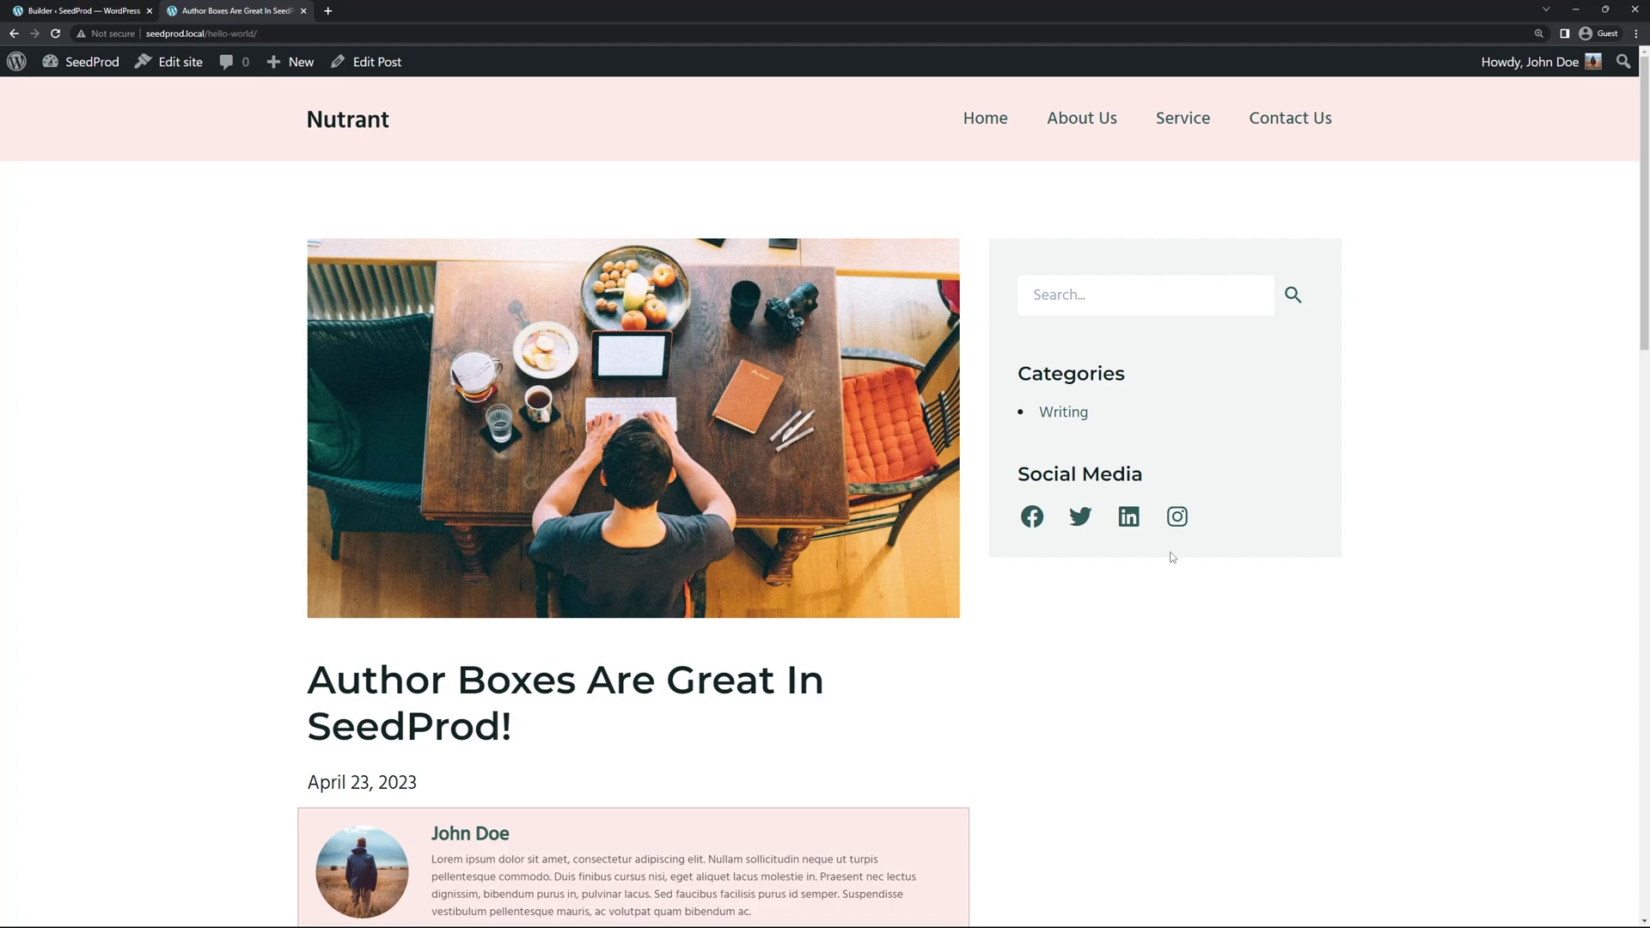
Step: Examine the author boxes above and below the article text in the sample post, reloading the page to watch them load
scroll(1142, 553, "down", 5)
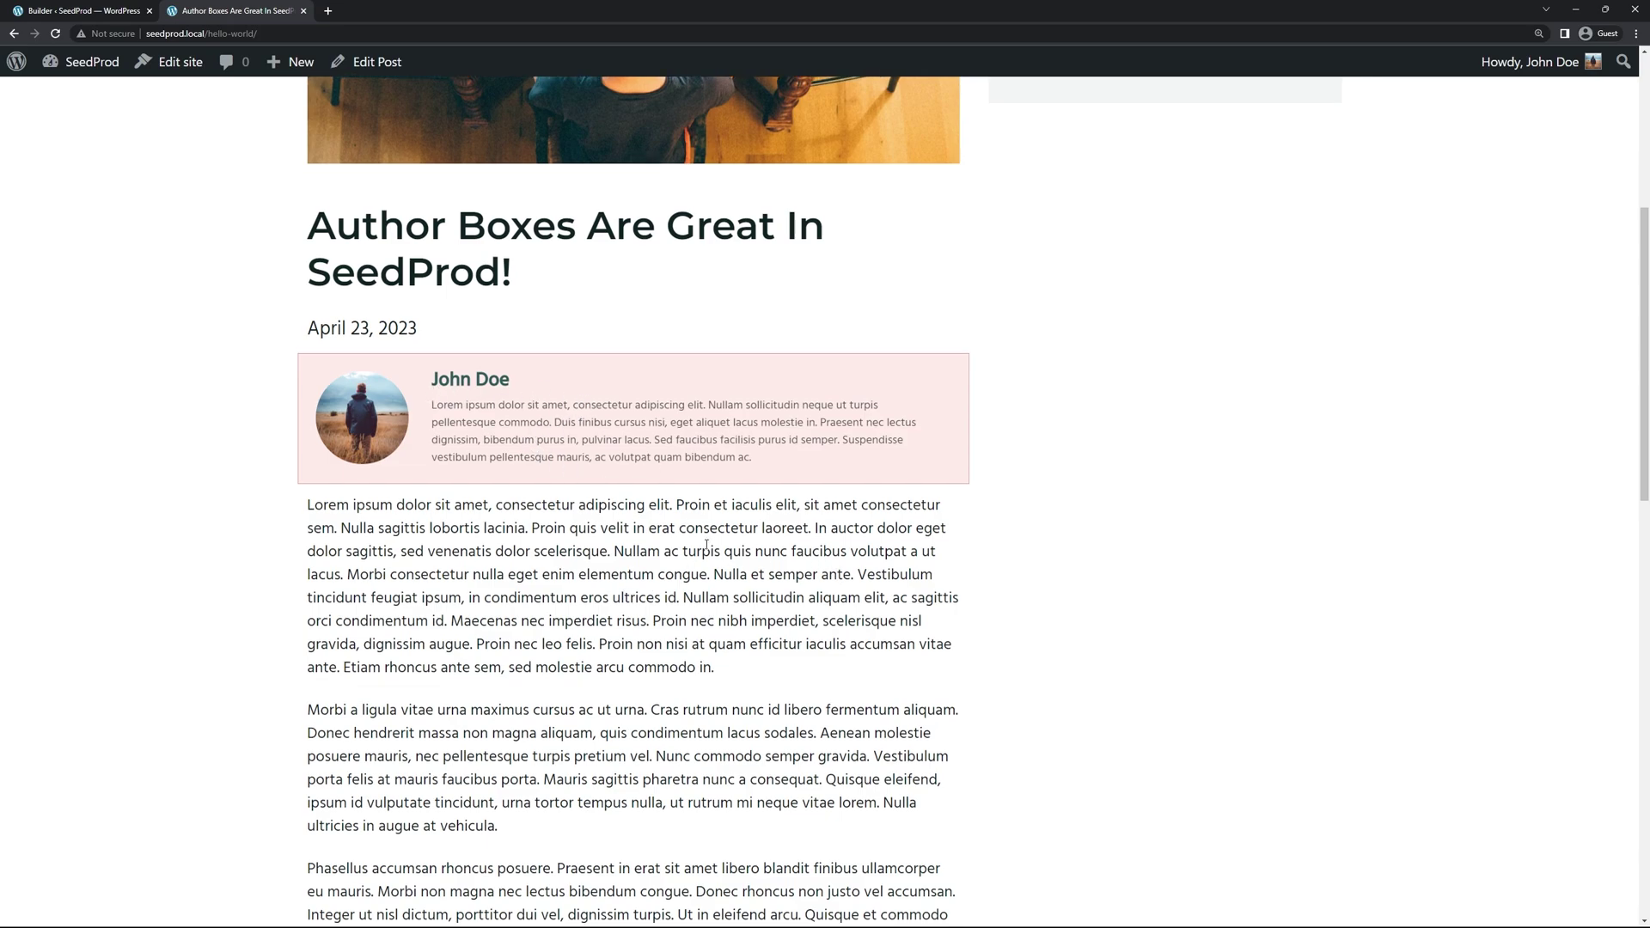
scroll(701, 530, "down", 6)
scroll(701, 531, "down", 5)
scroll(653, 468, "up", 11)
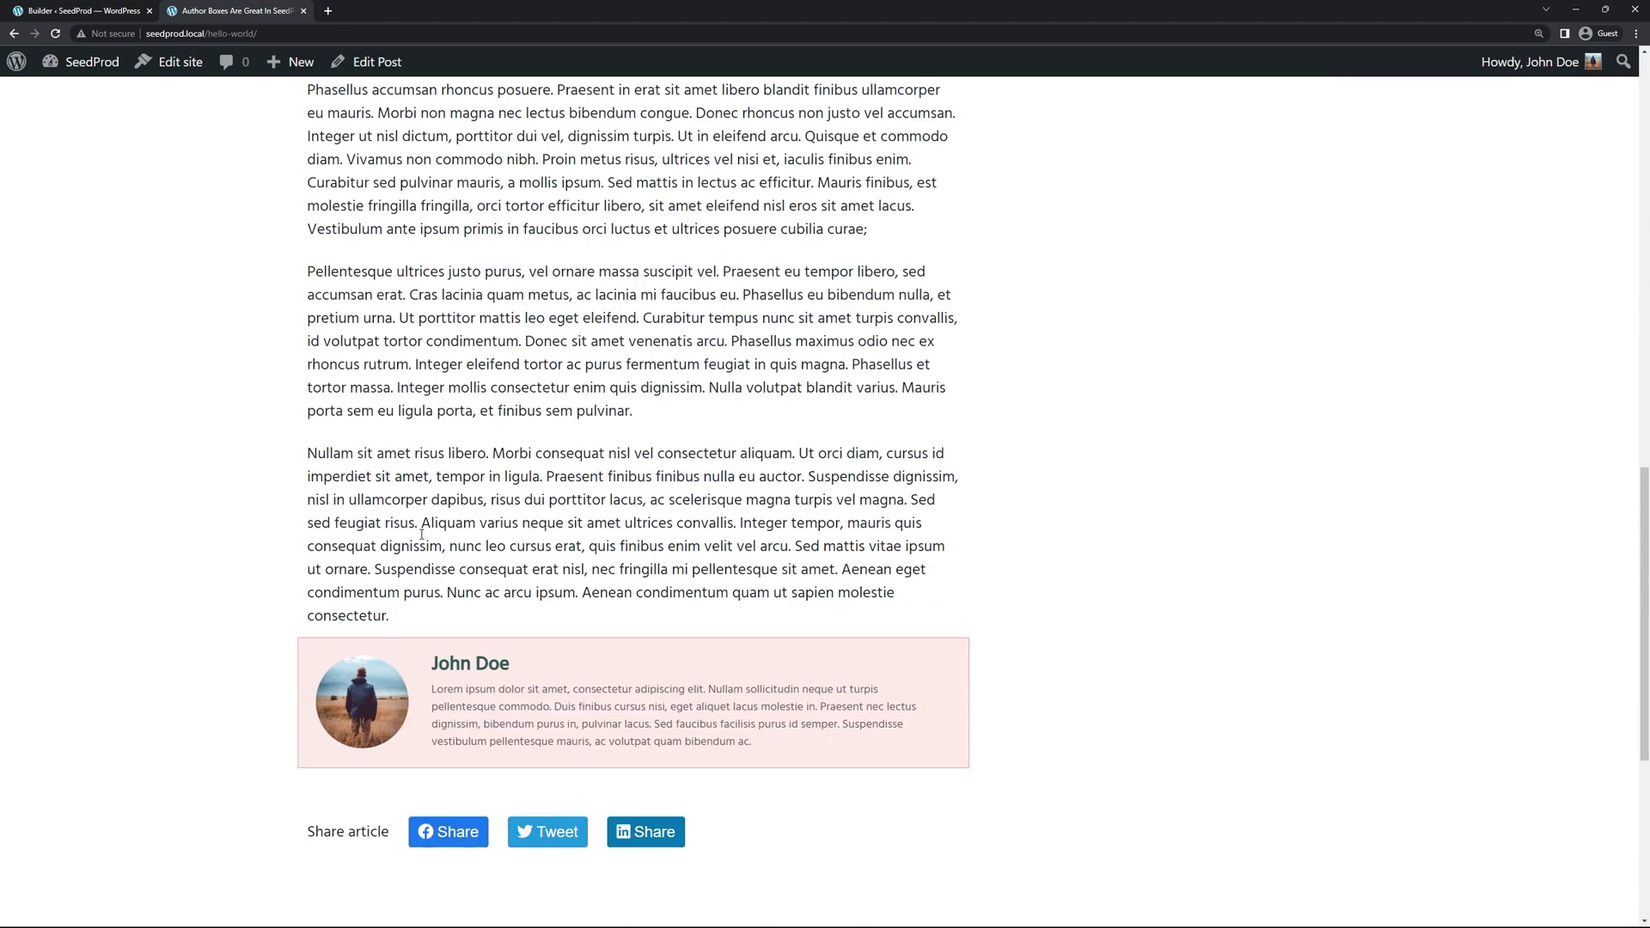
left_click(55, 33)
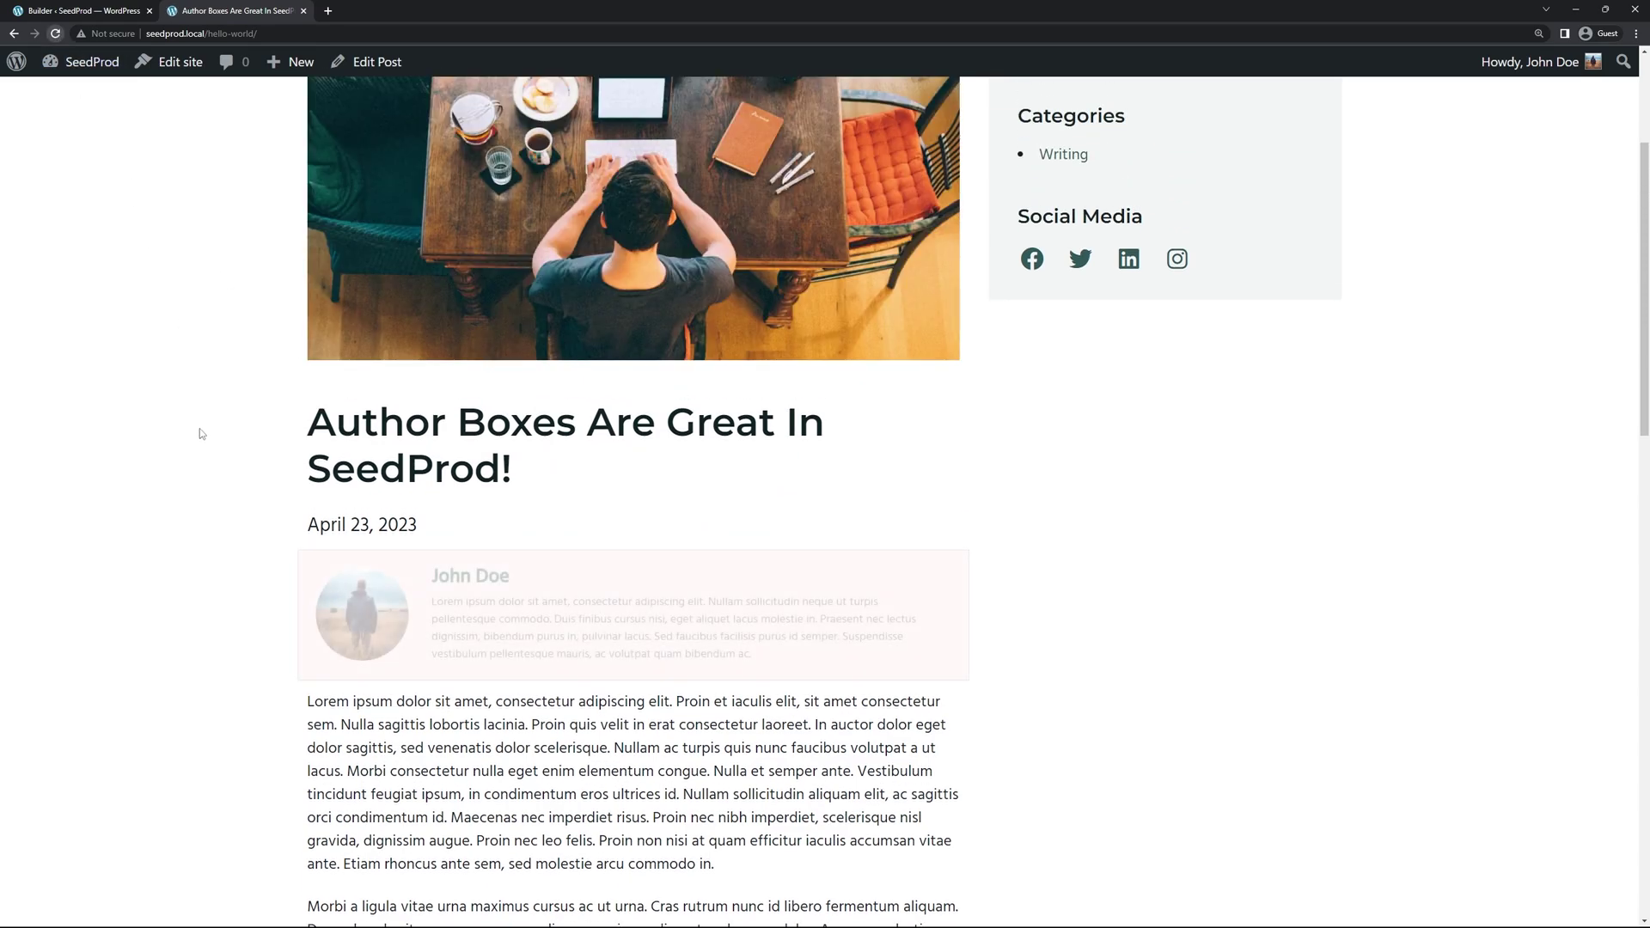
scroll(758, 728, "down", 10)
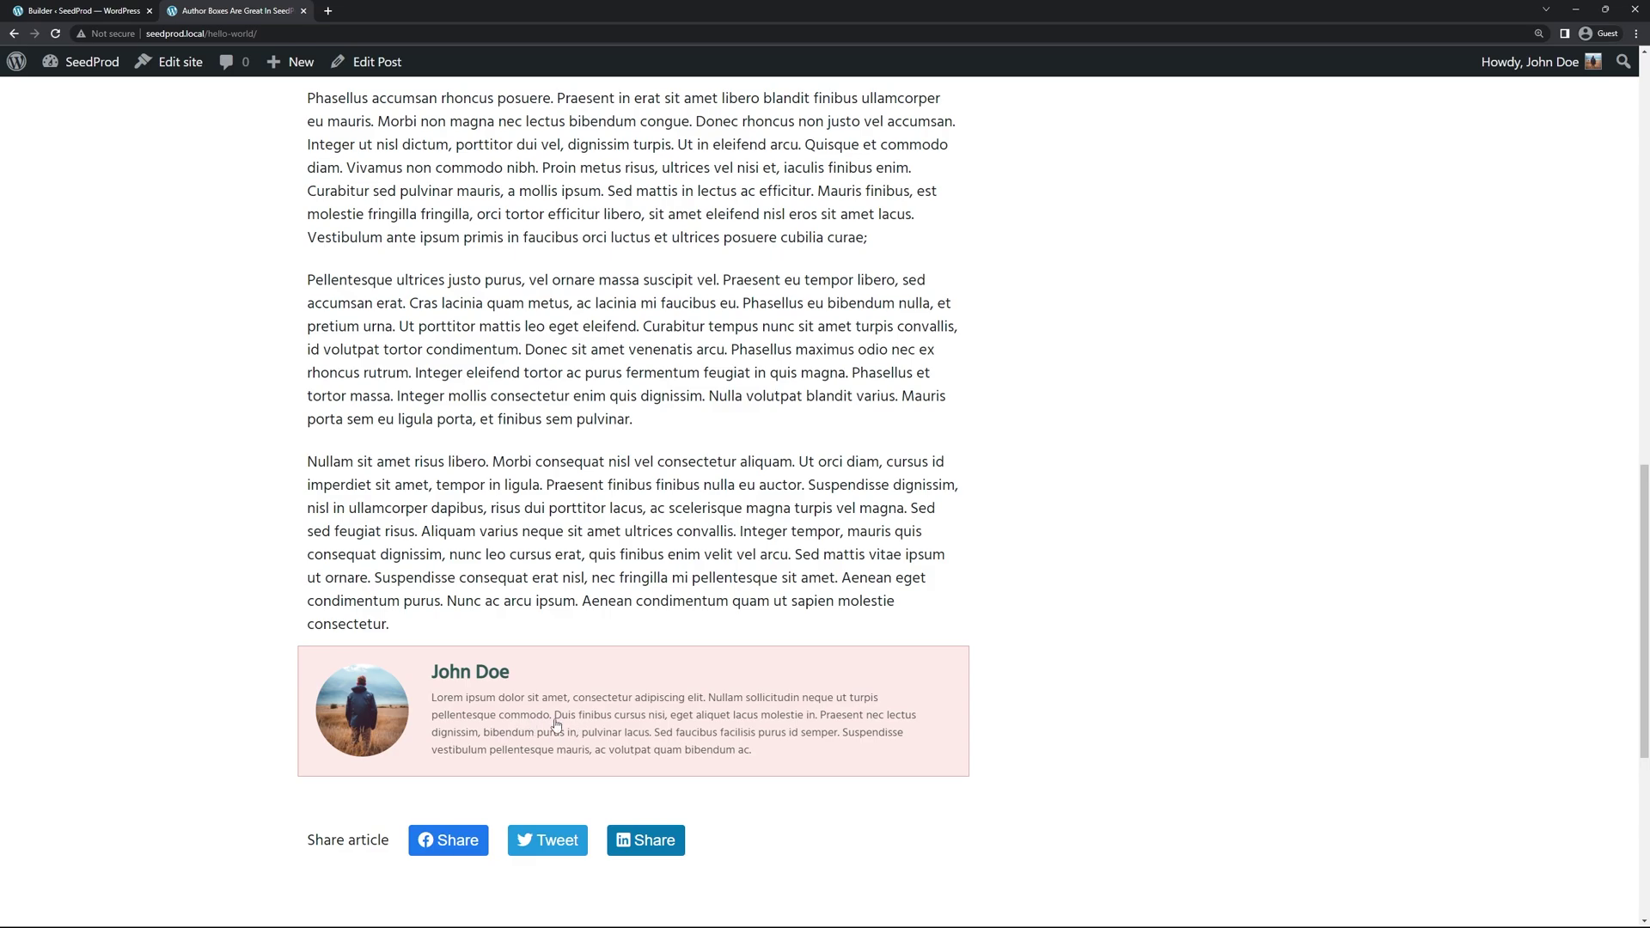
scroll(559, 713, "up", 9)
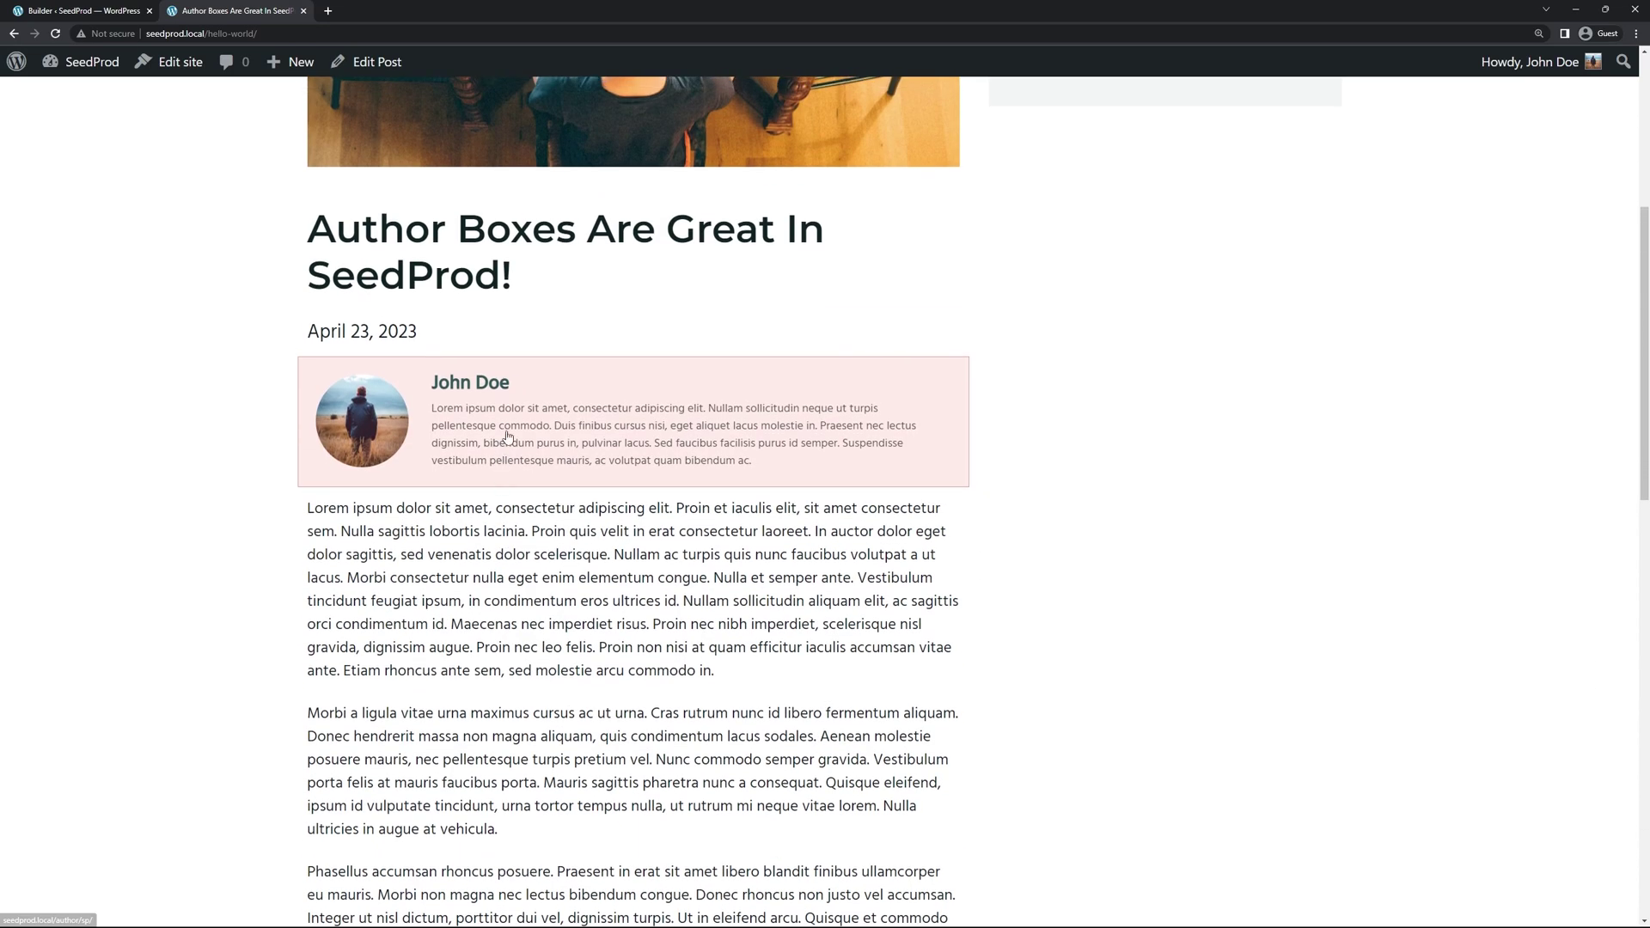
Step: Open the author's archive page from the author box, look through it, and return to the Author Boxes Are Great In SeedProd! post
left_click(552, 427)
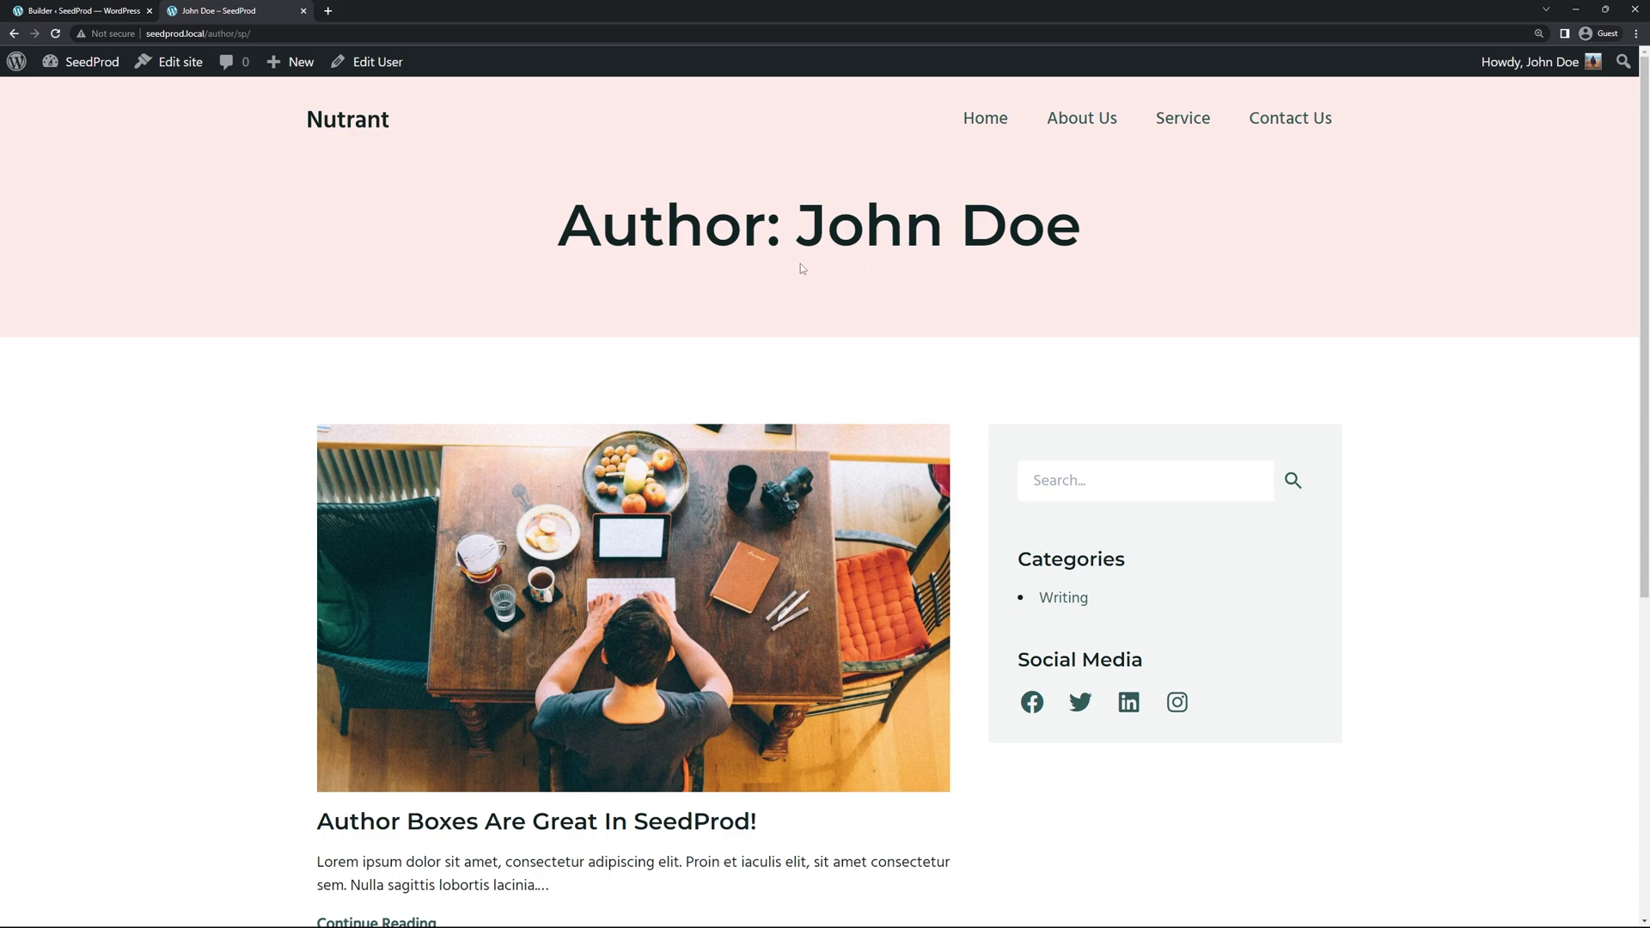
scroll(275, 340, "down", 2)
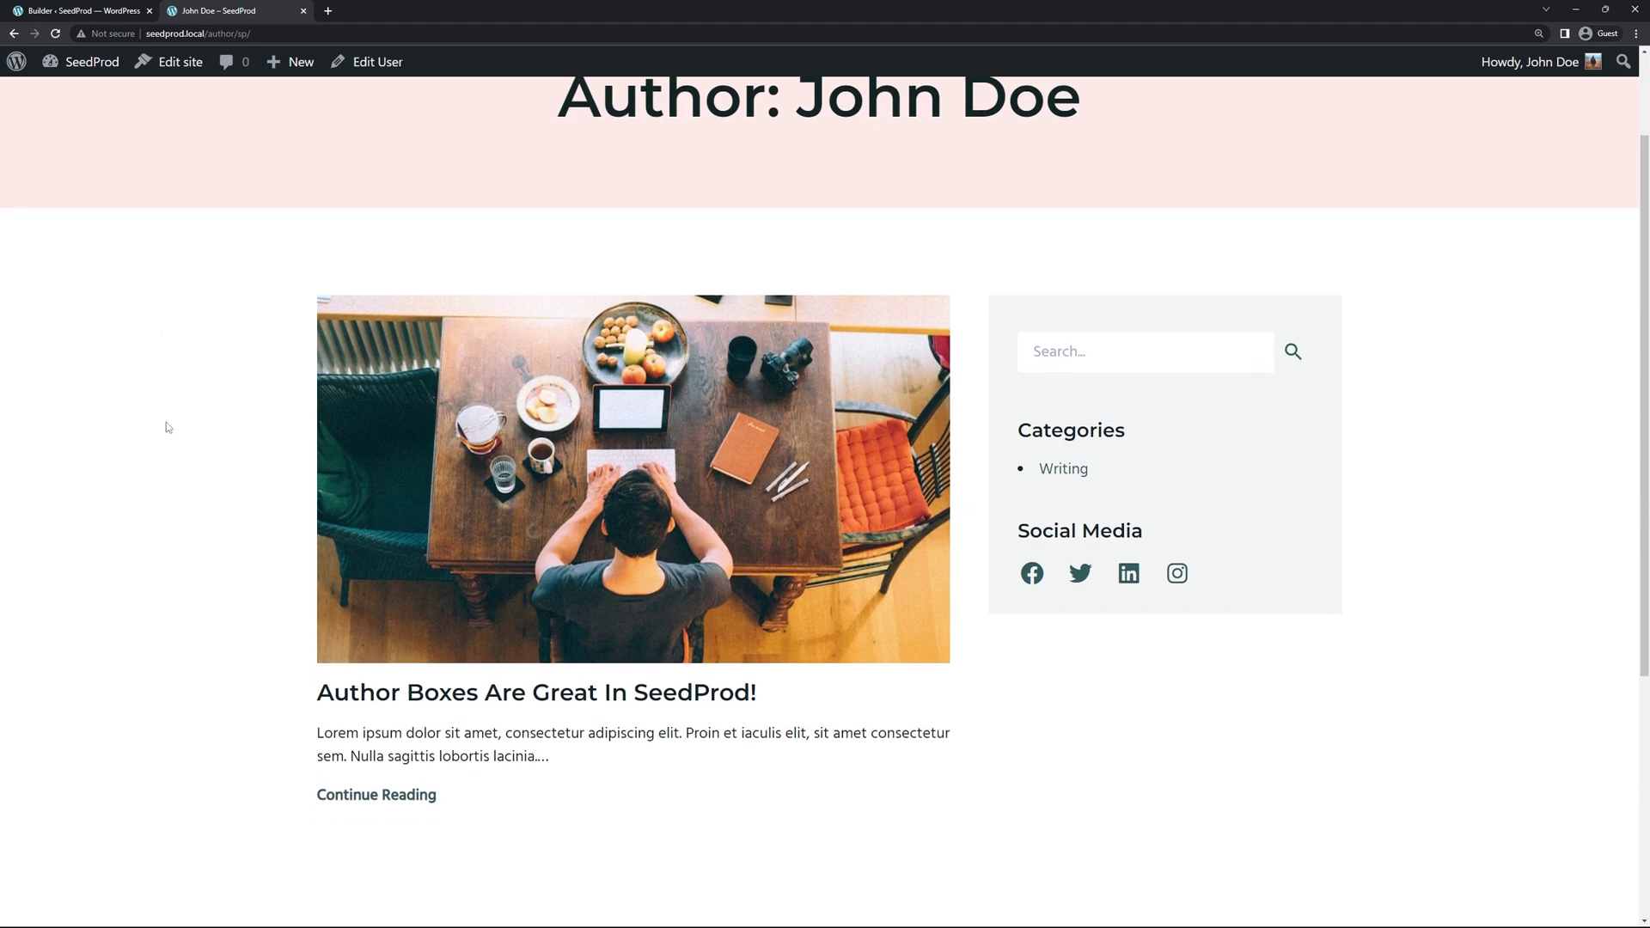
left_click(592, 525)
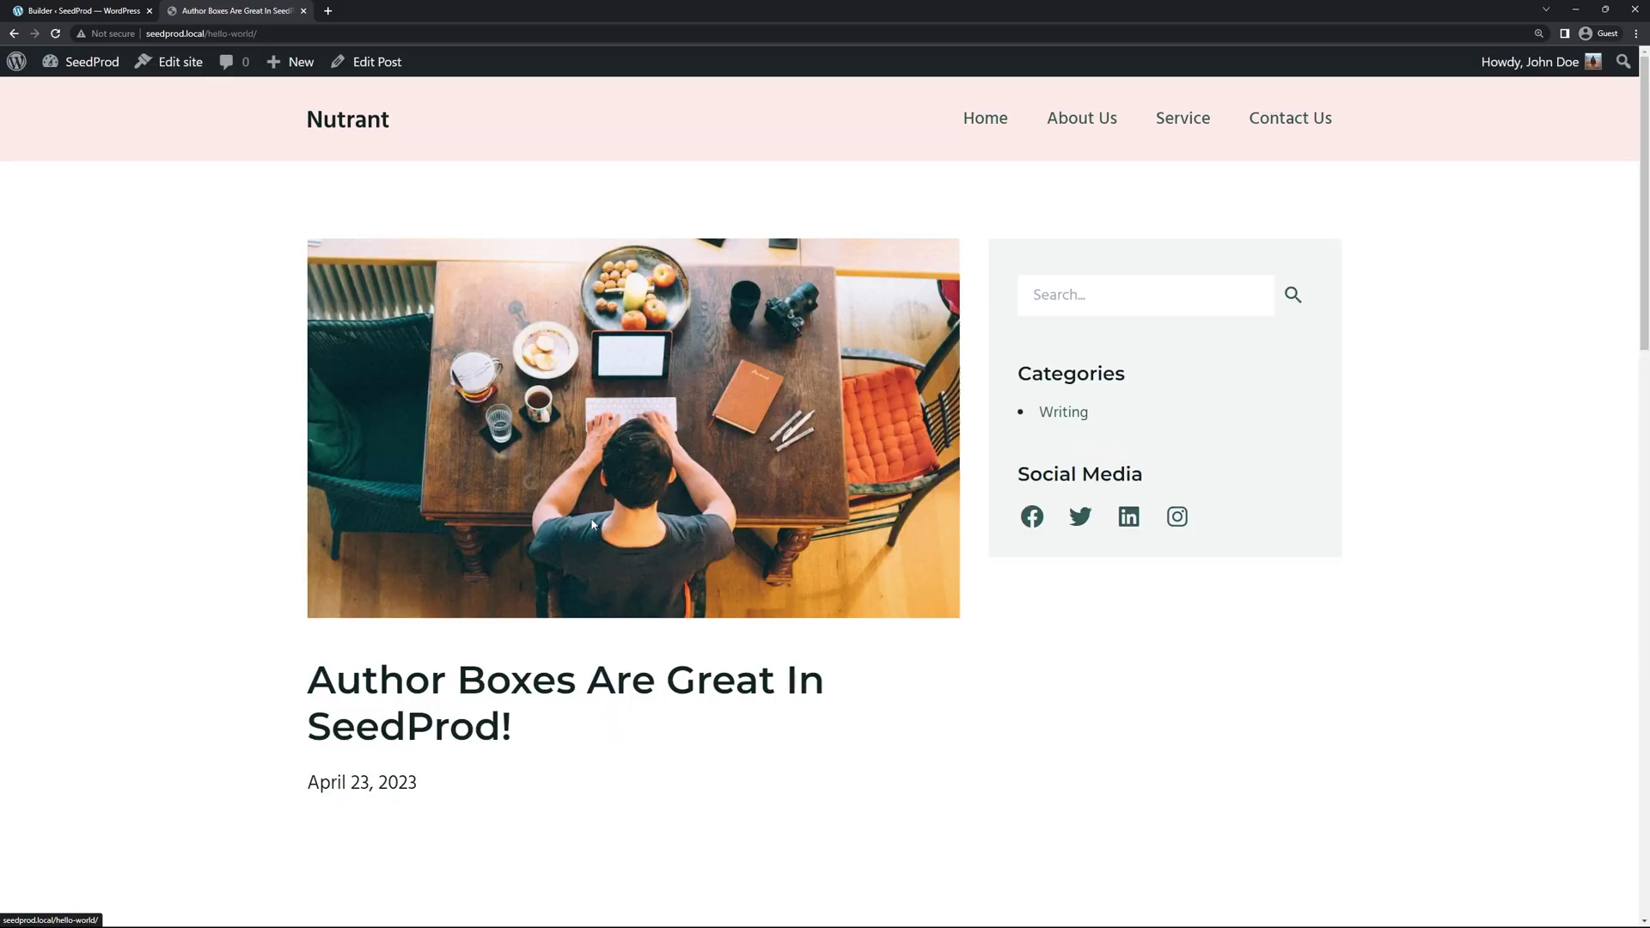
scroll(849, 710, "down", 4)
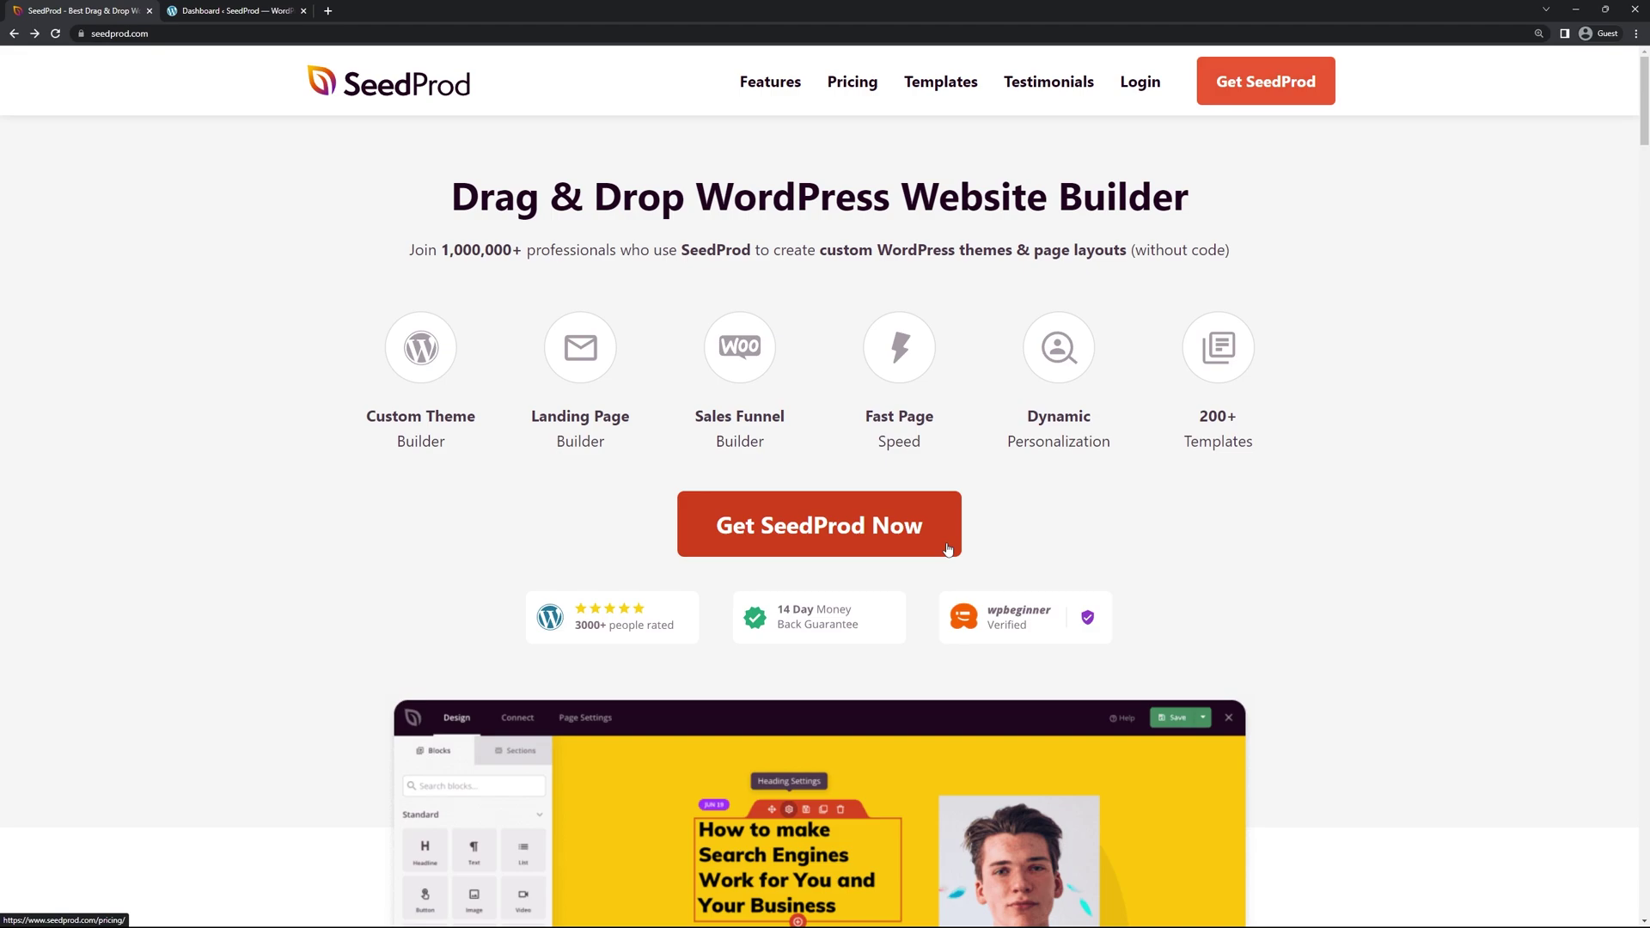
Step: Download SeedProd Pro 6.15.12 from the SeedProd account's downloads page and copy the license key
left_click(1140, 83)
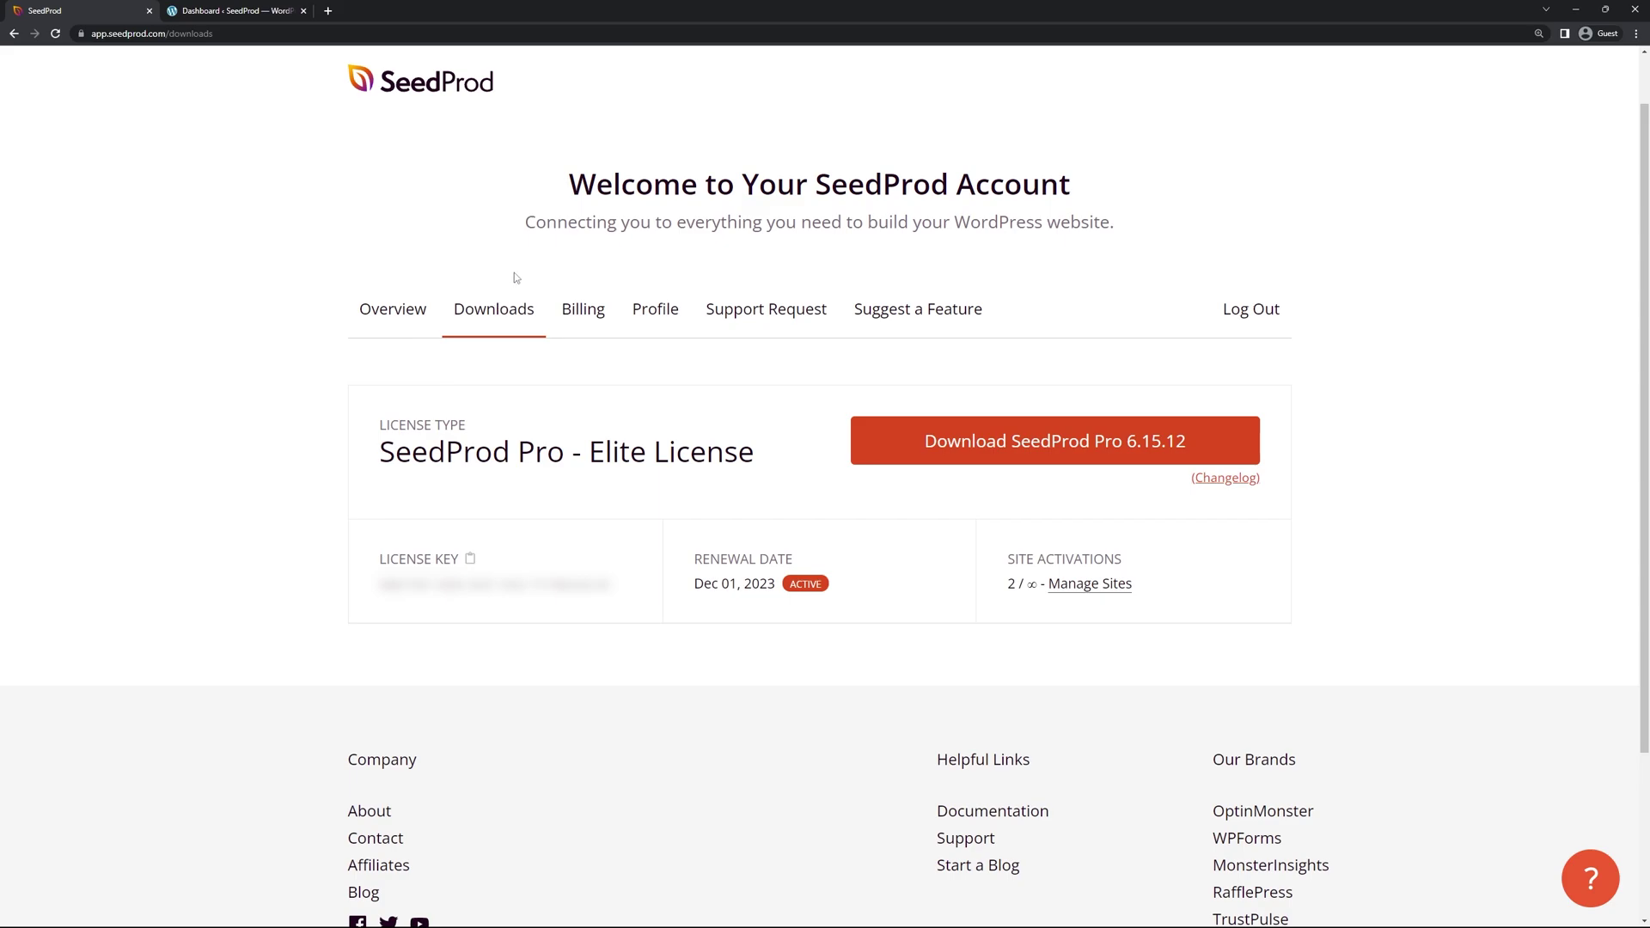
left_click(1082, 455)
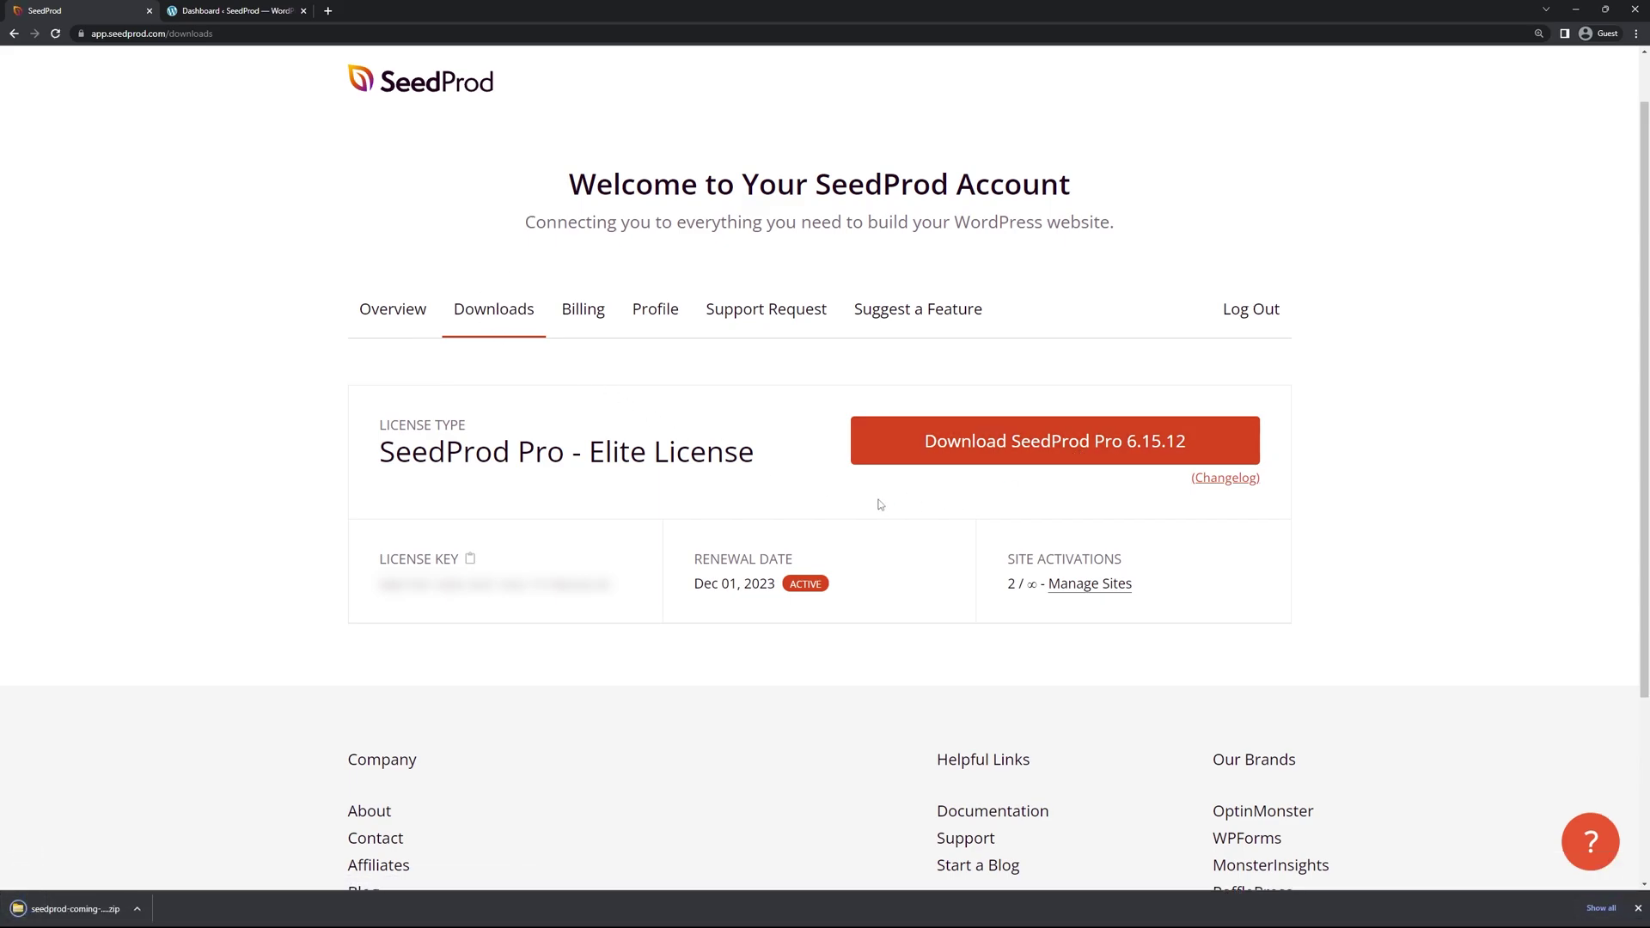
left_click(470, 560)
left_click(149, 11)
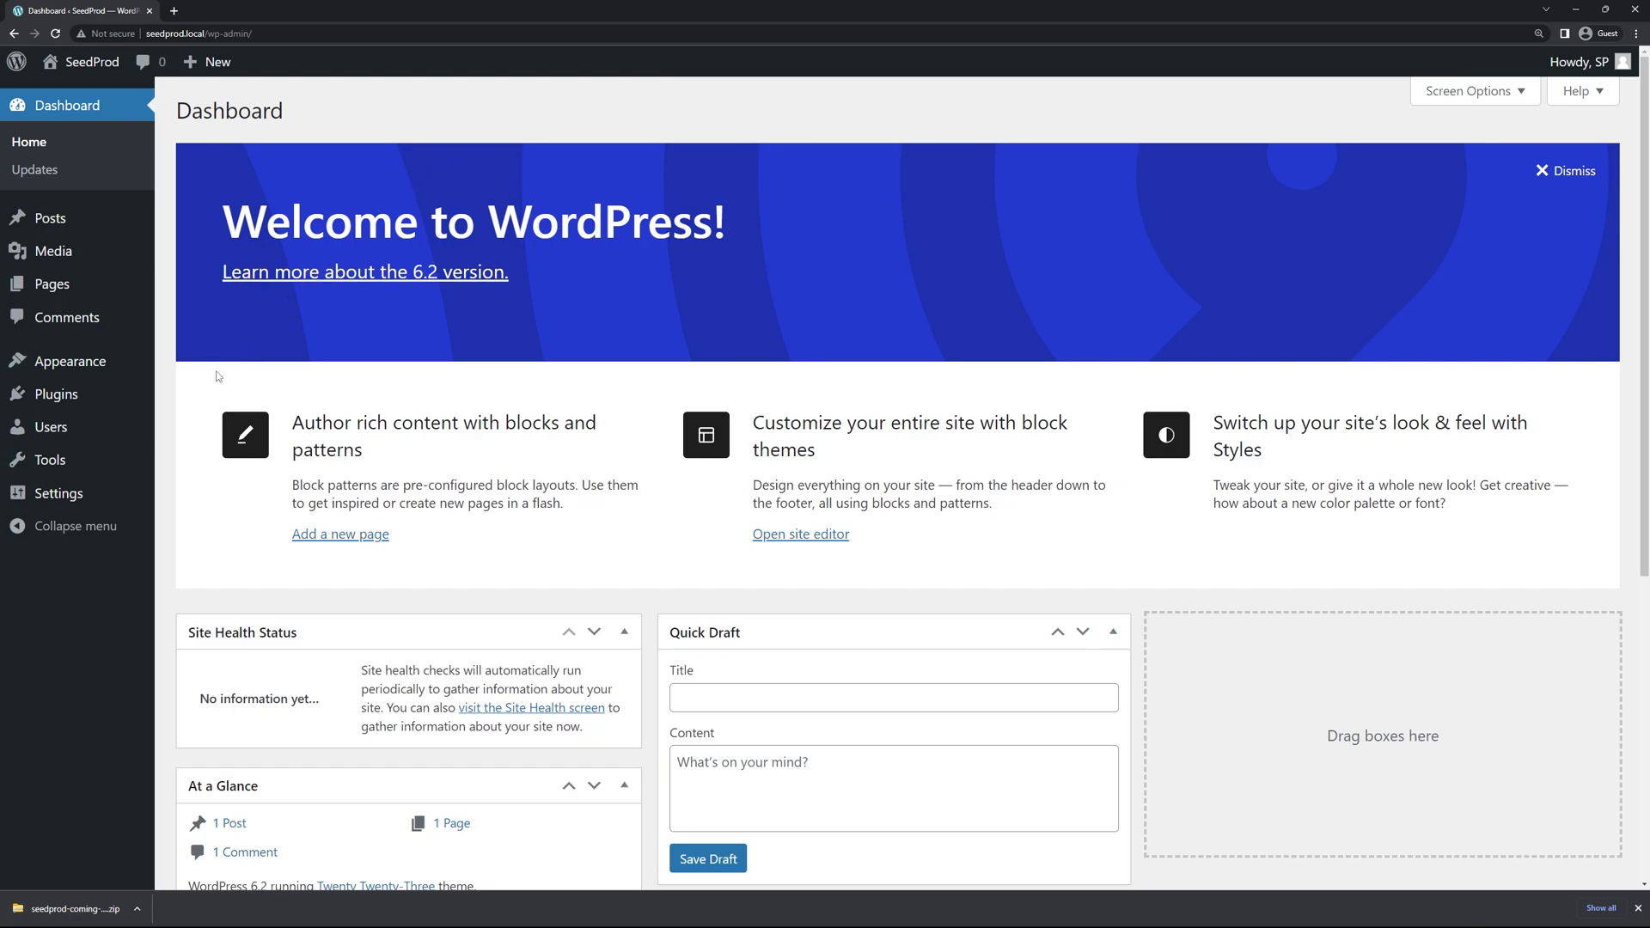
Step: Install the WordPress plugin from the downloaded seedprod-coming-soon-pro-5-6.15.12.zip file and activate it
mouse_move(103, 397)
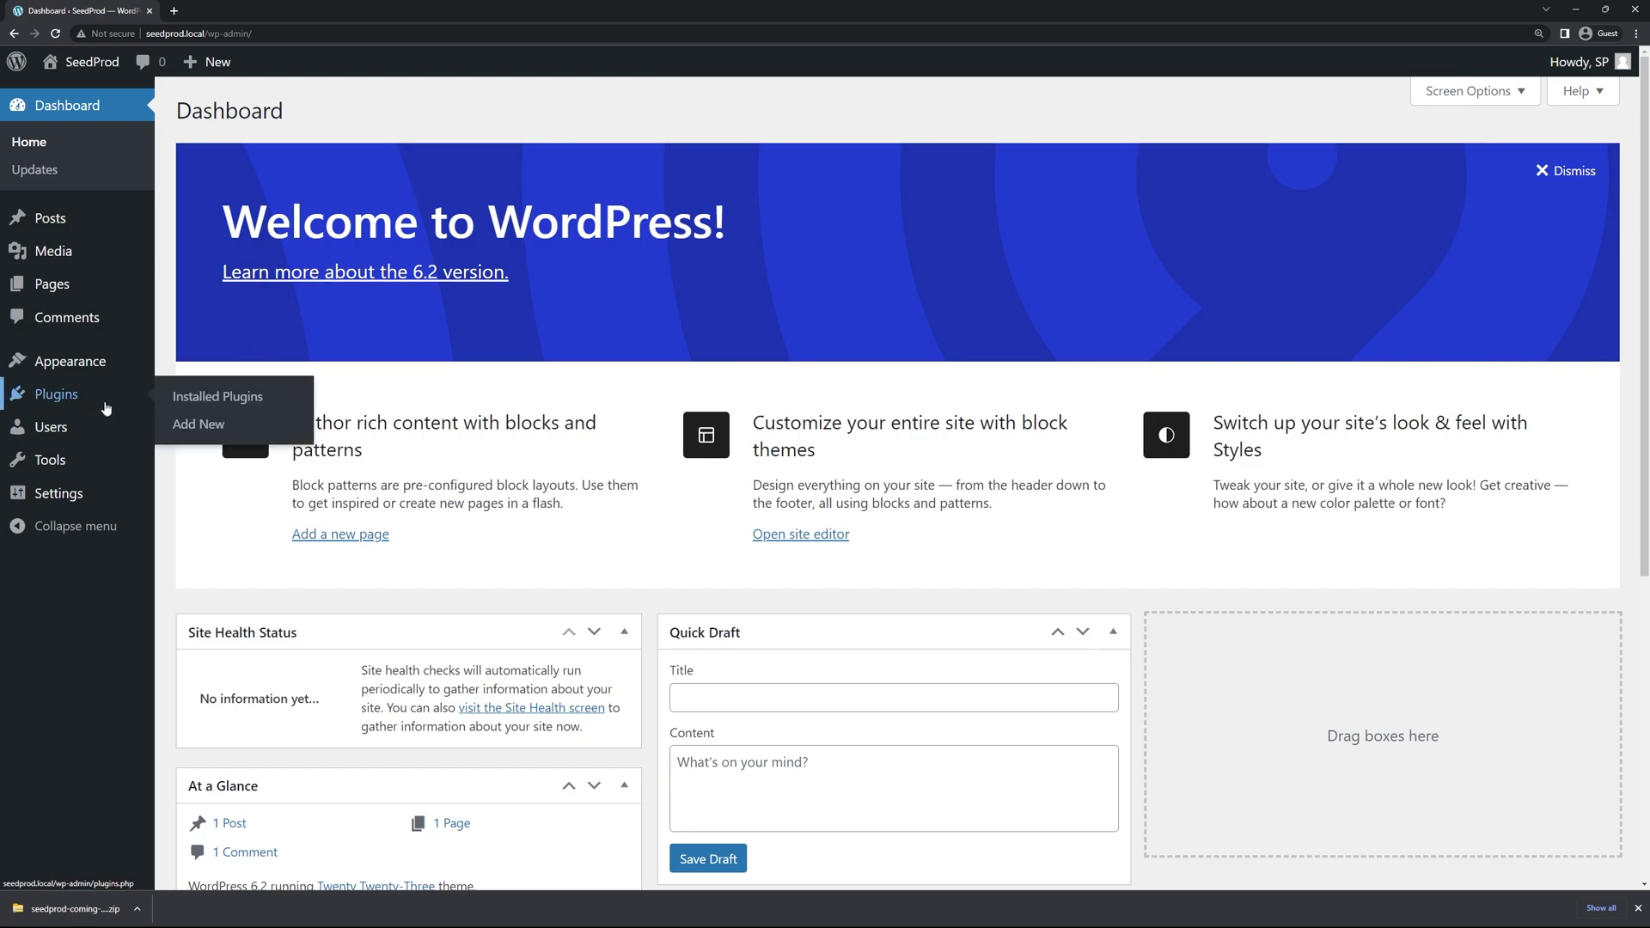
left_click(201, 425)
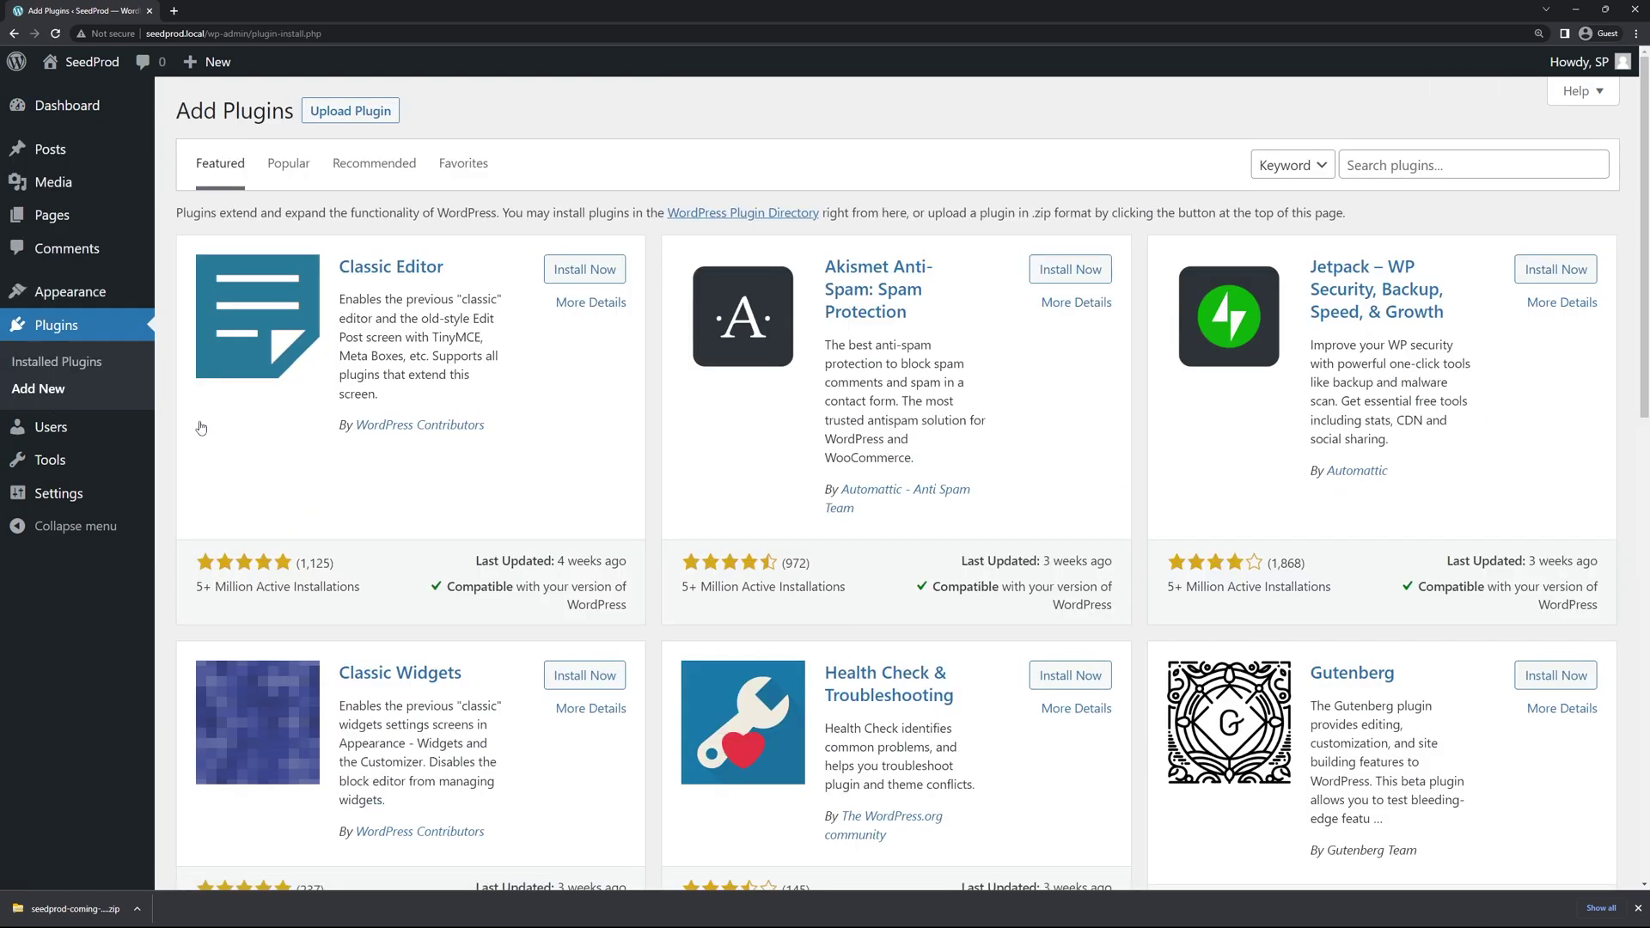
left_click(356, 117)
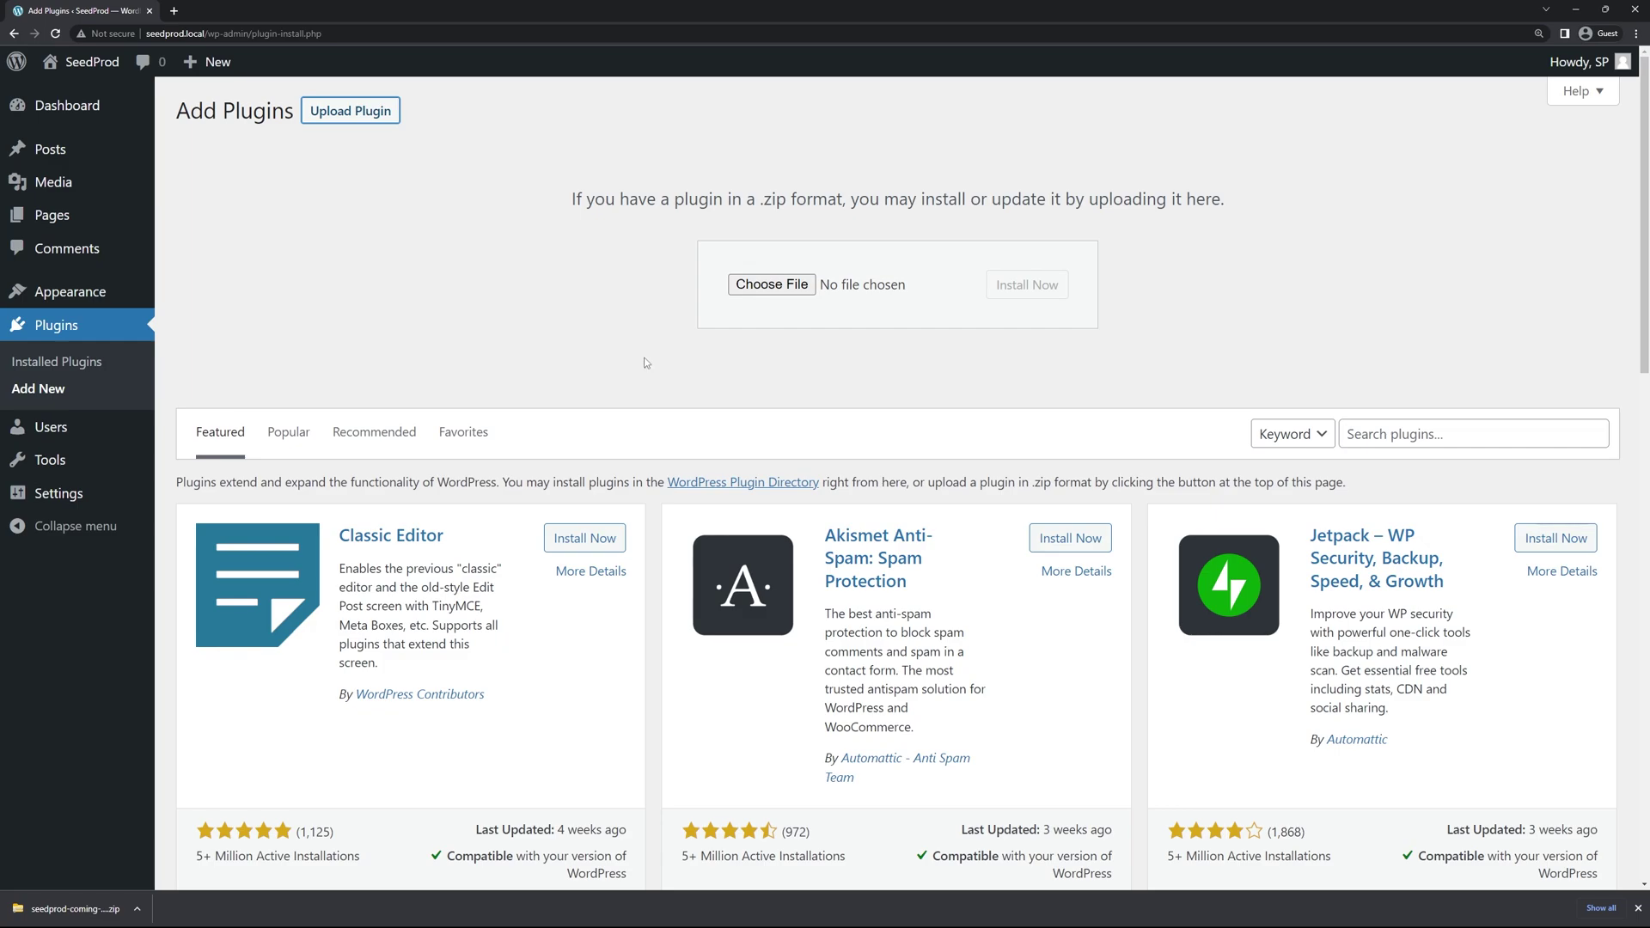
left_click_drag(73, 914, 780, 287)
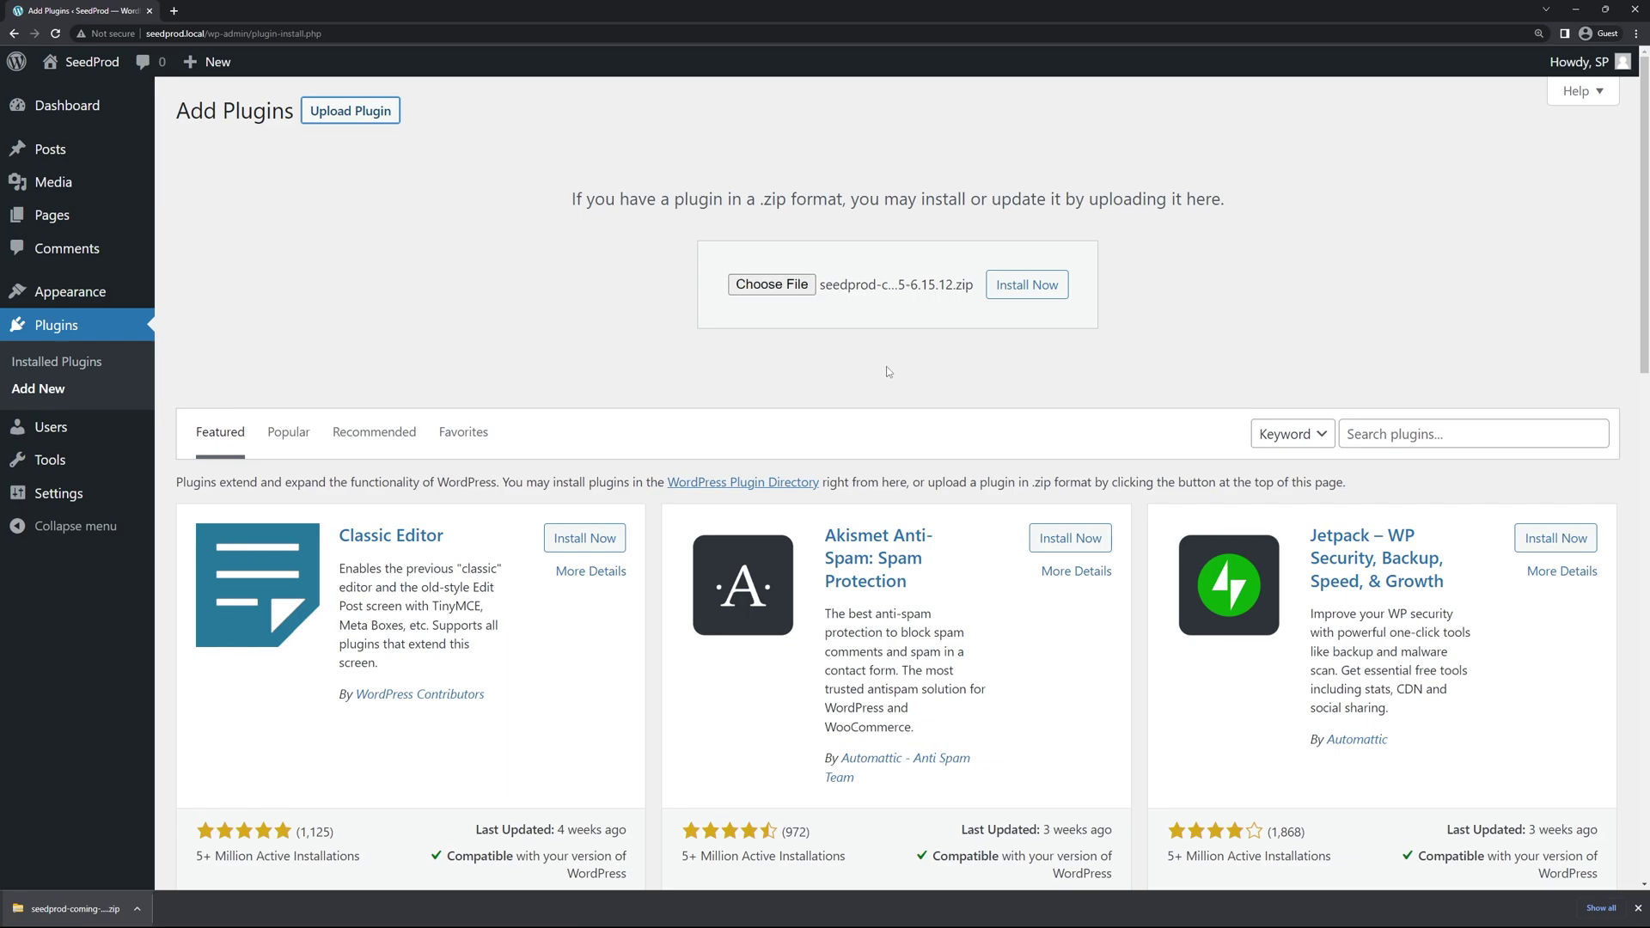
left_click(1036, 288)
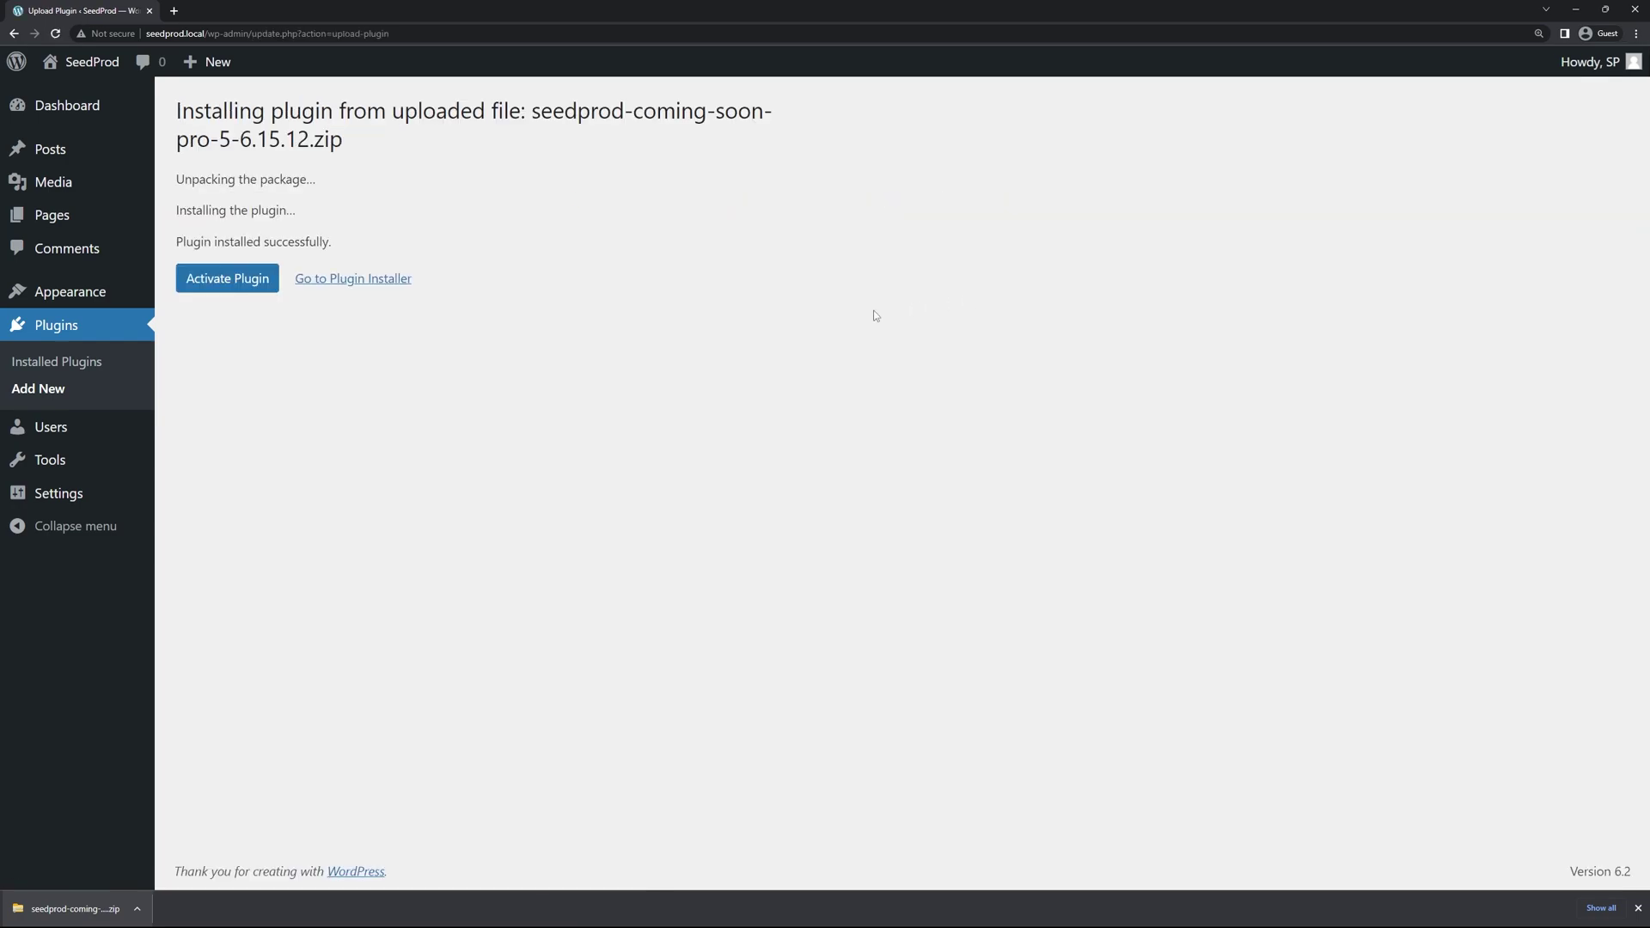
left_click(250, 284)
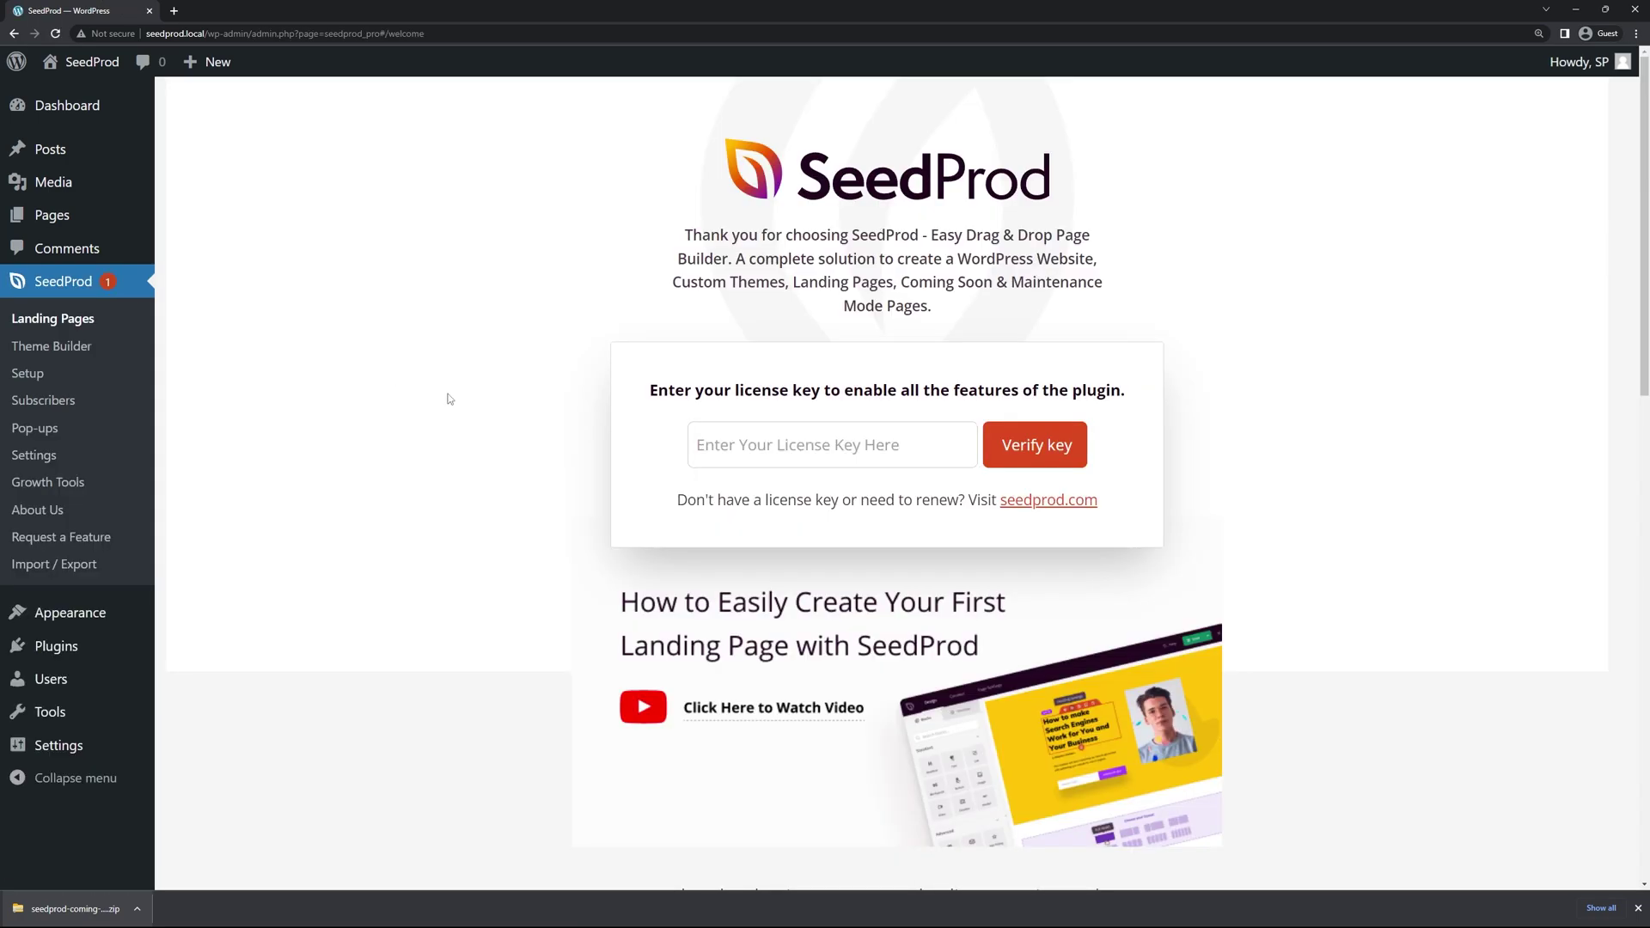
Step: Paste the license key into the SeedProd license key field and verify it
left_click(794, 444)
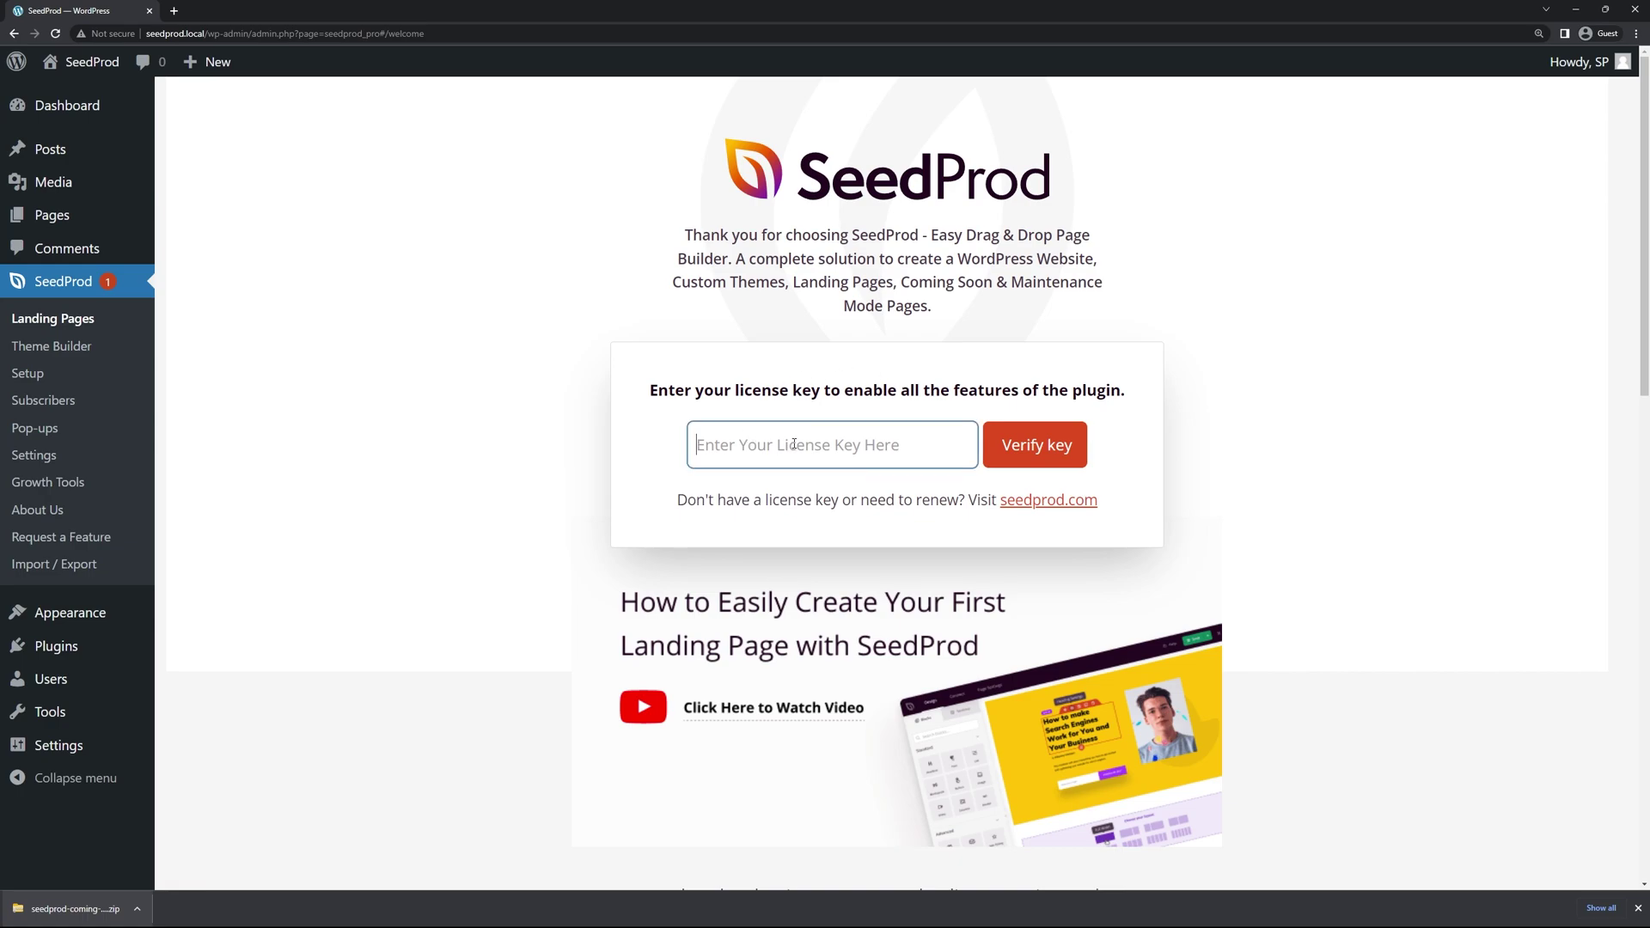
key("ctrl+v")
left_click(1014, 446)
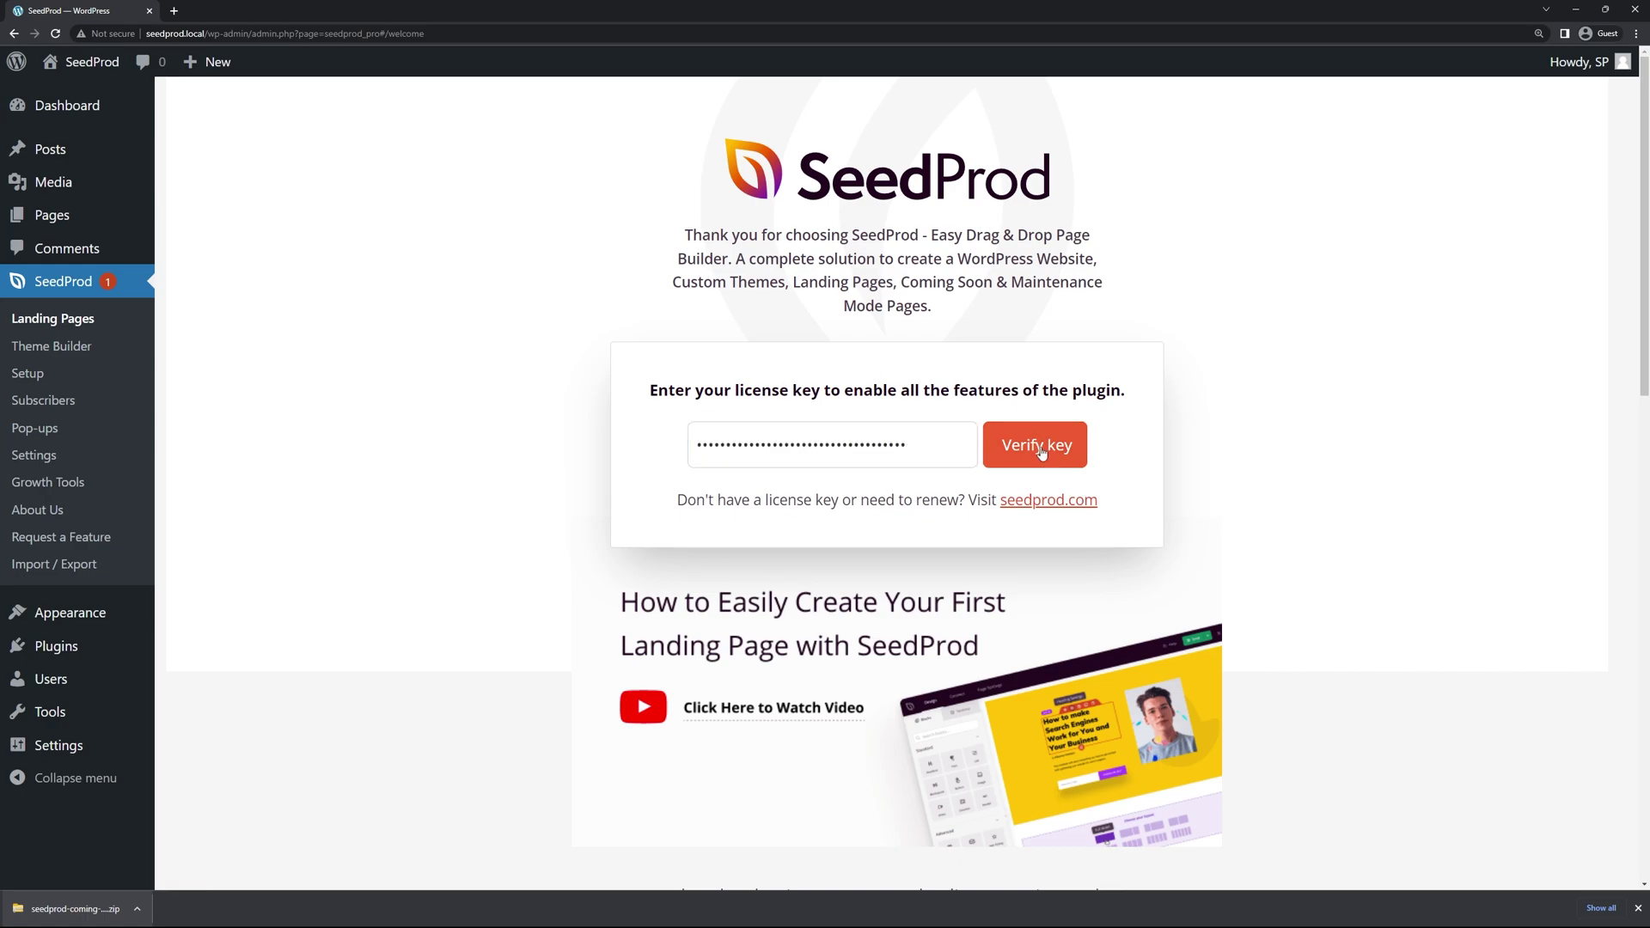
scroll(1272, 472, "down", 1)
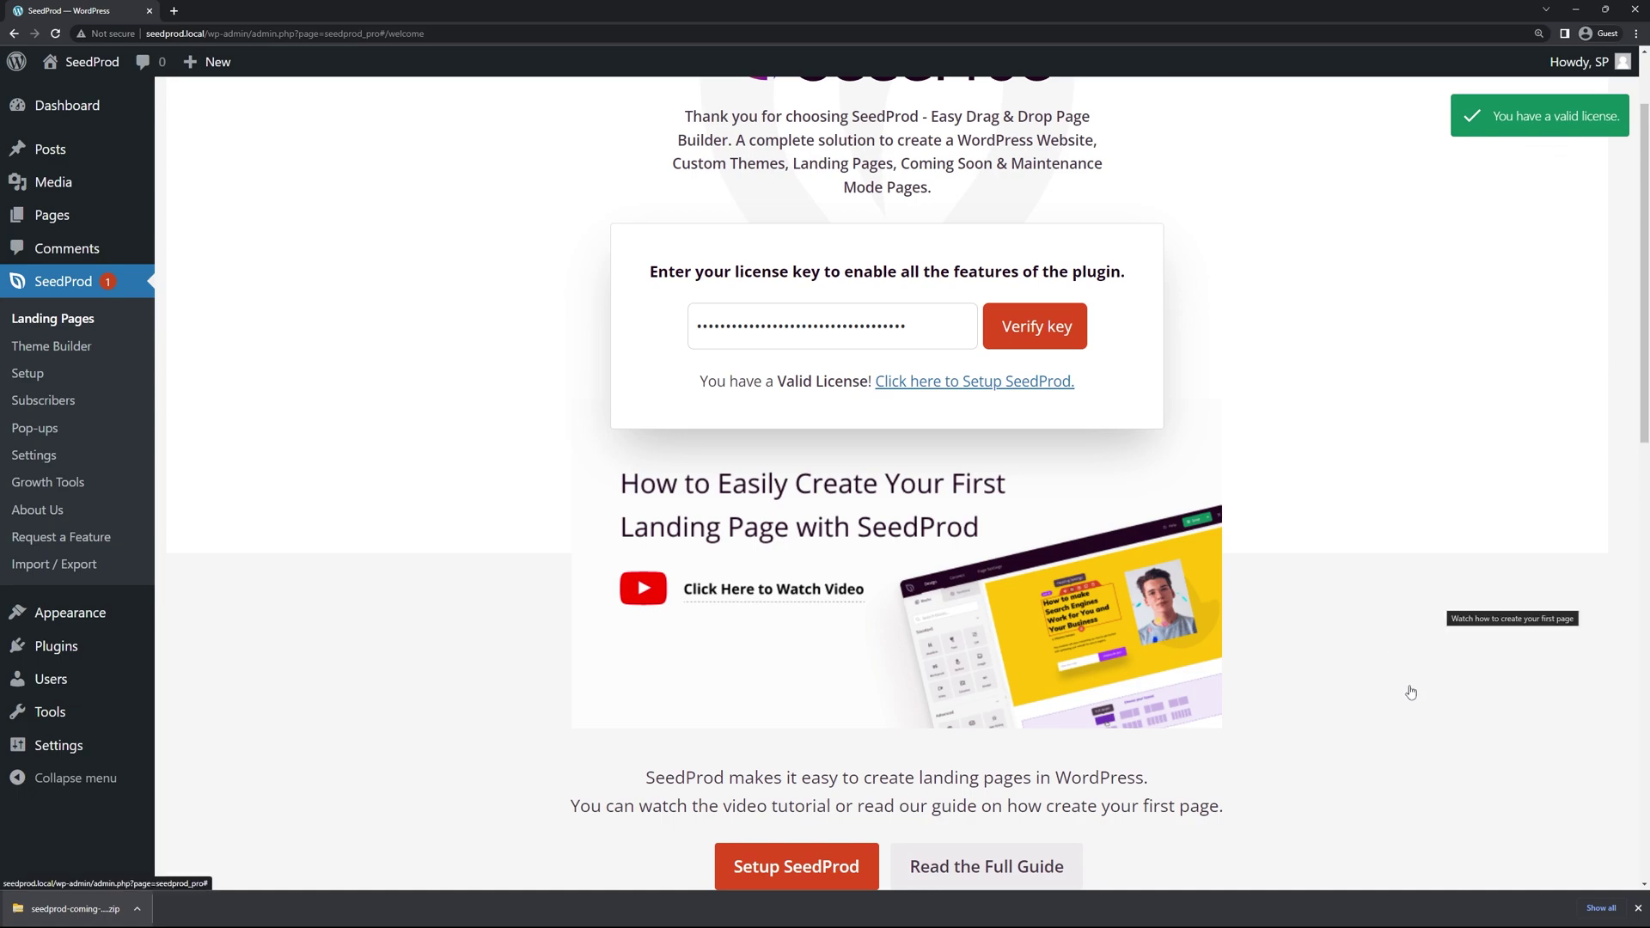
left_click(1638, 910)
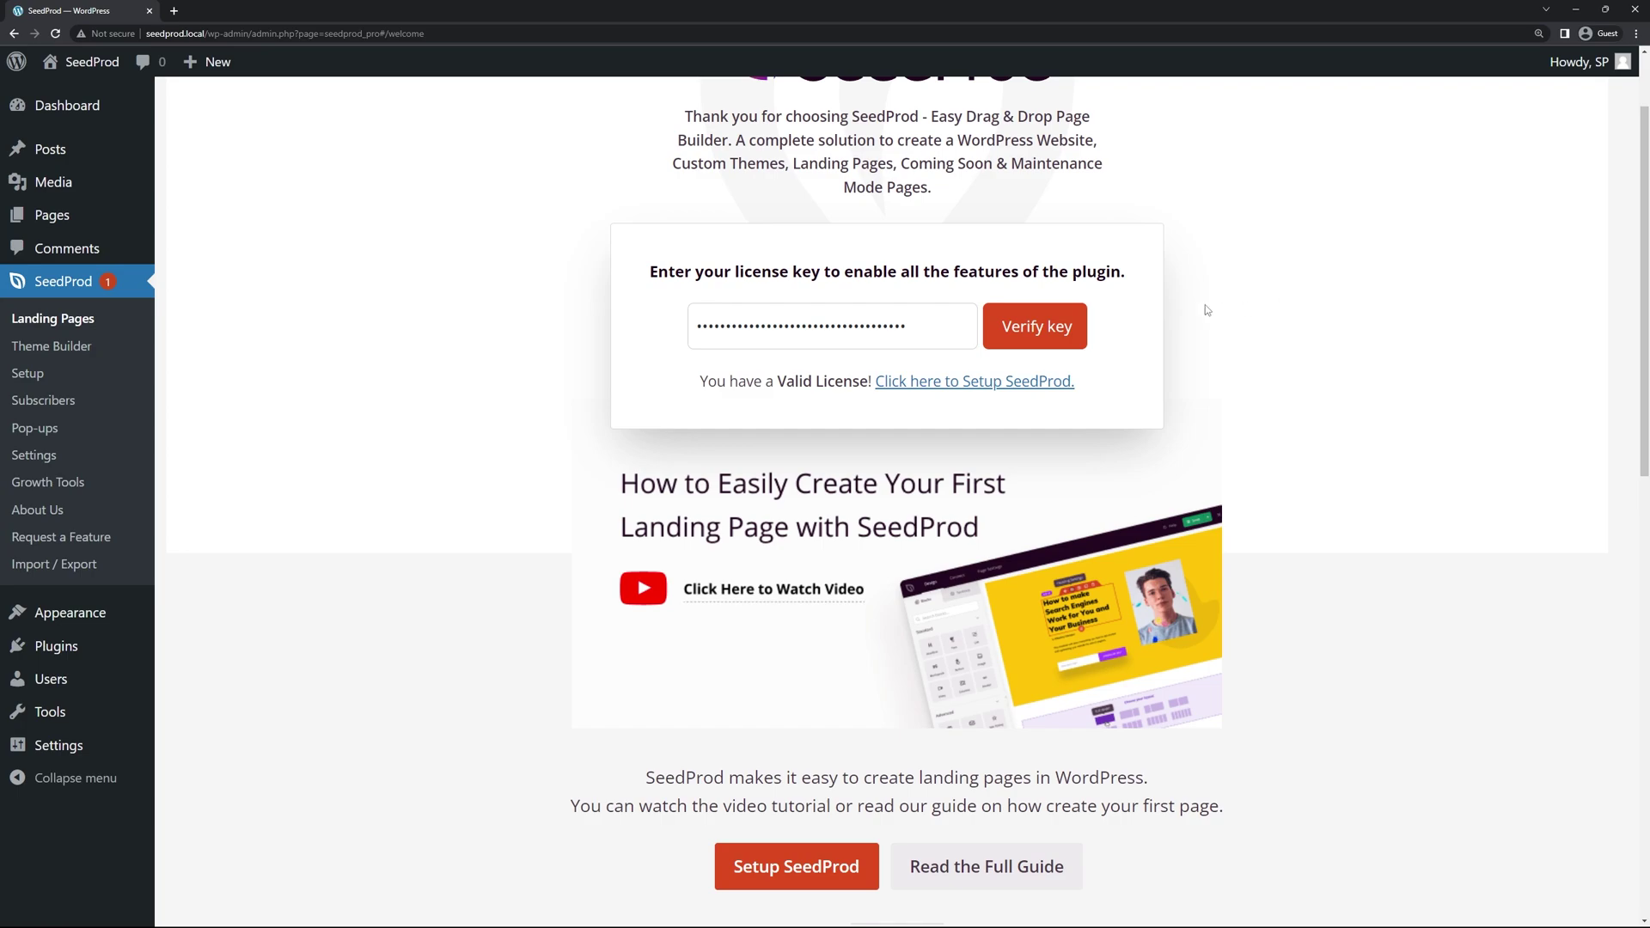
Step: Import the Nutrition Consultant Website theme template kit in the SeedProd Theme Builder
left_click(64, 348)
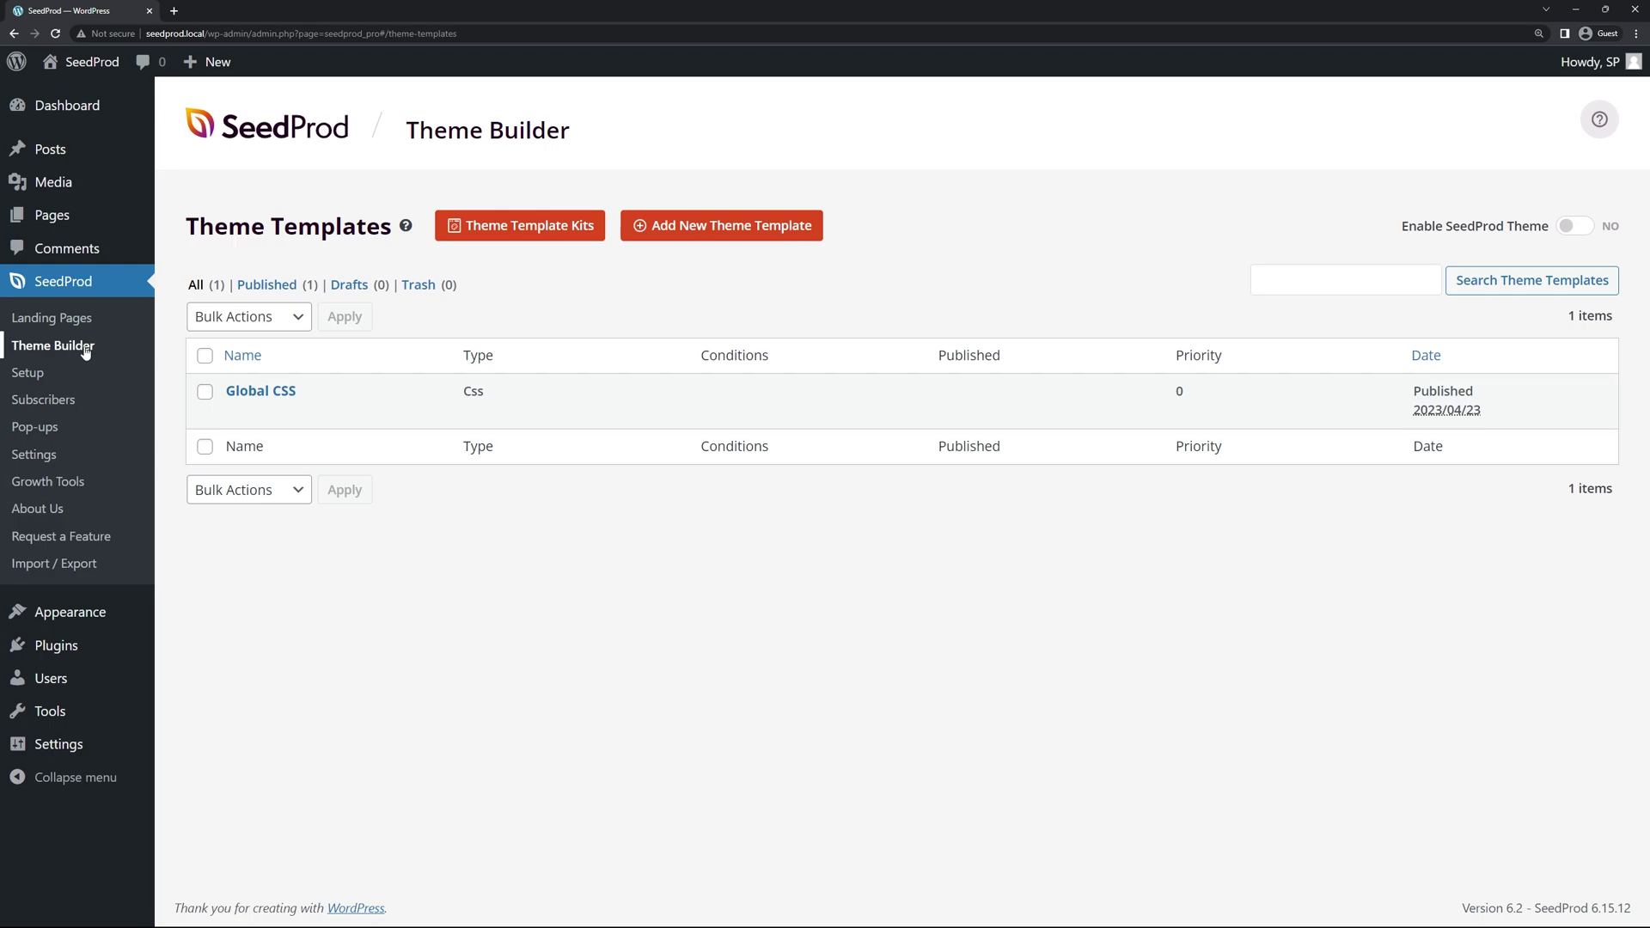
left_click(520, 241)
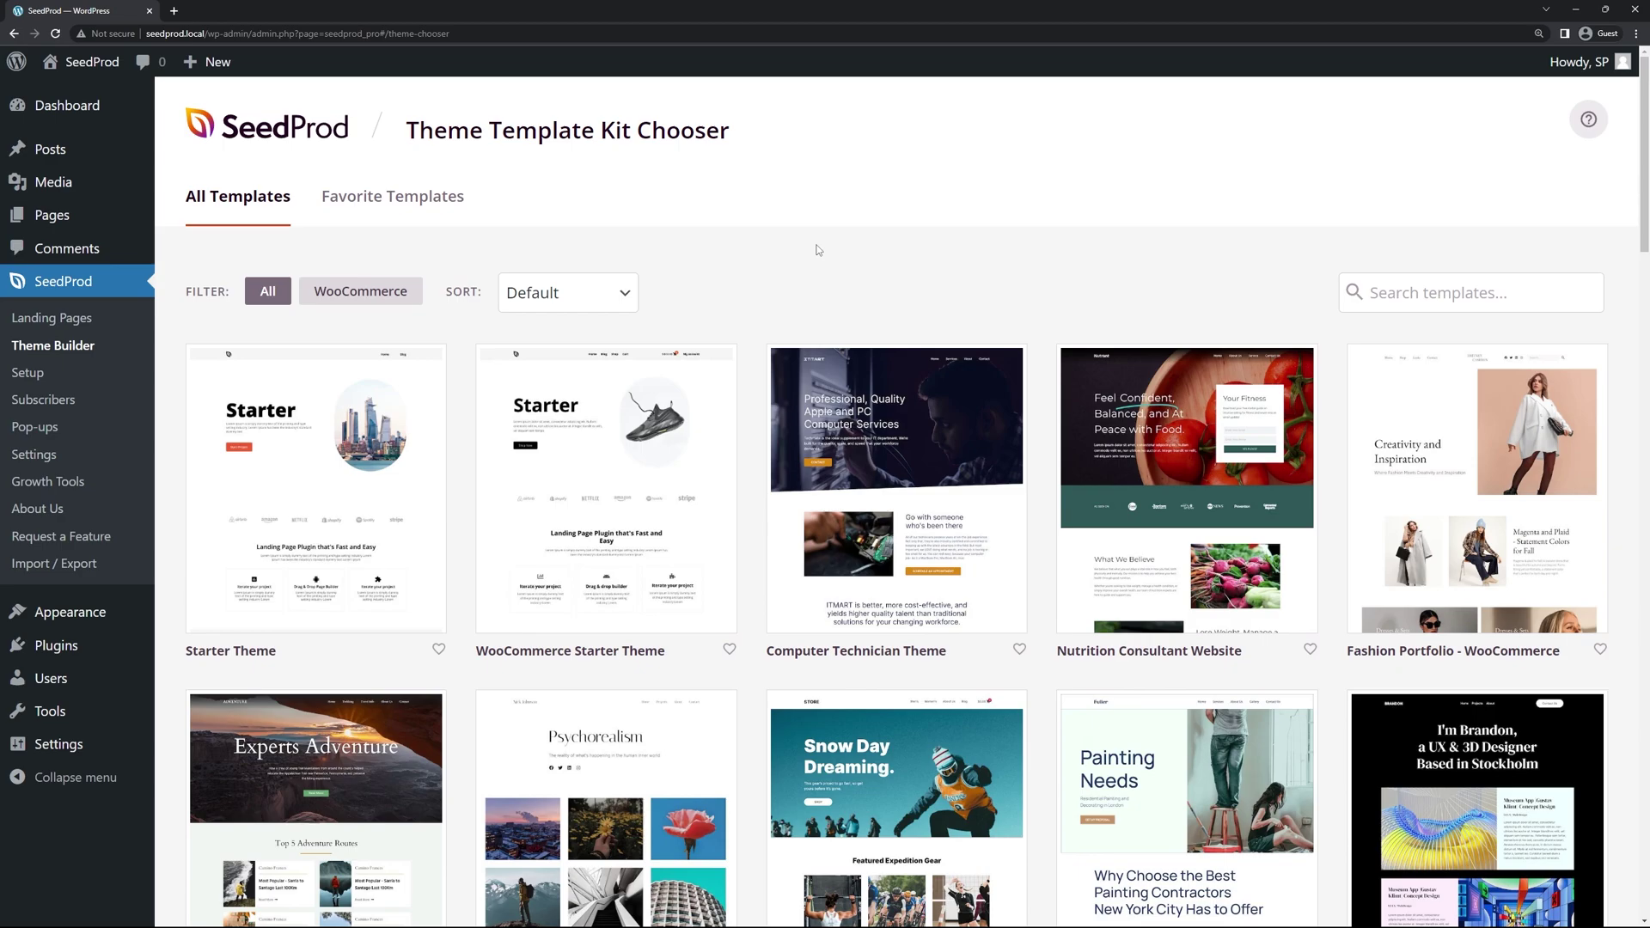
mouse_move(1154, 488)
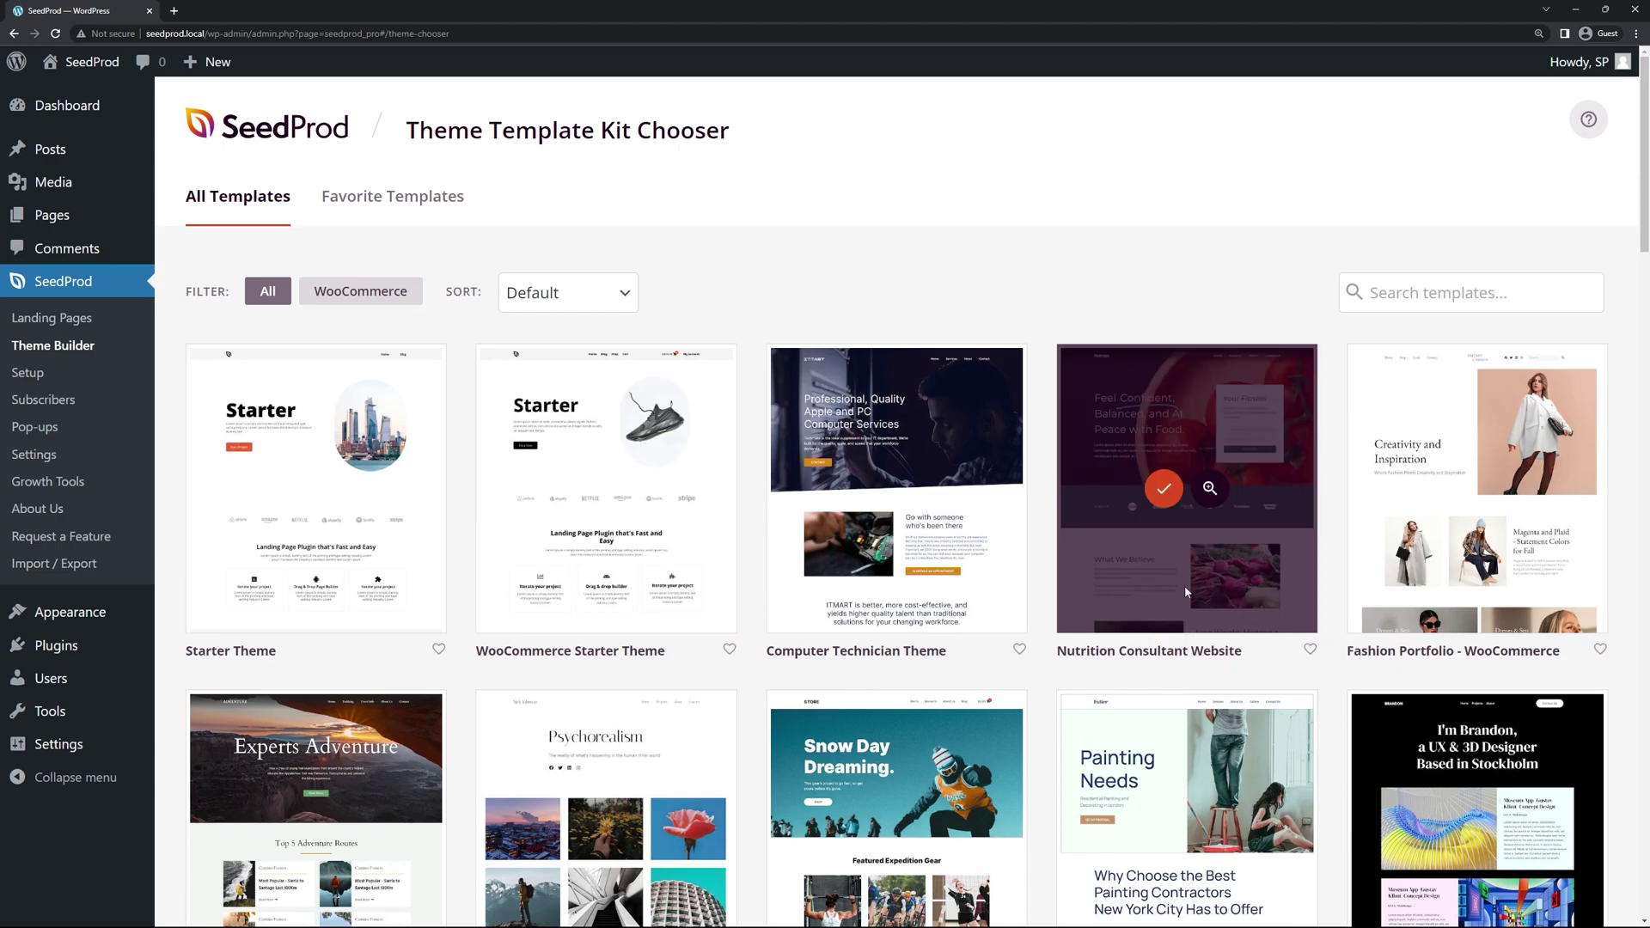
left_click(1164, 489)
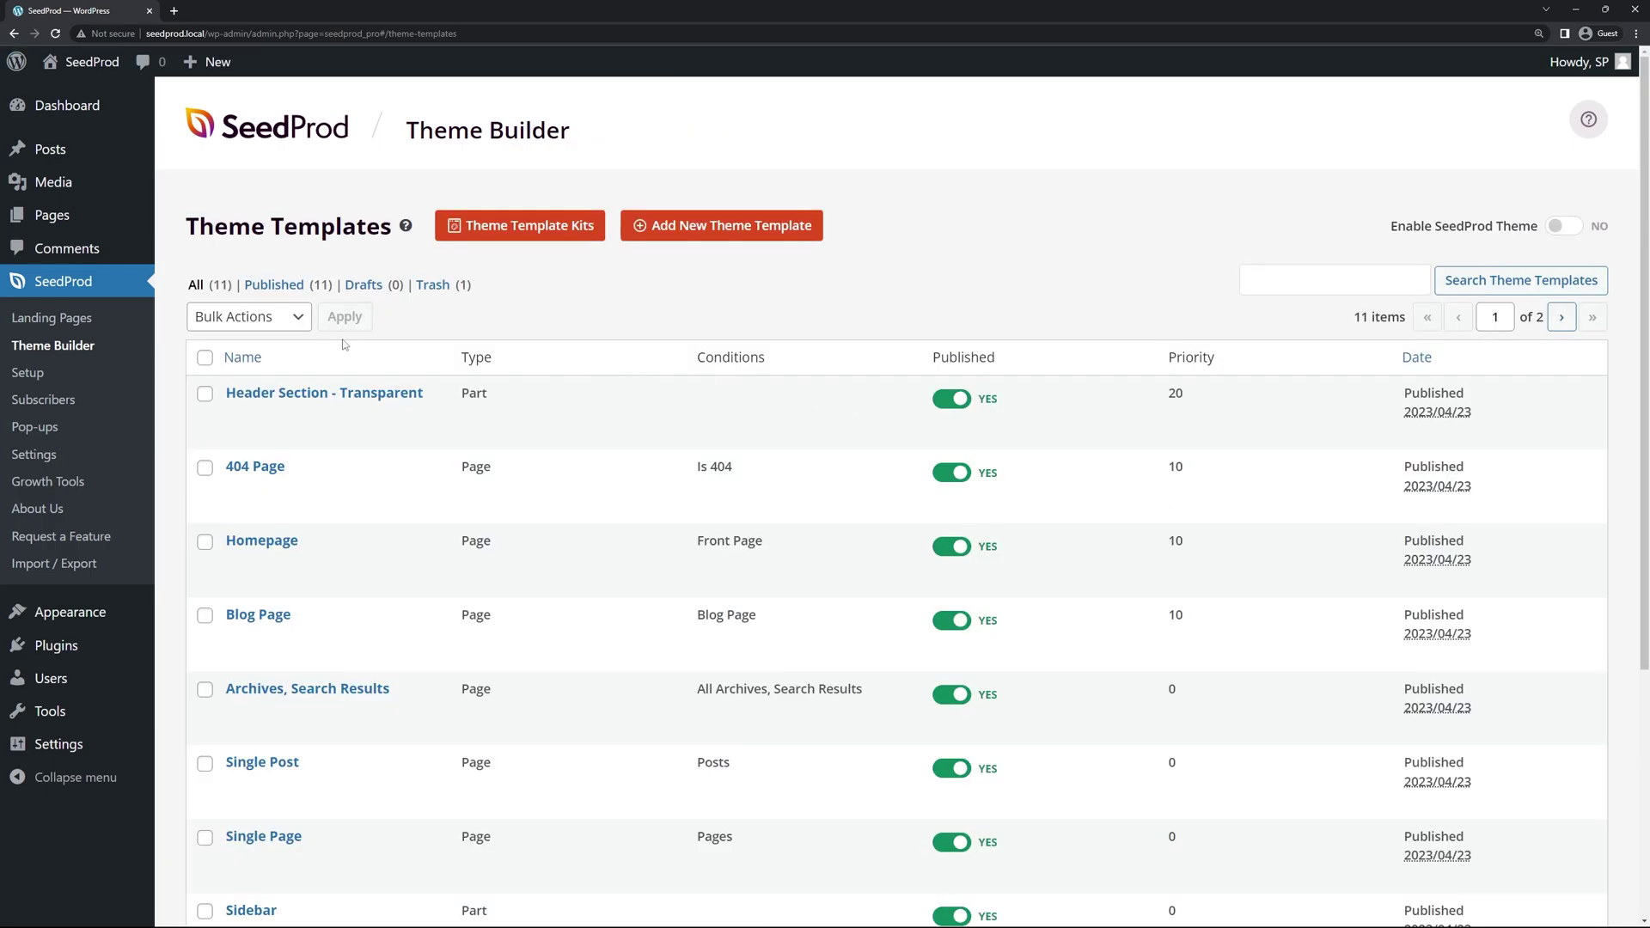
Step: Review the imported theme templates and enable the SeedProd theme, accepting automatic creation of the static Home and Blog pages
scroll(1070, 266, "down", 5)
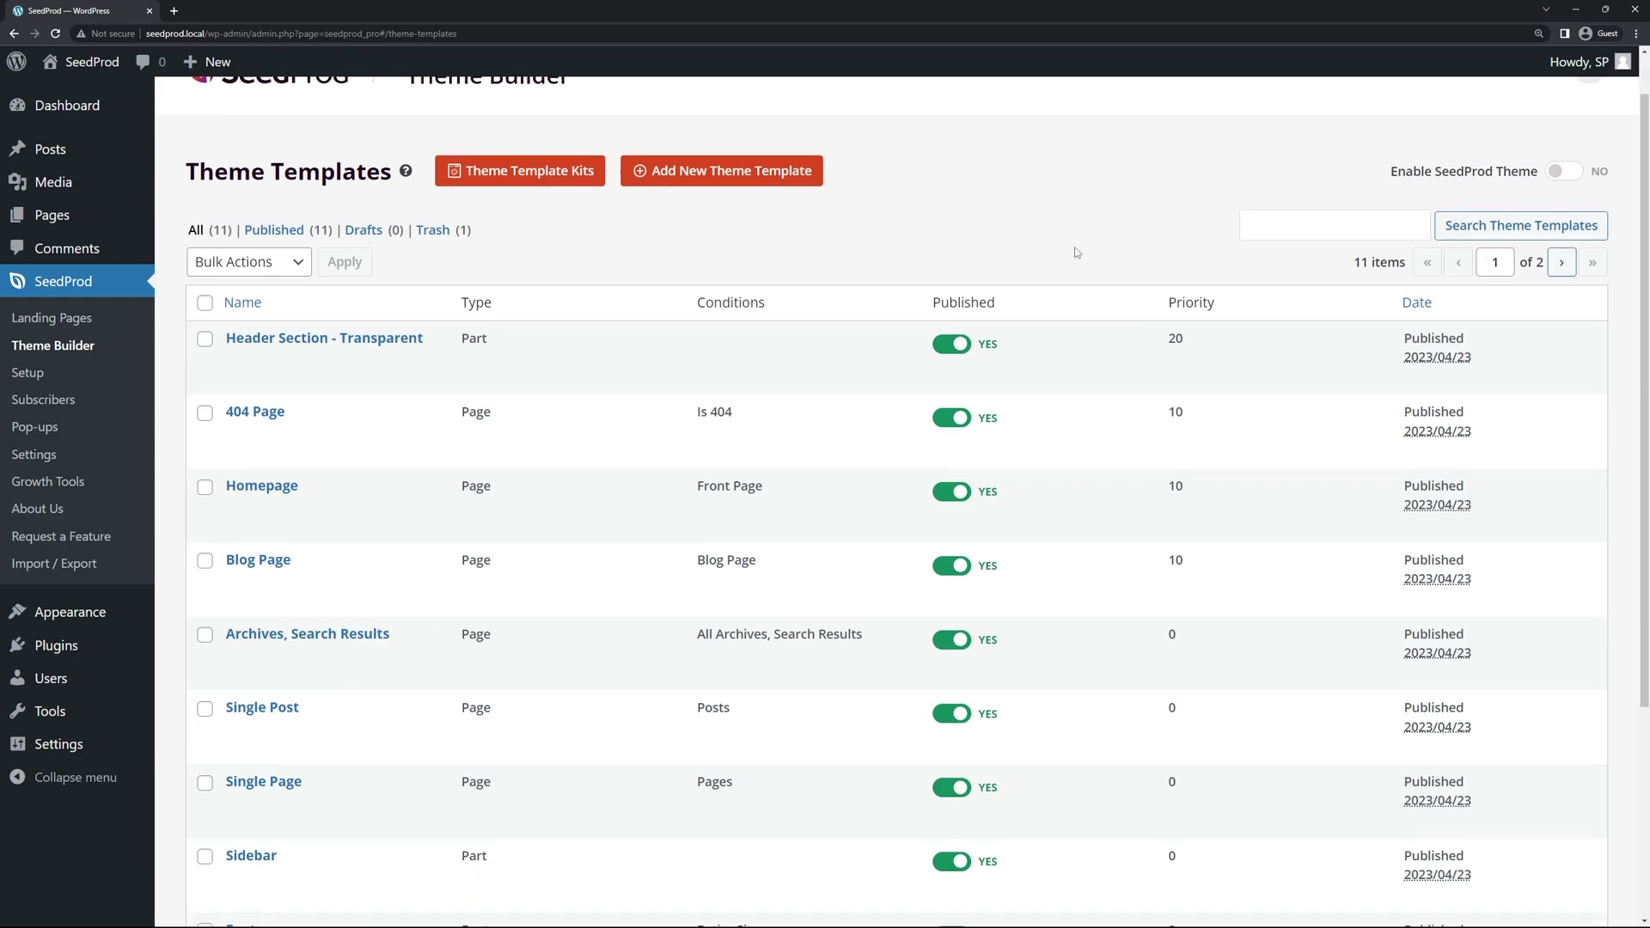
scroll(1097, 292, "up", 5)
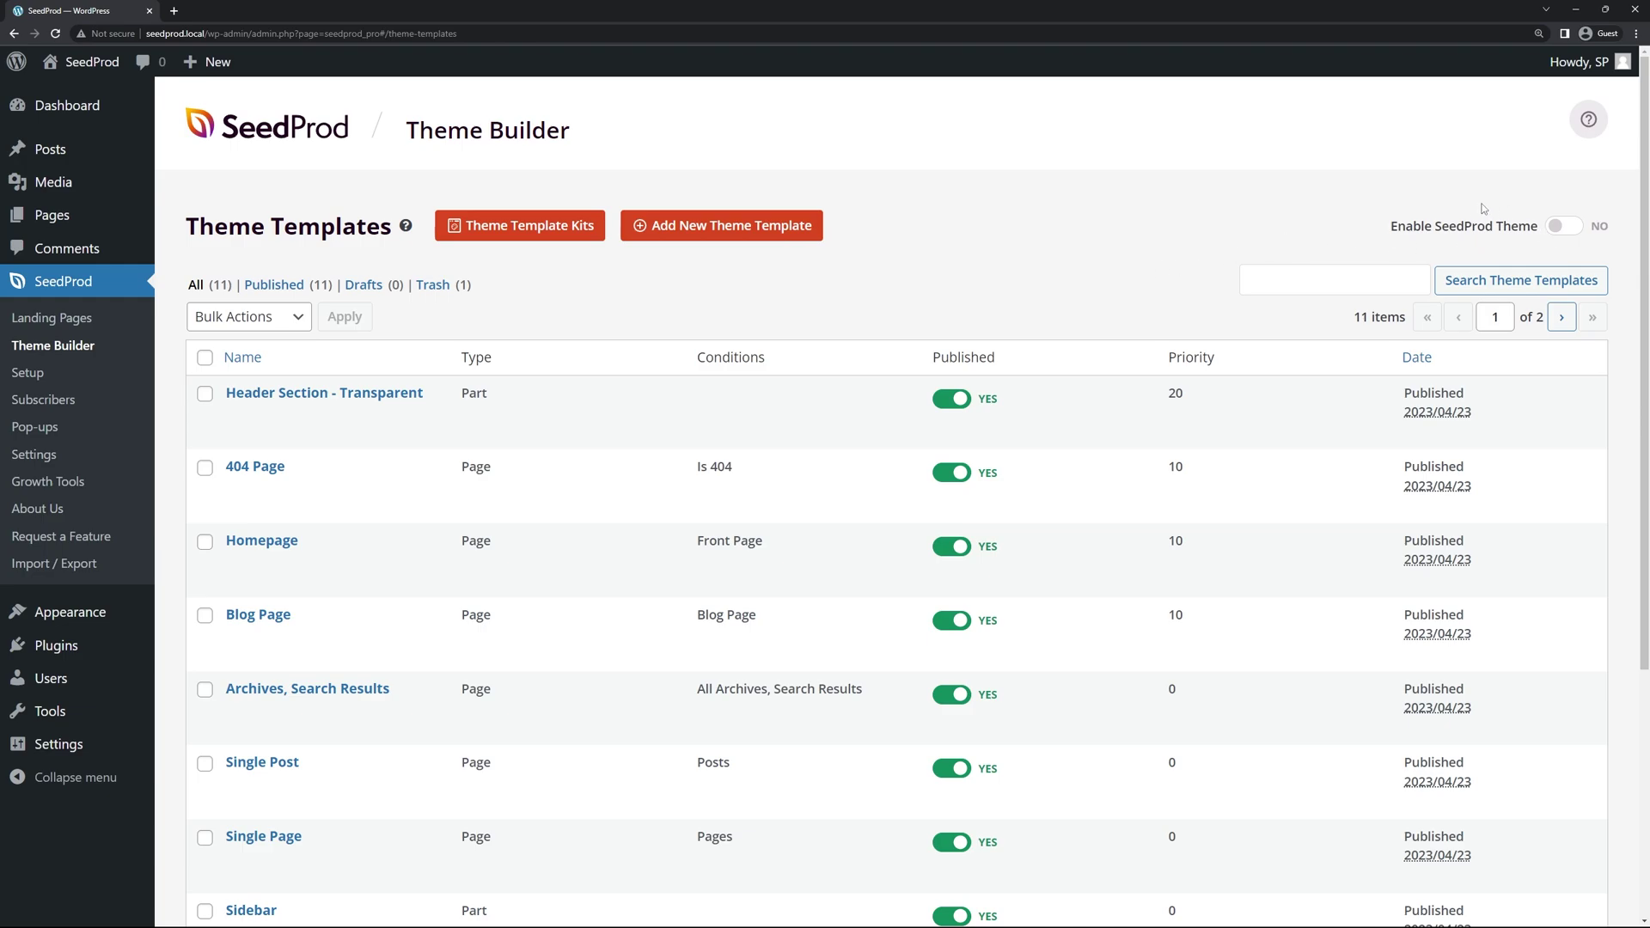
left_click(1562, 226)
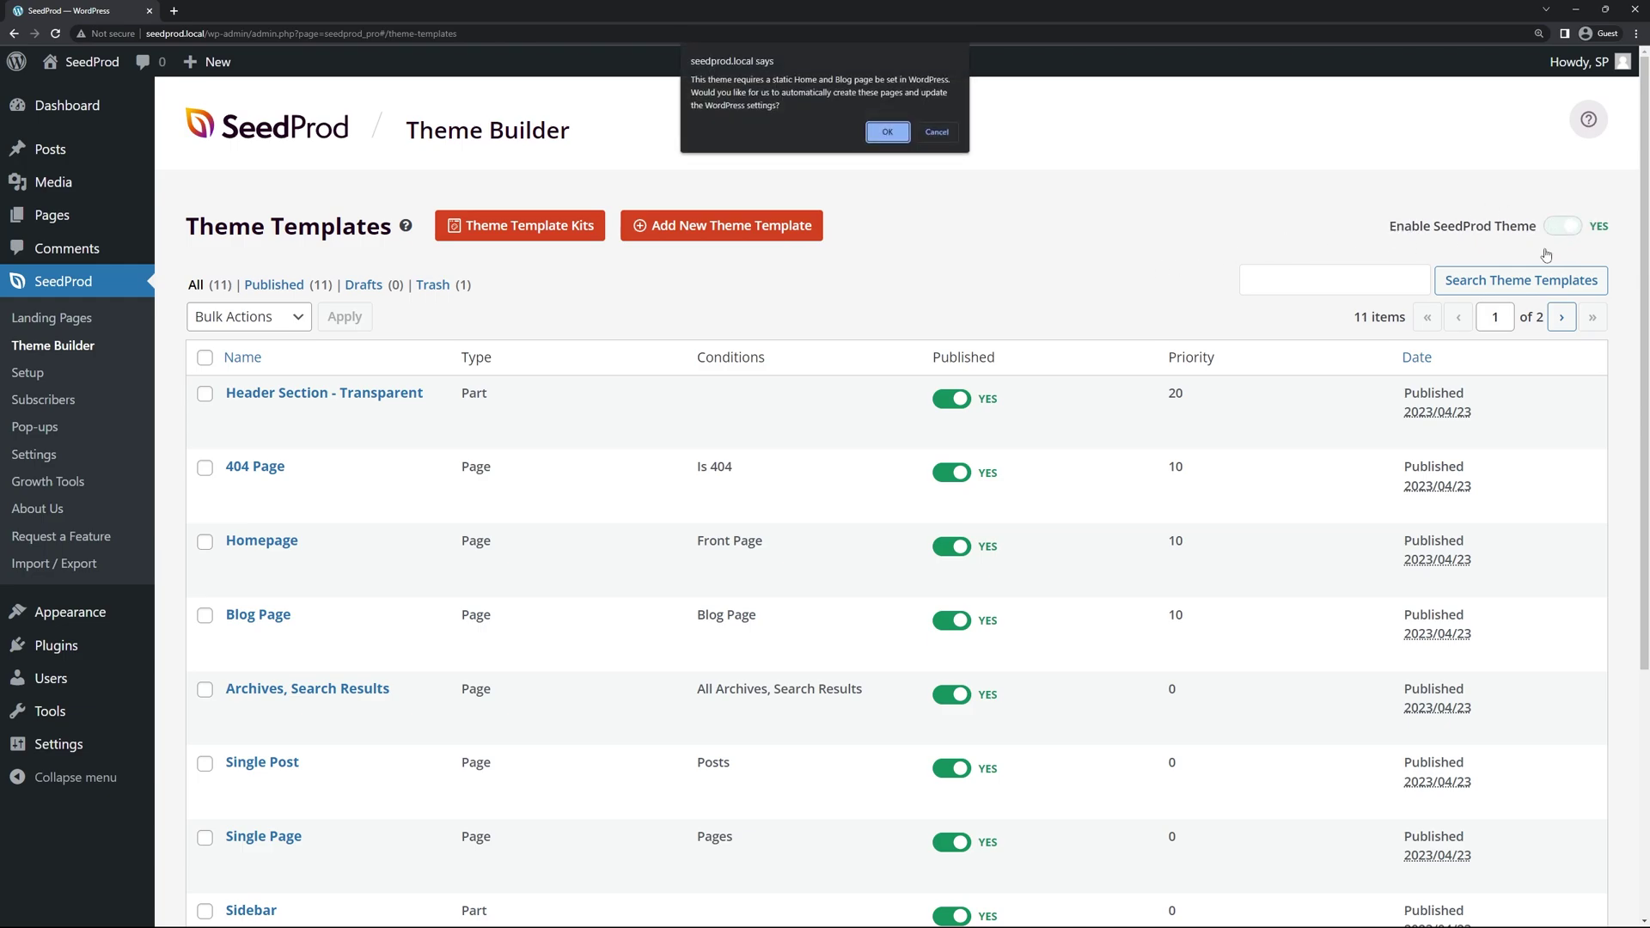
left_click(936, 132)
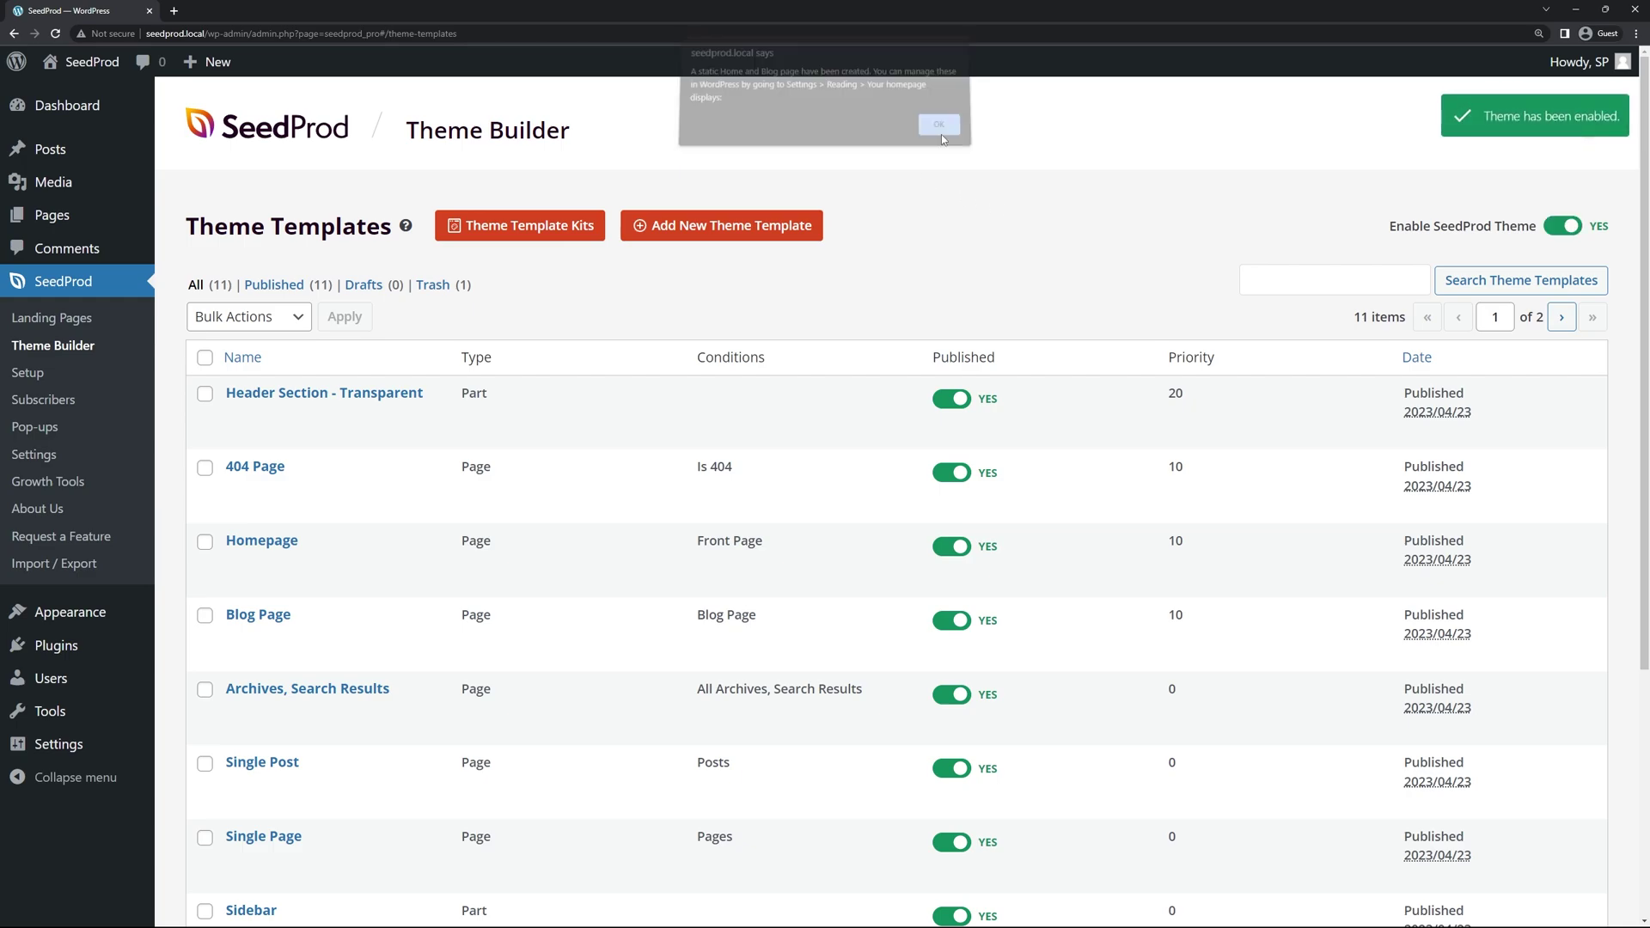
Step: View the live site in a new tab, go to its /blog page, and open the Hello world! post
left_click(96, 95)
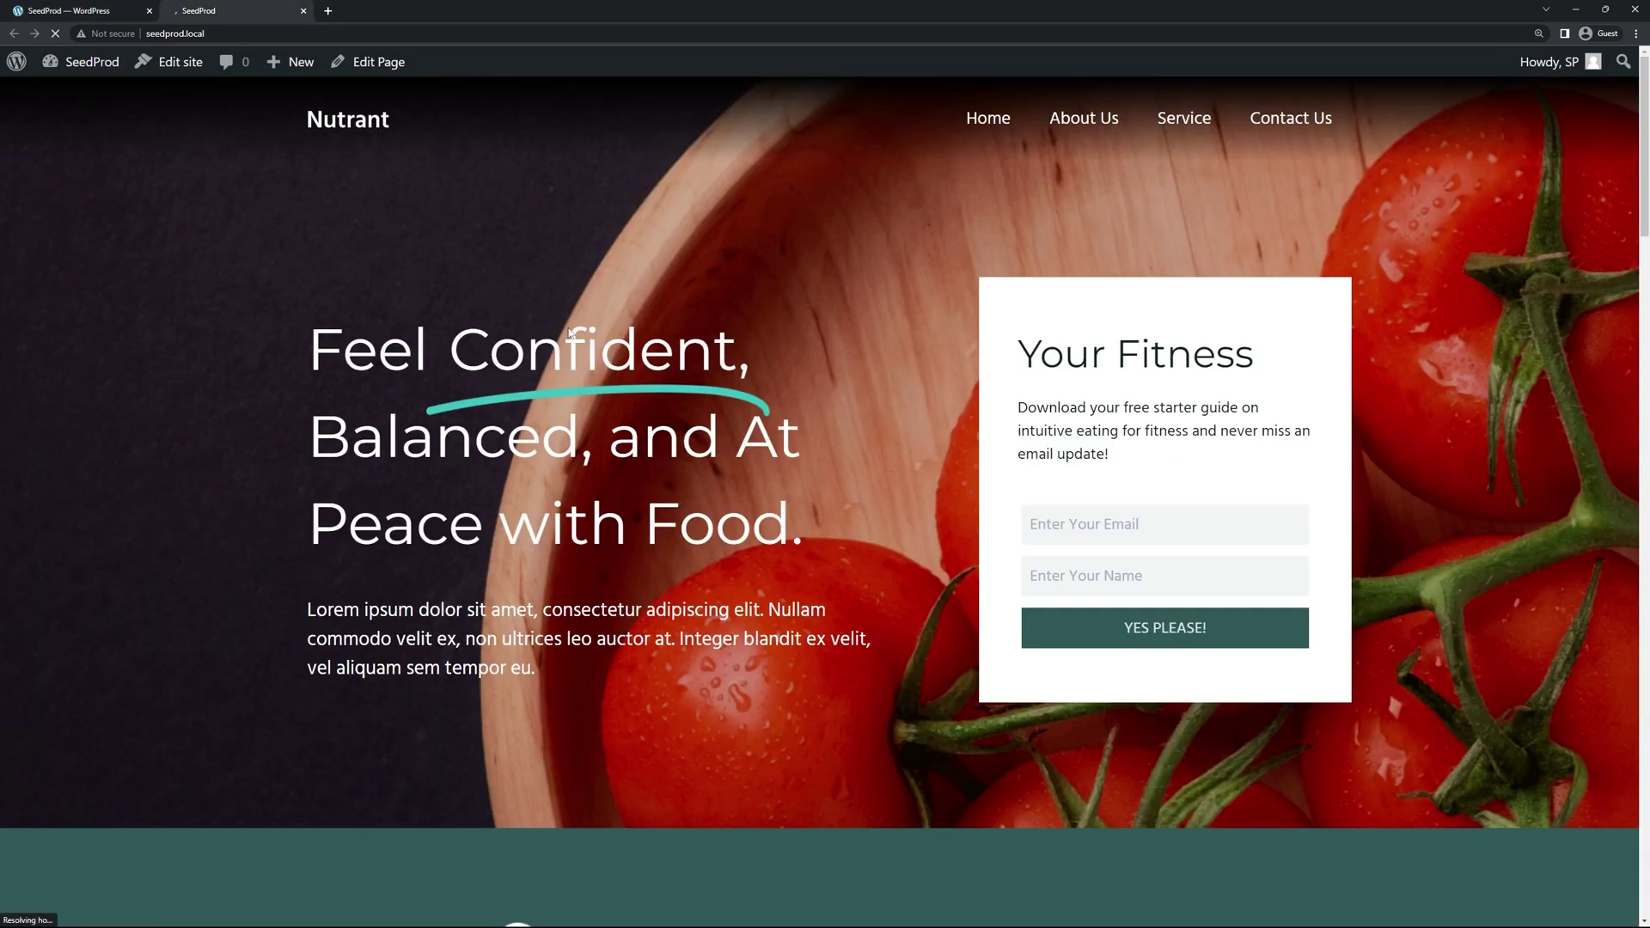
left_click_drag(1641, 101, 1581, 86)
left_click(272, 33)
left_click(275, 33)
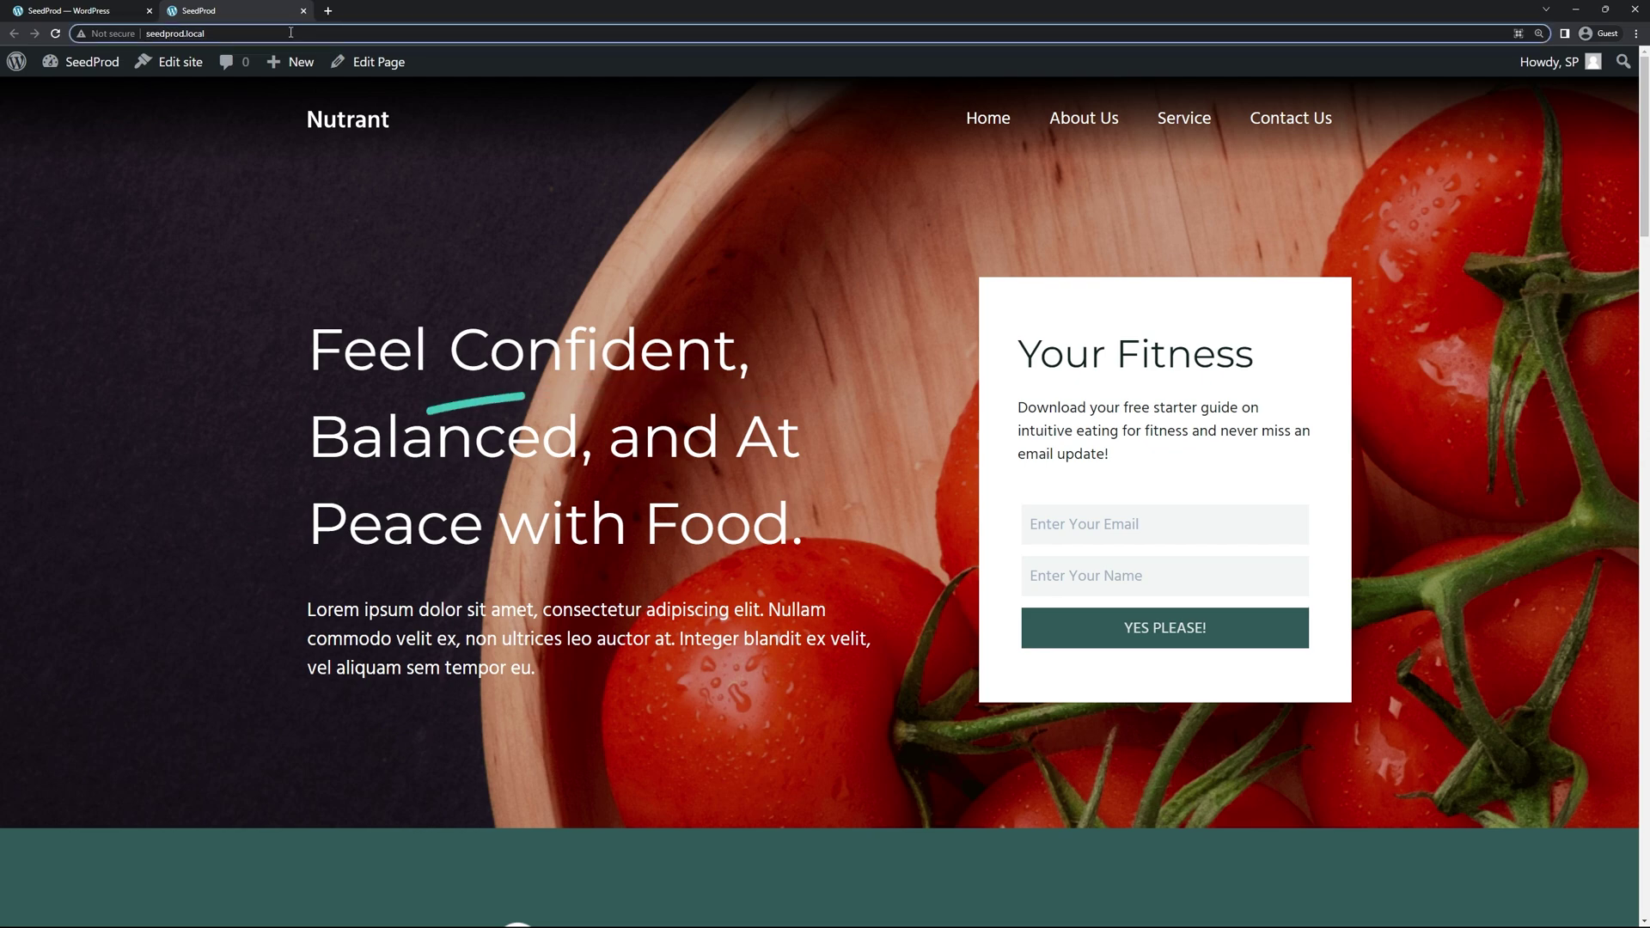
type("/blog")
key("Return")
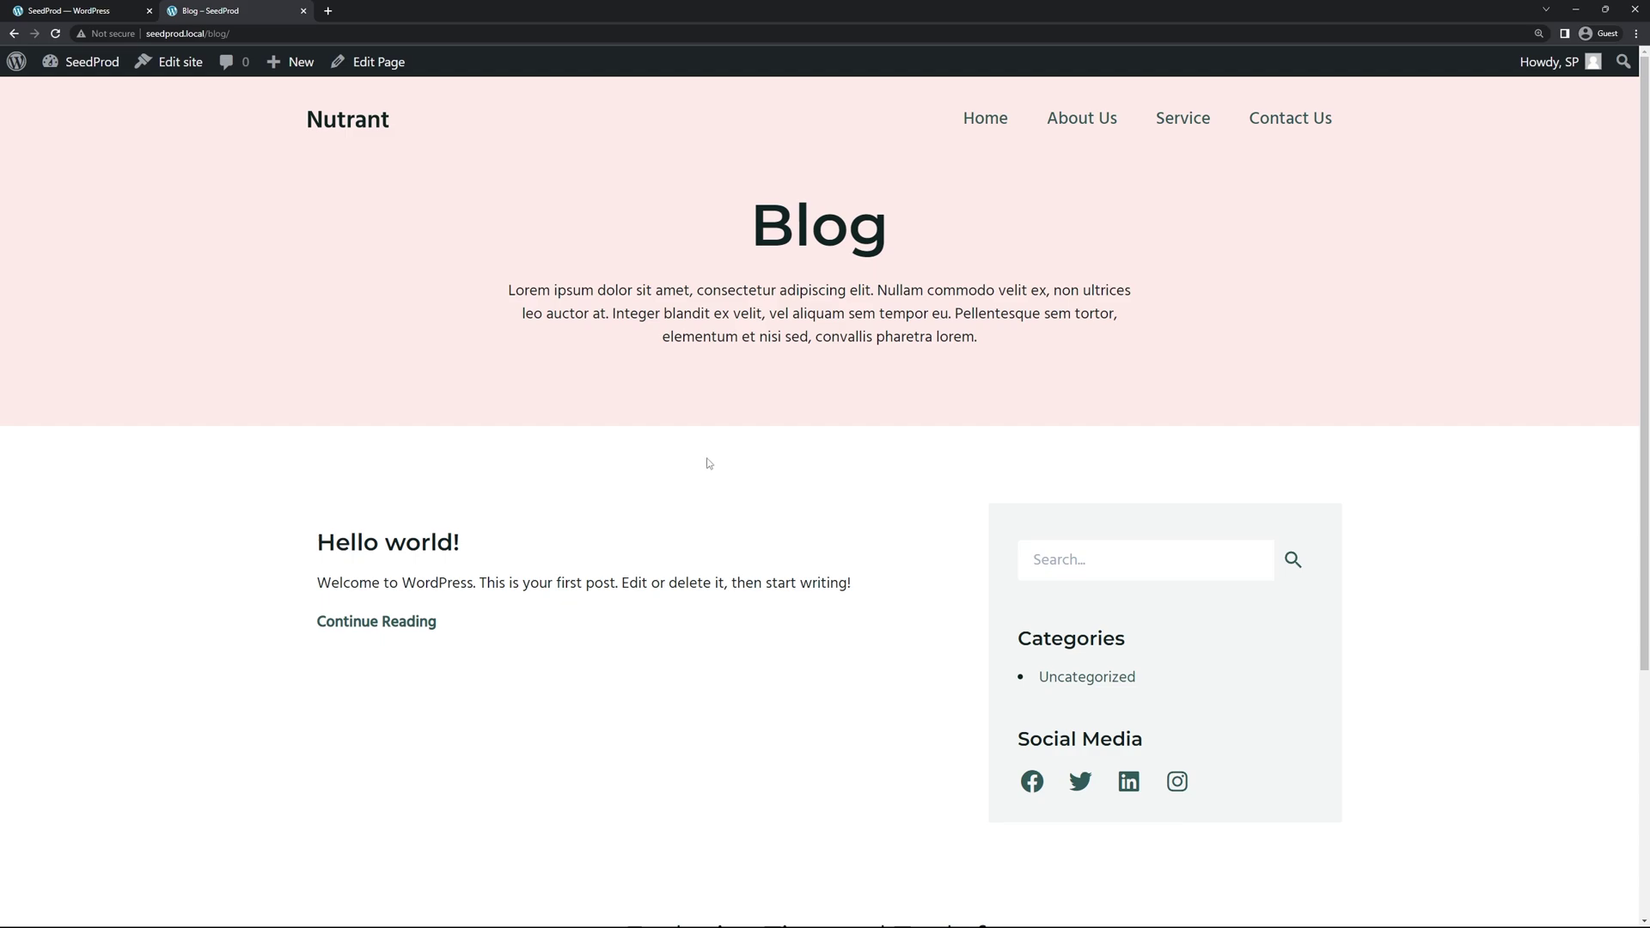
scroll(511, 471, "down", 2)
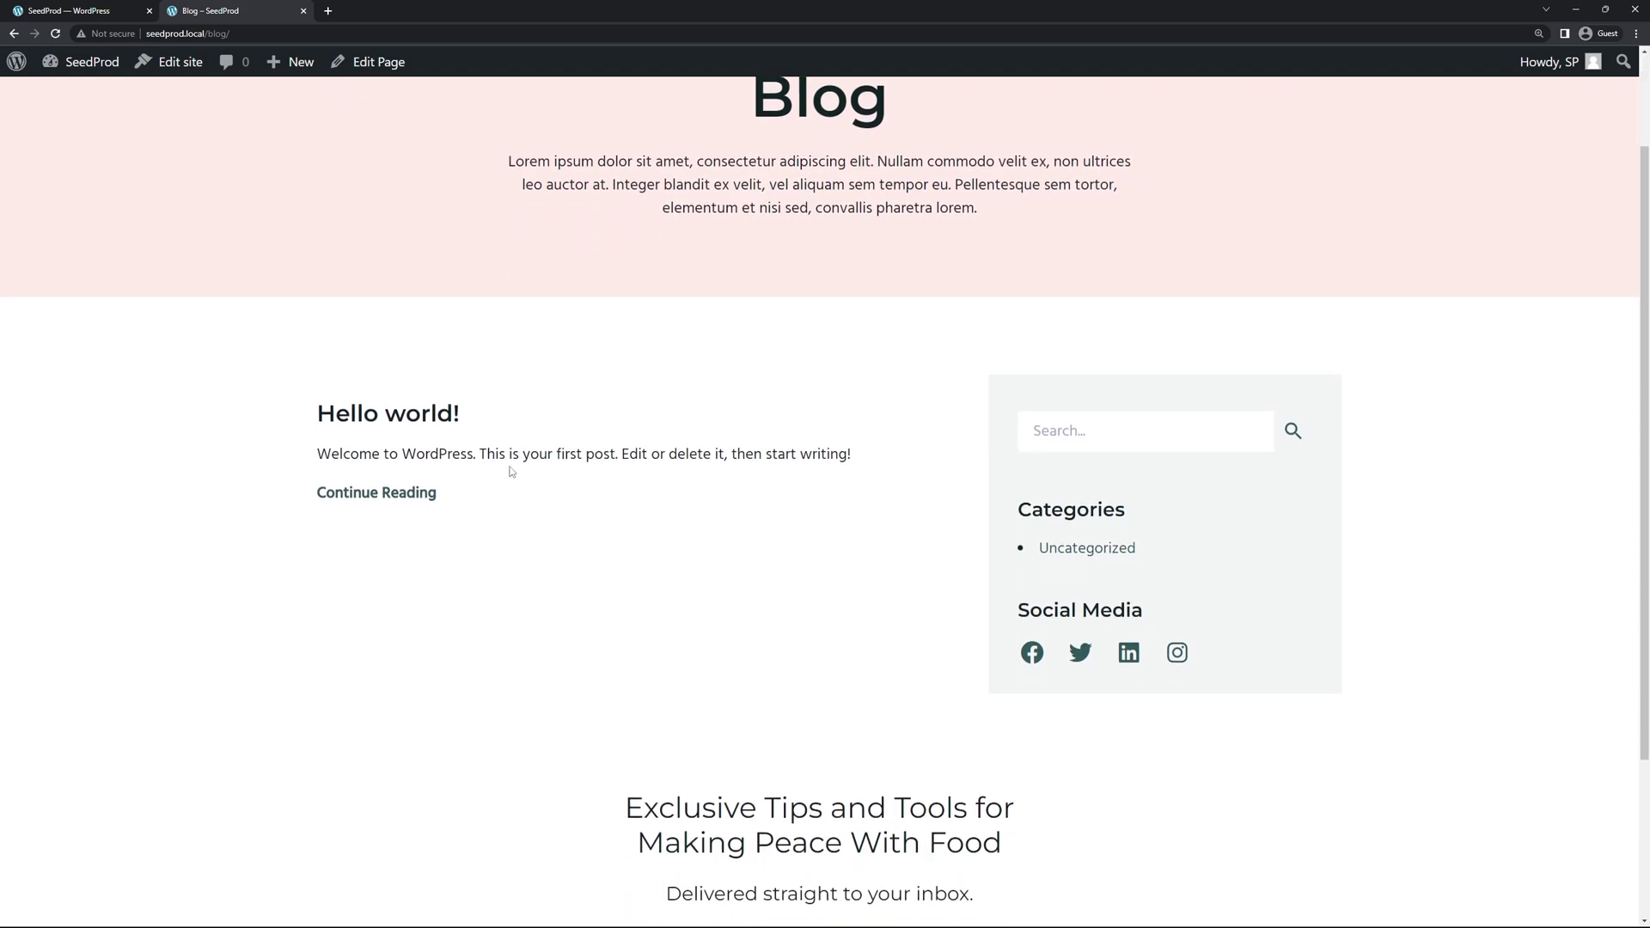
left_click(413, 426)
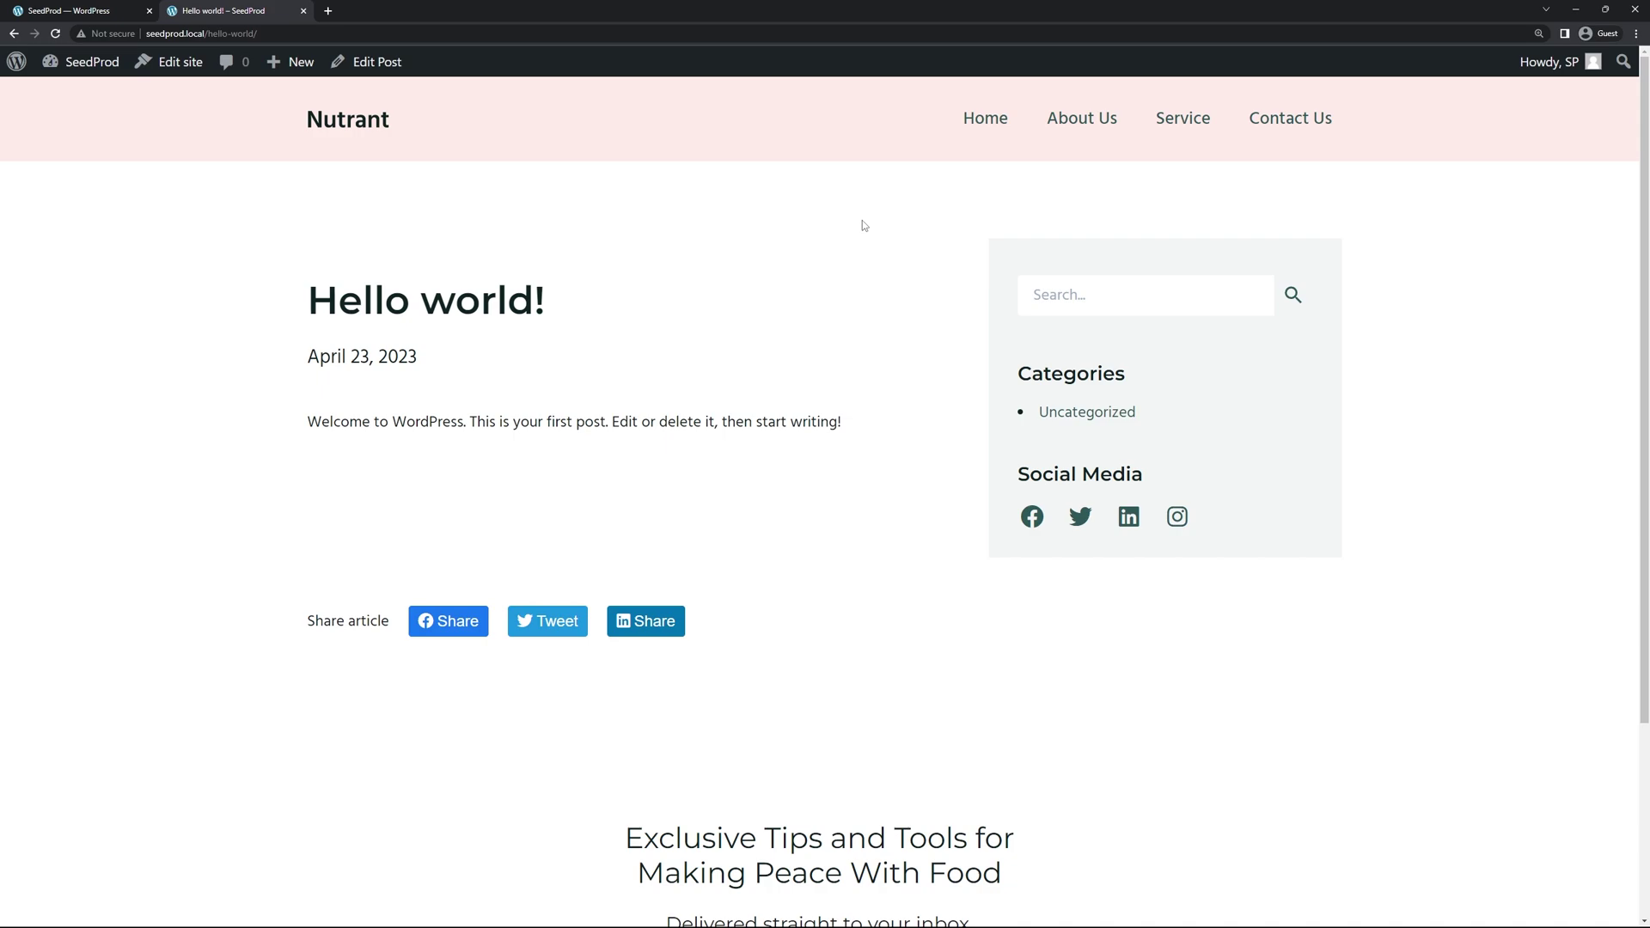
Step: Return to the WordPress admin tab and open the Hello world! post for editing from the posts list
left_click(77, 11)
mouse_move(43, 149)
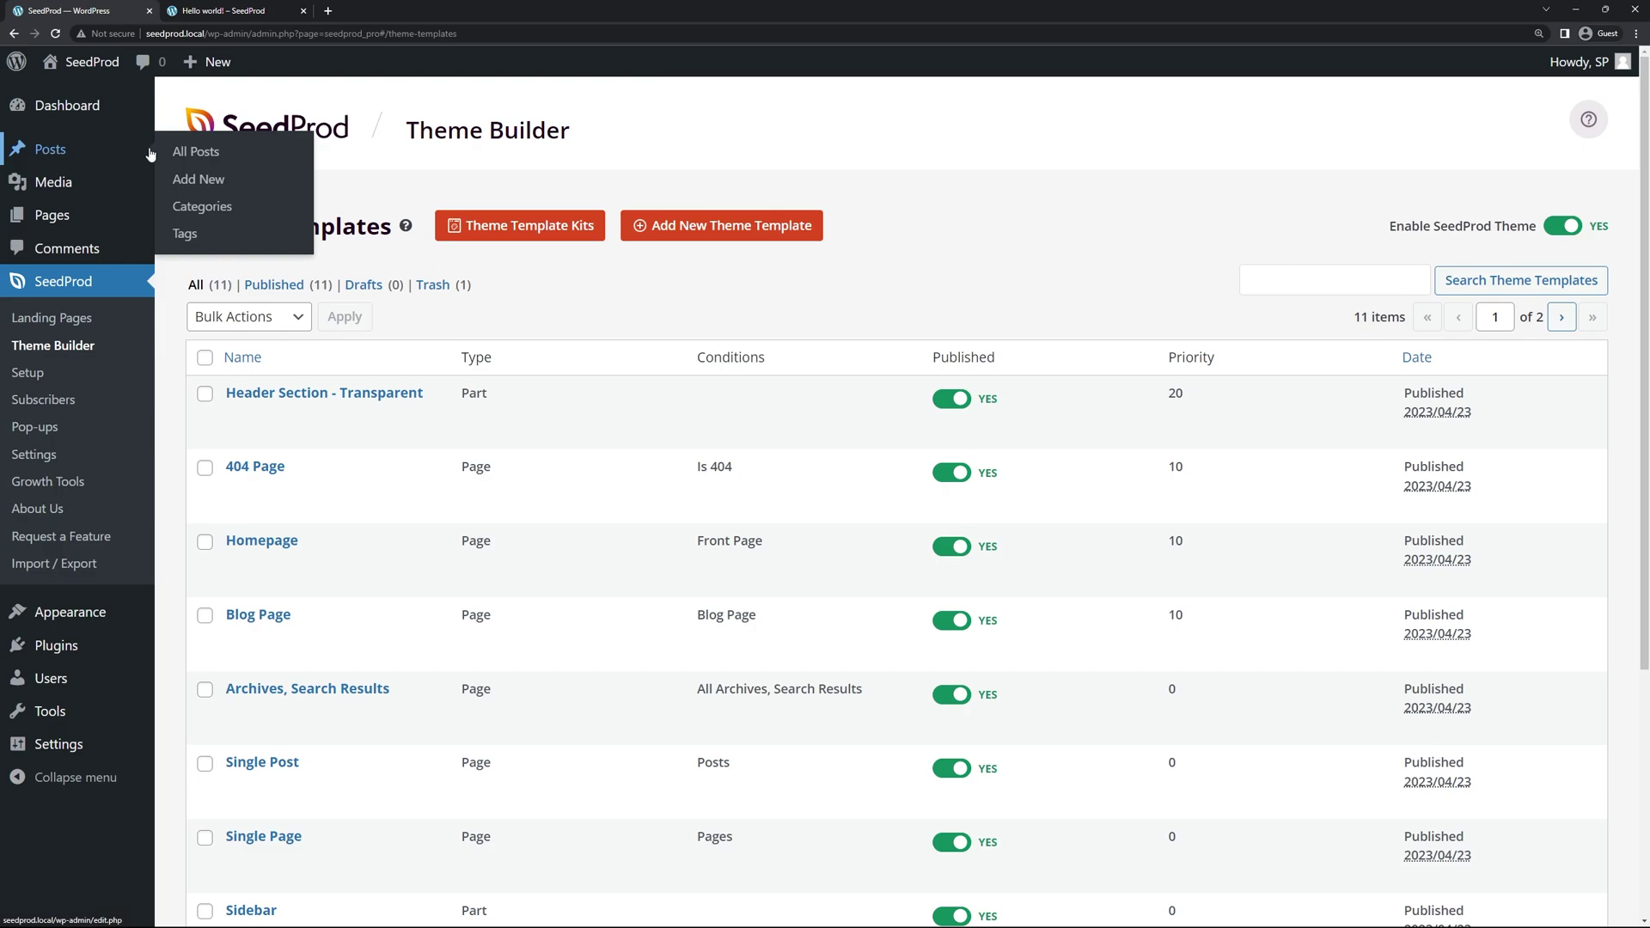
left_click(205, 153)
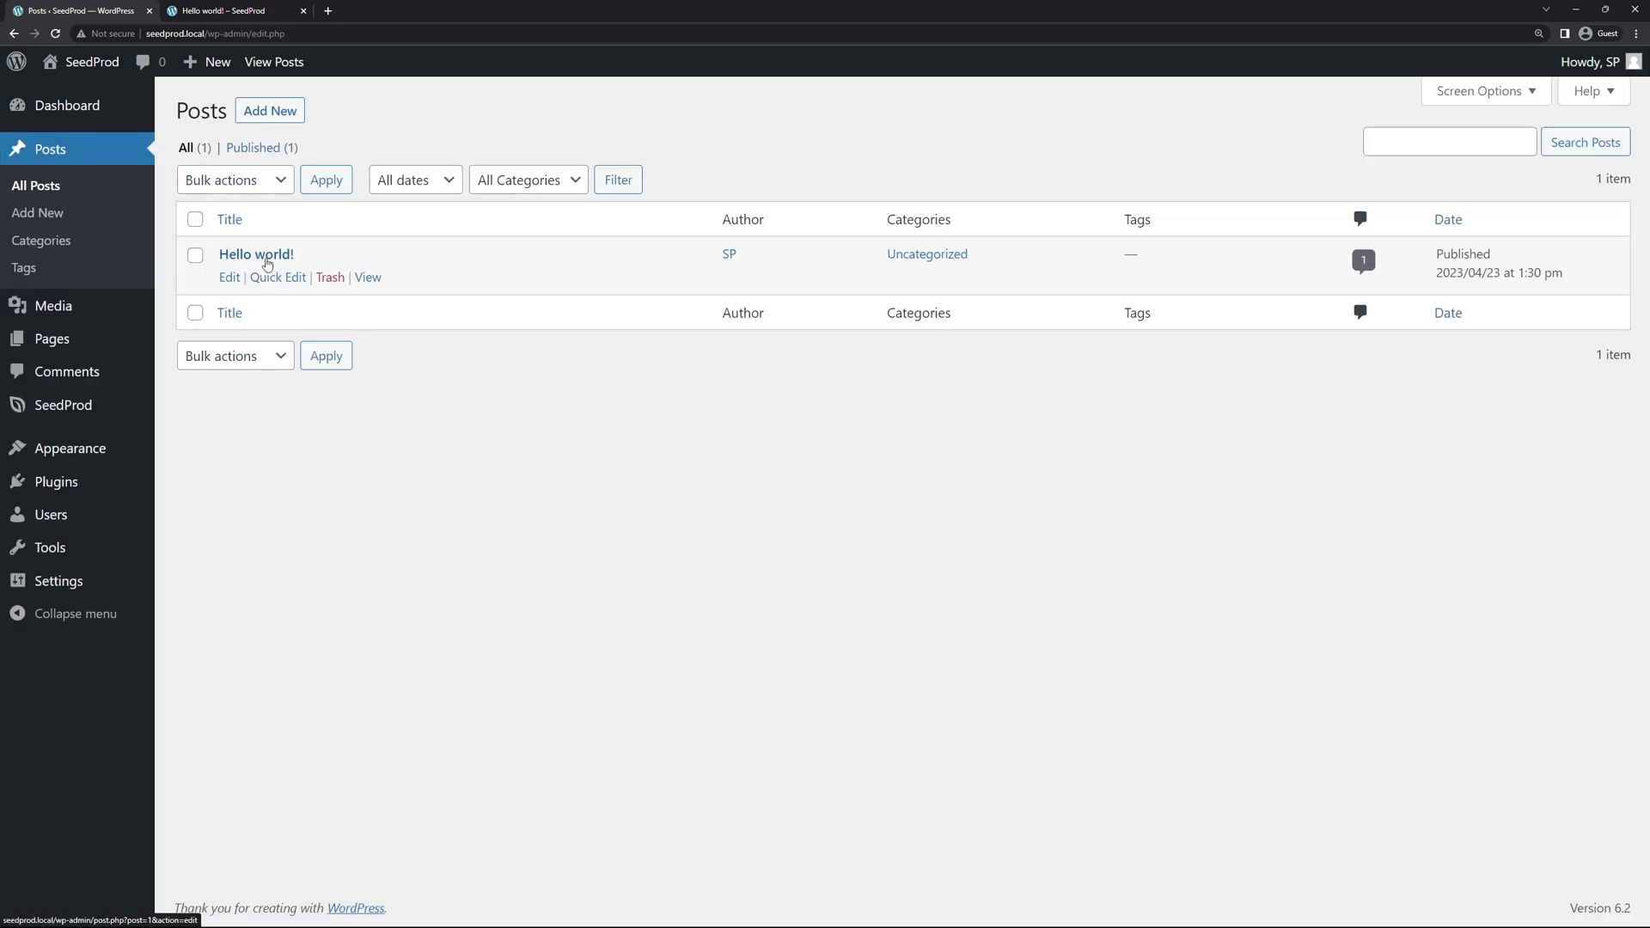
left_click(230, 281)
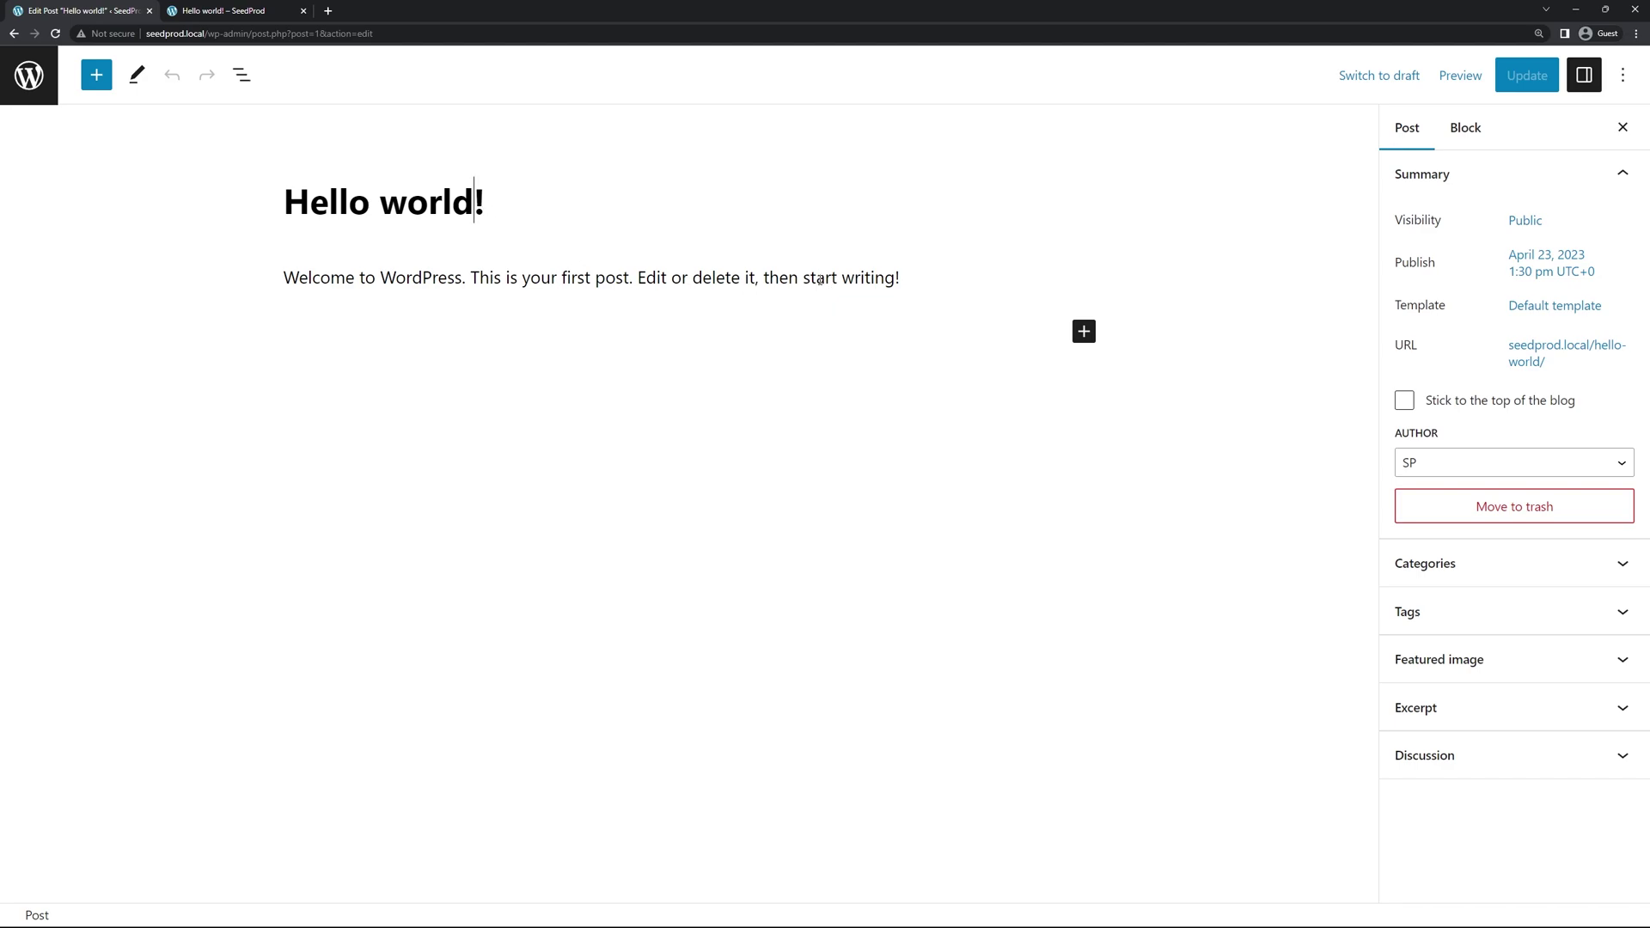
Step: Retitle the post "Author Boxes Are Great In SeedProd!", add lorem ipsum text, category Writing, tags writer, profile, seedprod and a featured image, and update it
left_click_drag(833, 278, 464, 278)
left_click(911, 287)
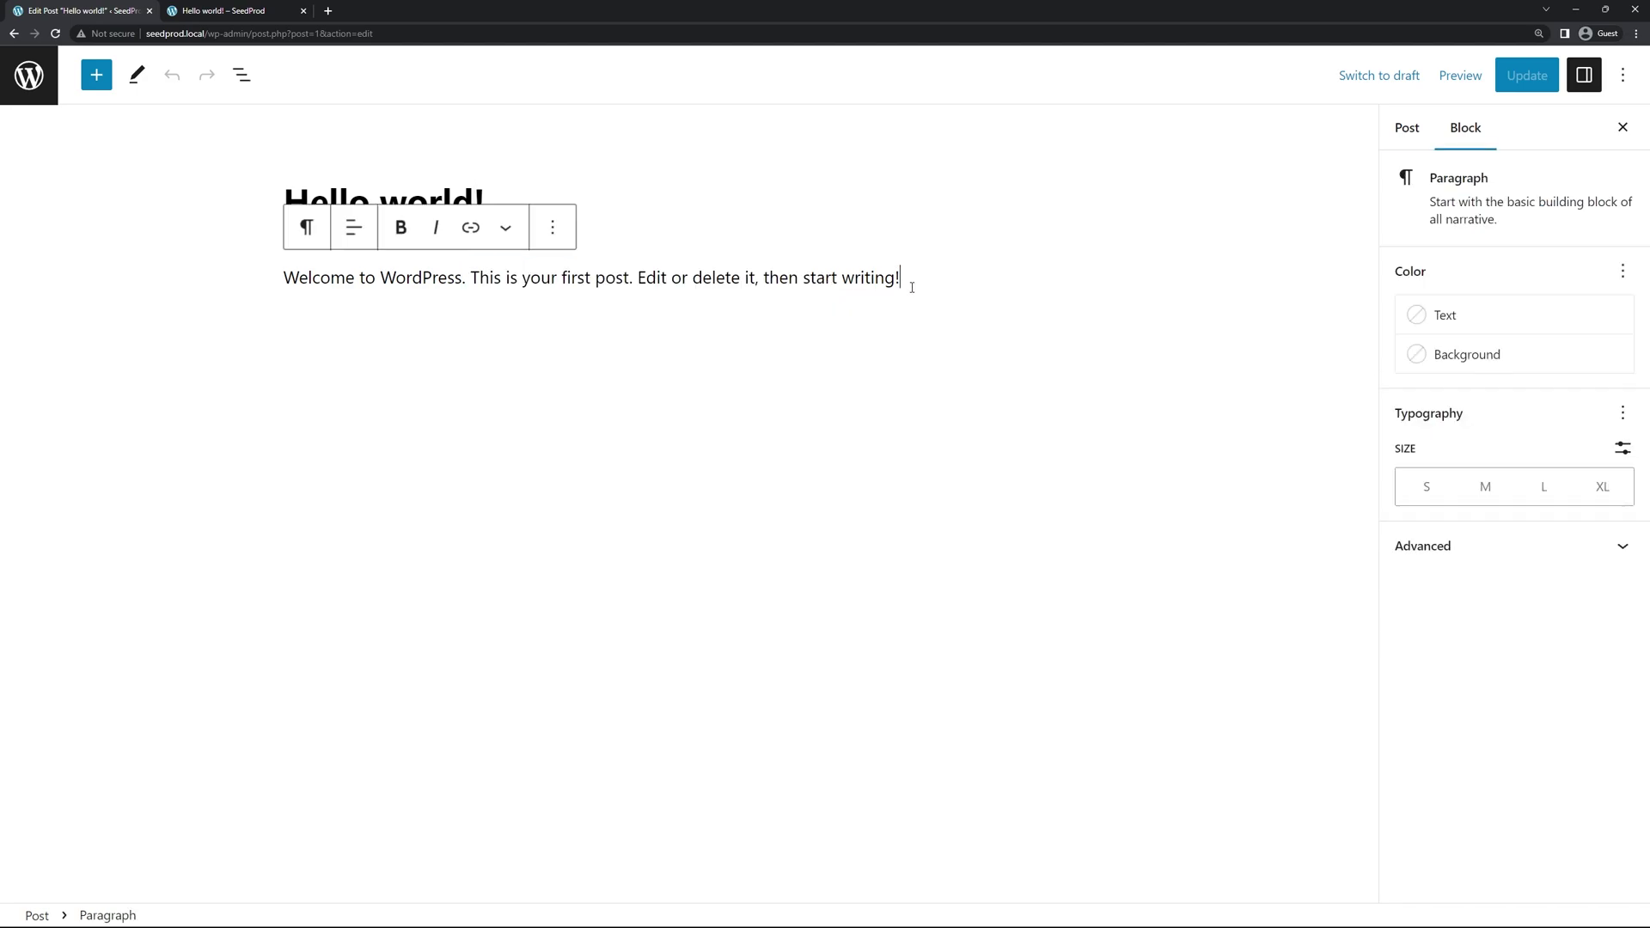
left_click(1403, 131)
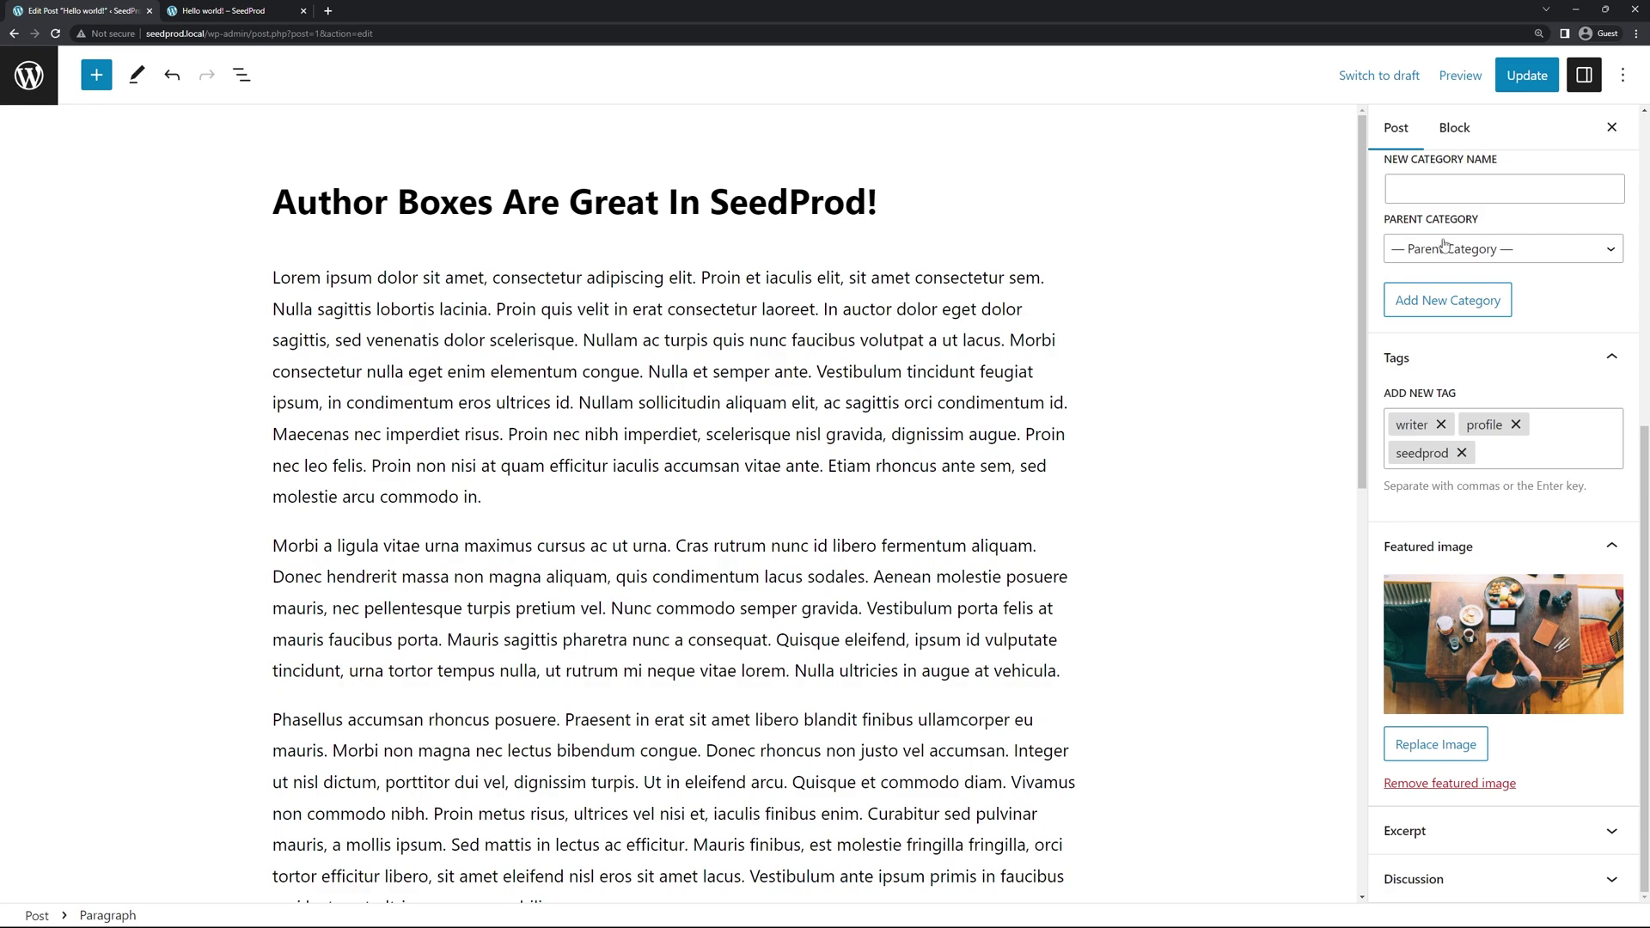
left_click(1525, 86)
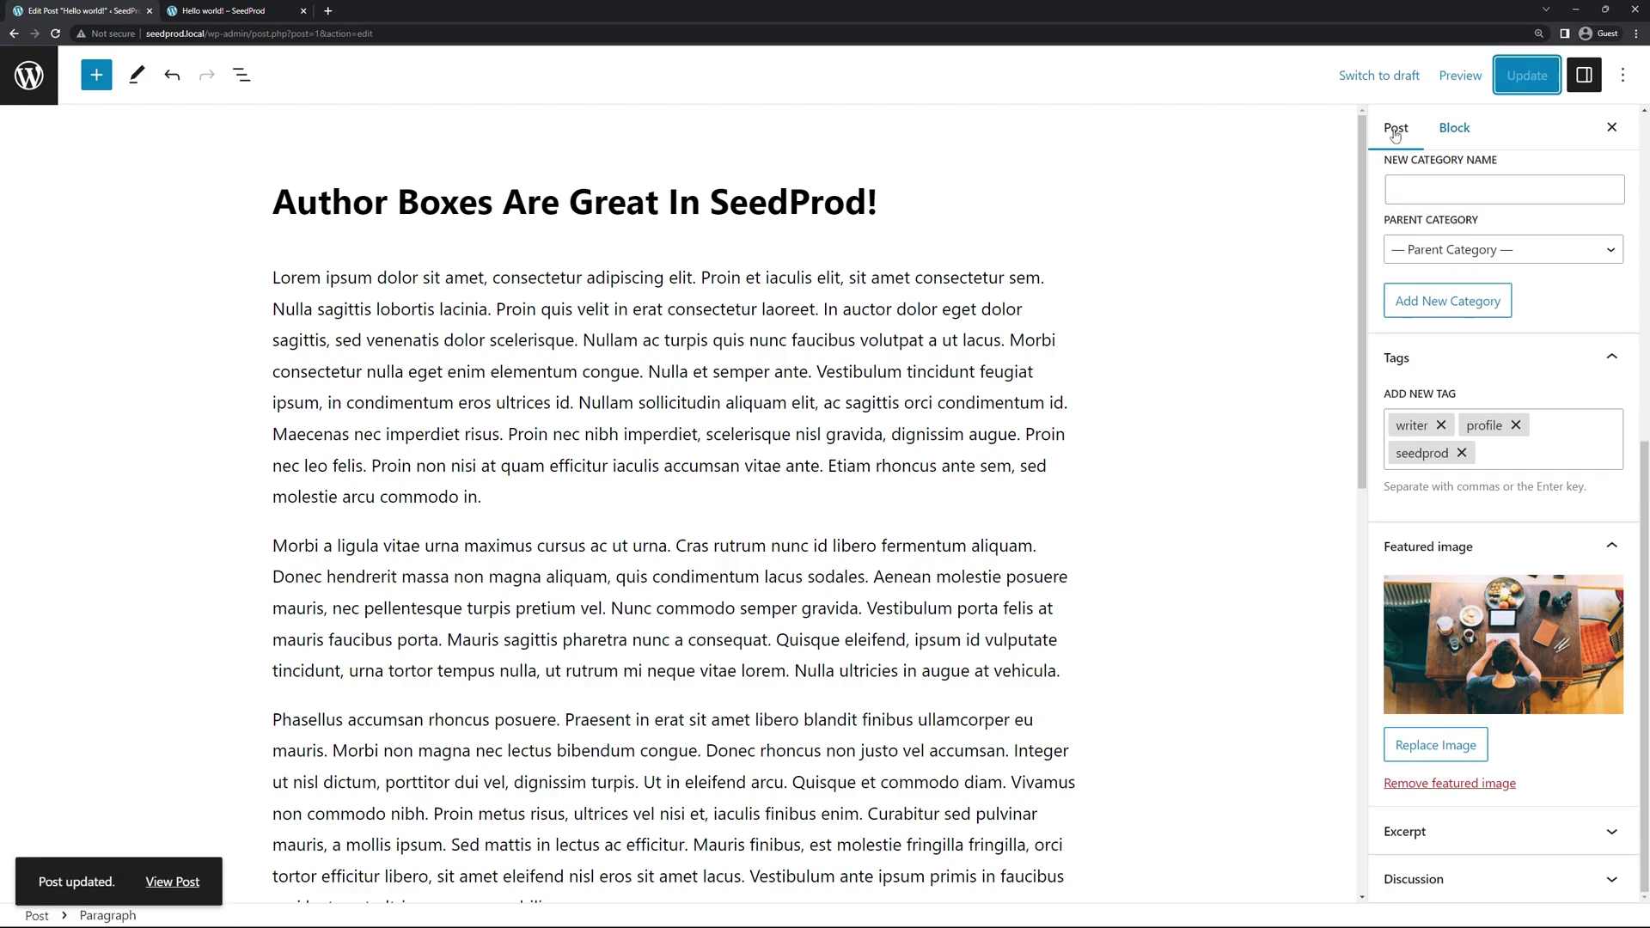
Step: Reload the live post and review its featured image, title, date, body text and share section
left_click(216, 12)
left_click(55, 34)
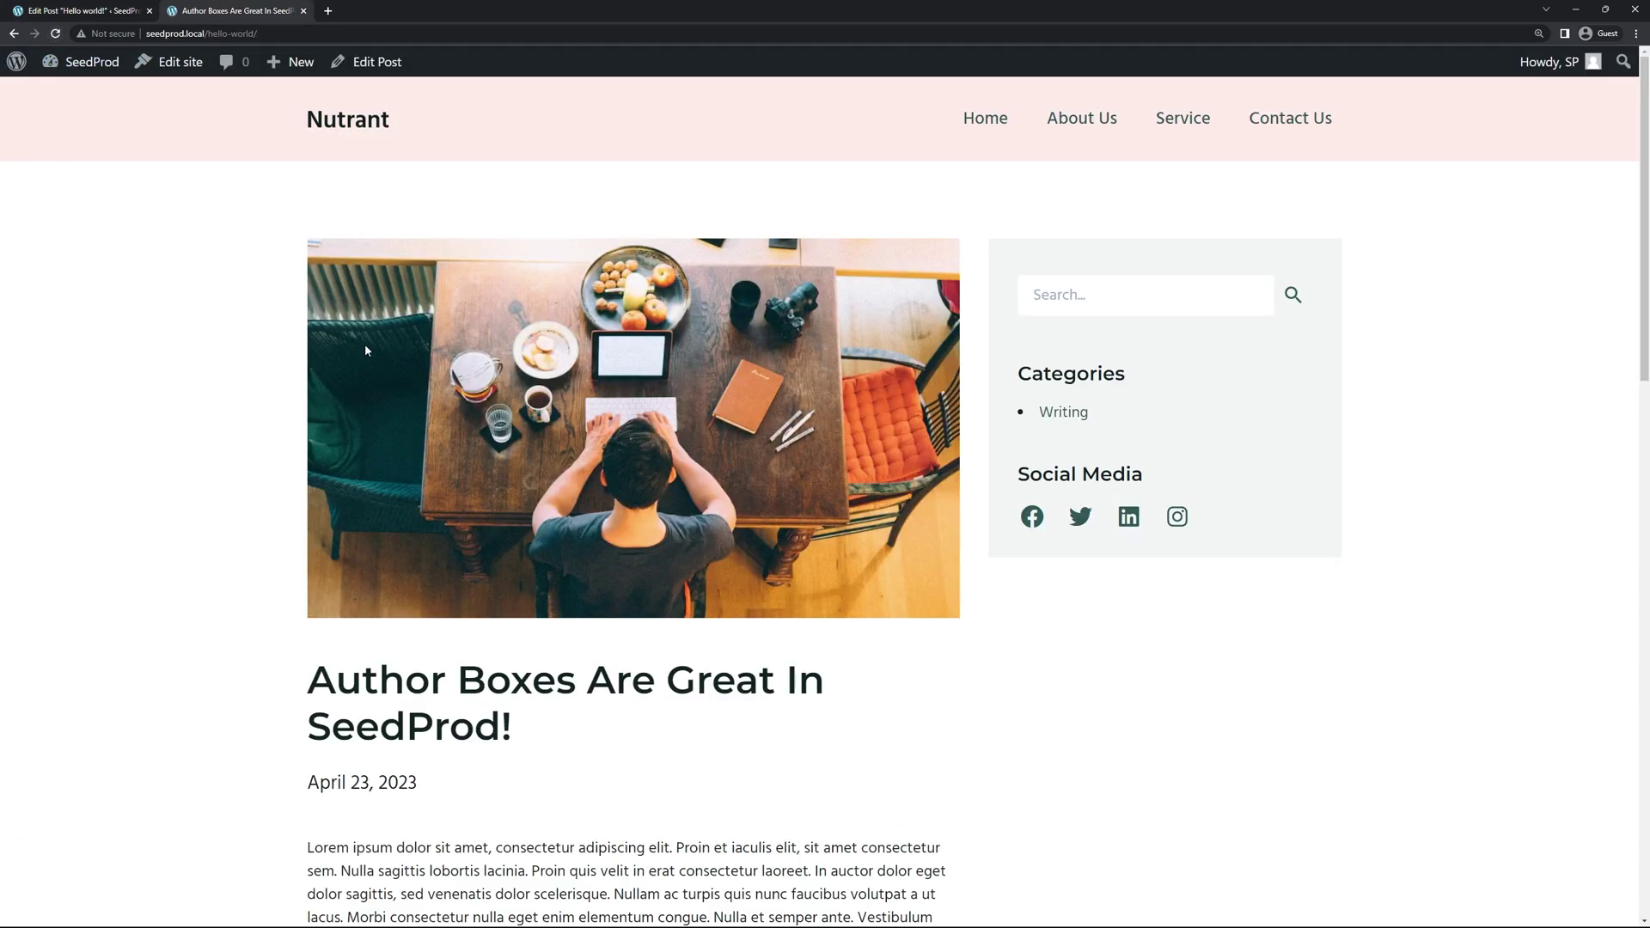
scroll(1337, 313, "down", 4)
scroll(1277, 360, "down", 11)
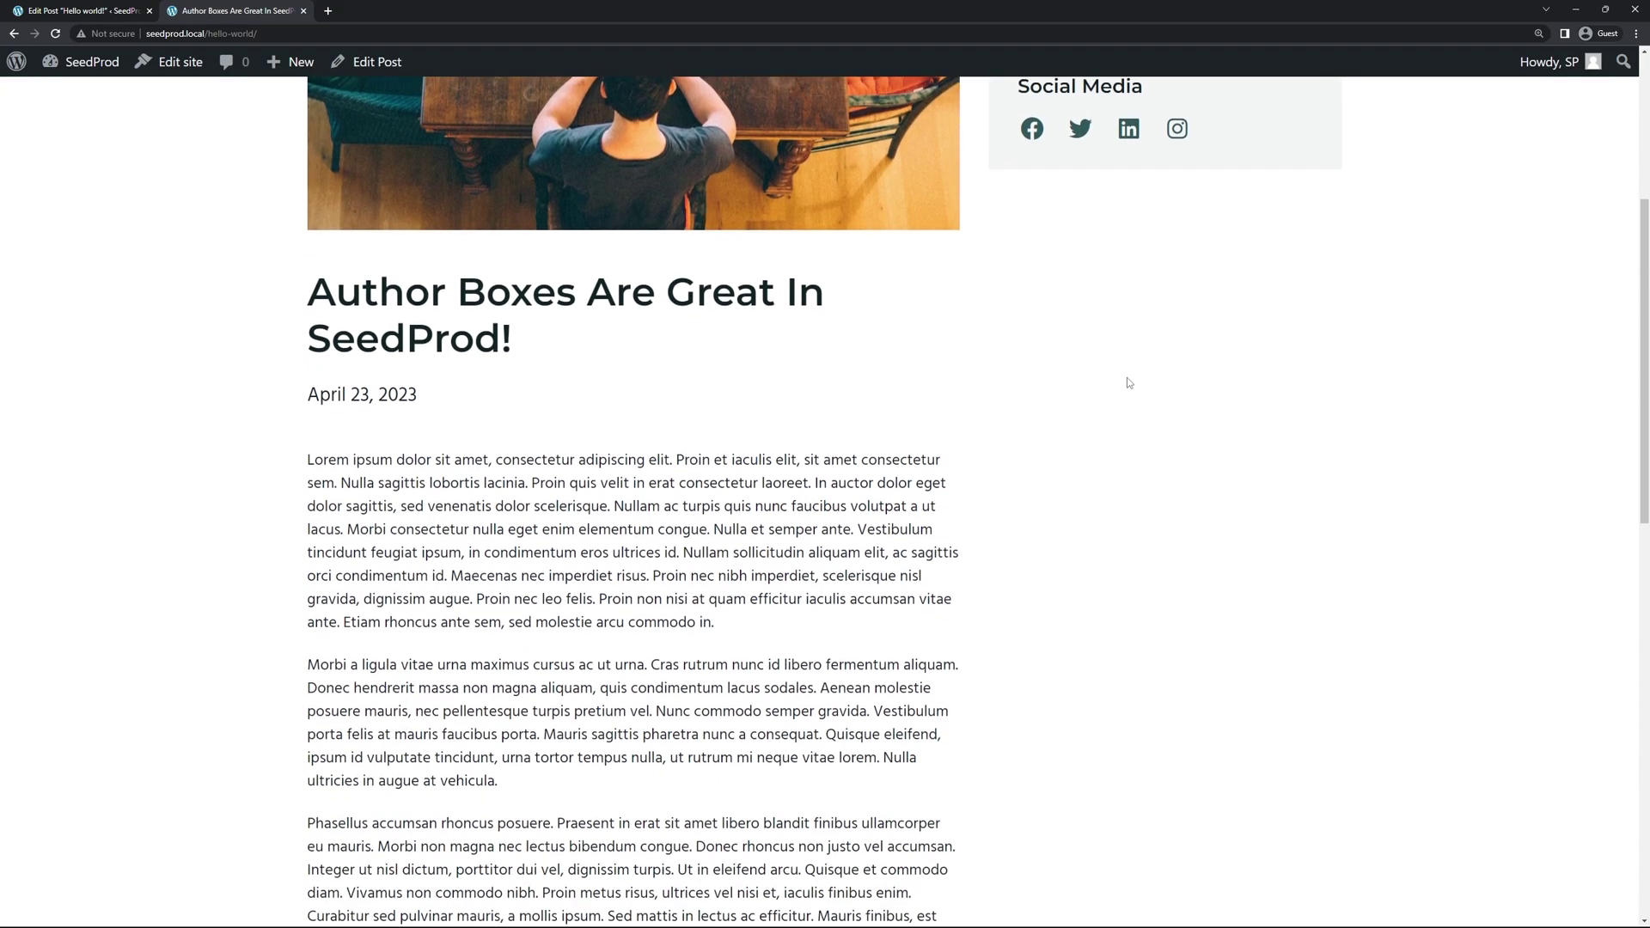
scroll(1050, 415, "up", 12)
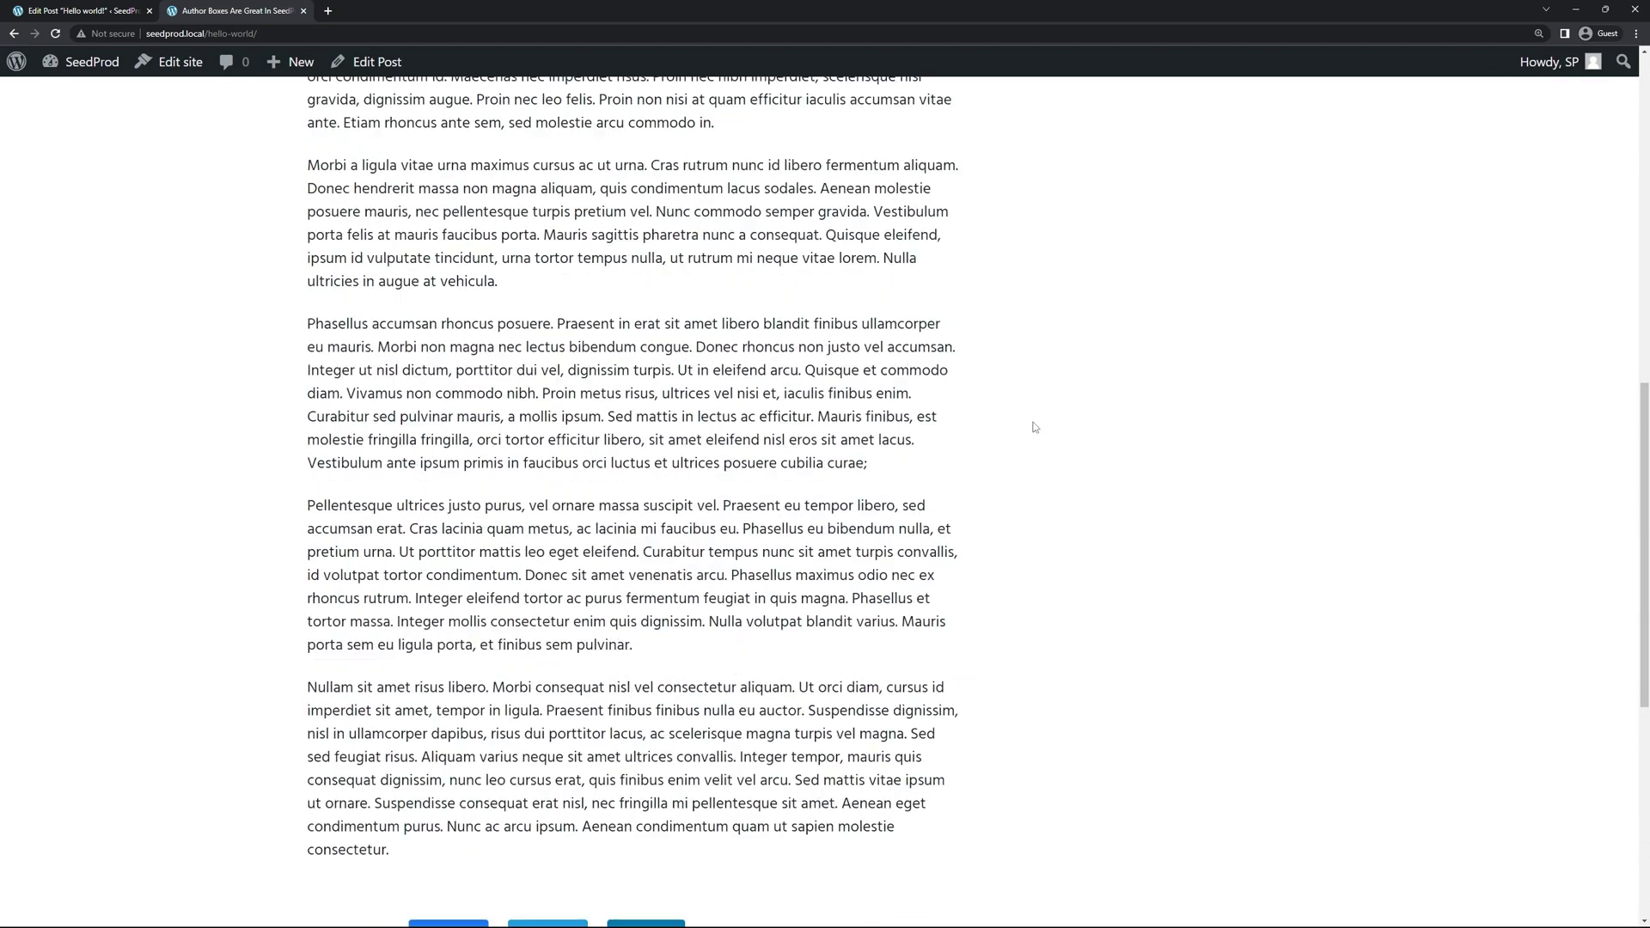
scroll(516, 393, "down", 10)
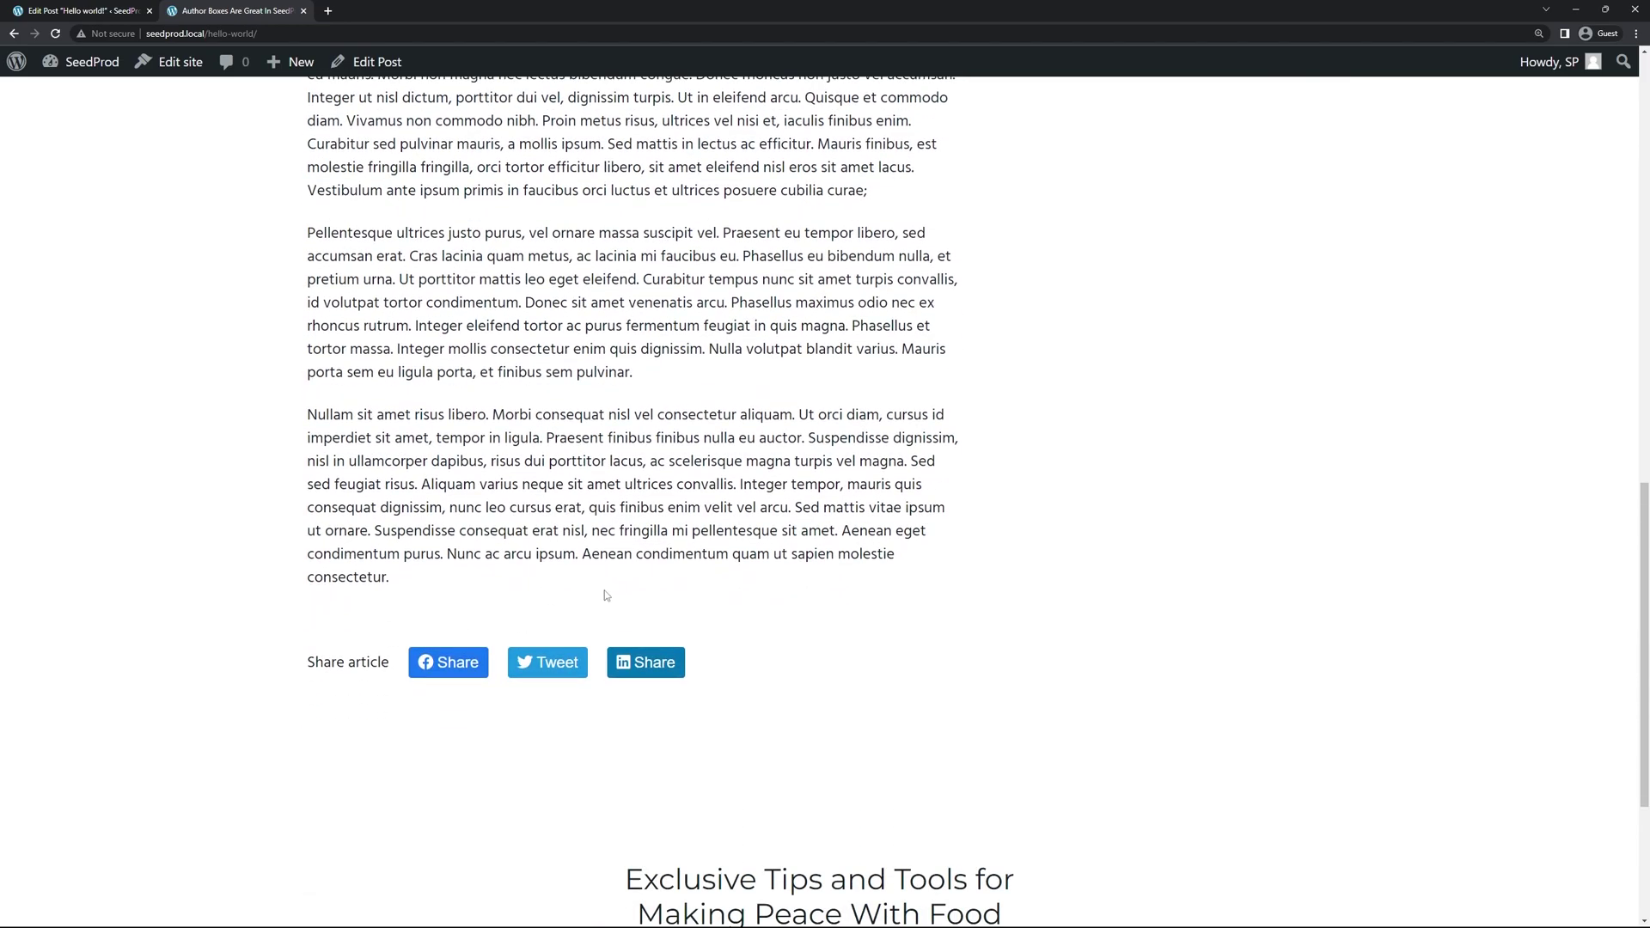
scroll(607, 594, "up", 20)
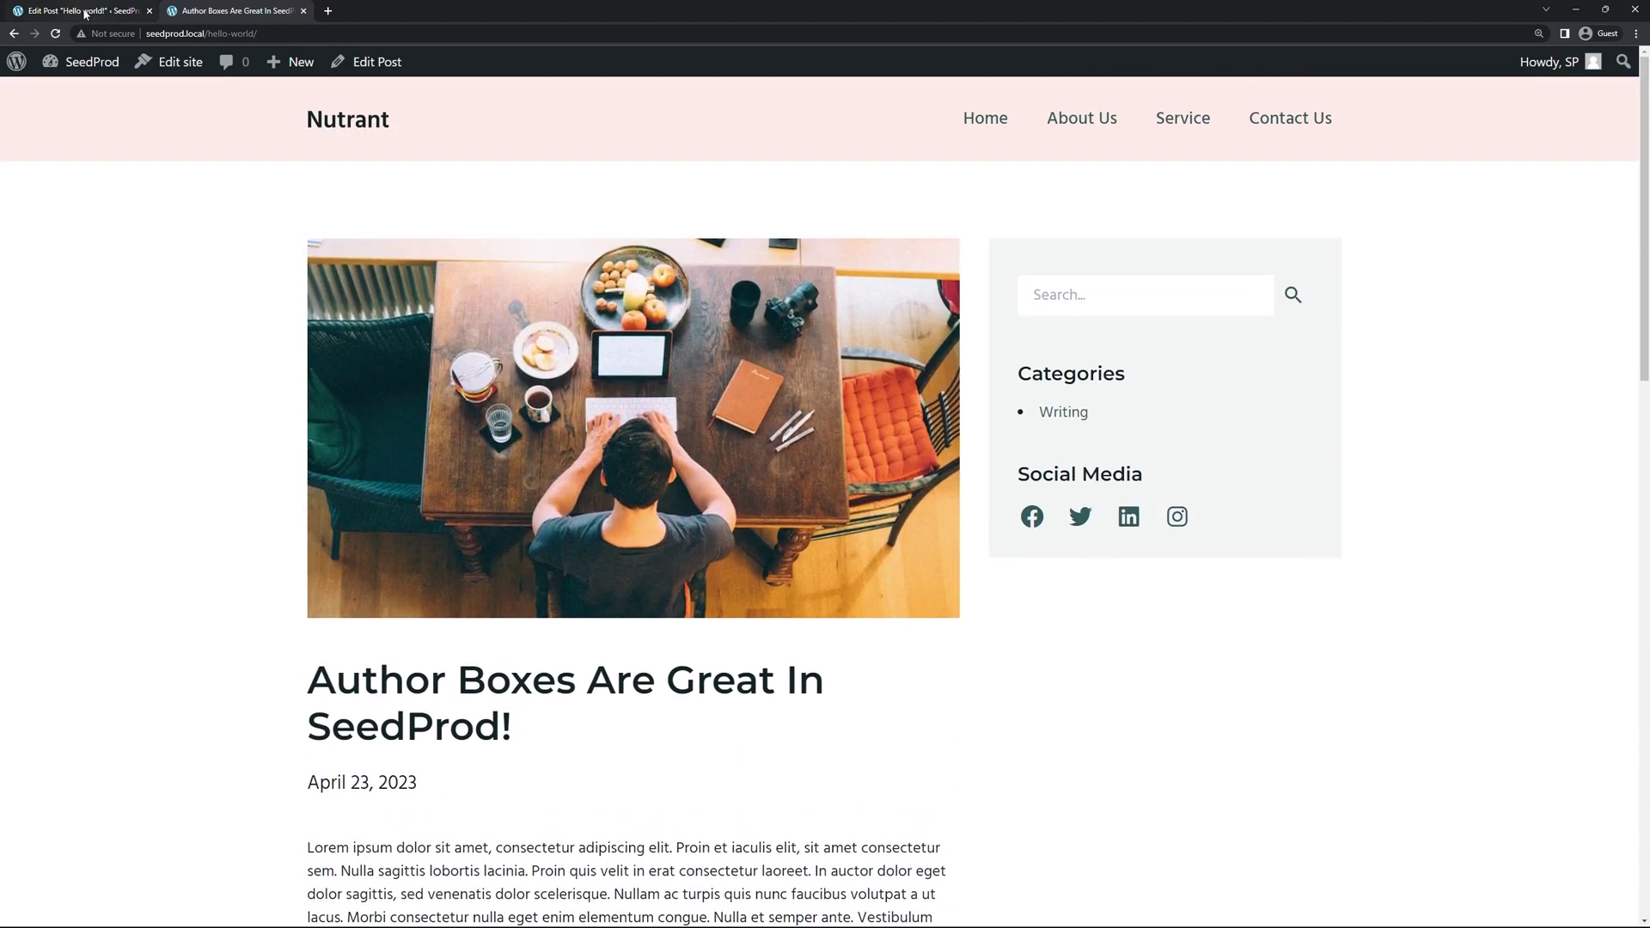
Step: Return to the SeedProd Theme Builder and open the Single Post template's design for editing
left_click(85, 13)
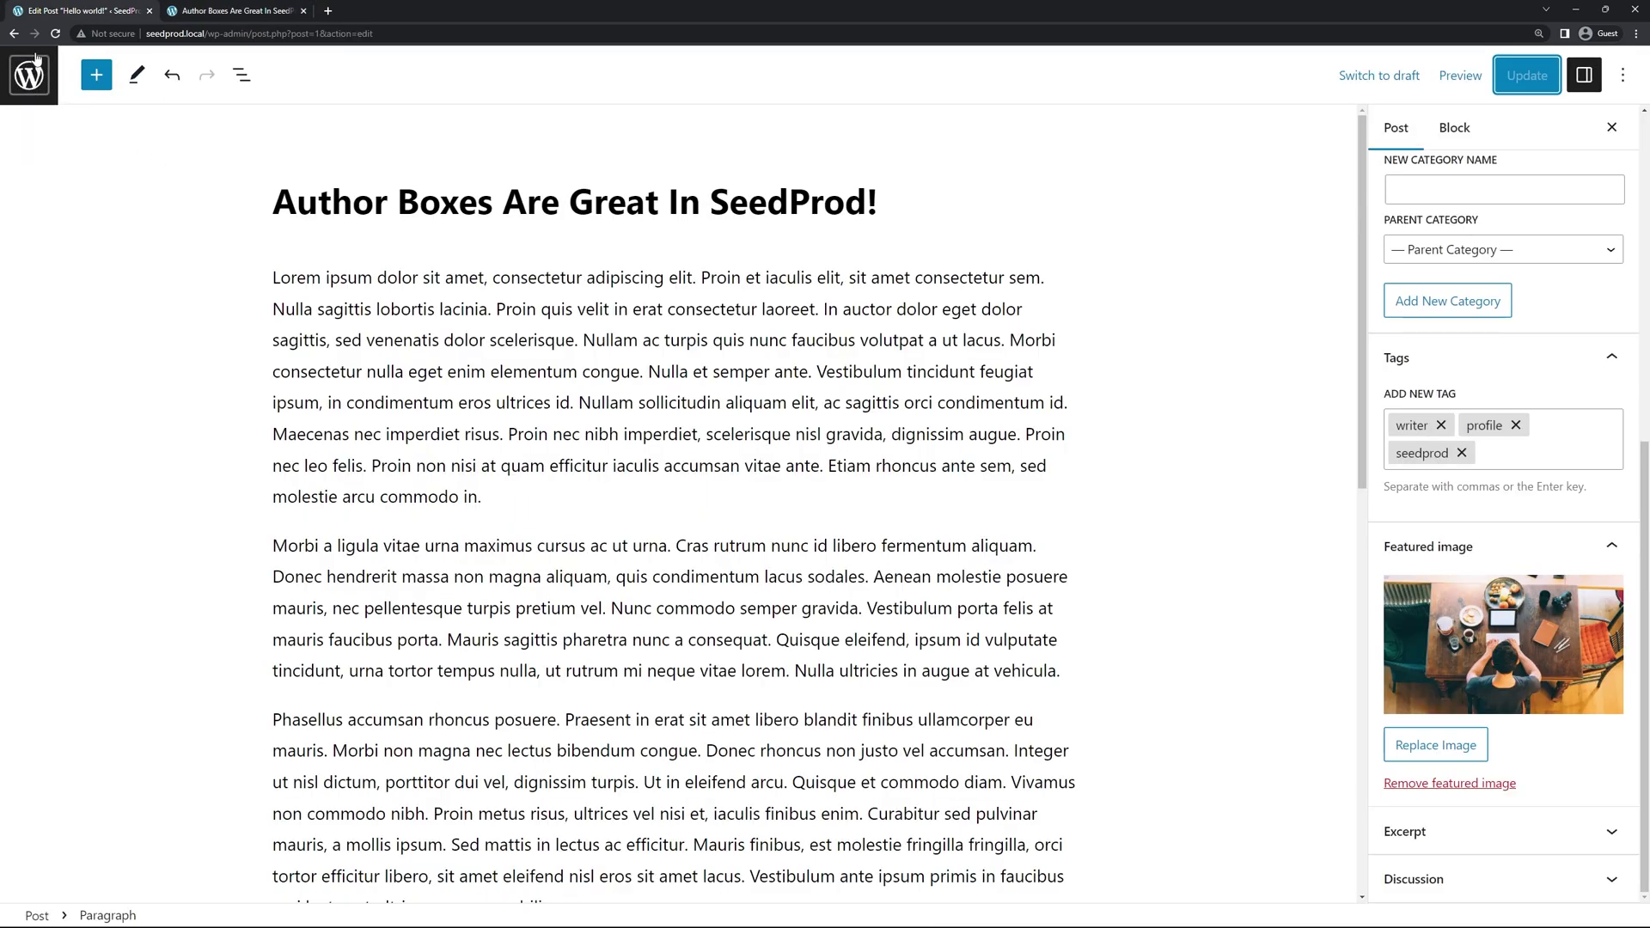
left_click(32, 84)
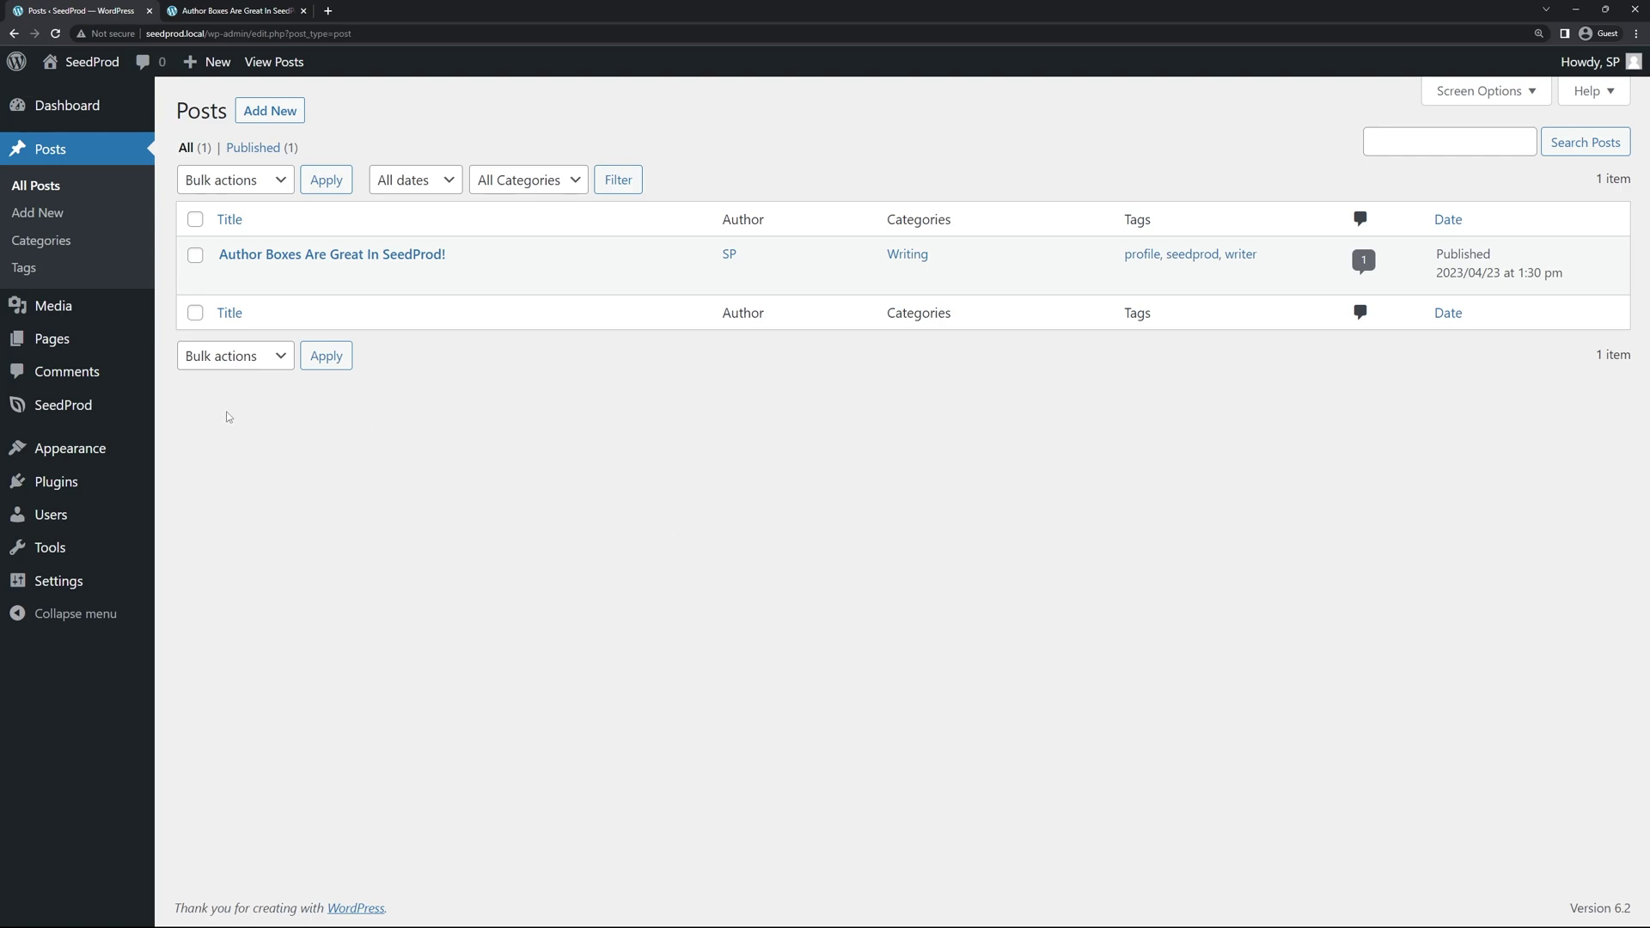
mouse_move(67, 405)
left_click(228, 440)
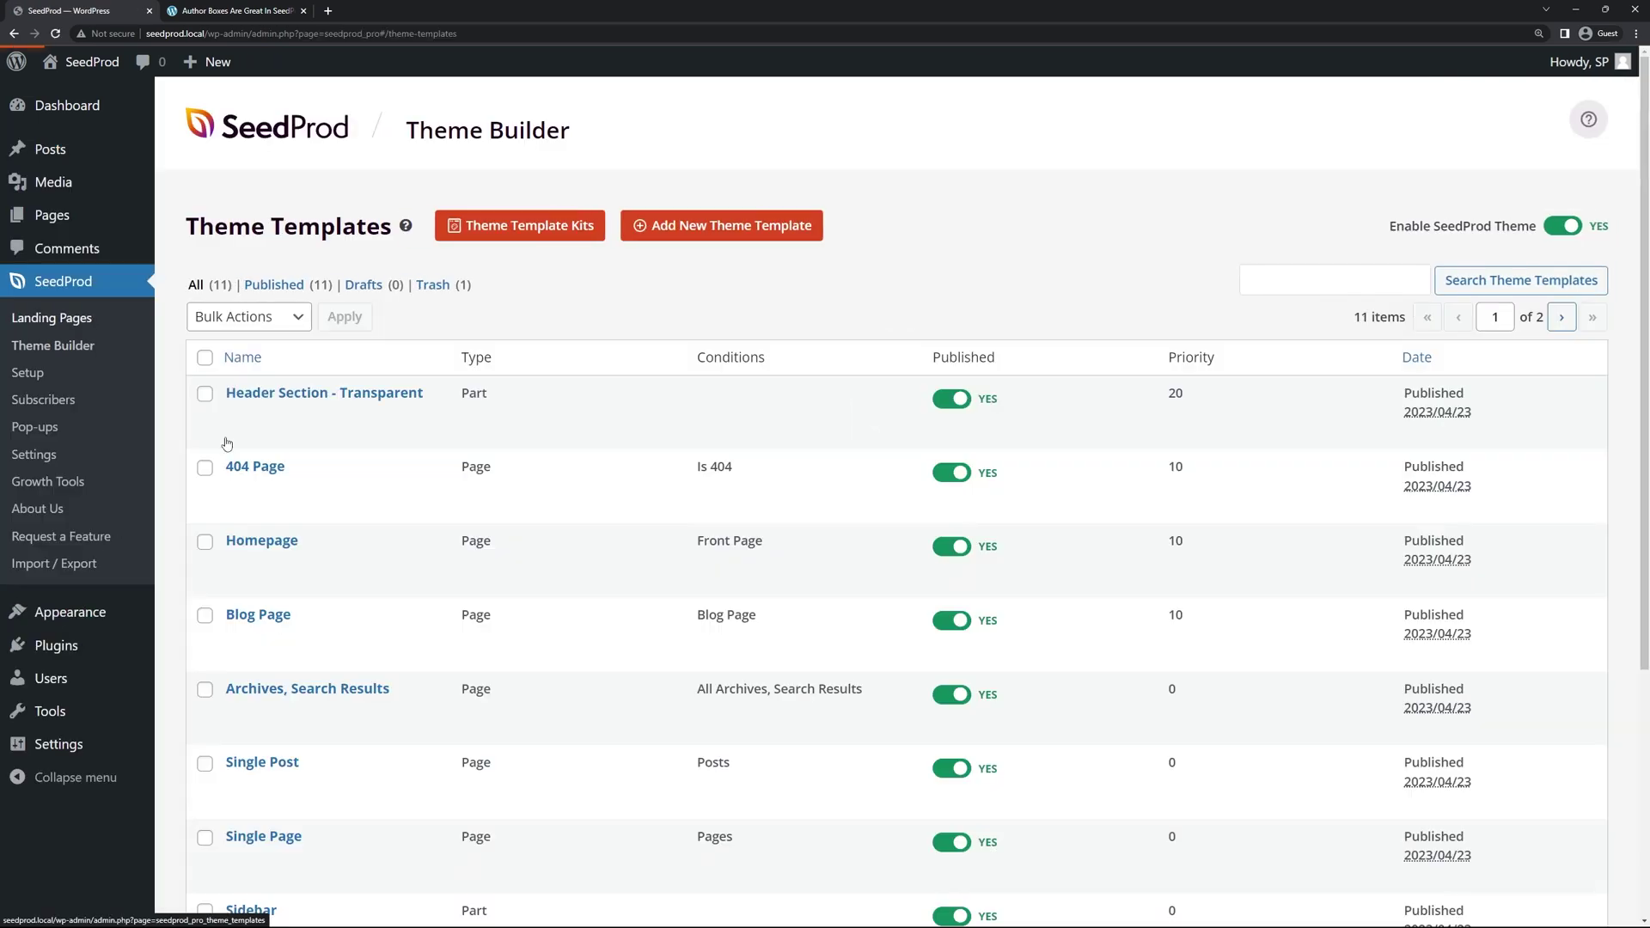
scroll(515, 412, "down", 4)
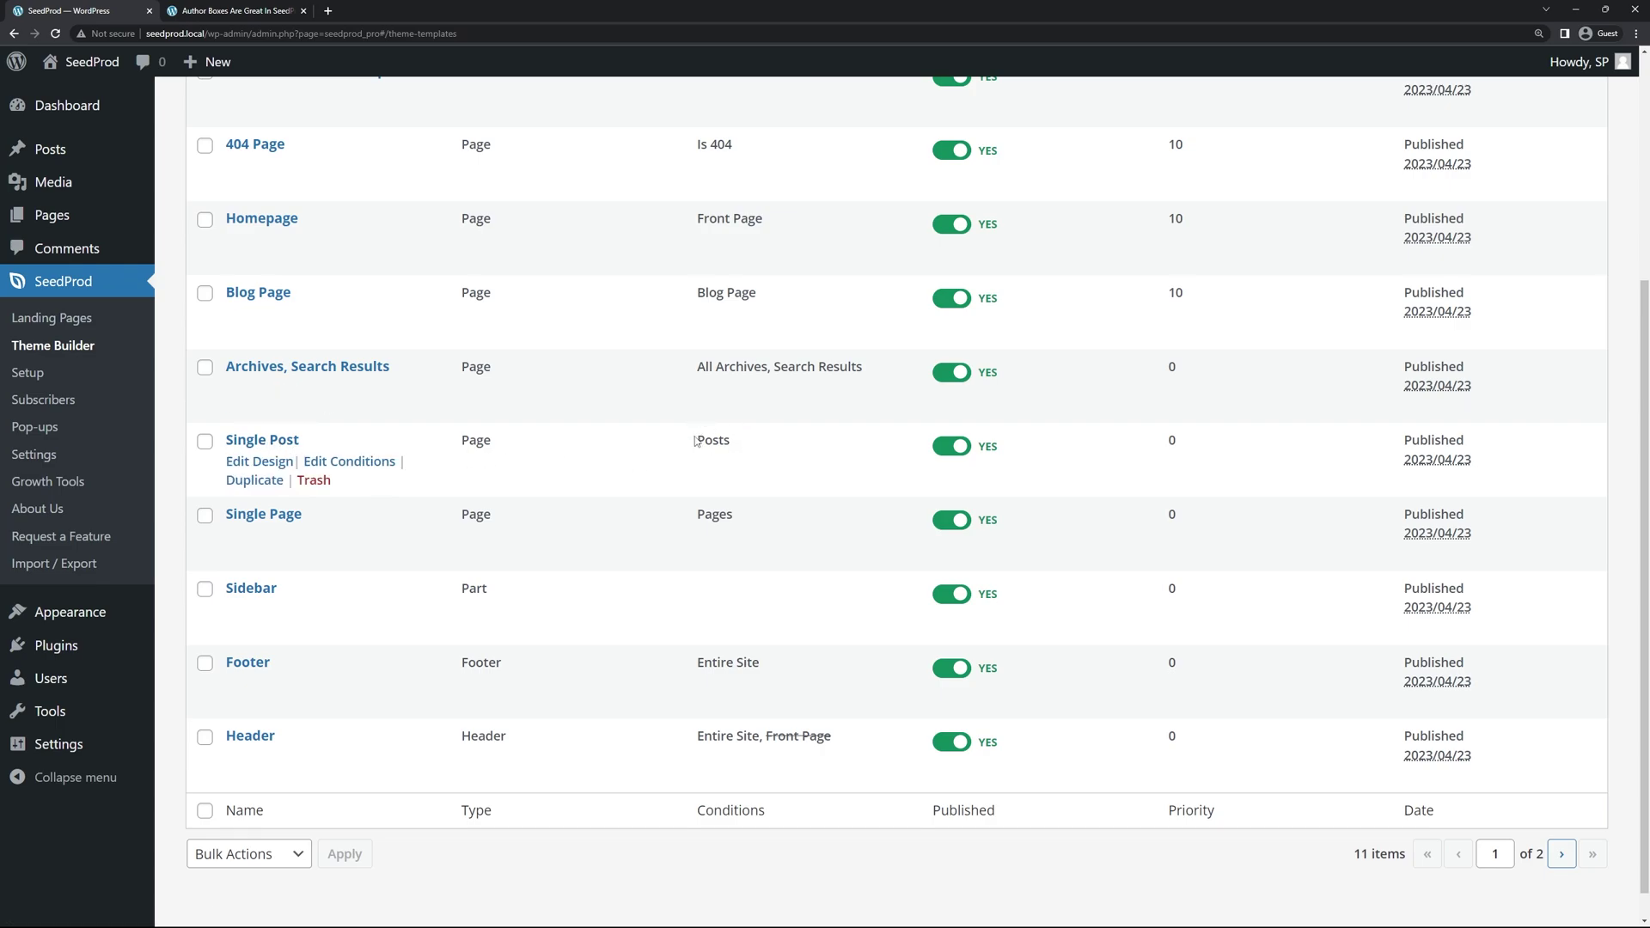
left_click(259, 462)
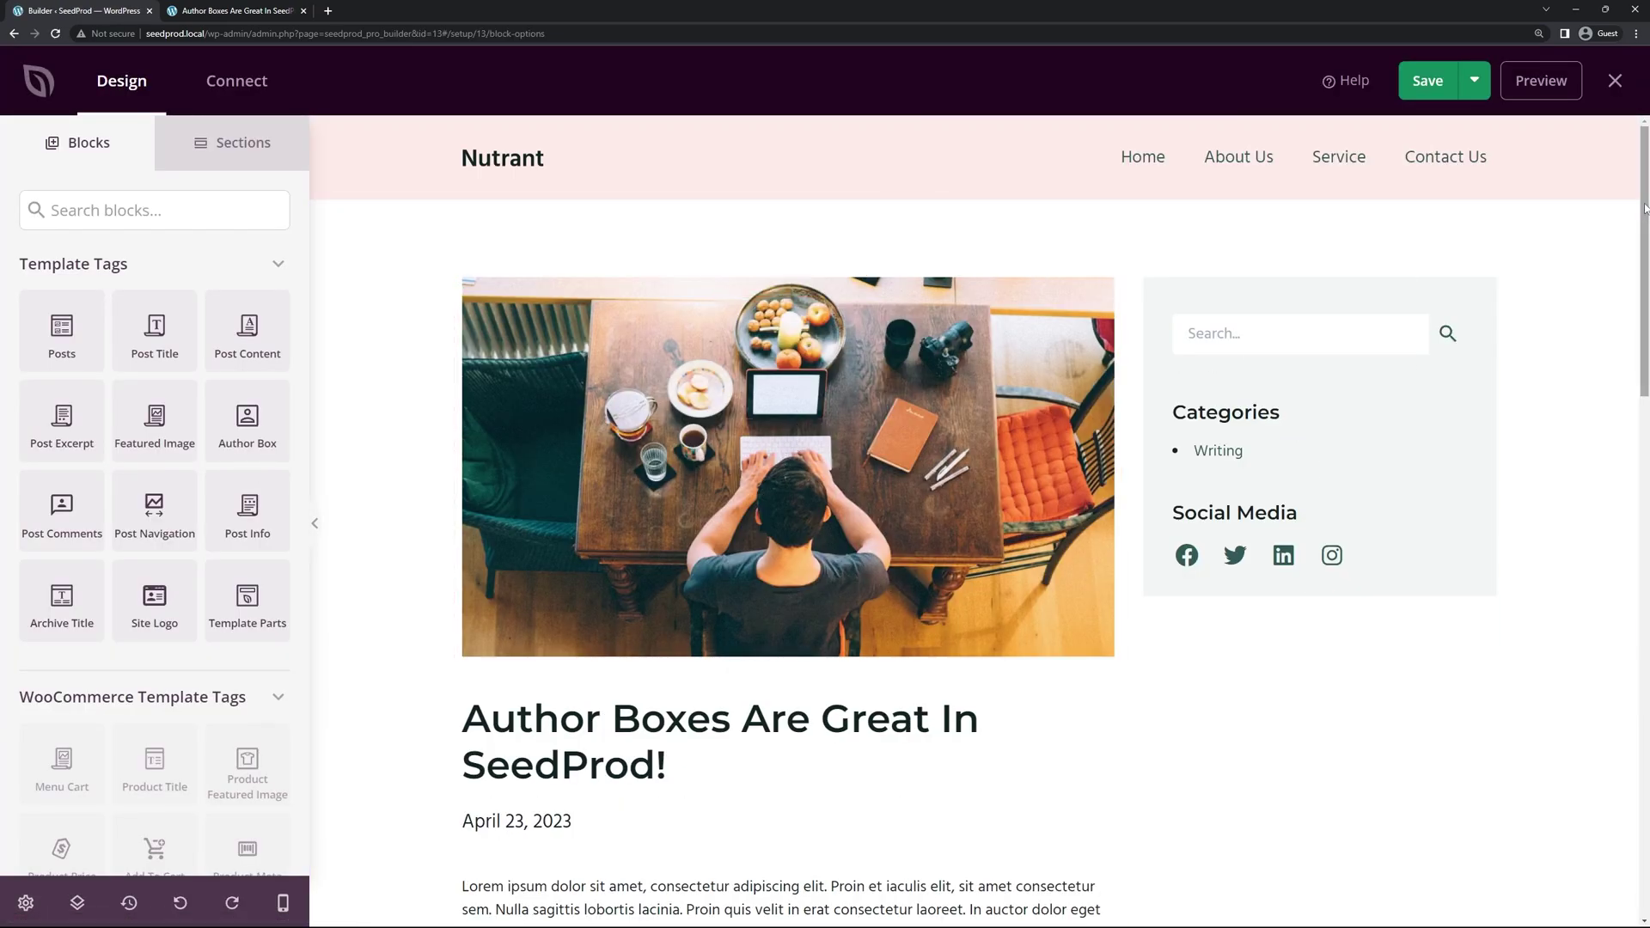
Step: Browse the available builder blocks from Template Tags through Widgets, collapsing the WooCommerce Template Tags group
mouse_move(1644, 207)
left_mouse_down()
mouse_move(1643, 409)
mouse_move(1643, 207)
left_mouse_up()
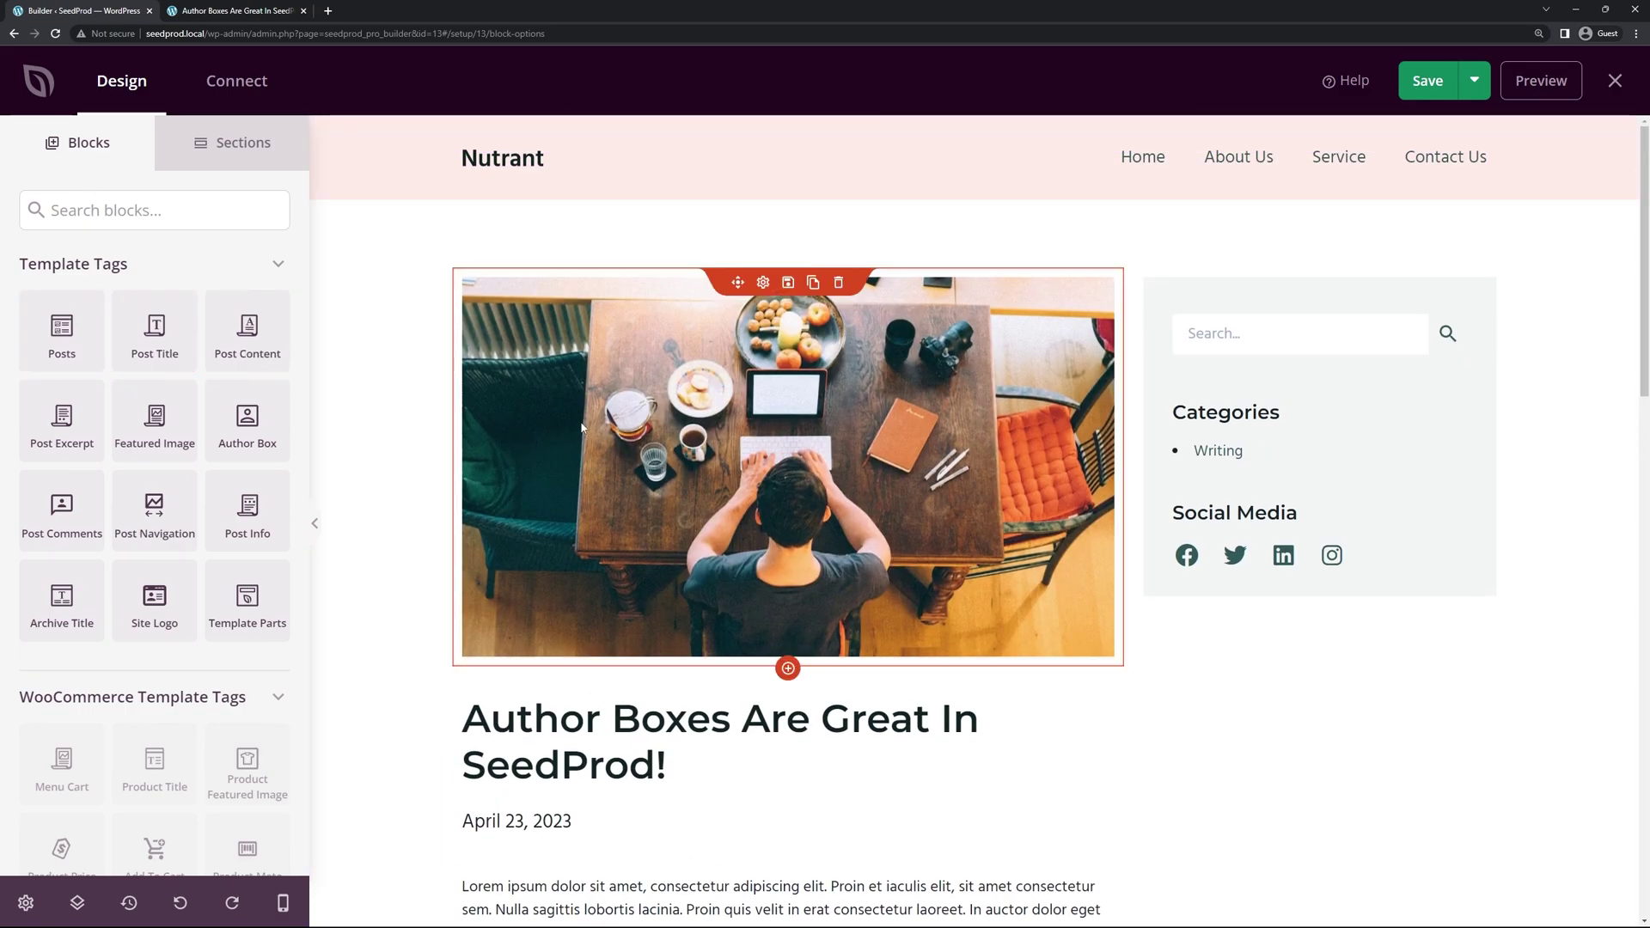
scroll(155, 370, "down", 5)
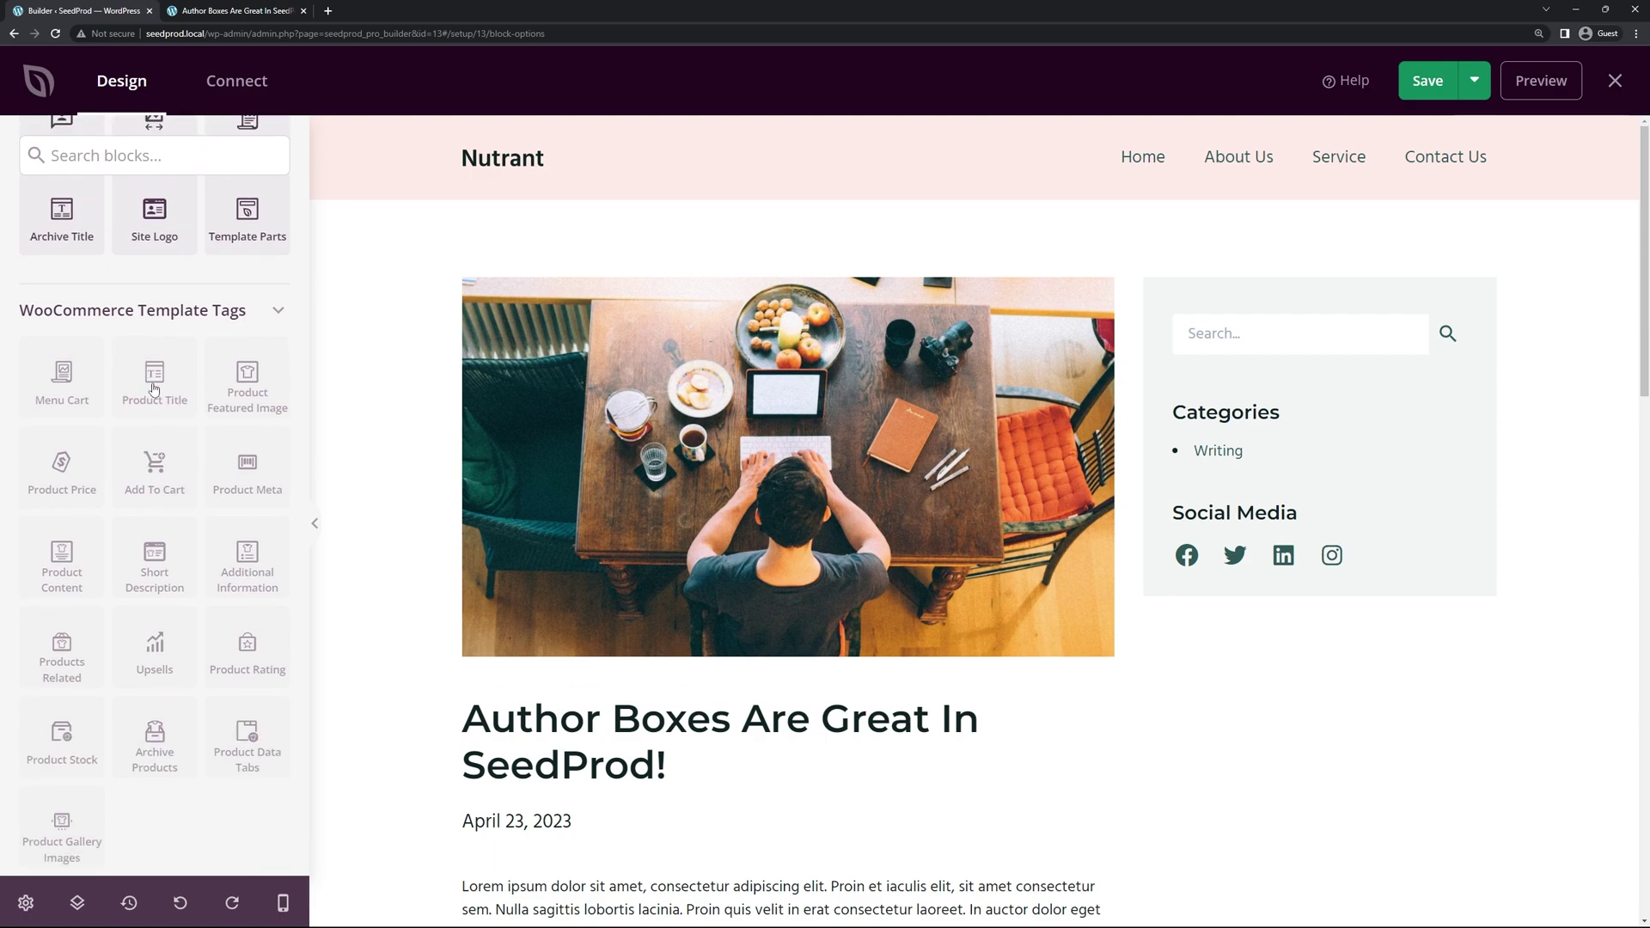
left_click(279, 313)
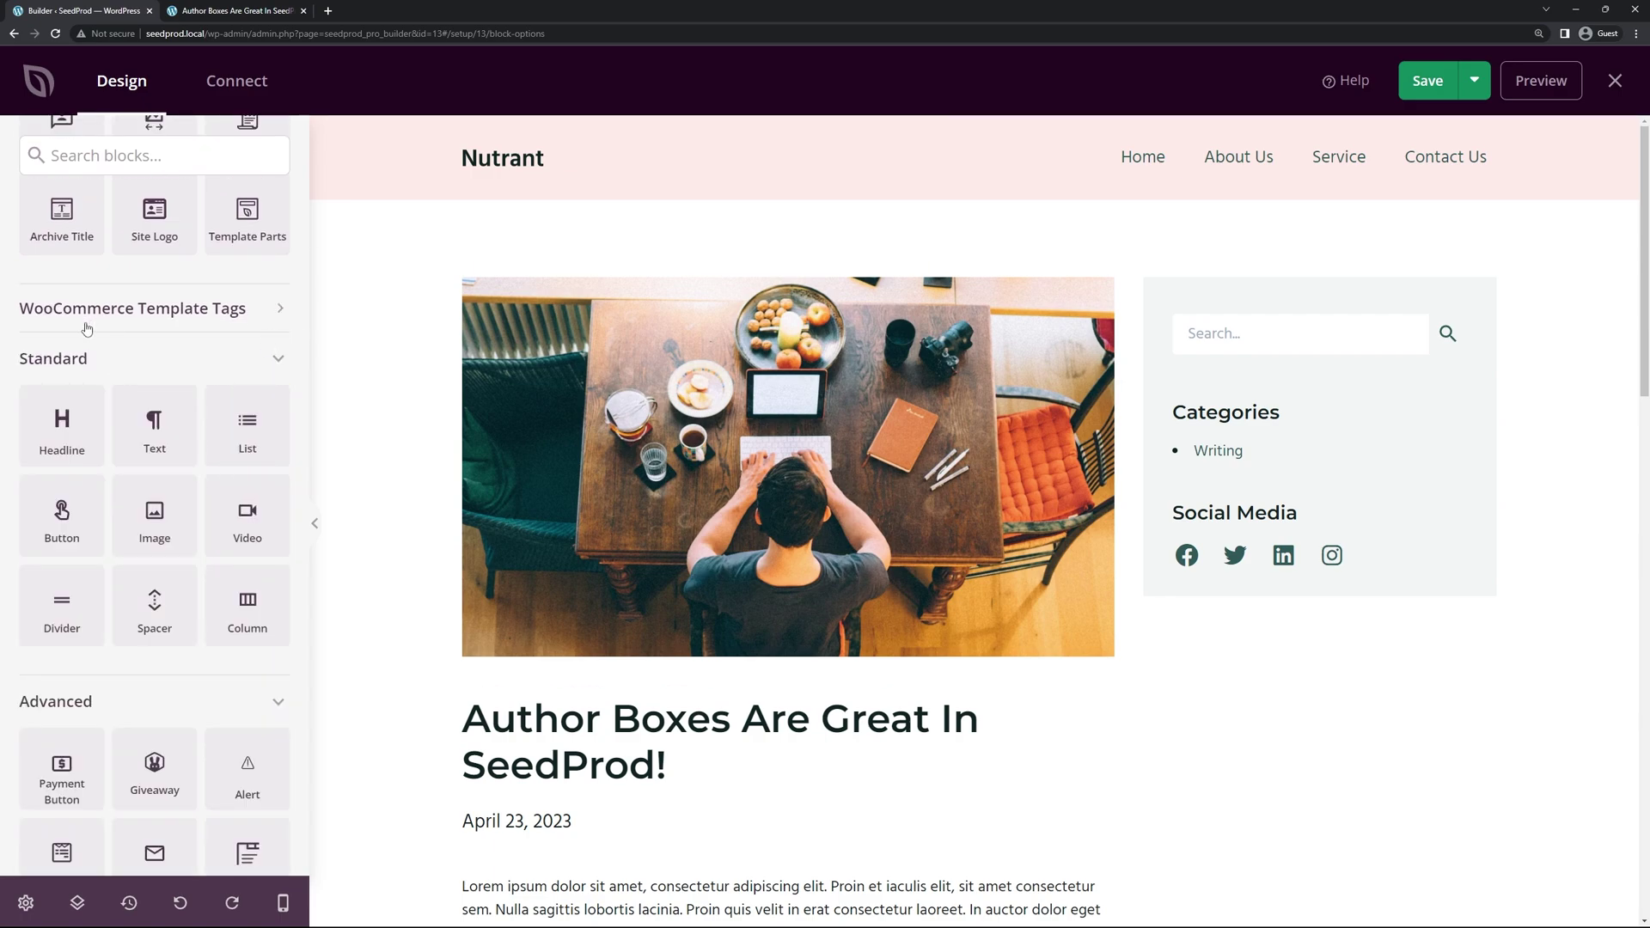
scroll(62, 370, "down", 1)
scroll(155, 369, "up", 1)
scroll(196, 486, "down", 2)
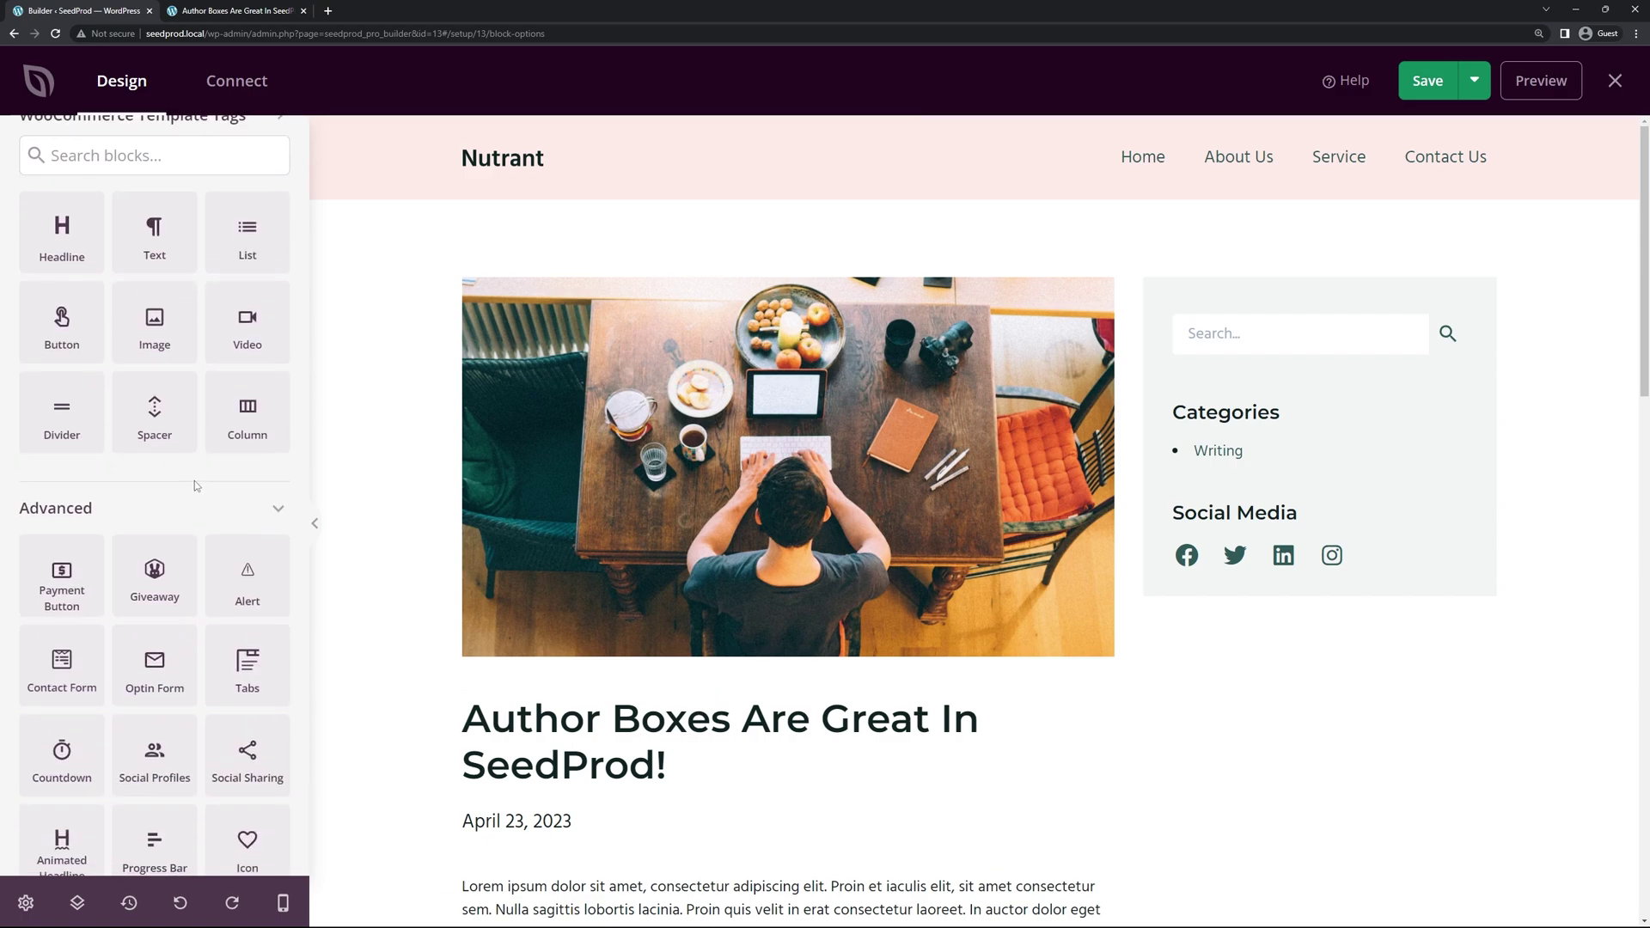
scroll(196, 485, "down", 15)
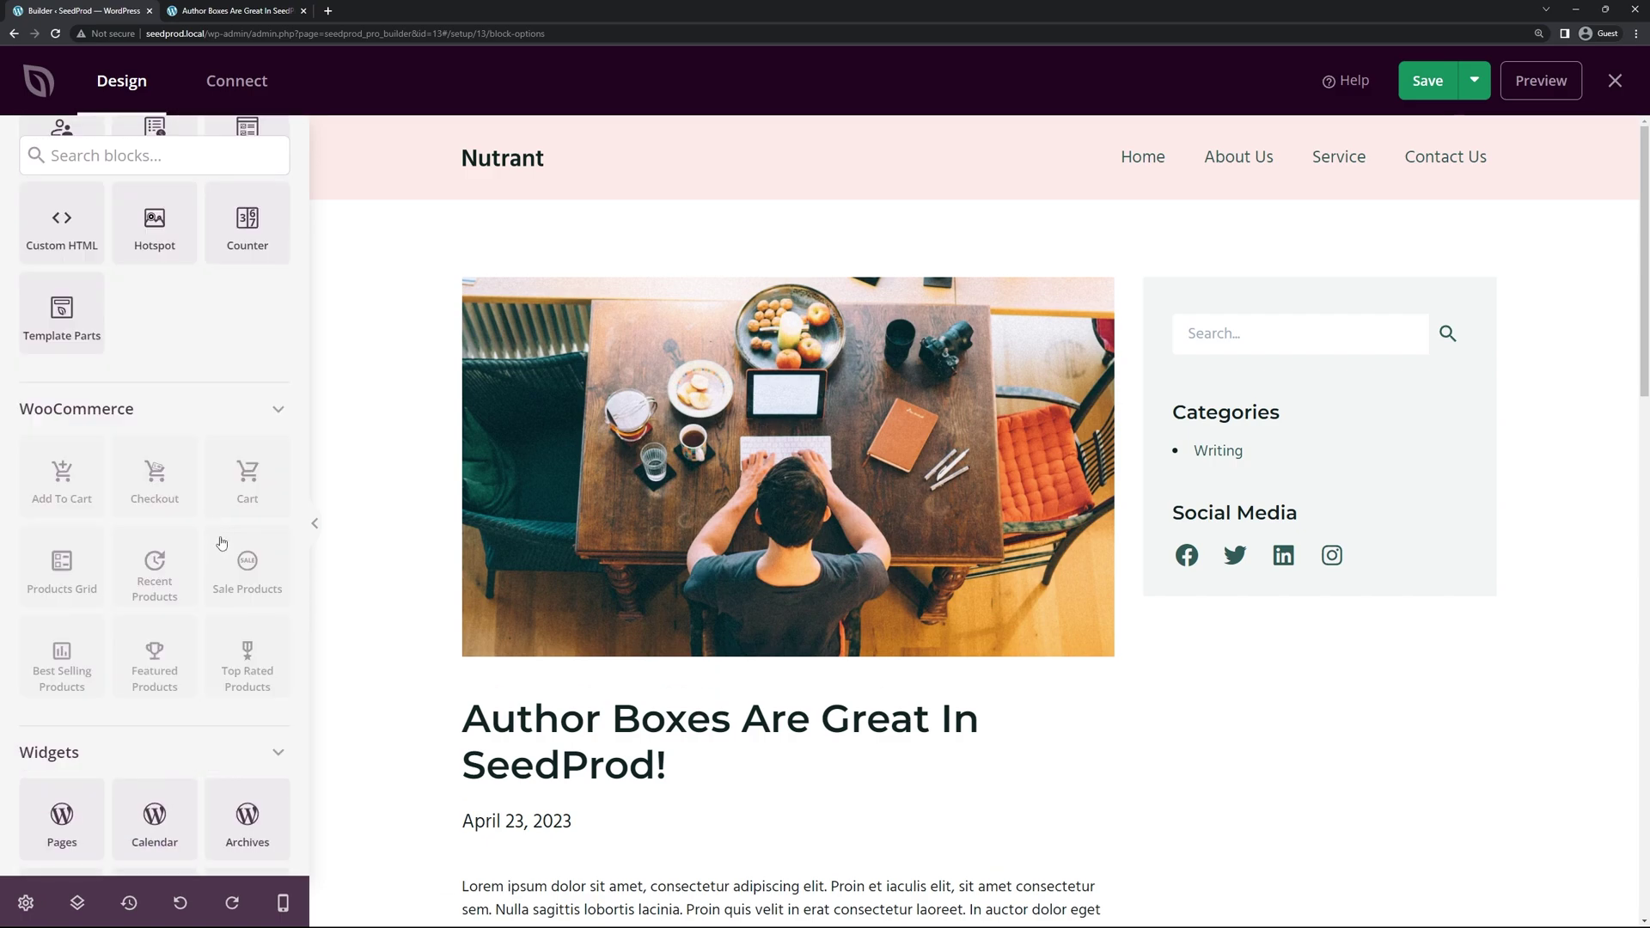
scroll(172, 515, "down", 6)
scroll(141, 496, "up", 2)
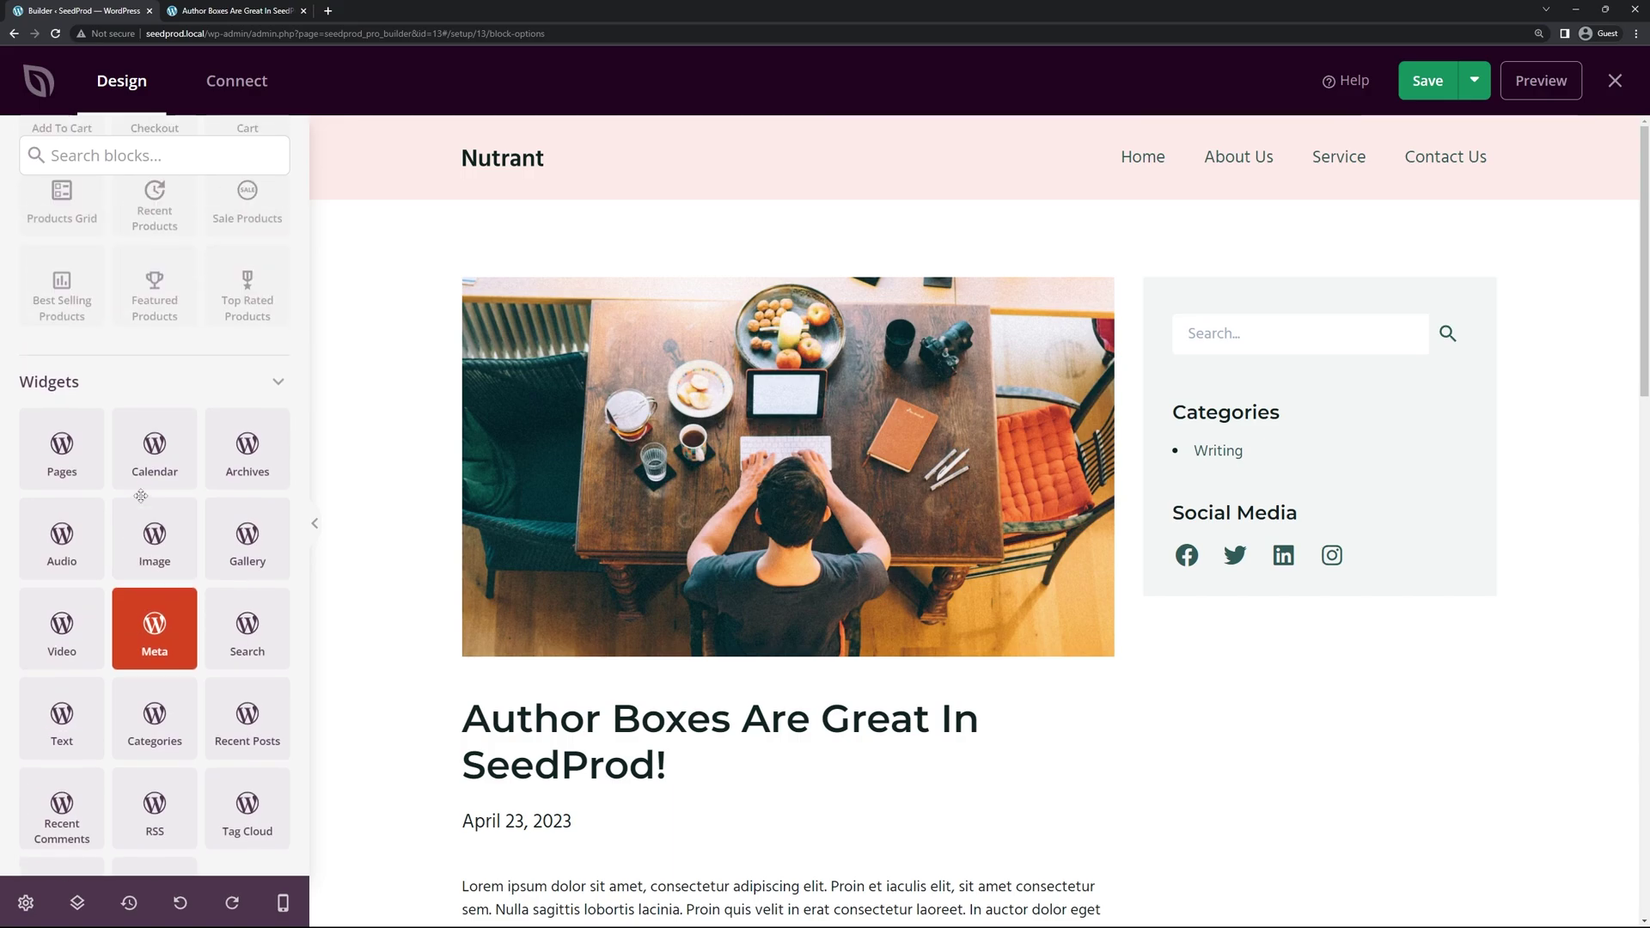
scroll(140, 496, "up", 20)
key("Delete")
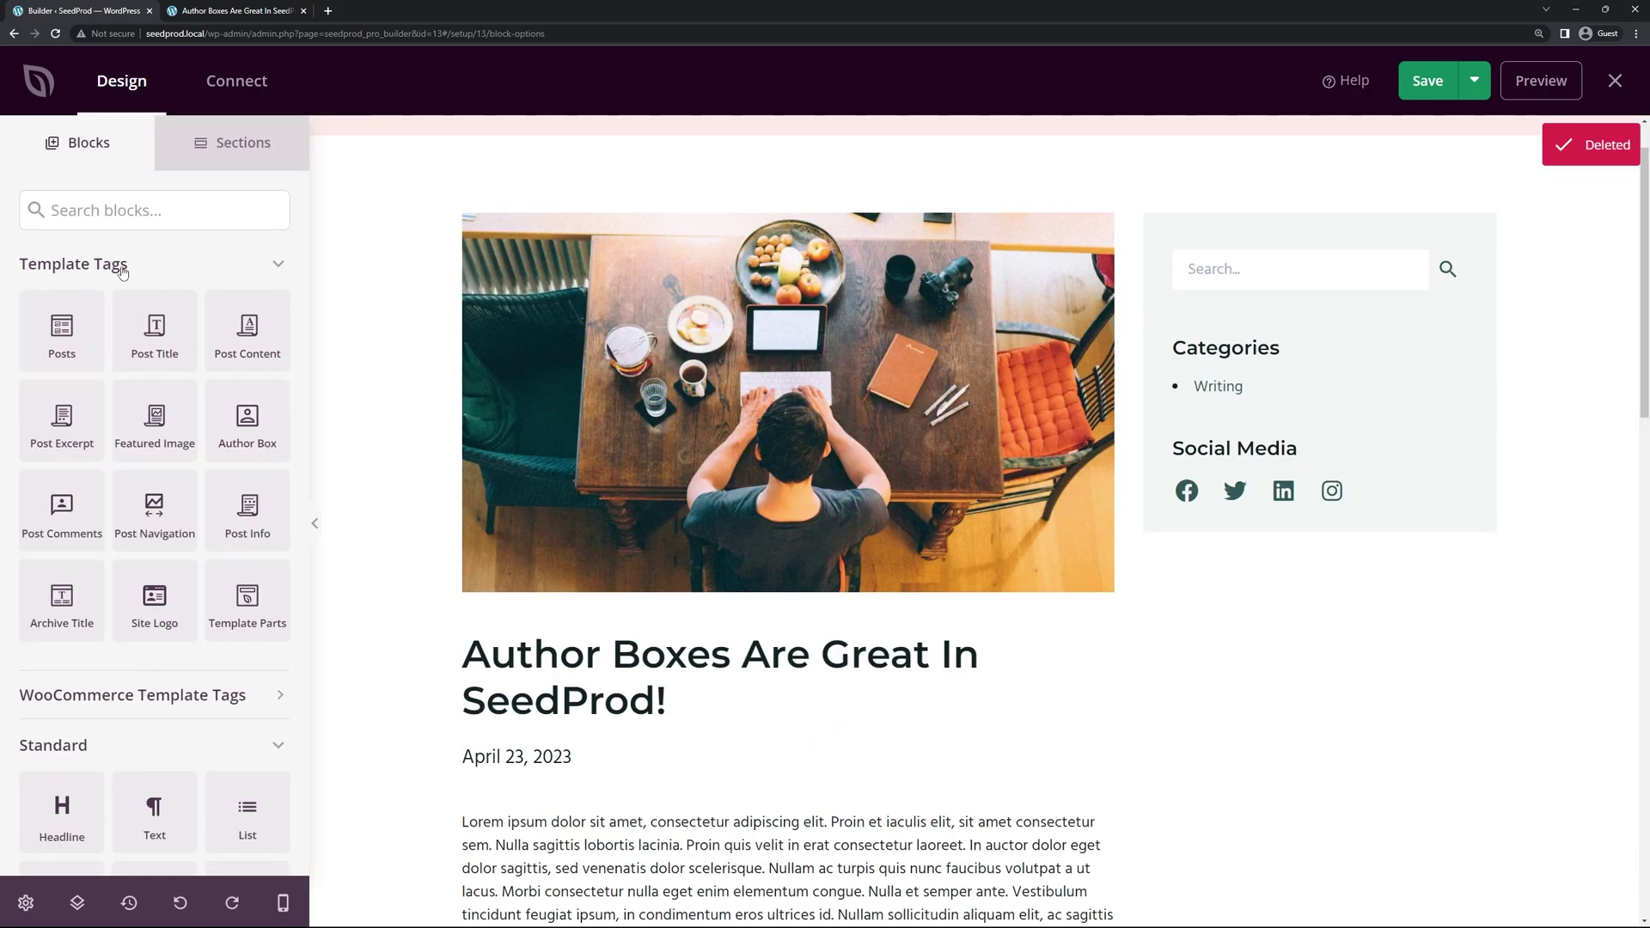
Step: Add an Author Box block between the post date and the post content
scroll(692, 591, "down", 2)
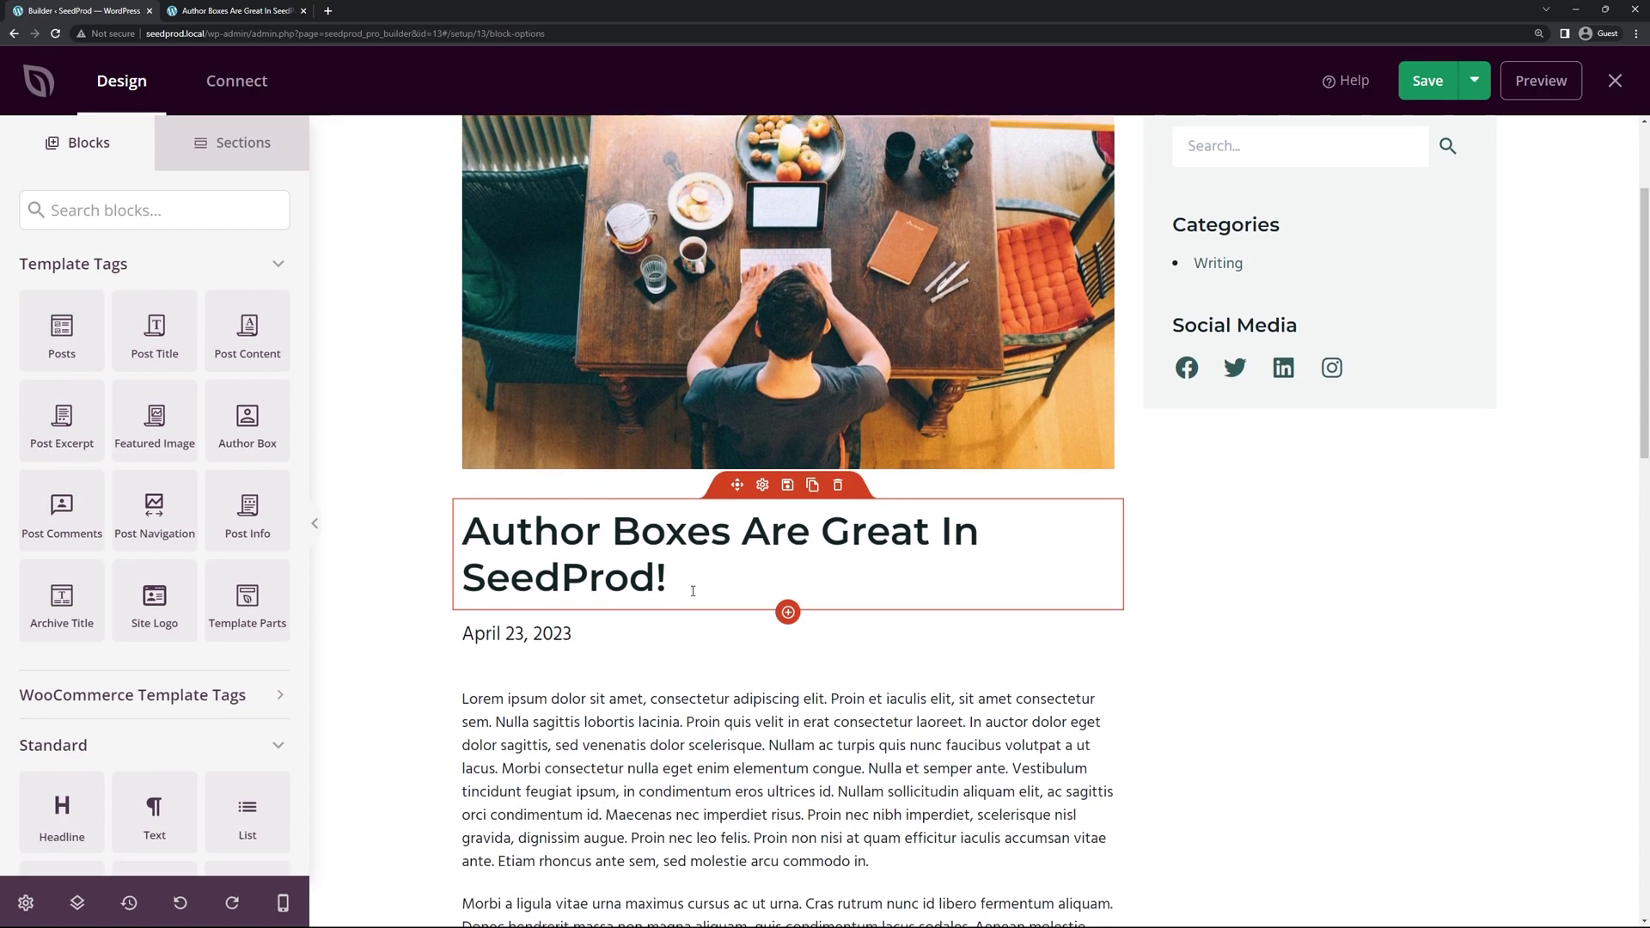
left_click_drag(248, 421, 572, 694)
scroll(602, 559, "down", 4)
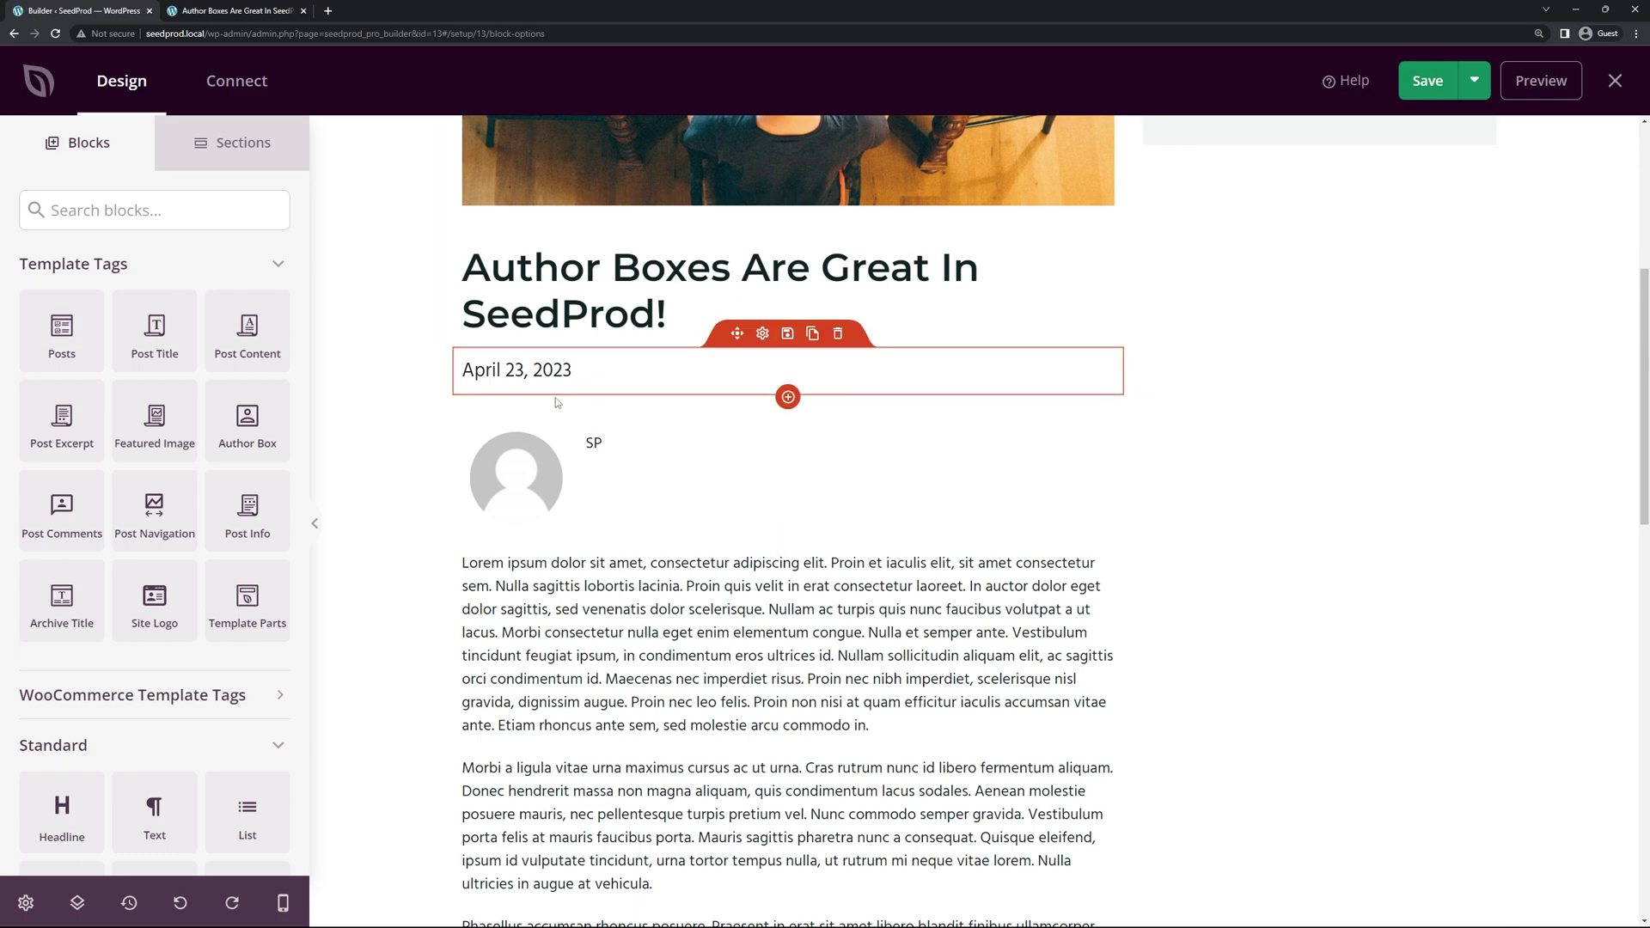
Step: Clear the bottom margin in the spacing settings of the Post Info block showing the date
left_click(762, 335)
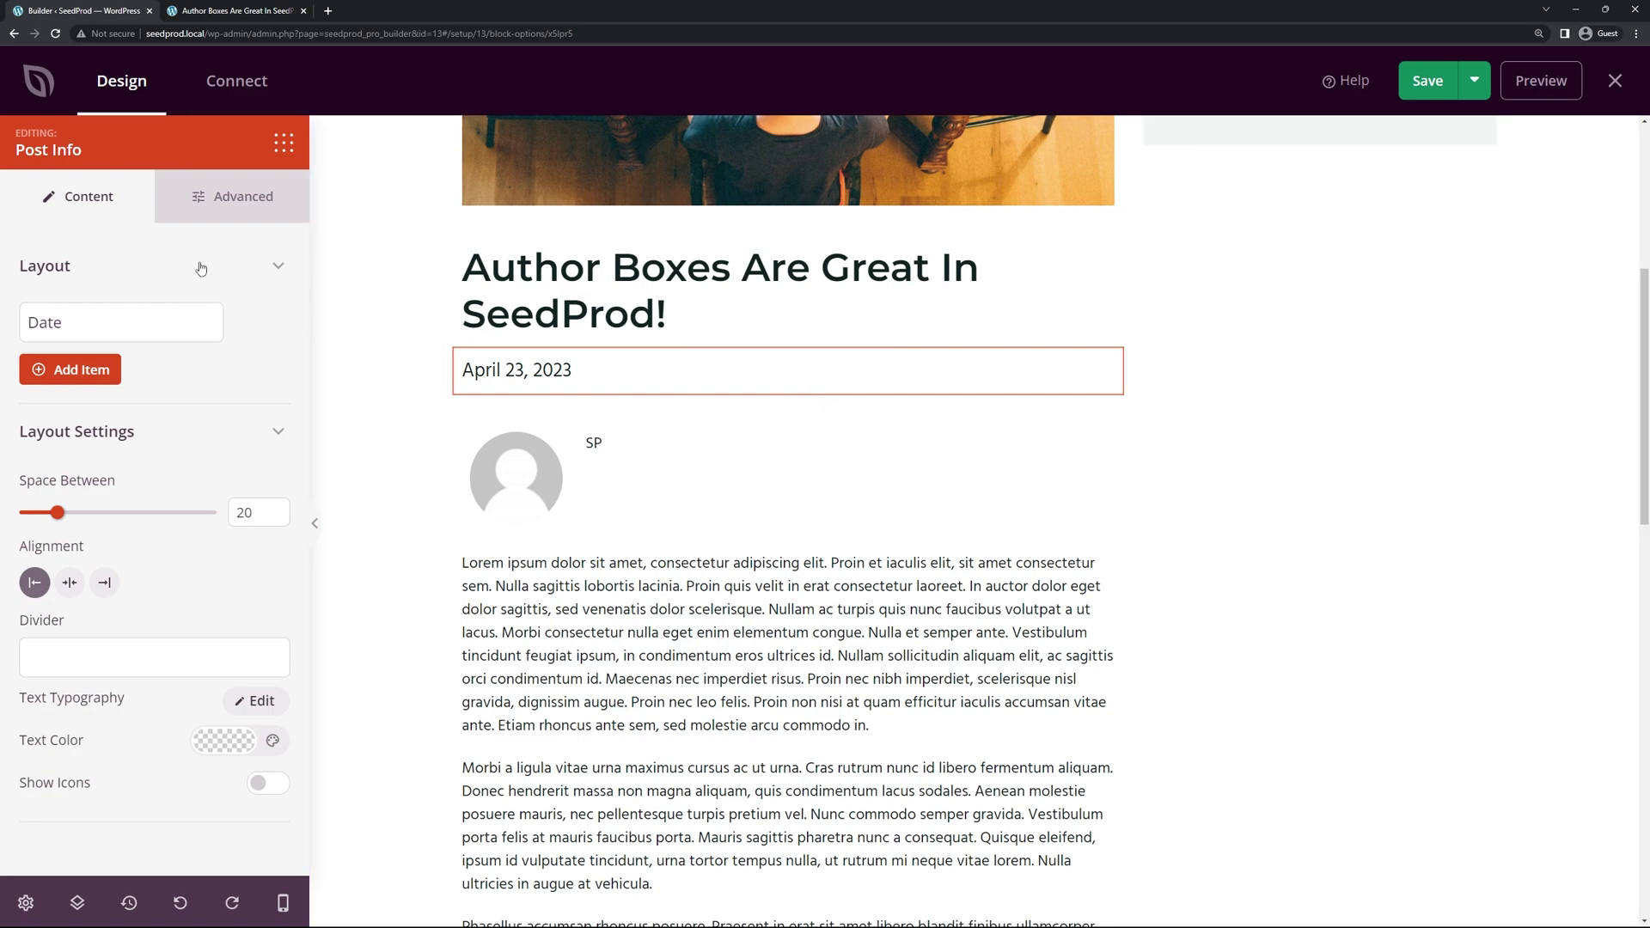
left_click(231, 211)
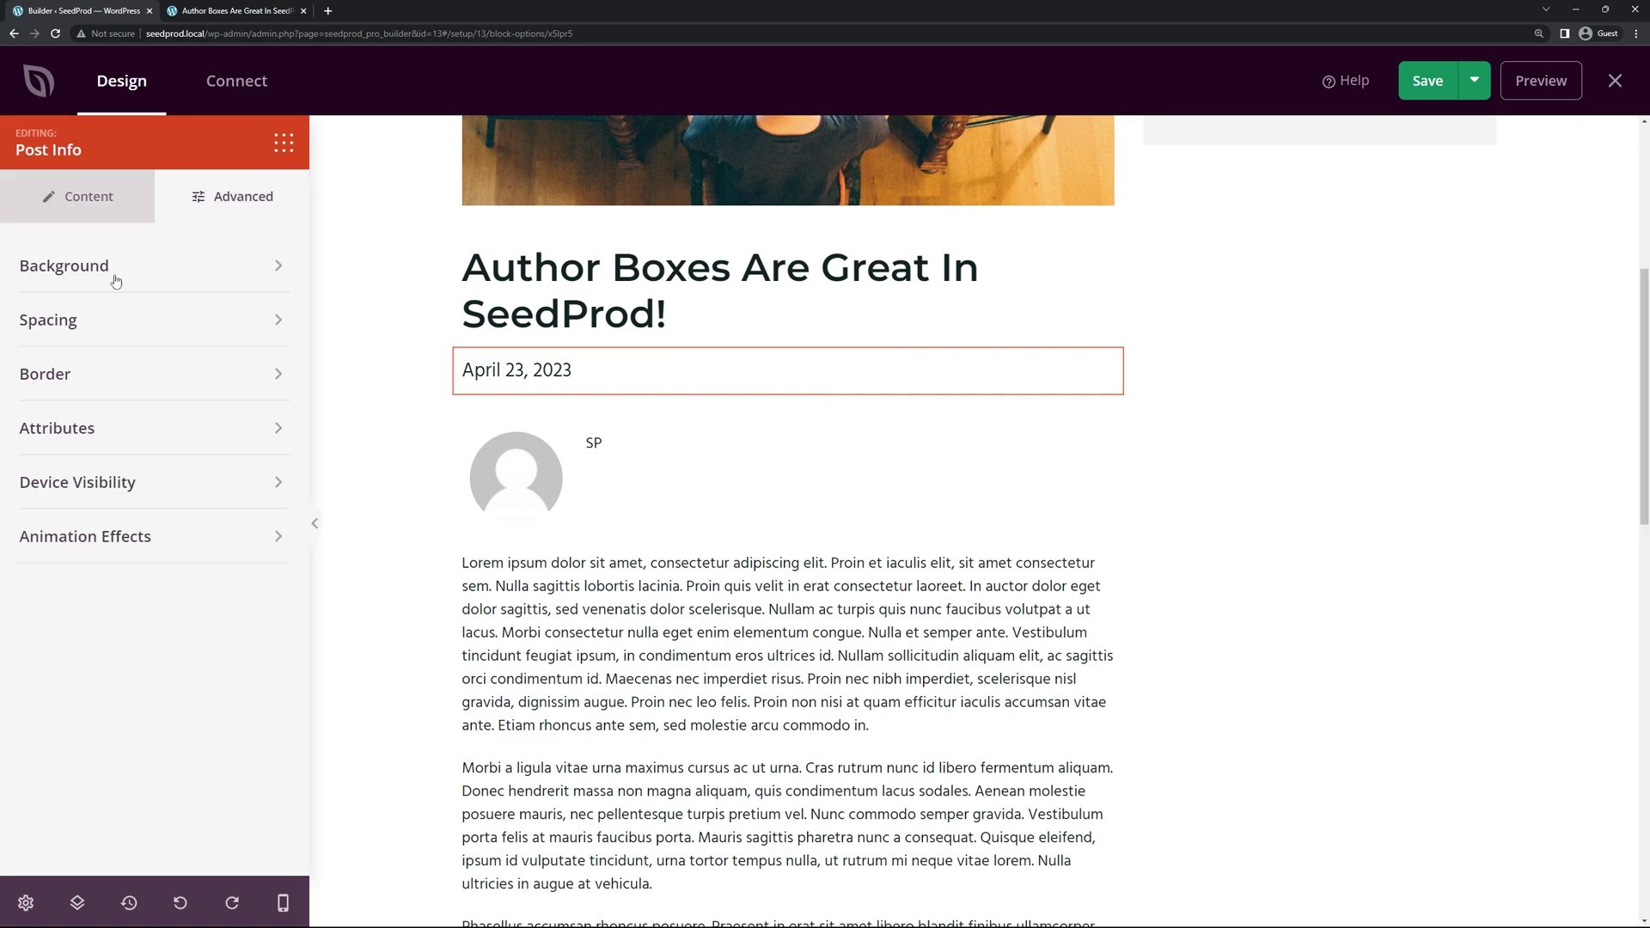
left_click(55, 326)
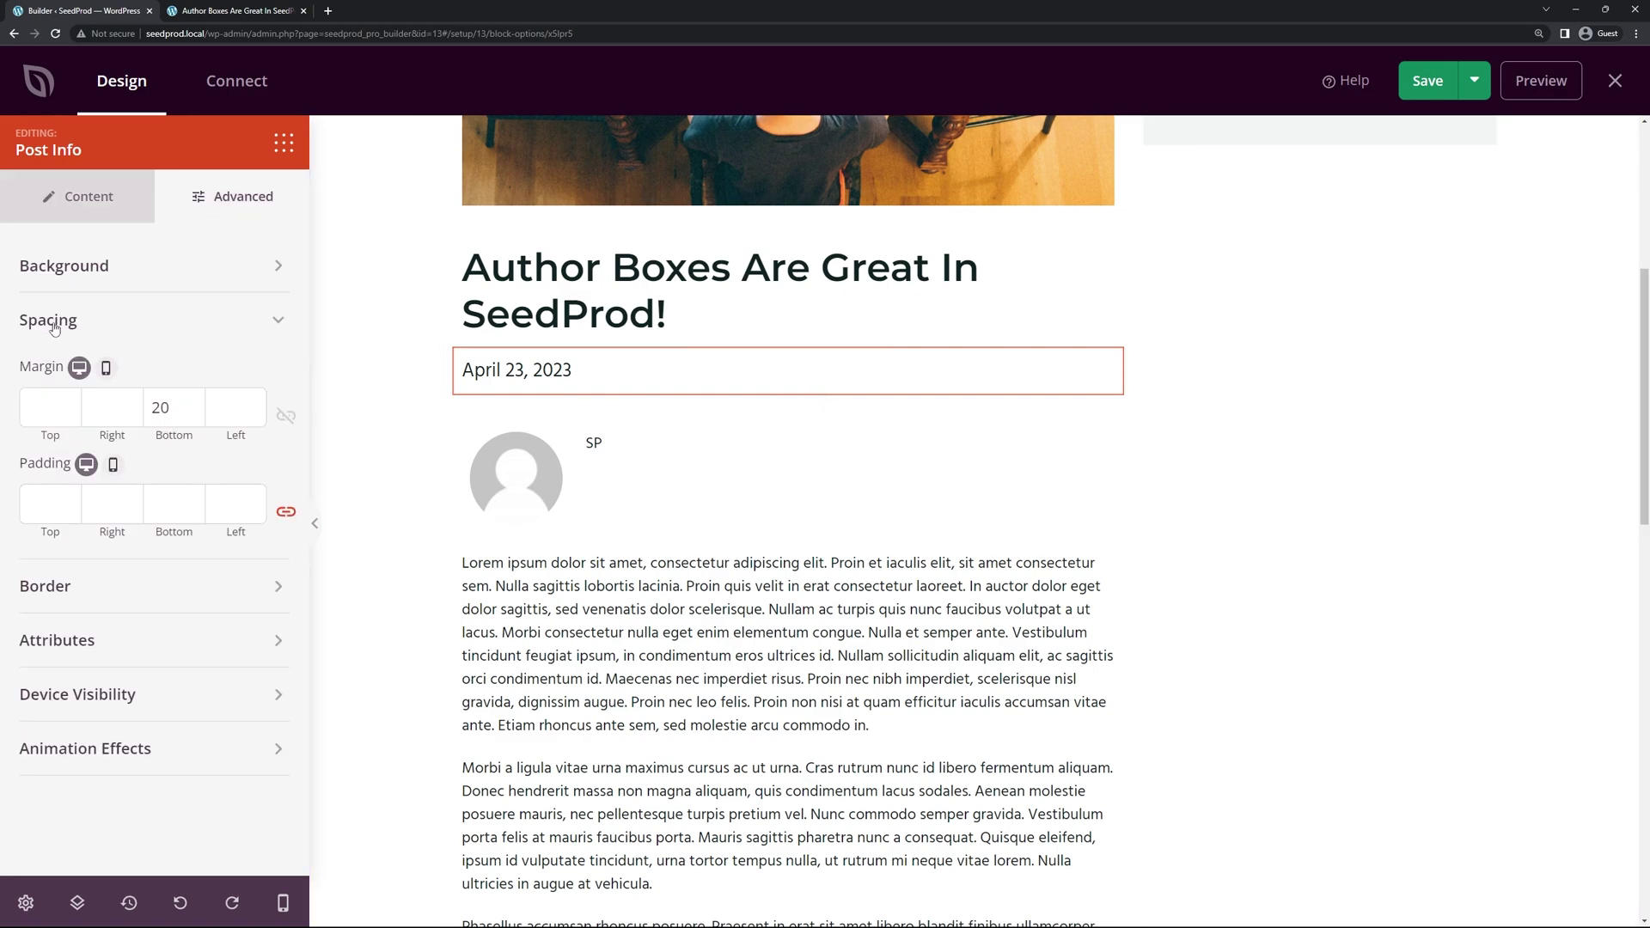
double_click(165, 409)
key("BackSpace")
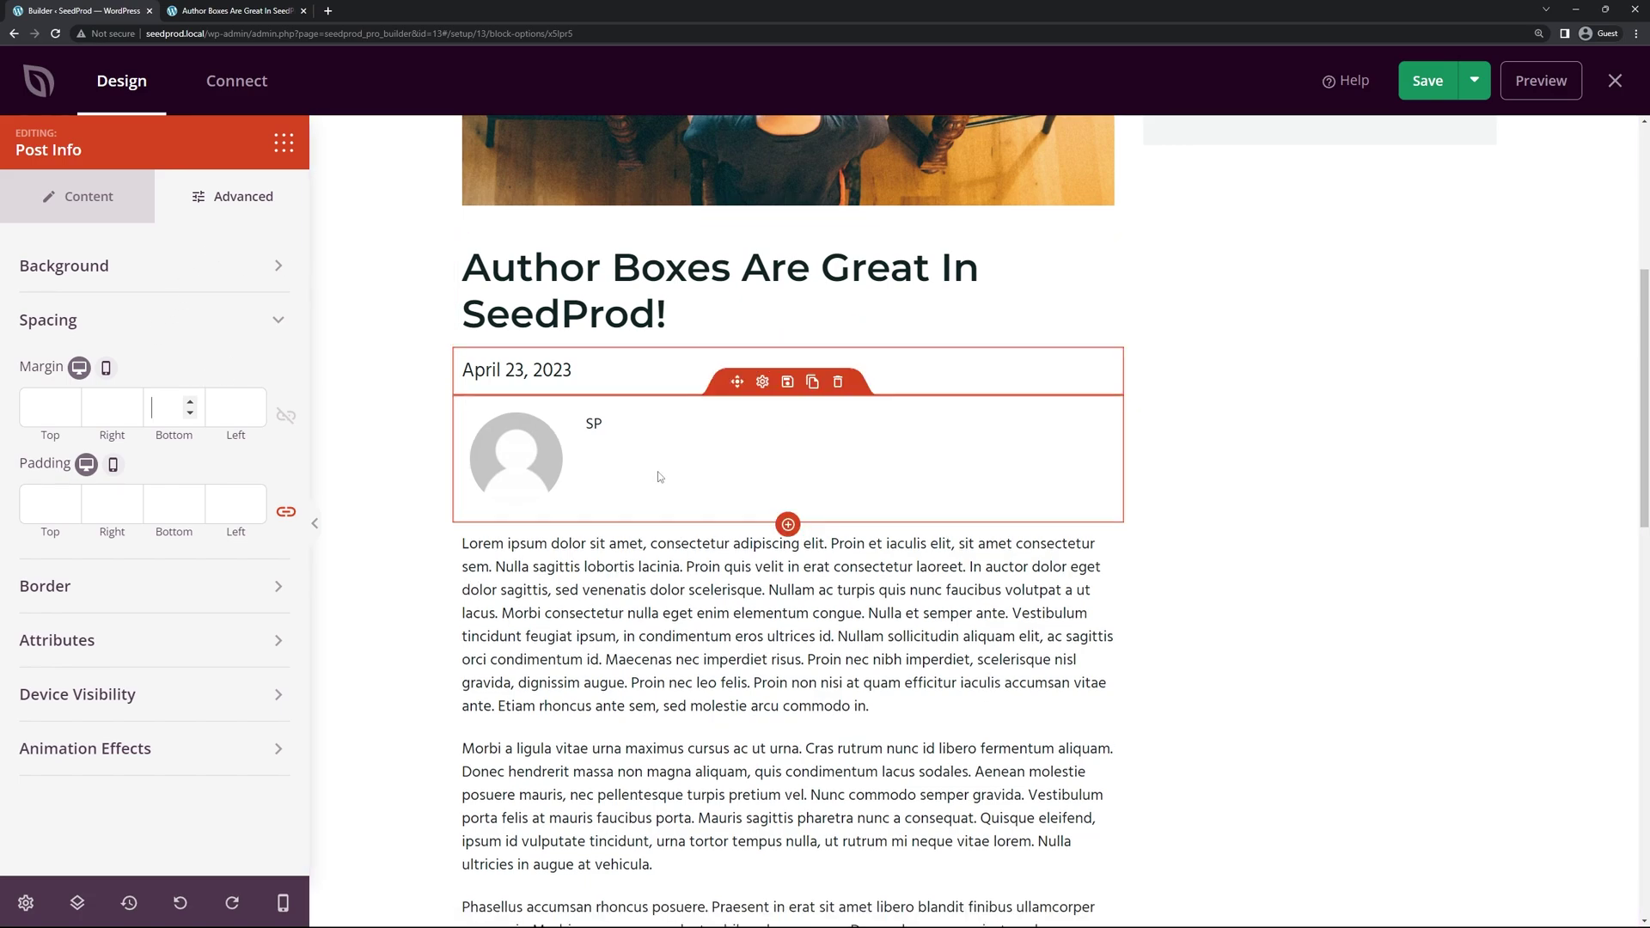
Step: Examine the Author Box's content settings, including the HTML Tag and Link options, and switch Biography off and back on
left_click(762, 382)
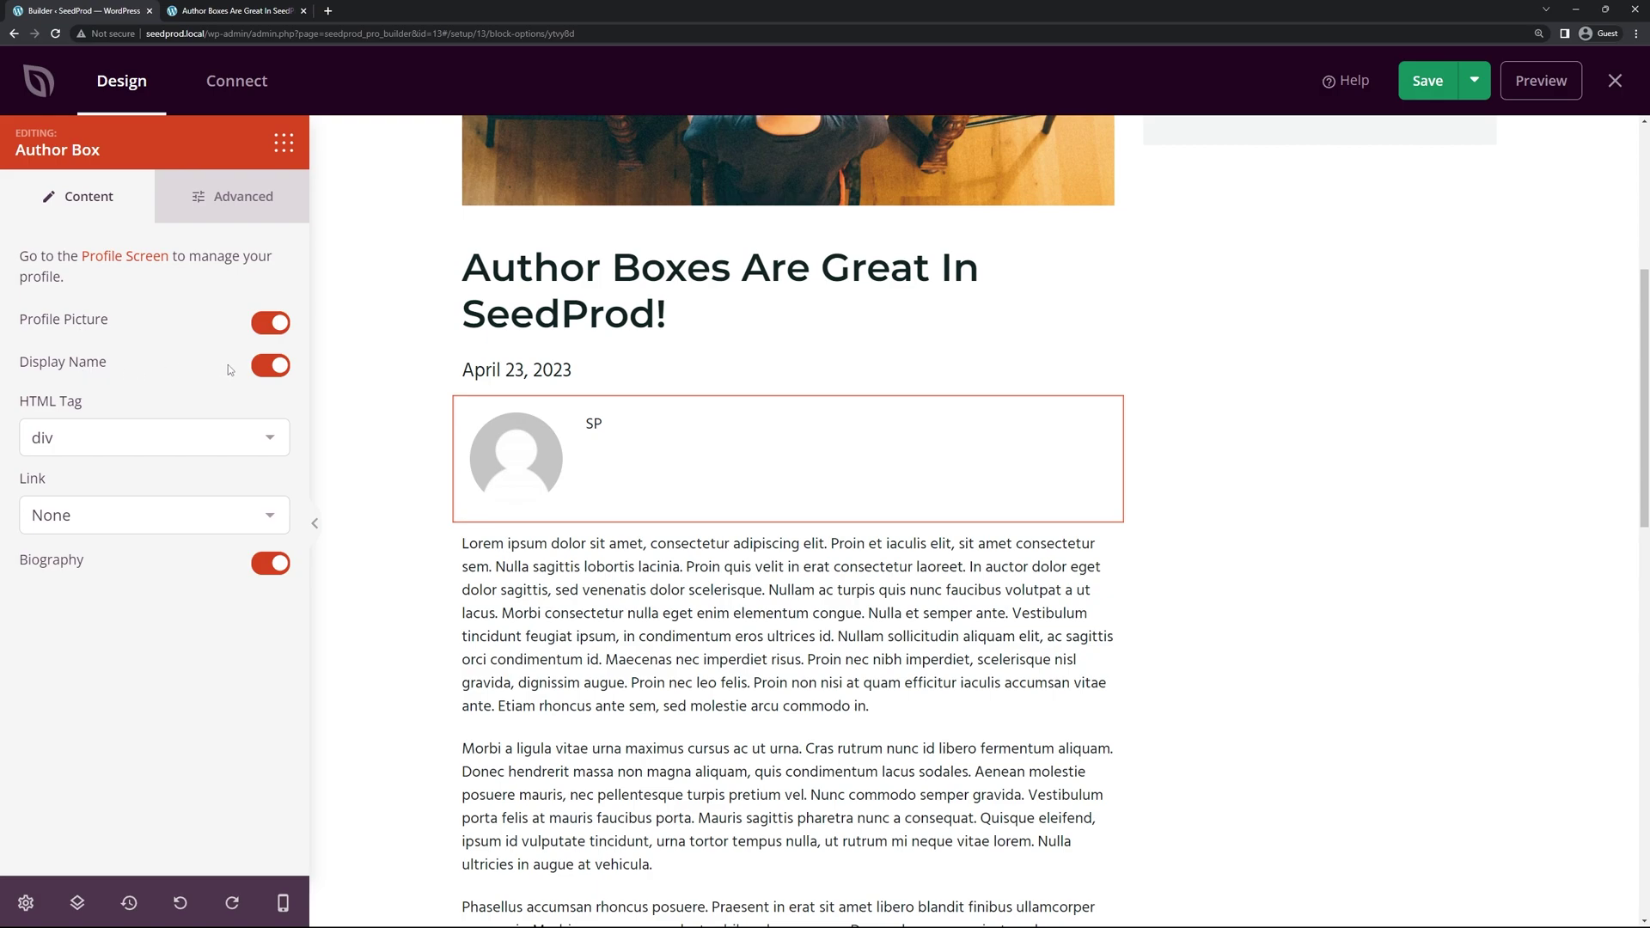
left_click(125, 443)
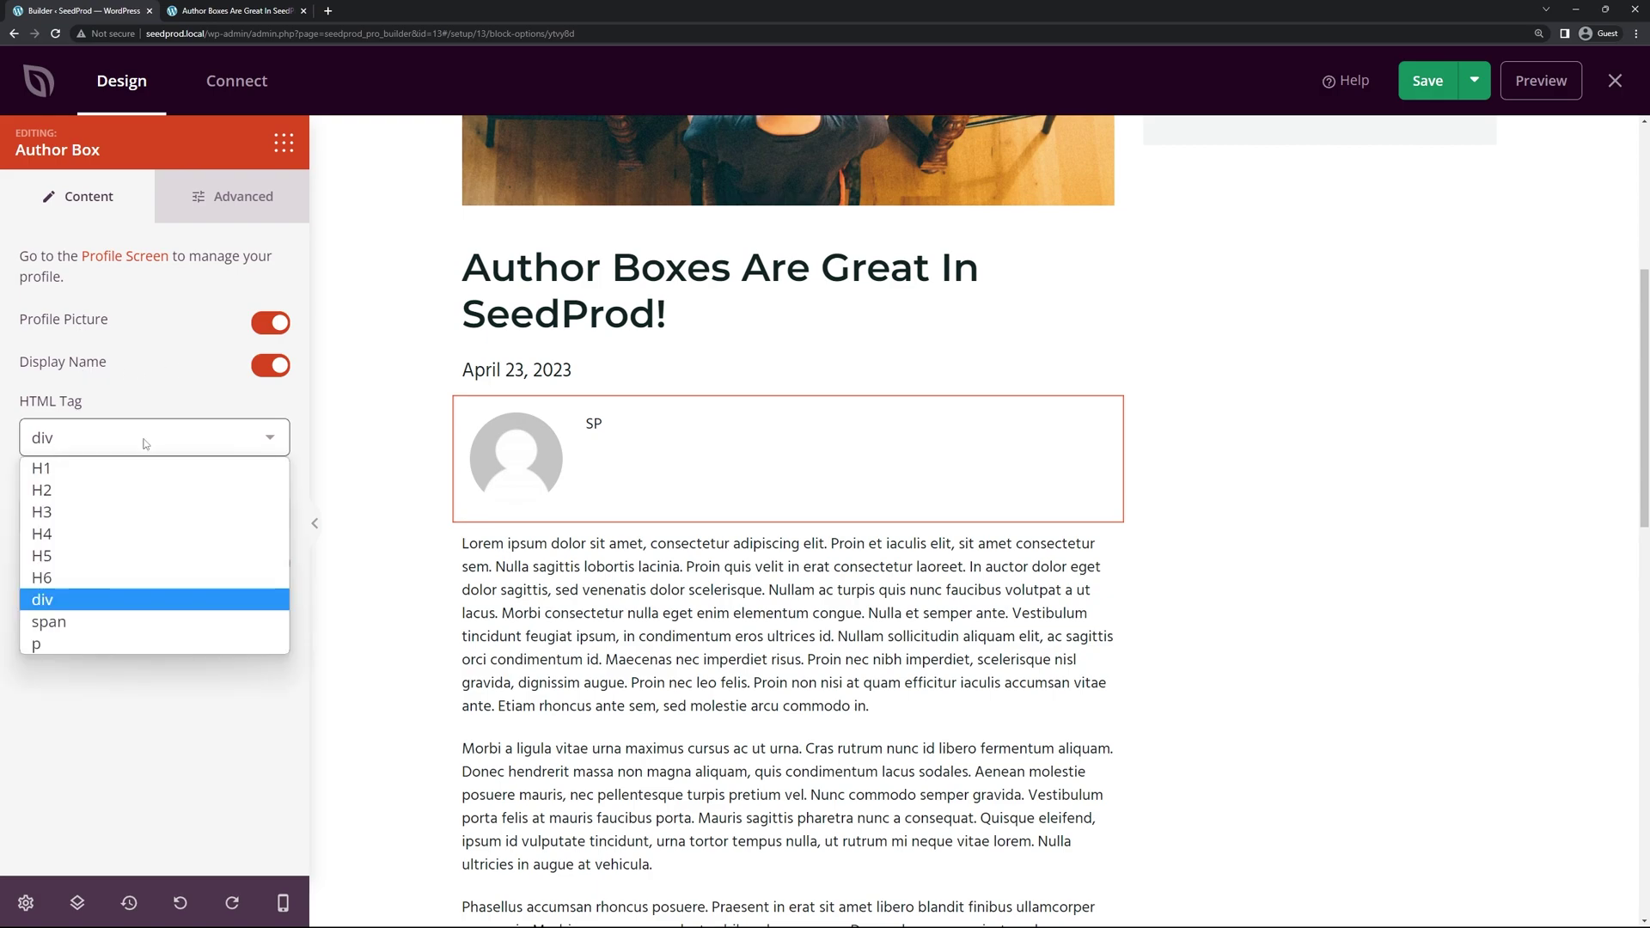
left_click(159, 434)
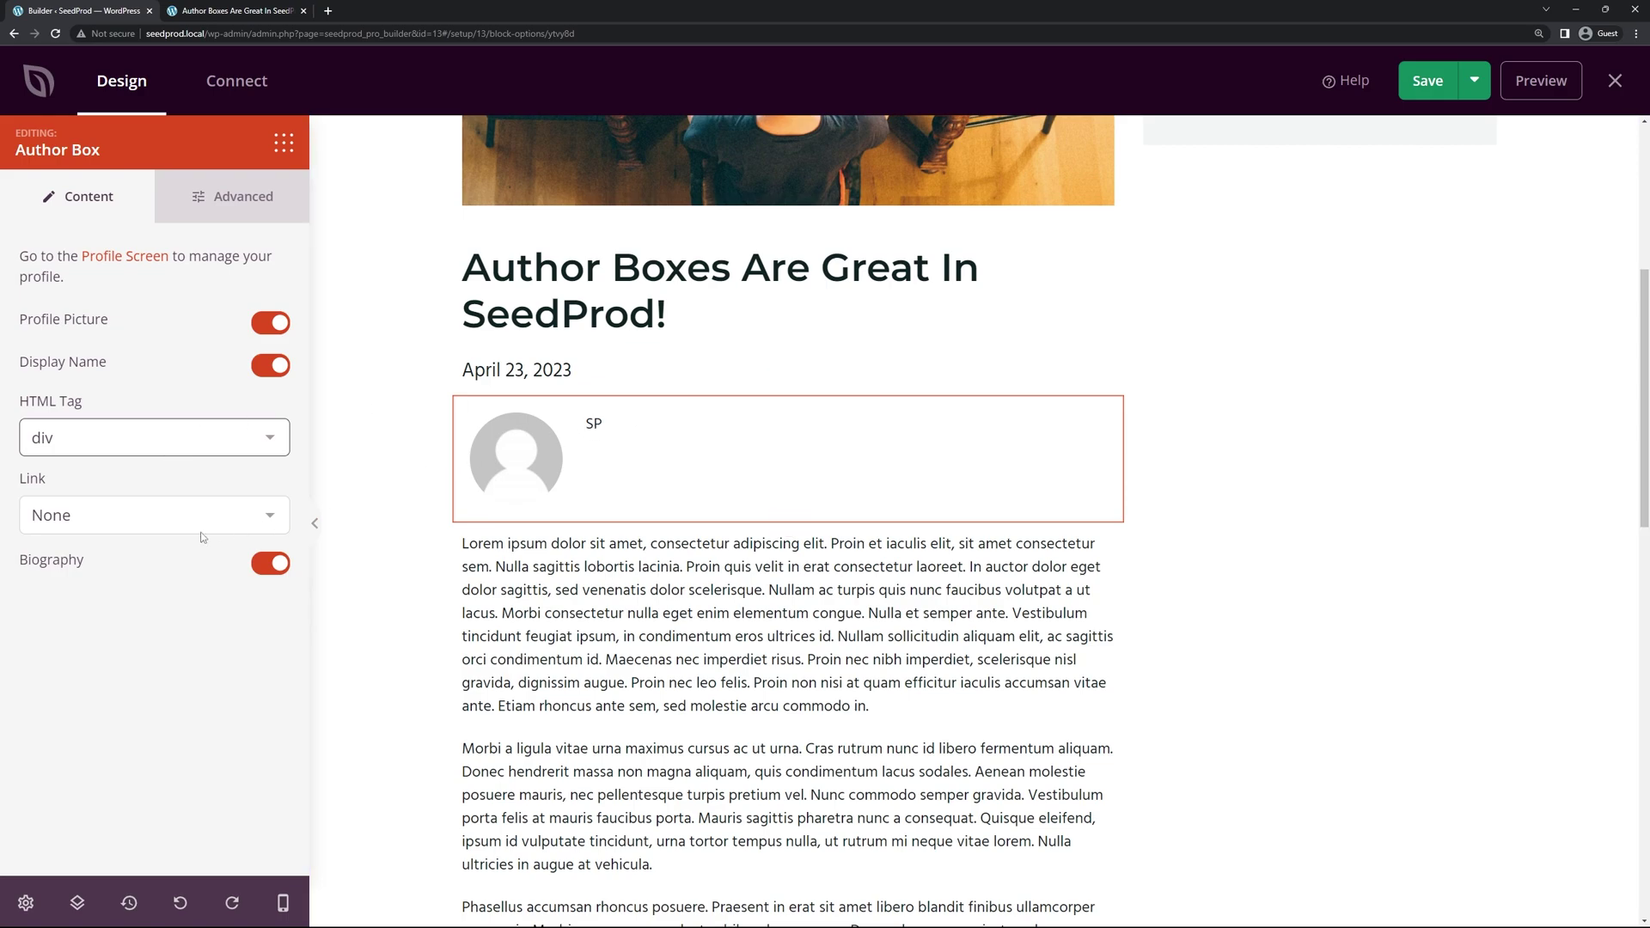
left_click(137, 515)
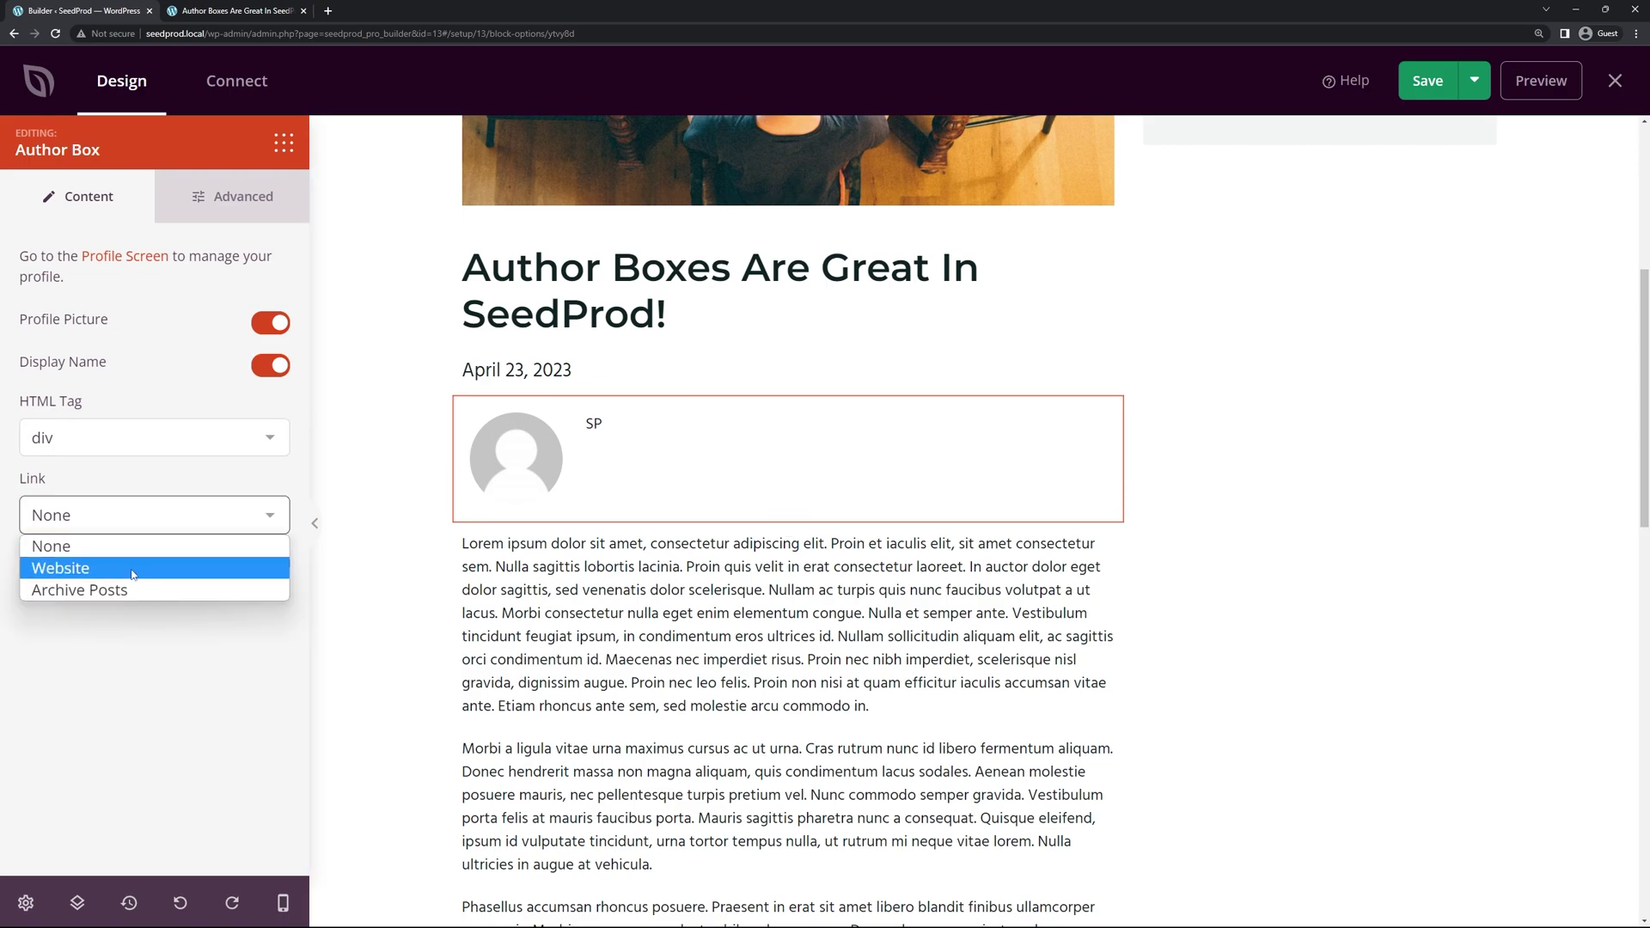
left_click(242, 660)
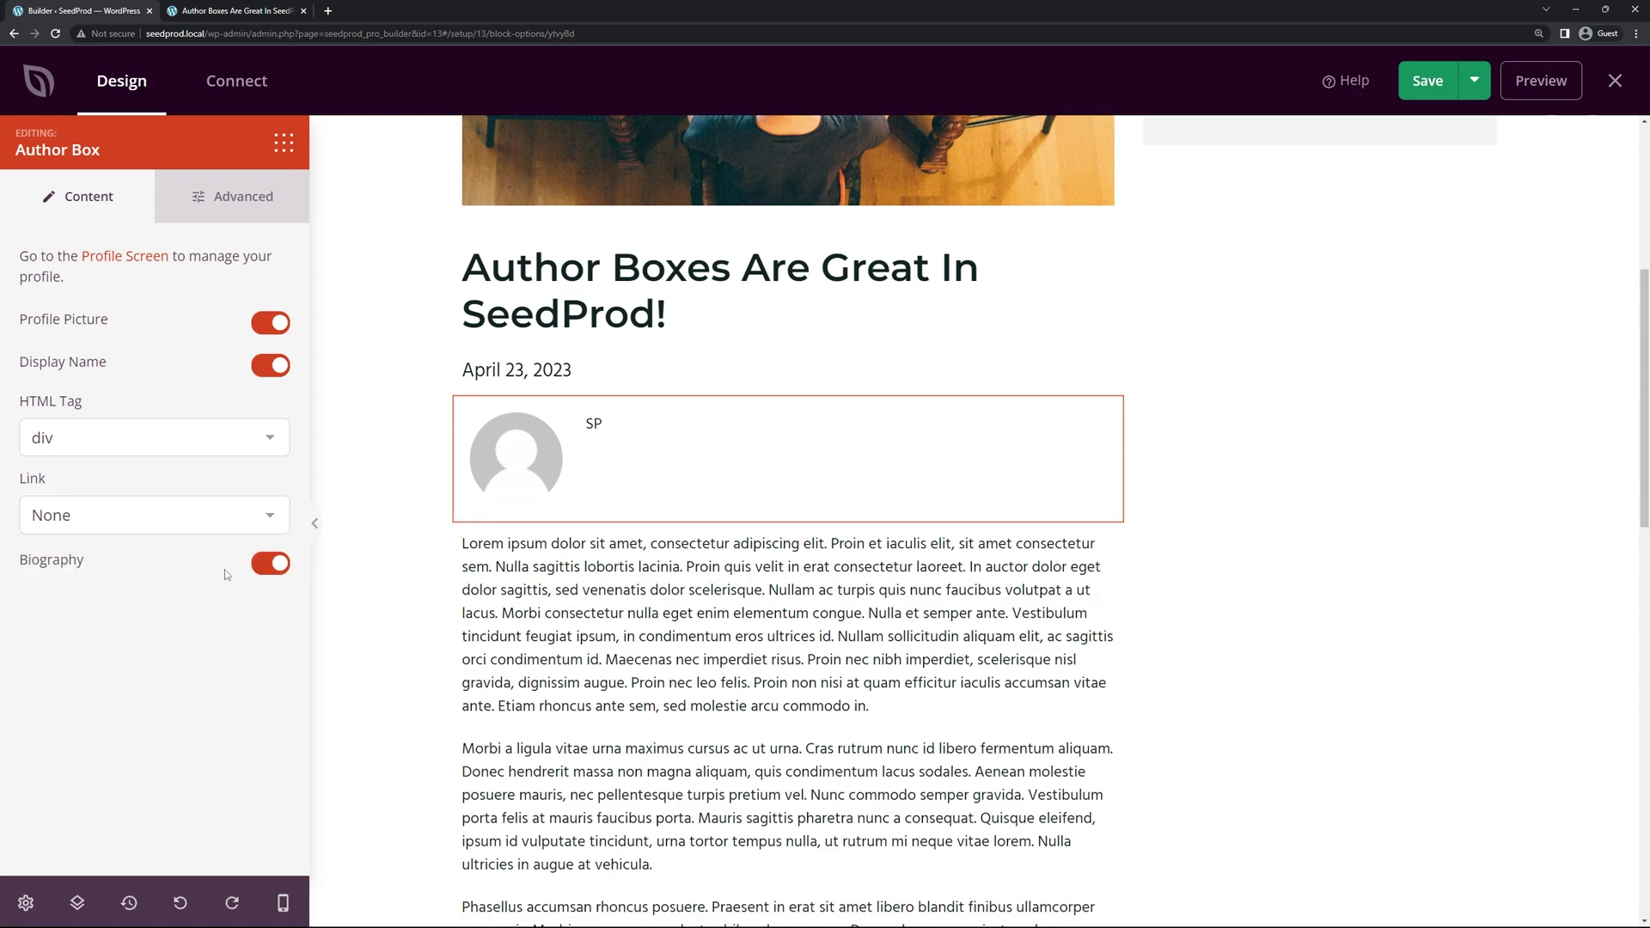
left_click(272, 566)
left_click(270, 563)
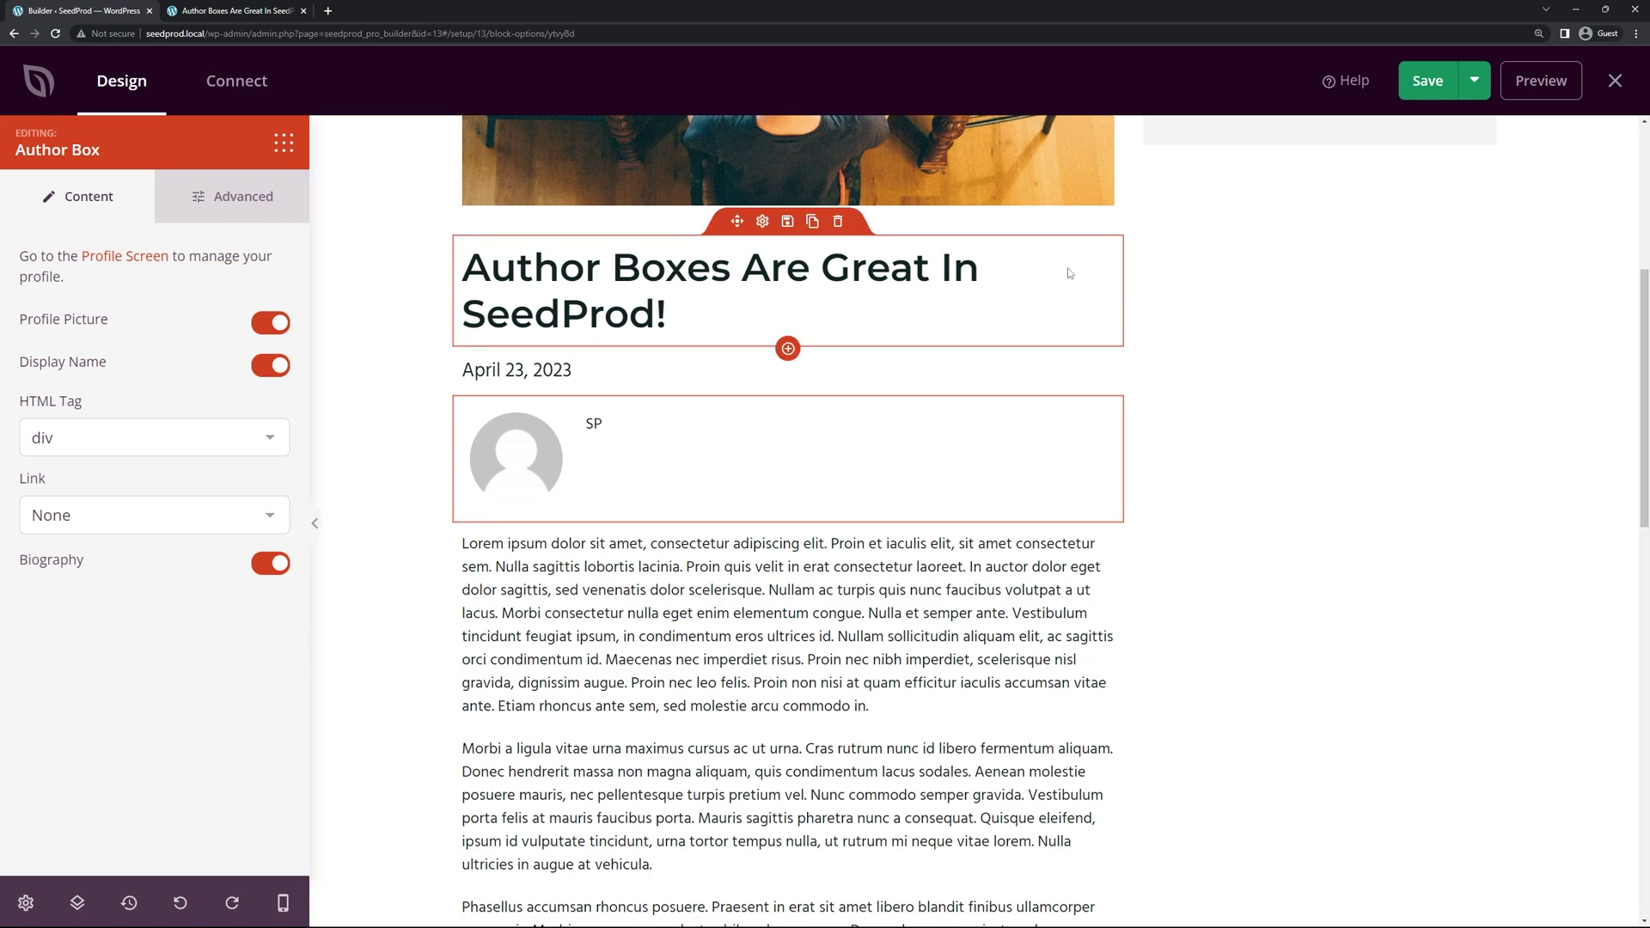
Step: Save the Single Post template and open the WordPress user profile for editing
left_click(1423, 80)
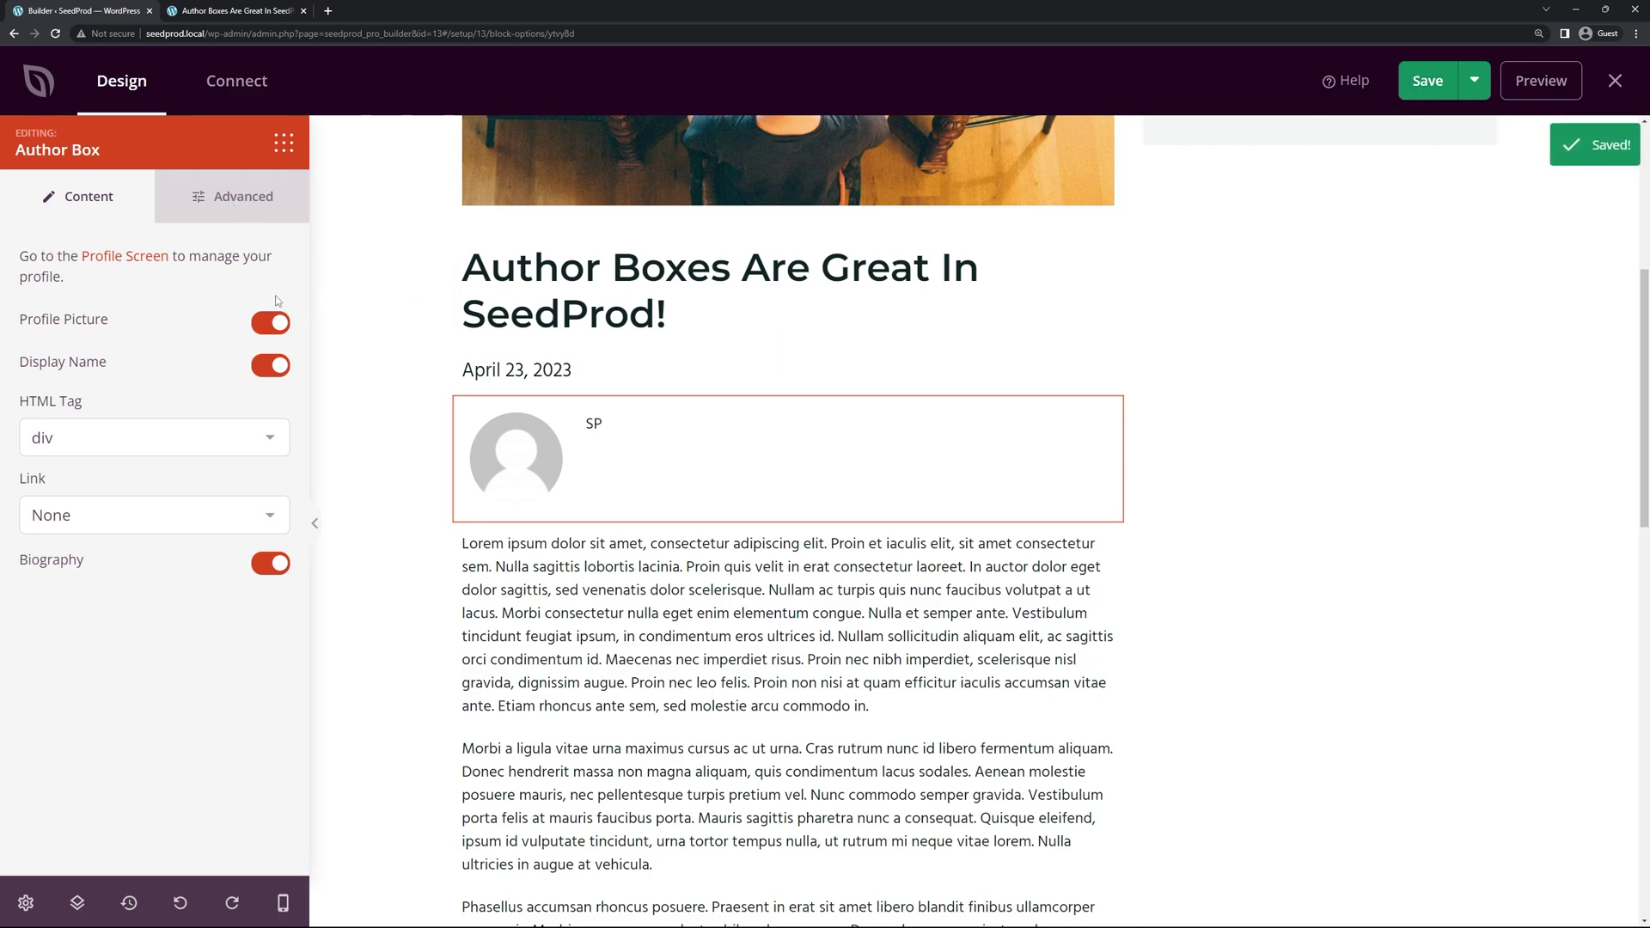
left_click(133, 257)
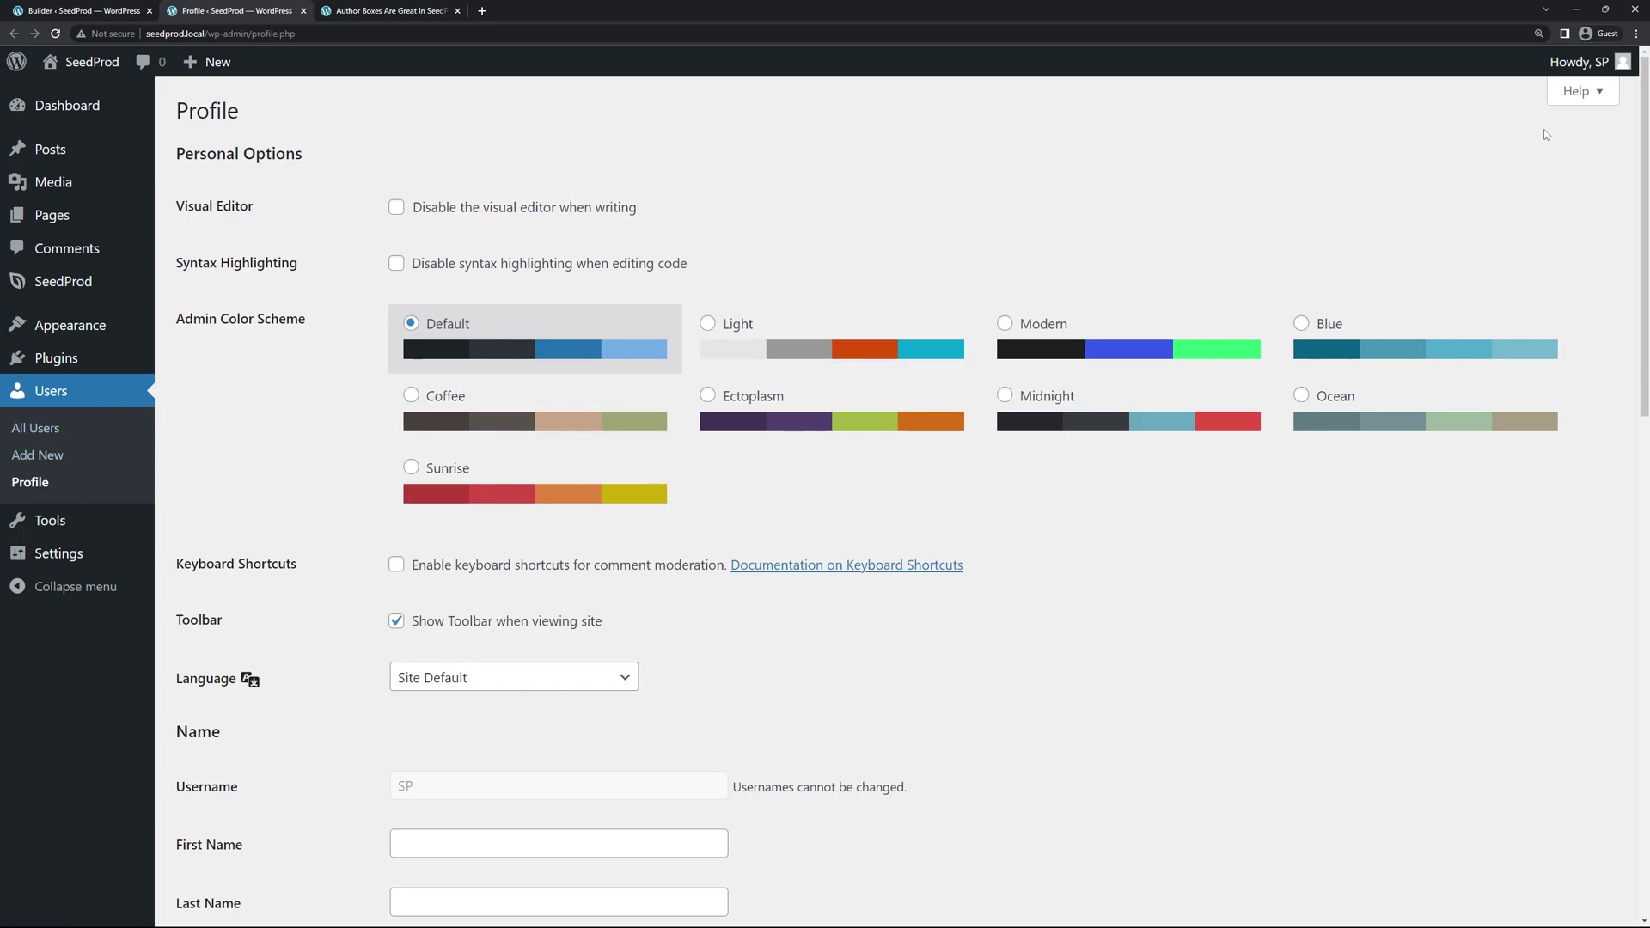
mouse_move(1574, 67)
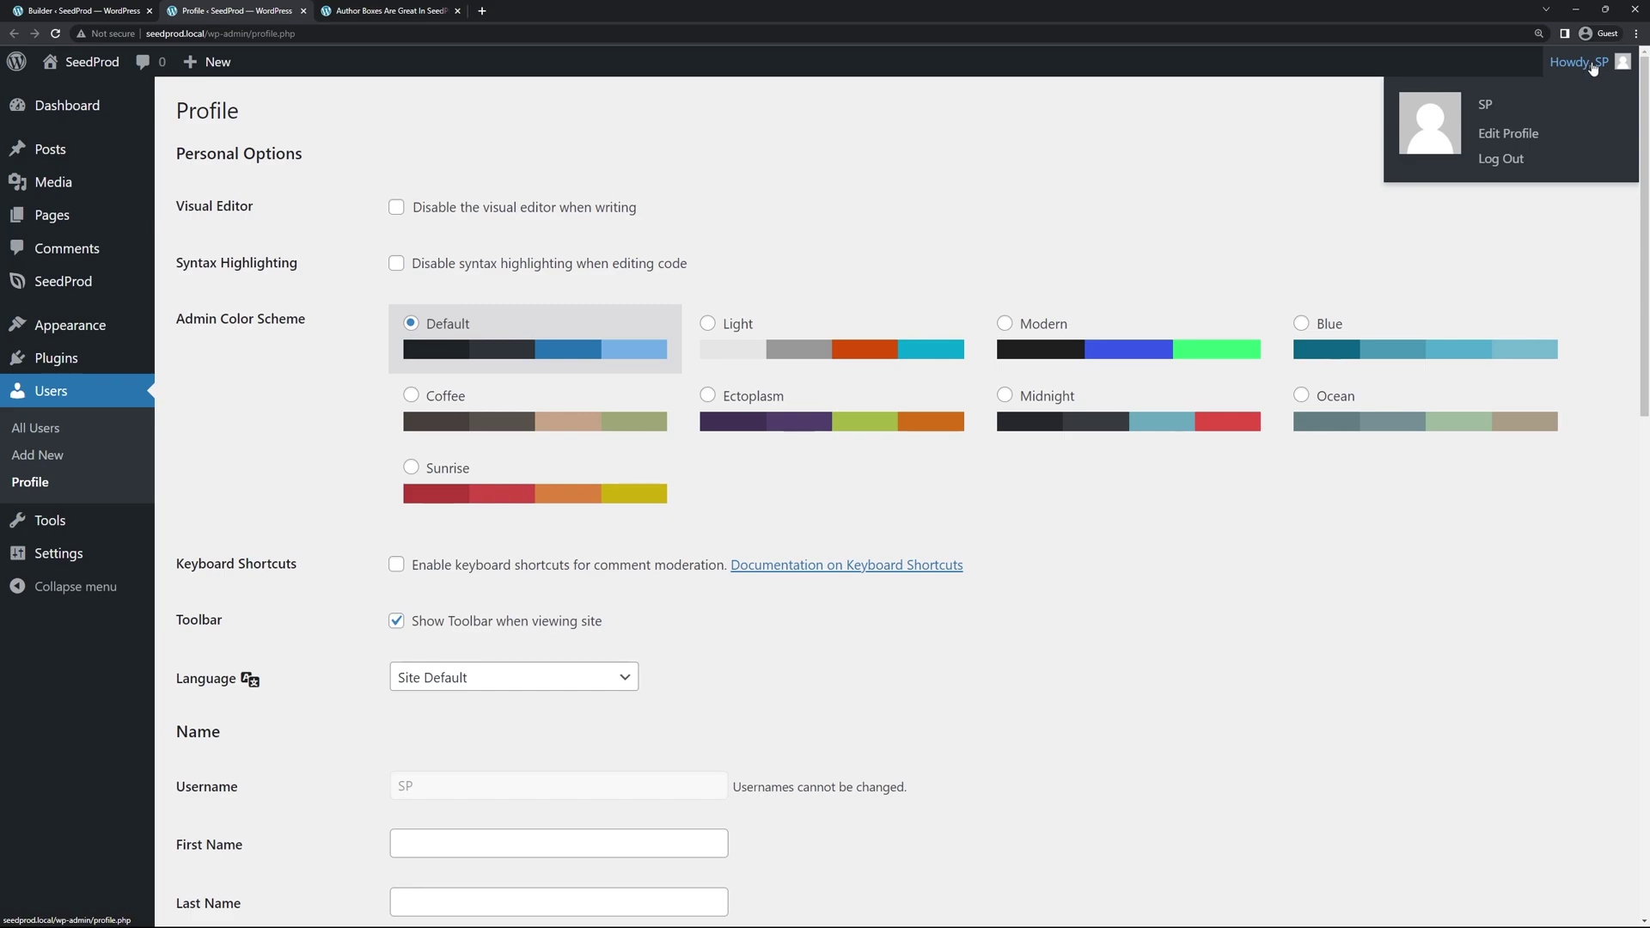
left_click(1499, 135)
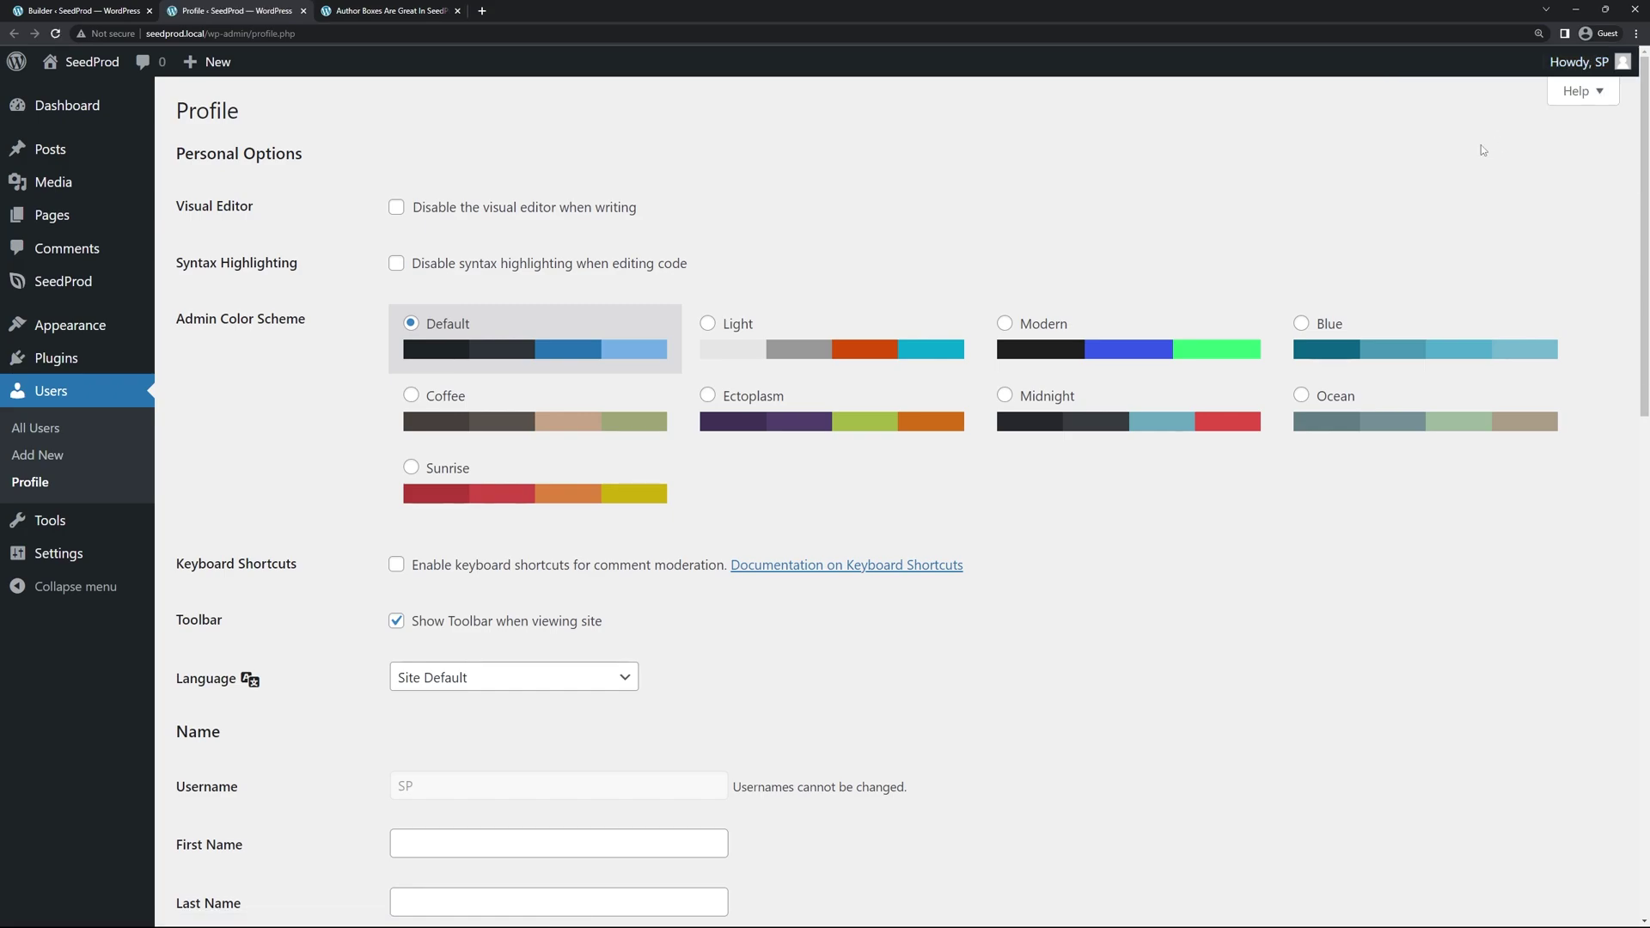
Step: Examine the profile's name, contact, biography and picture fields, and view the linked Gravatar site before returning to the profile
scroll(864, 158, "down", 6)
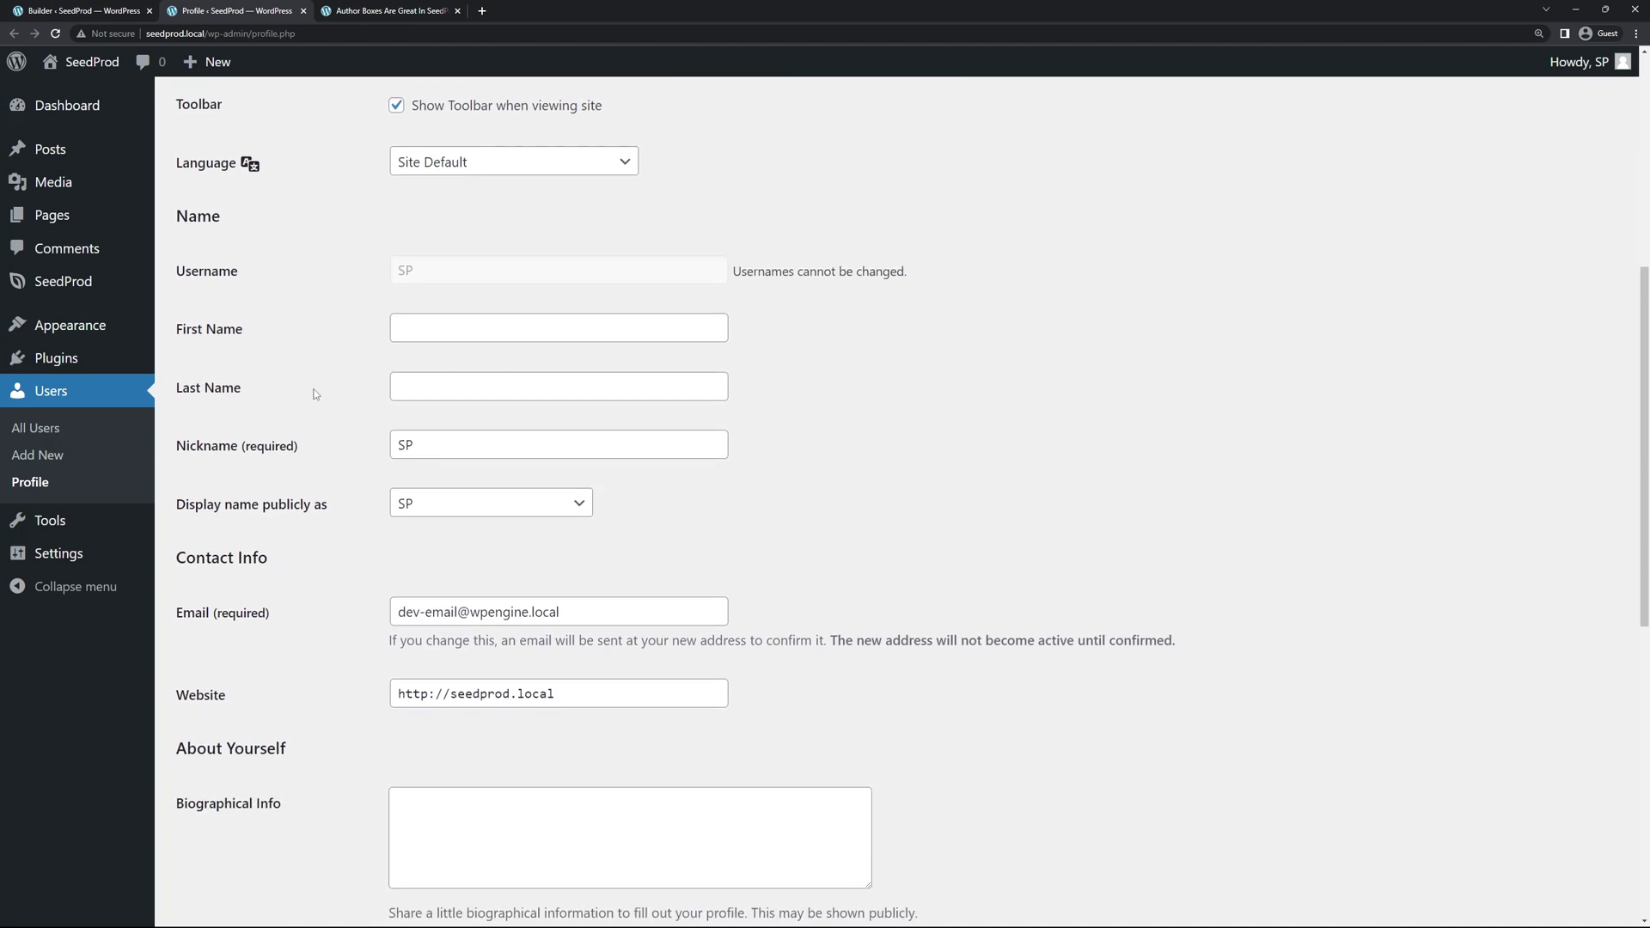
scroll(315, 394, "down", 2)
scroll(350, 382, "down", 3)
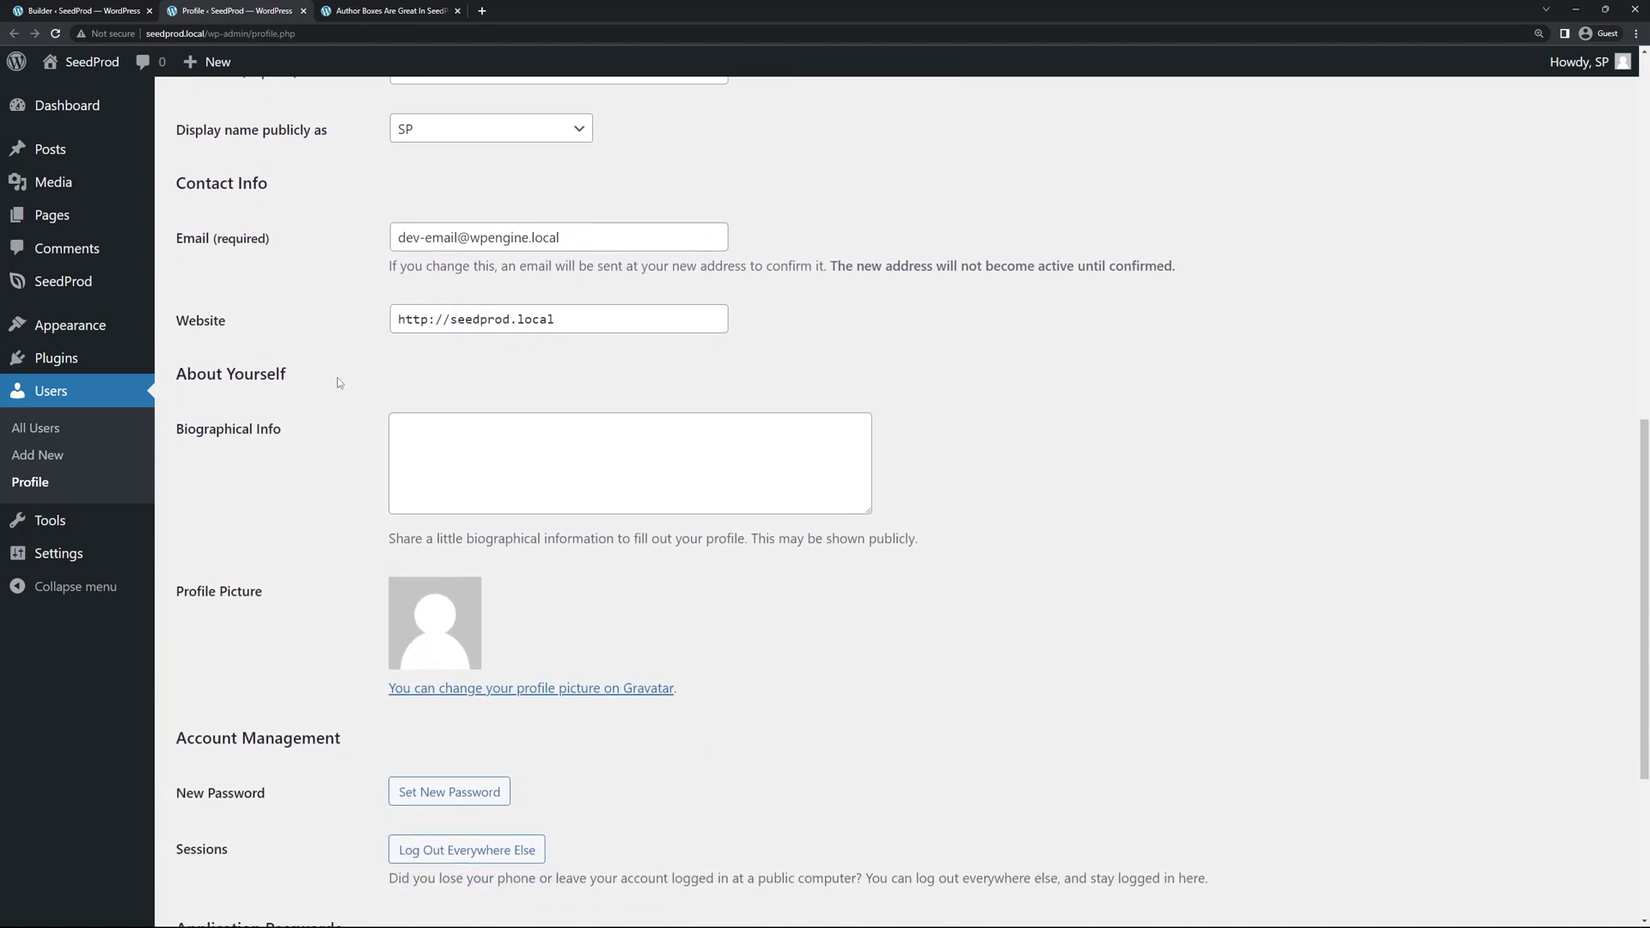
scroll(340, 382, "down", 2)
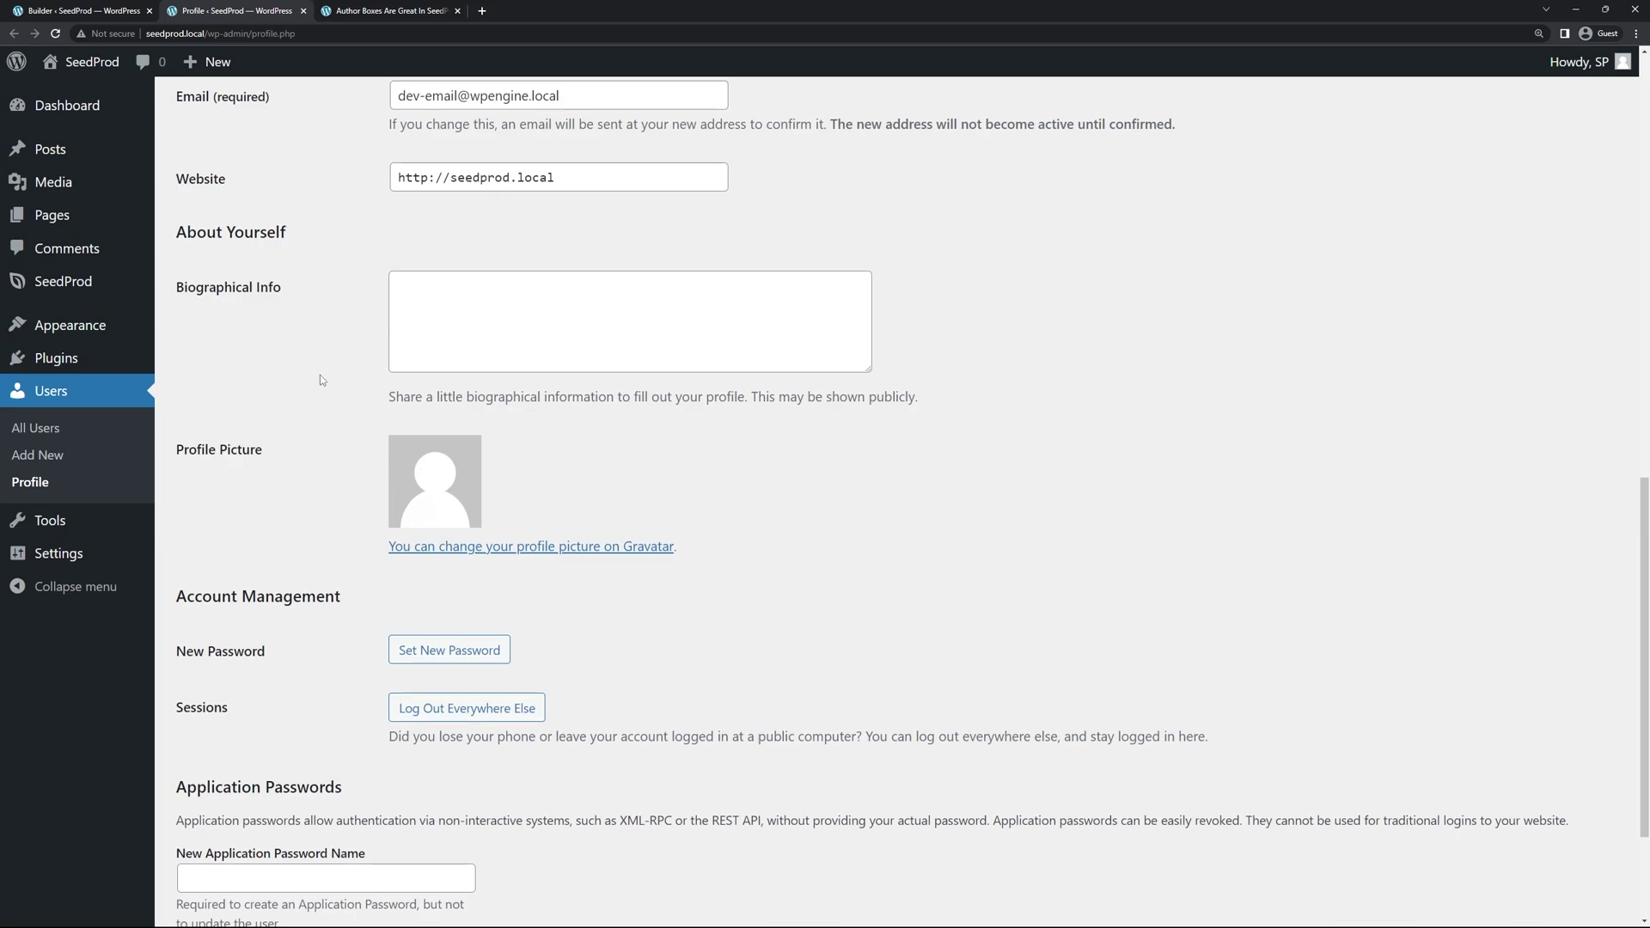
scroll(395, 361, "down", 2)
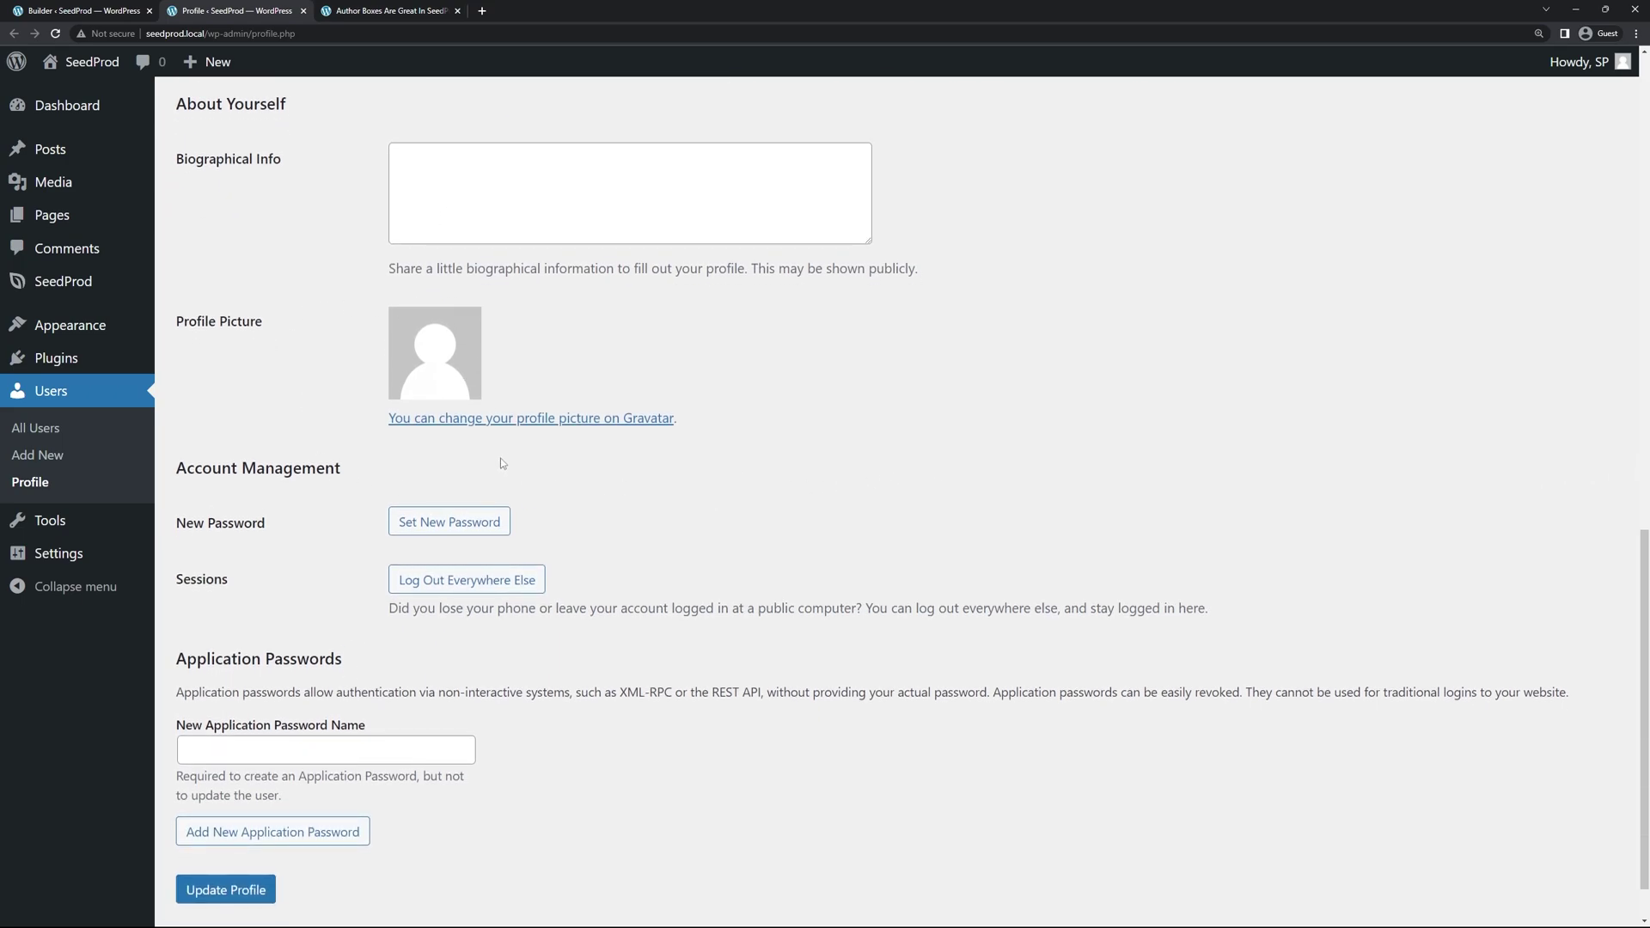
left_click(635, 420)
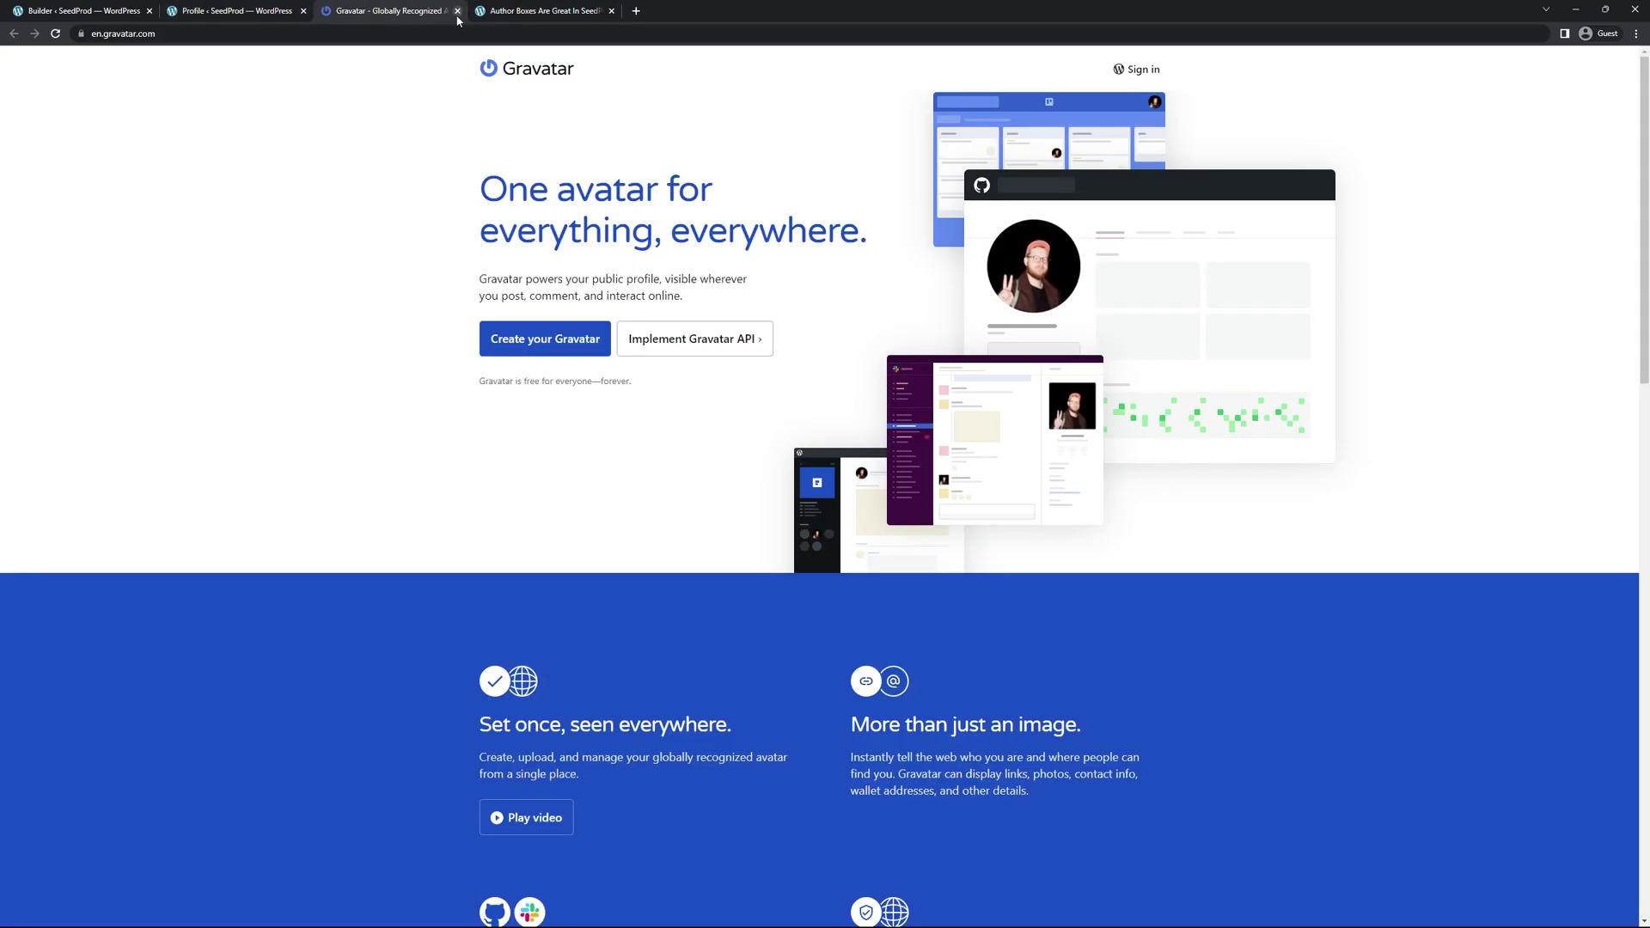
left_click(456, 11)
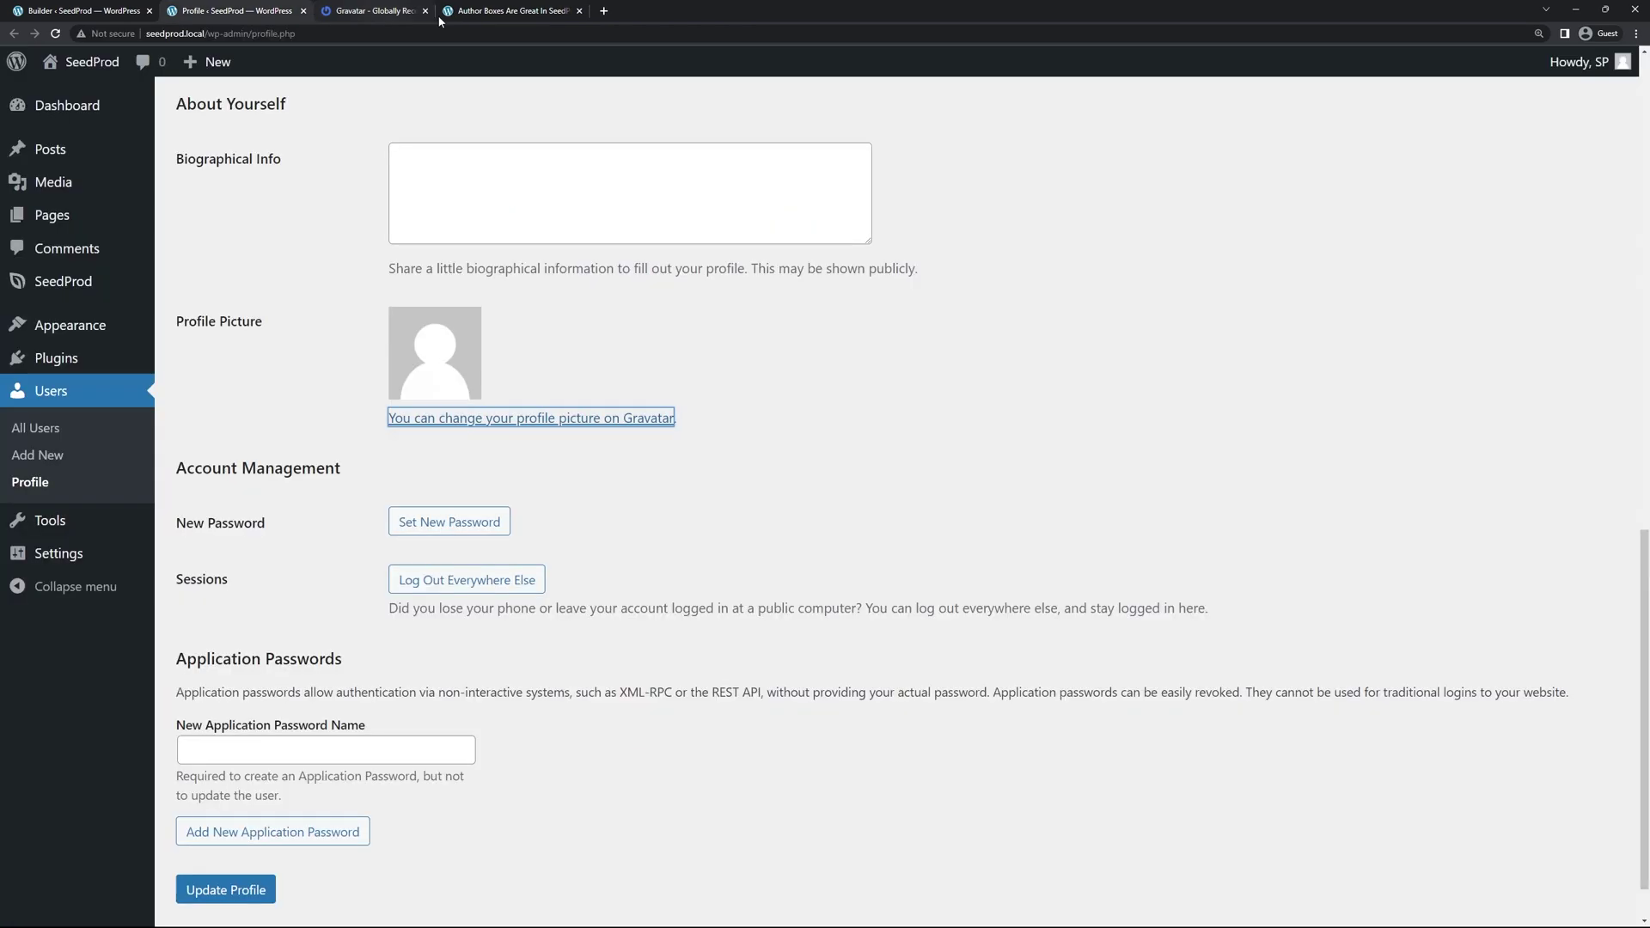
Step: Search the plugin directory for "profile picture", and install and activate User Profile Picture by Cozmoslabs
mouse_move(60, 358)
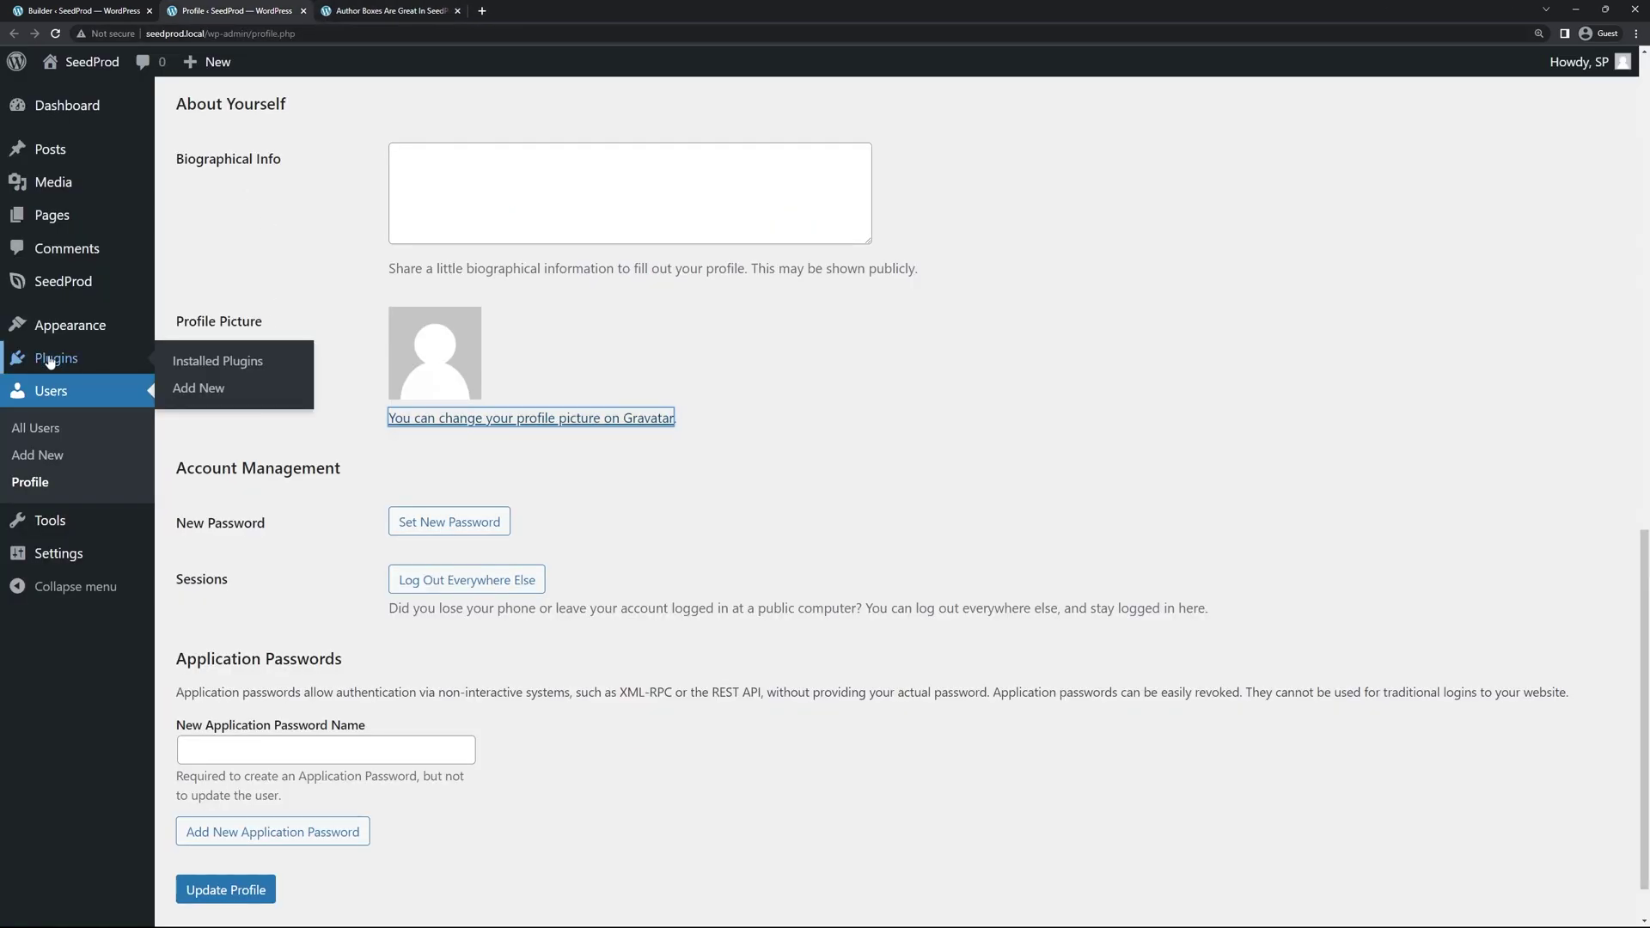
left_click(230, 391)
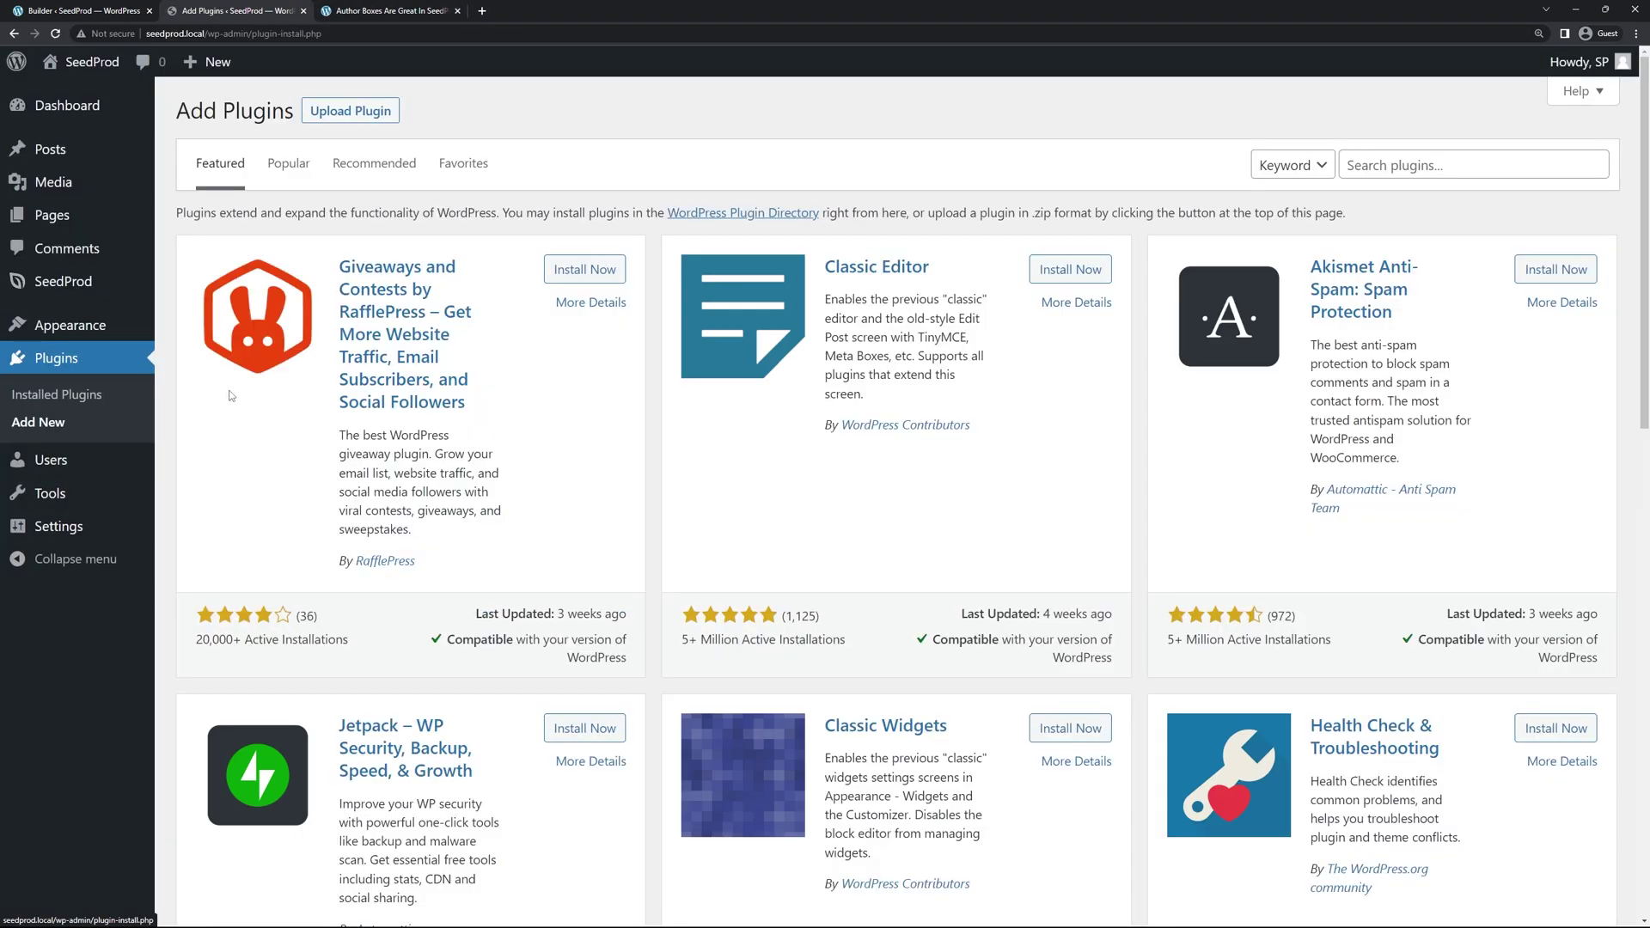
left_click(1391, 169)
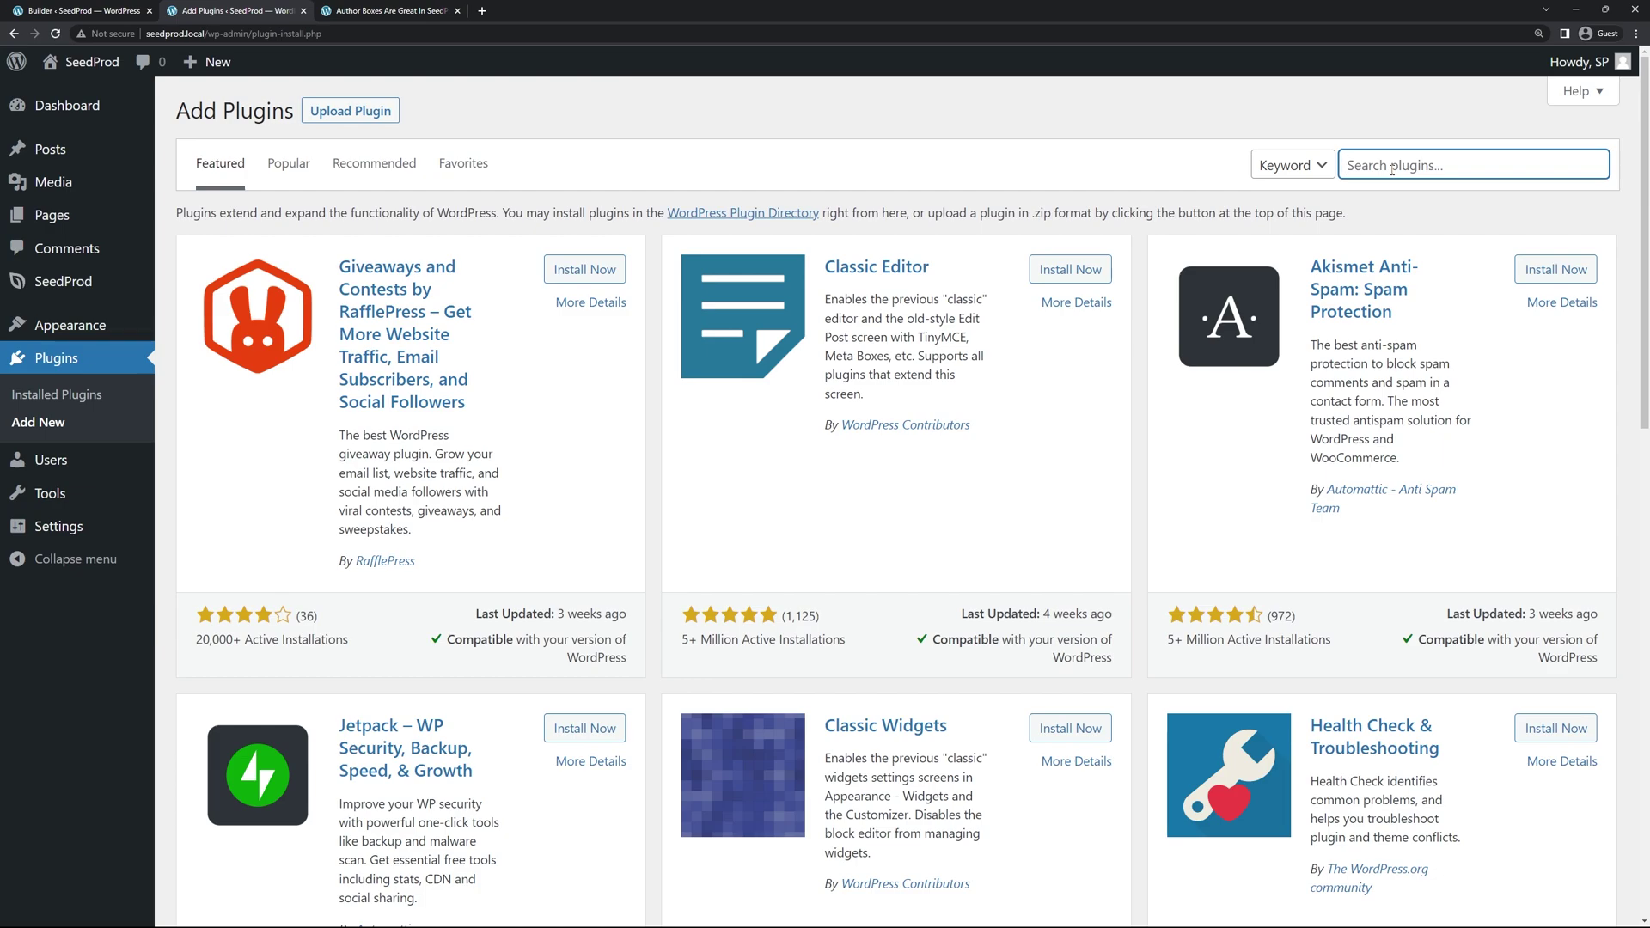
type("profile picture")
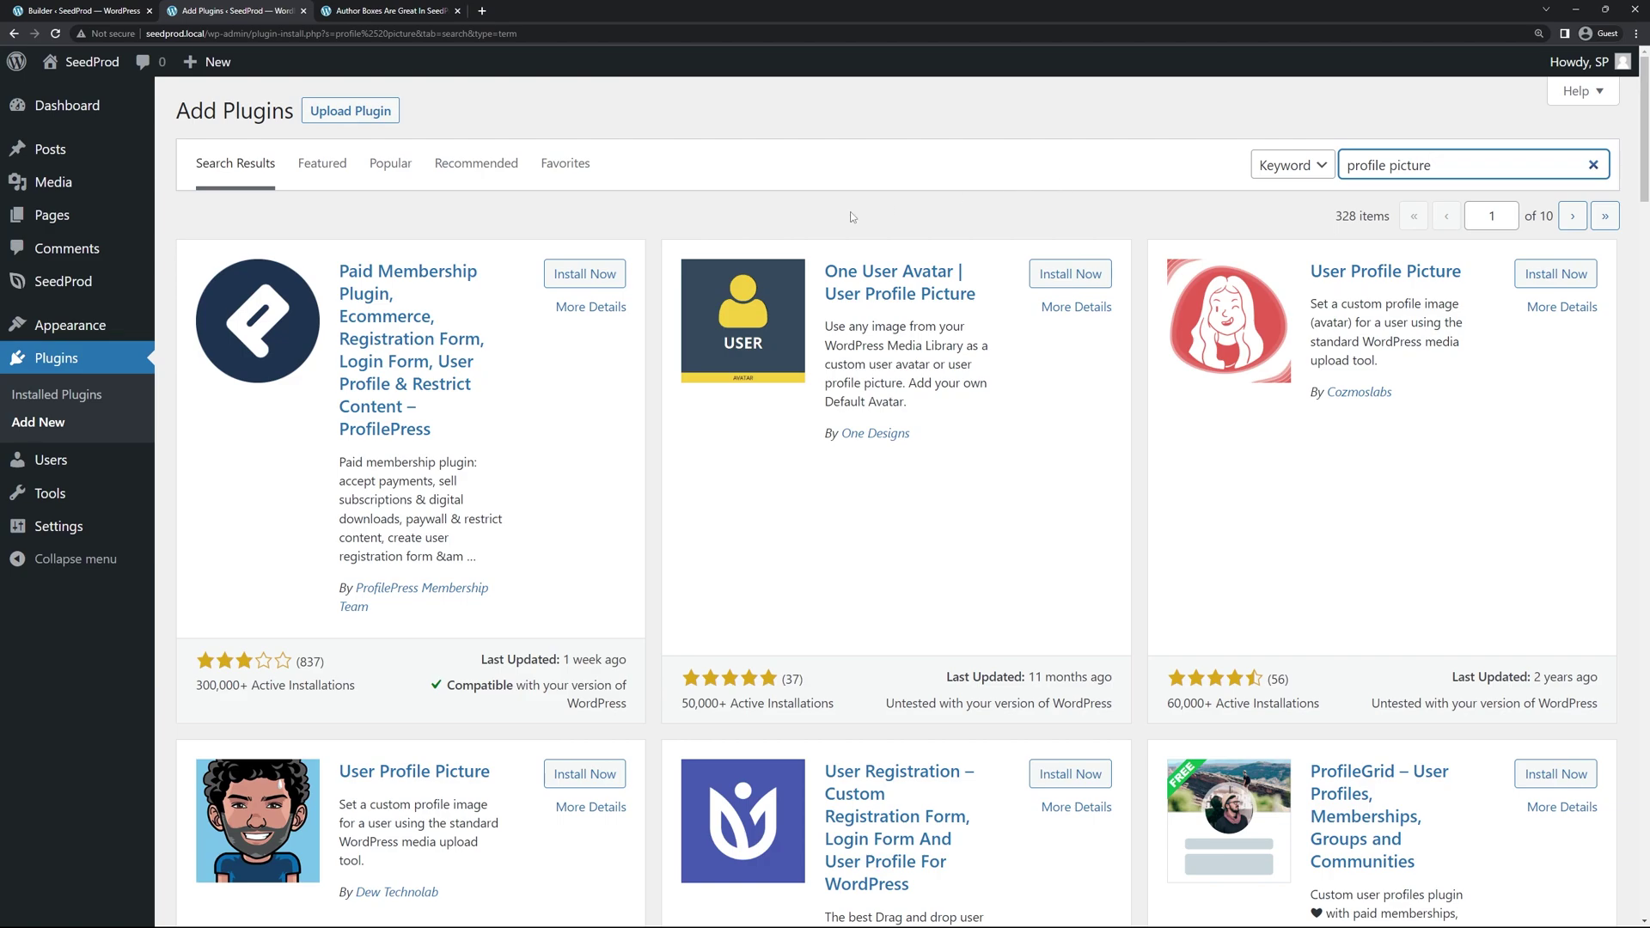
scroll(1148, 483, "down", 5)
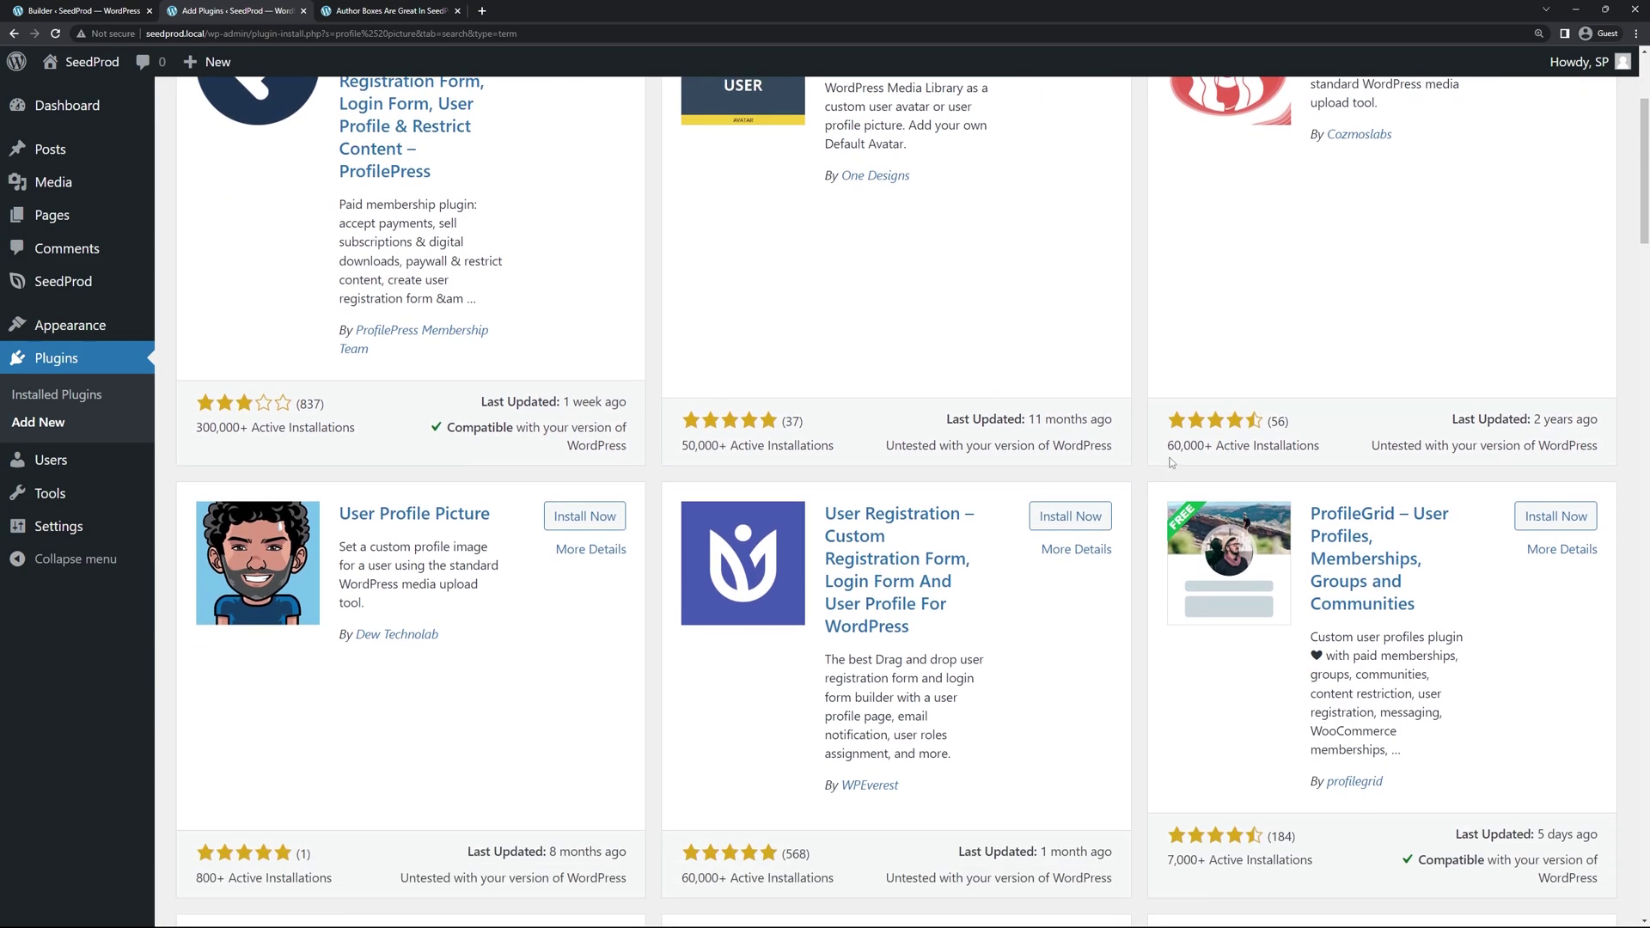
scroll(1148, 483, "up", 5)
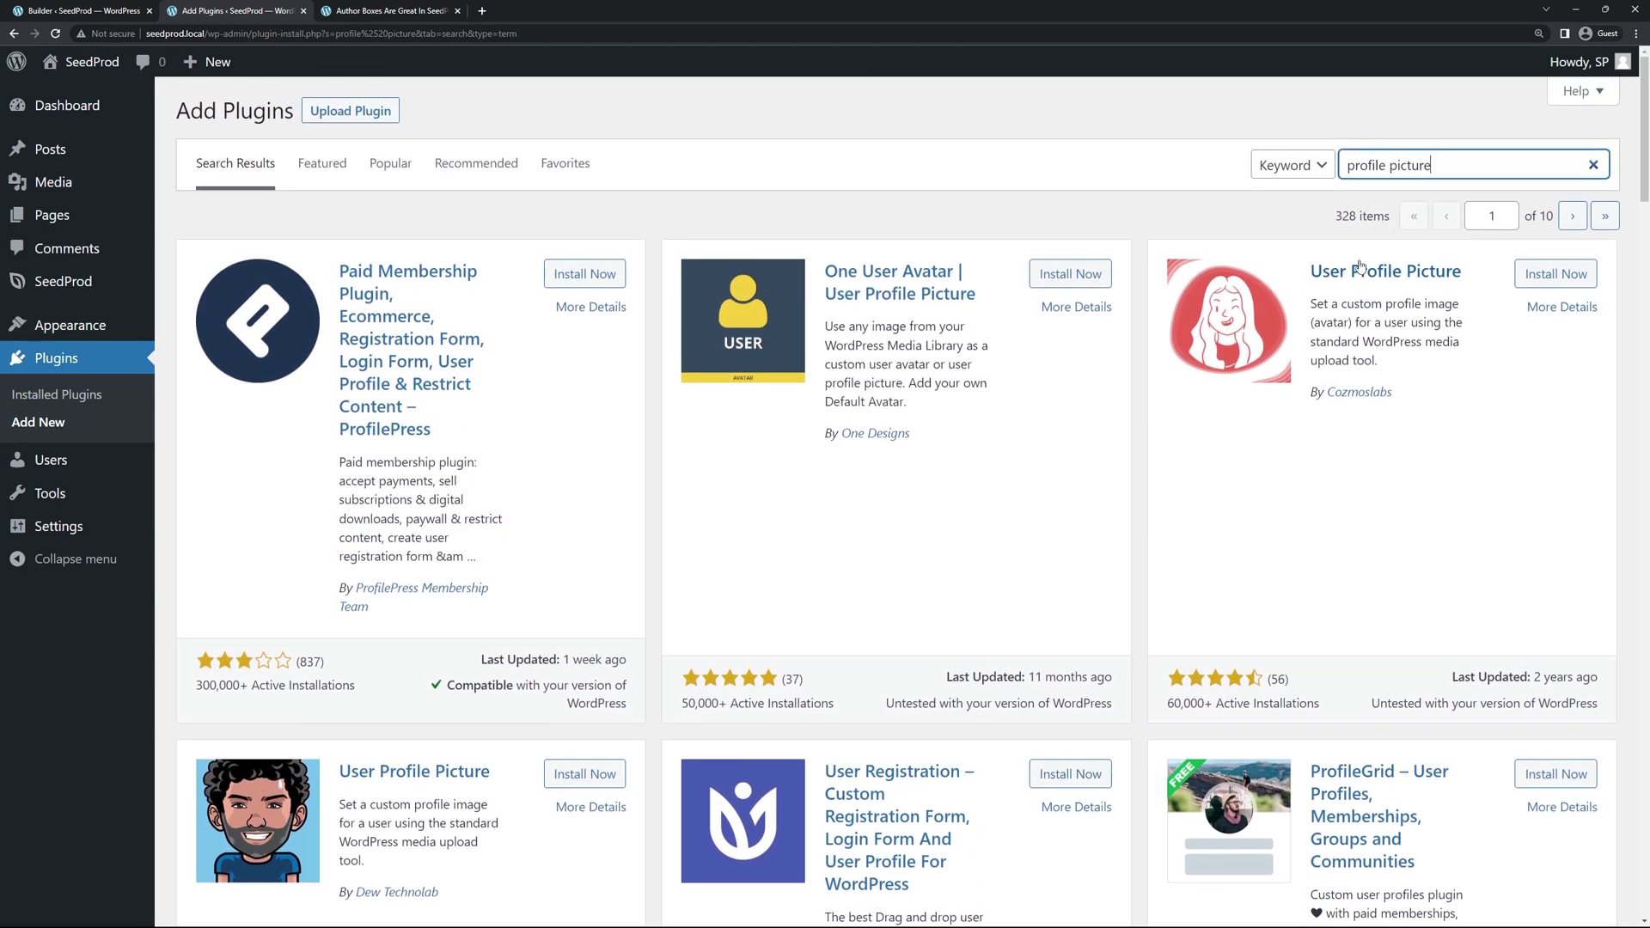
left_click(1560, 275)
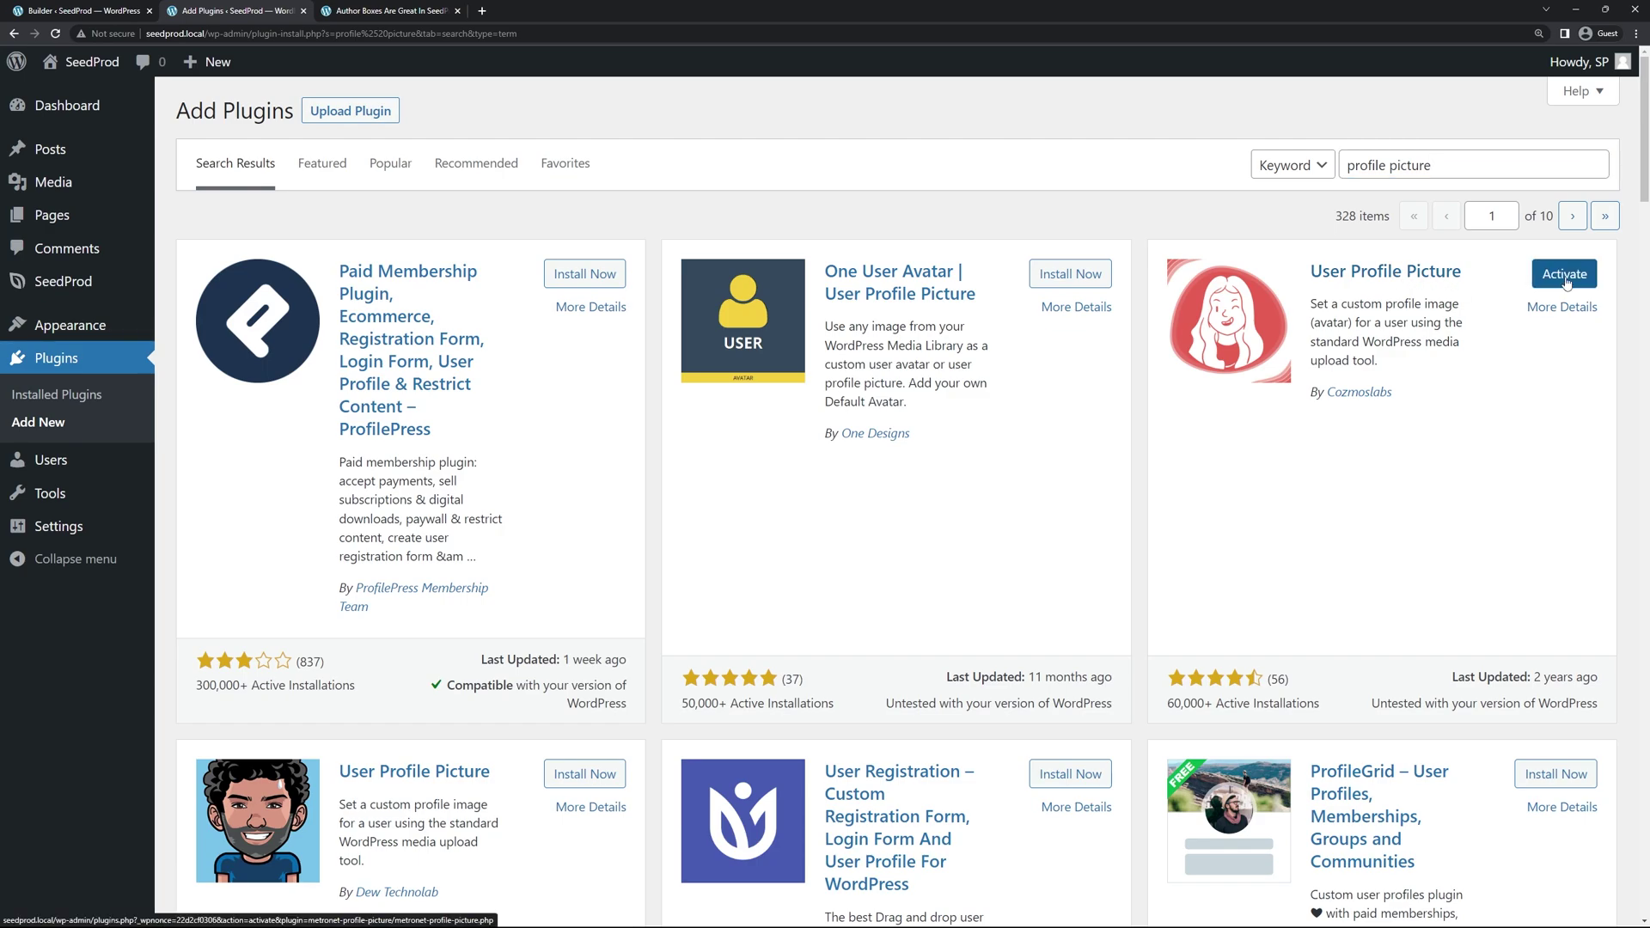
left_click(1564, 277)
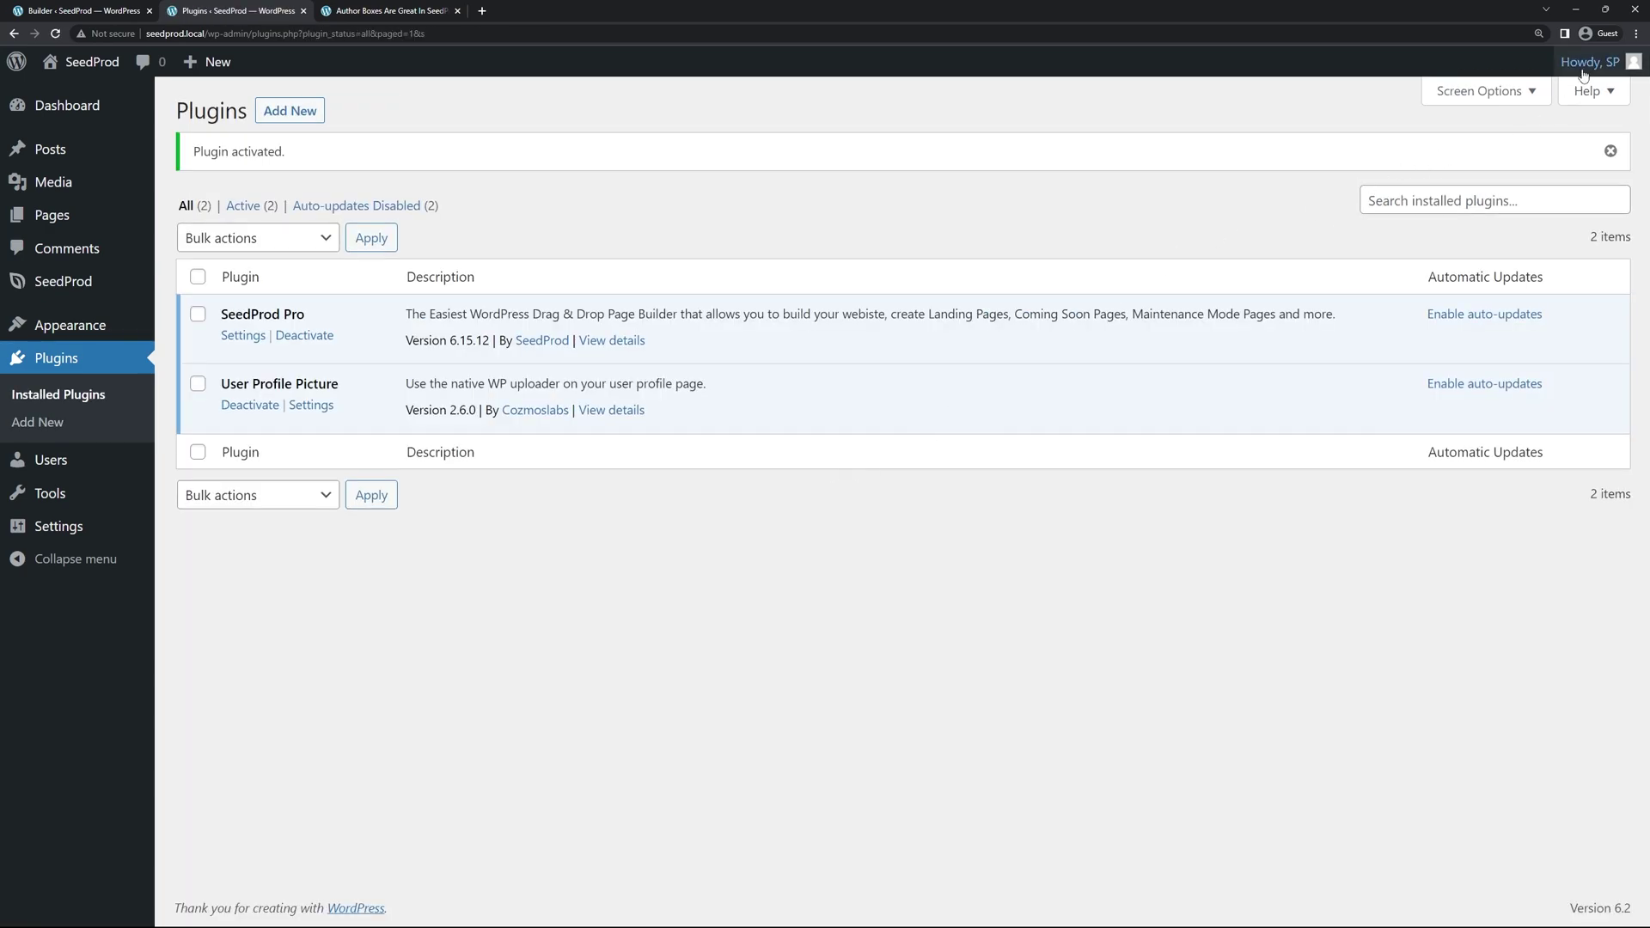
Step: Set profile-pic.png from the Media Library as the Profile Image on the user profile
mouse_move(1590, 62)
left_click(1510, 138)
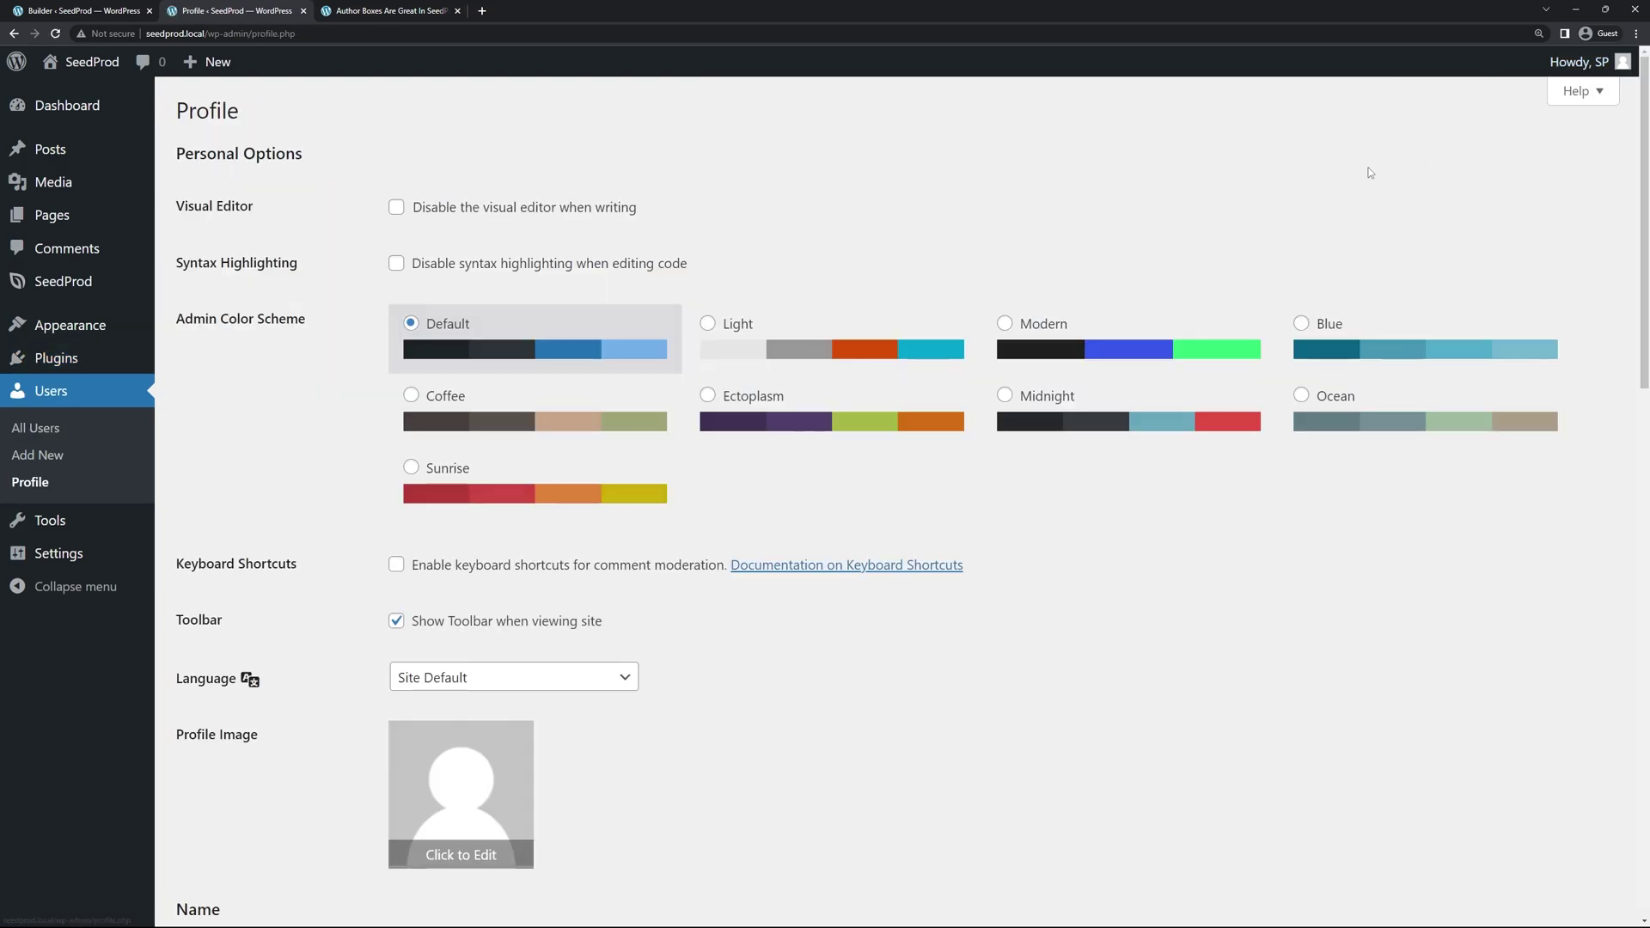
scroll(303, 440, "down", 4)
scroll(303, 445, "down", 1)
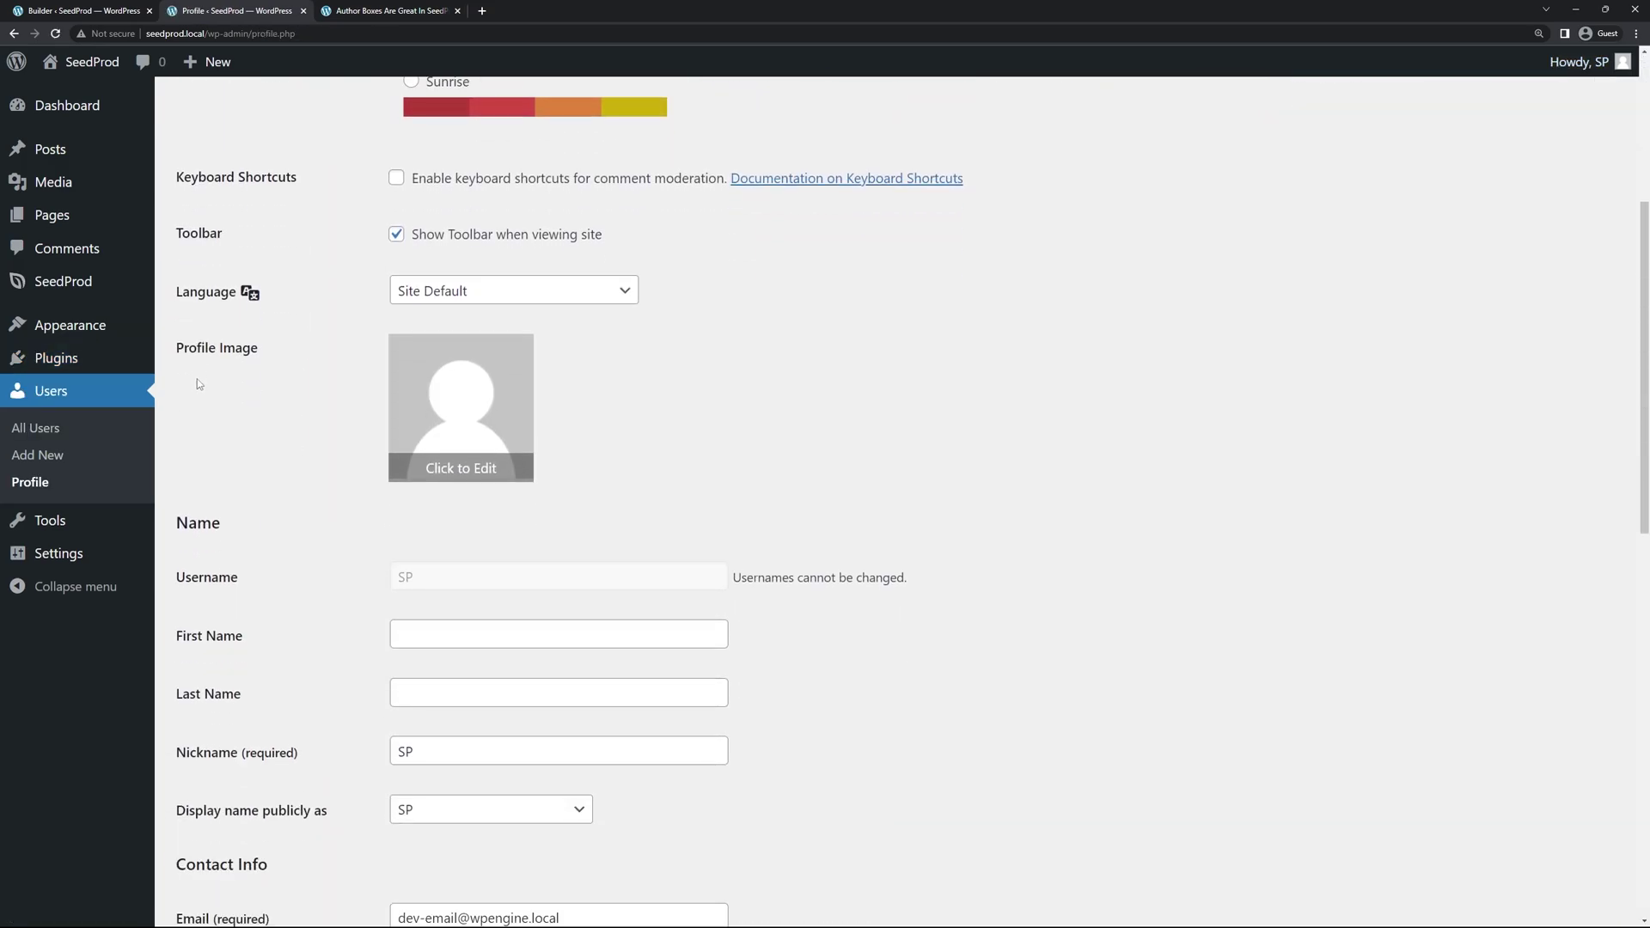
left_click(460, 470)
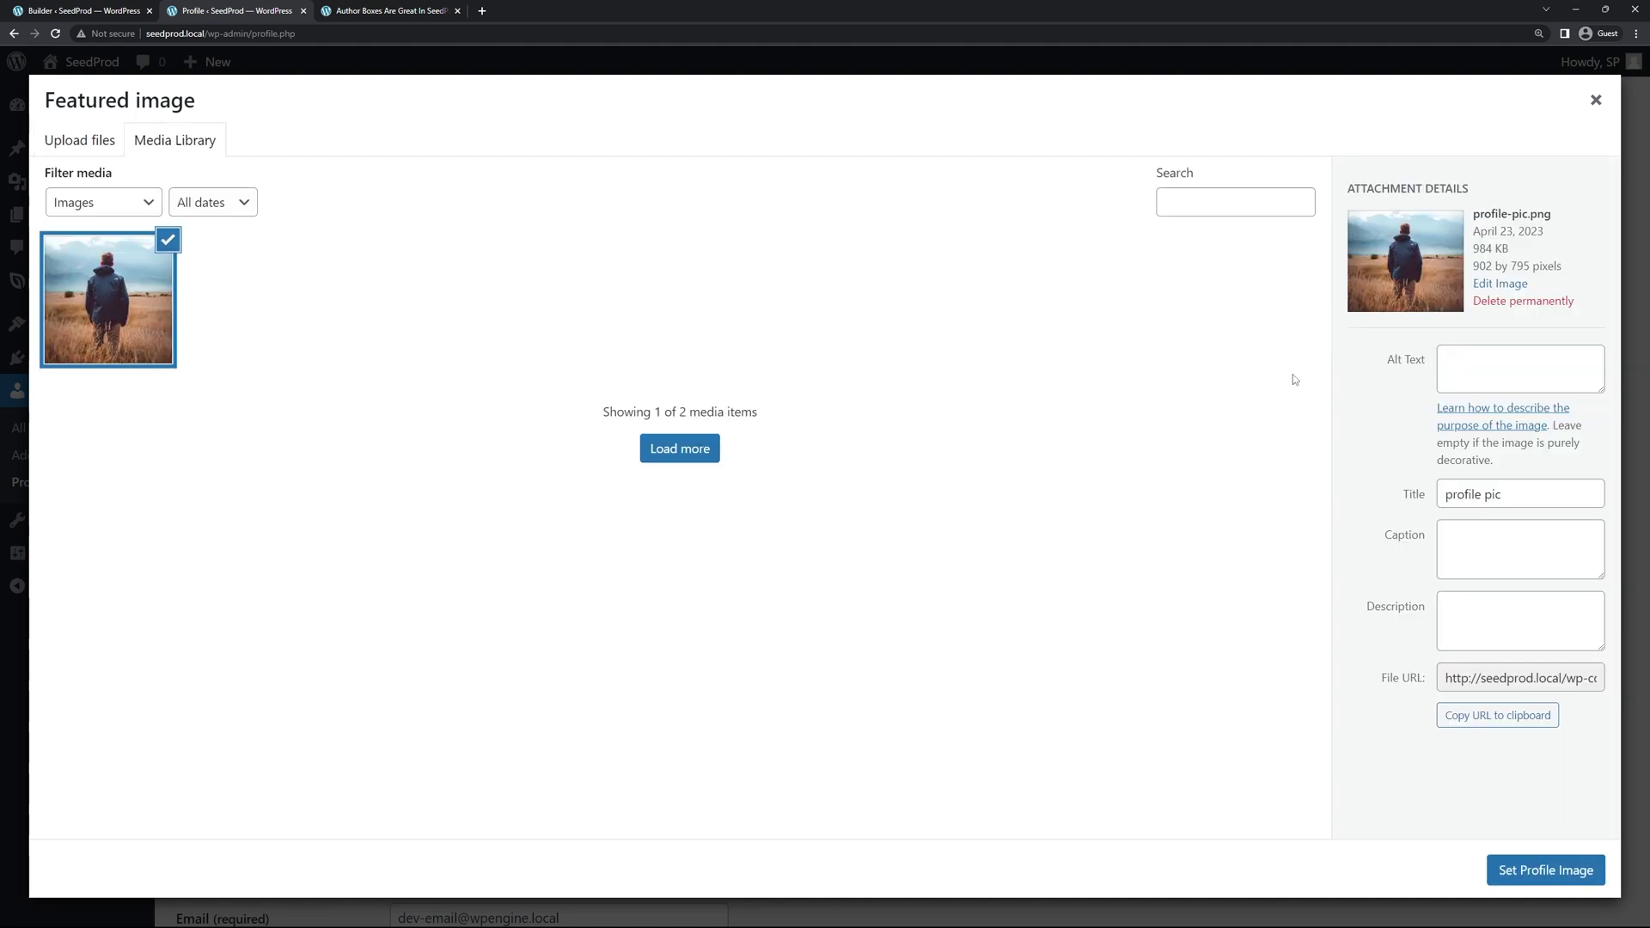
left_click(1545, 870)
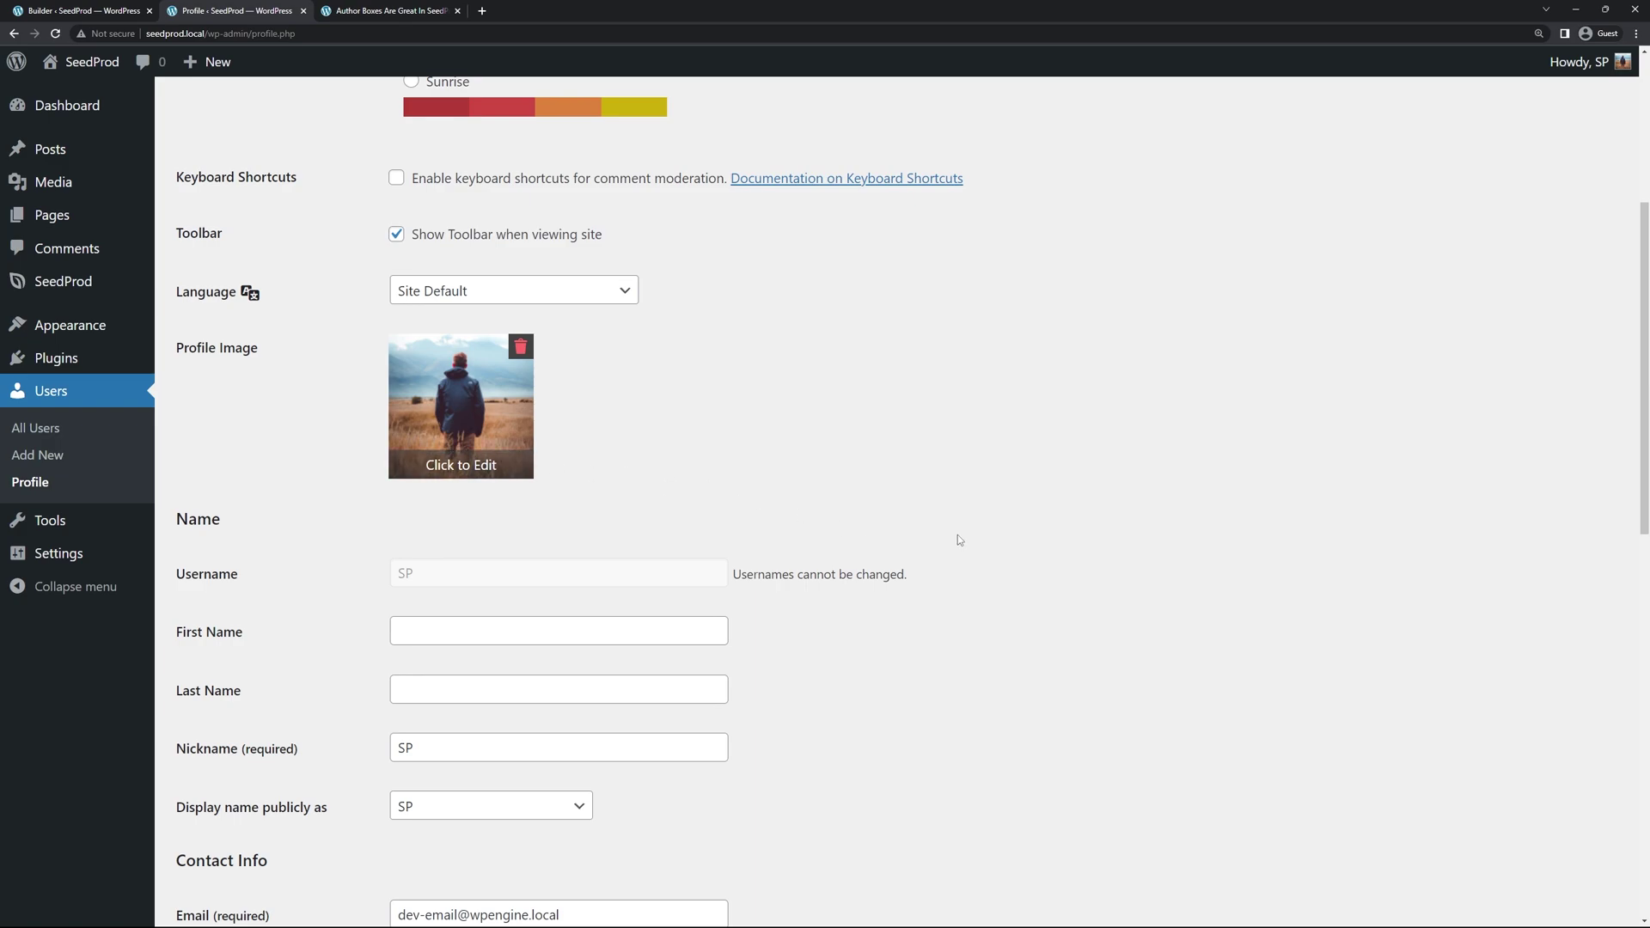
Step: Enter the author's first and last name, and display the full name publicly with the first name first
scroll(956, 543, "down", 3)
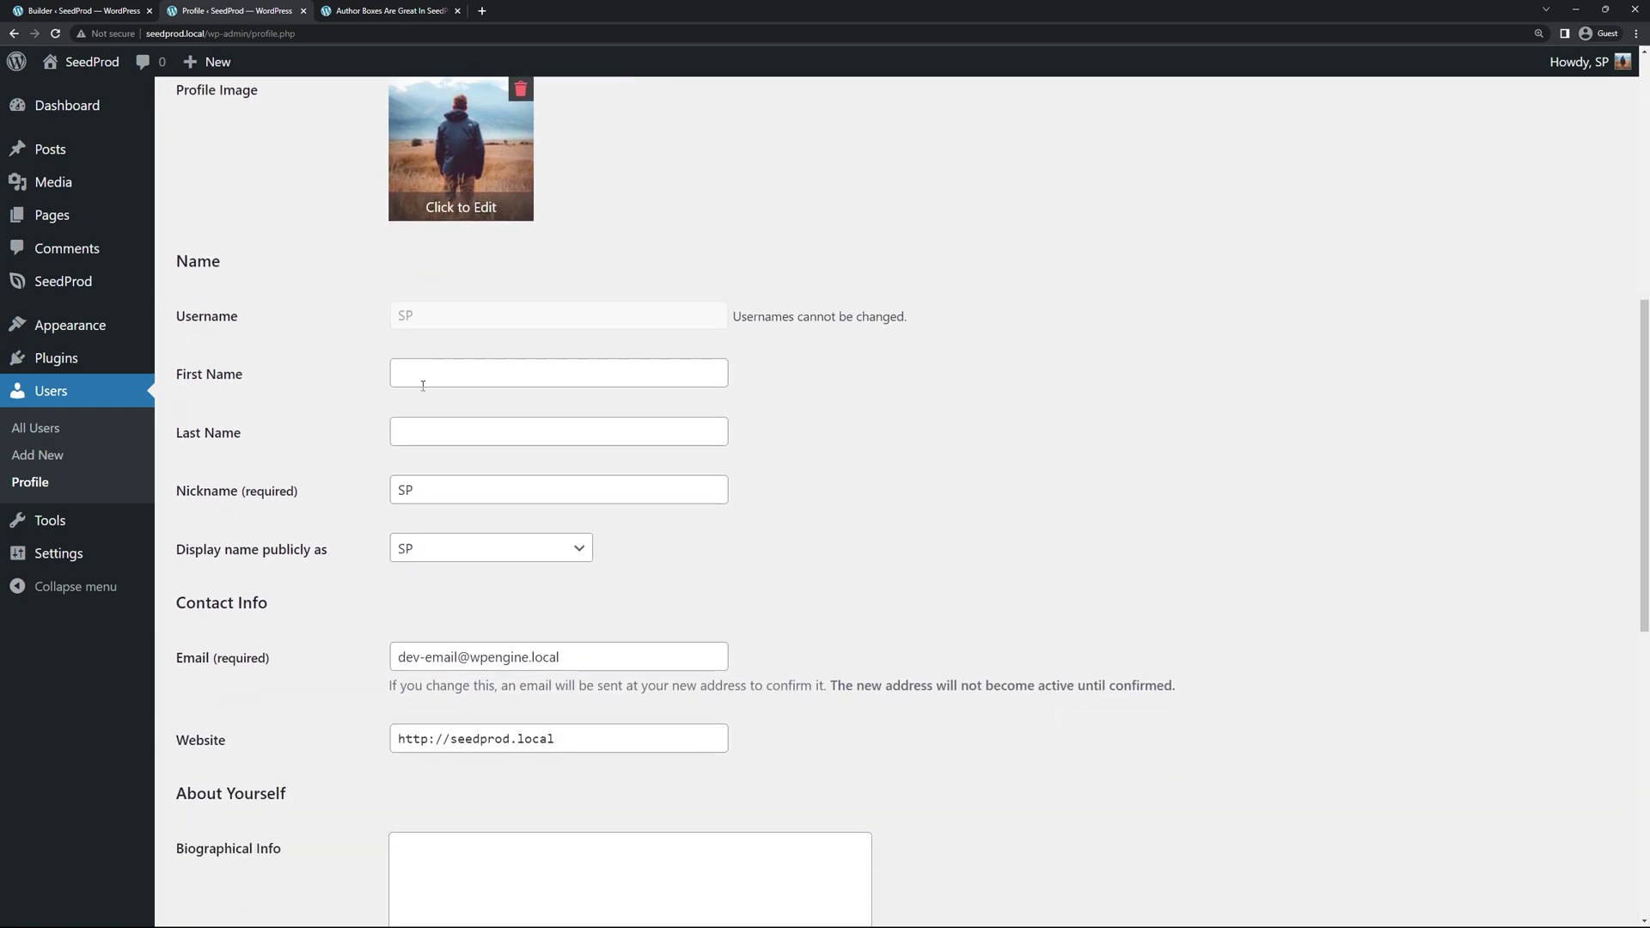
left_click(430, 374)
type("John")
key("Tab")
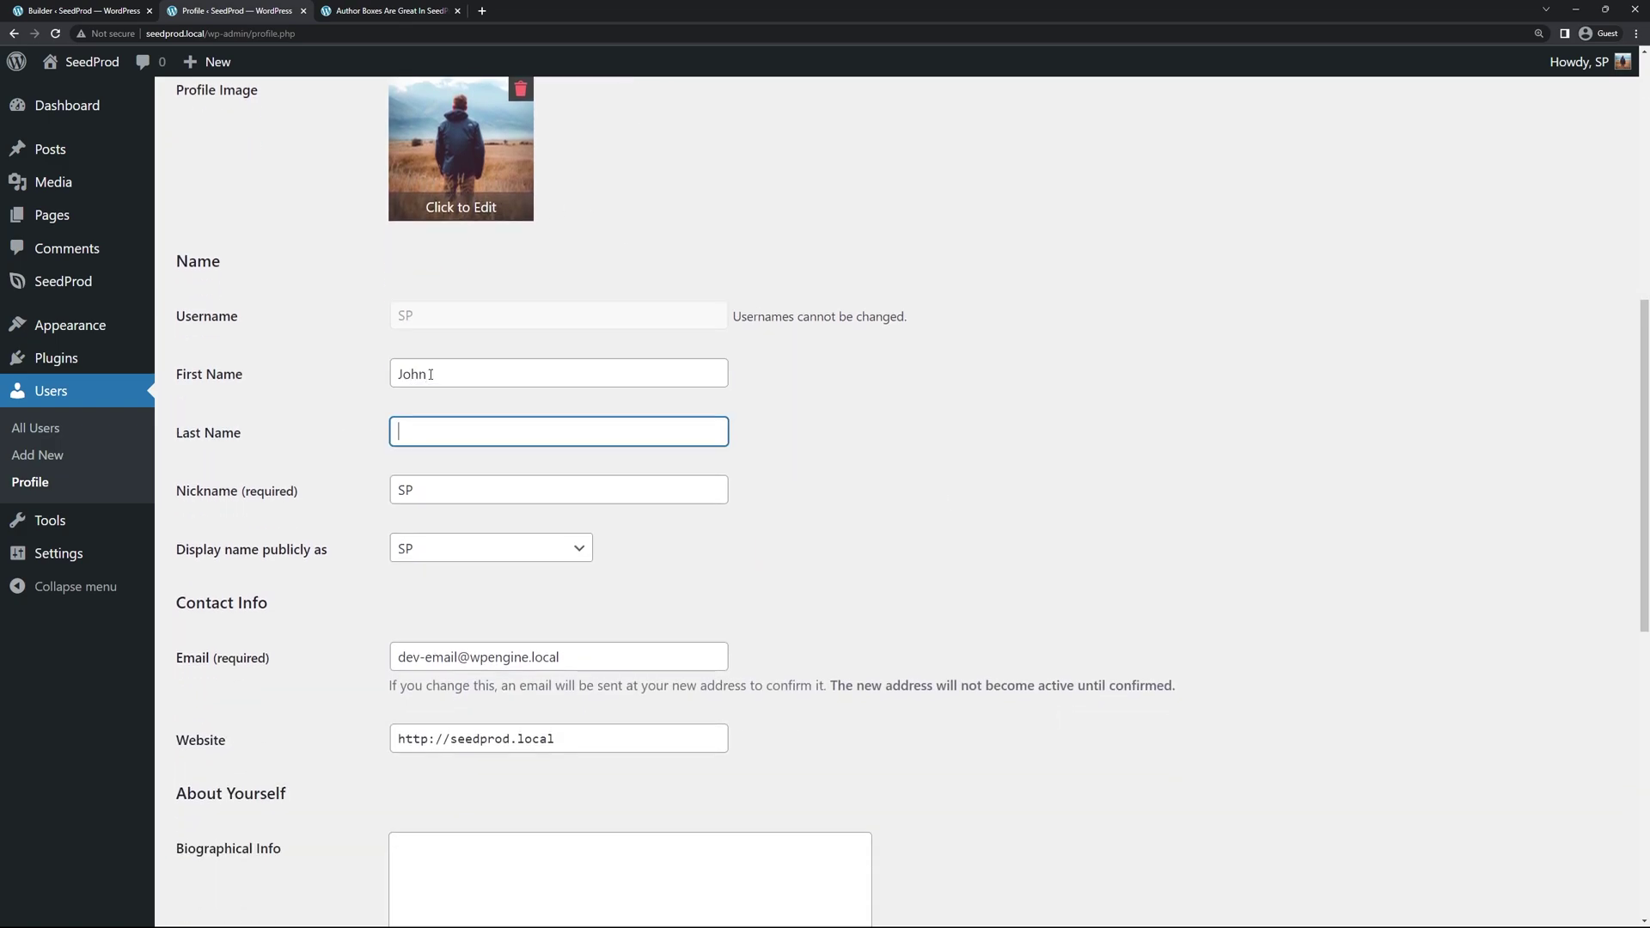
type("Doe")
scroll(480, 320, "down", 1)
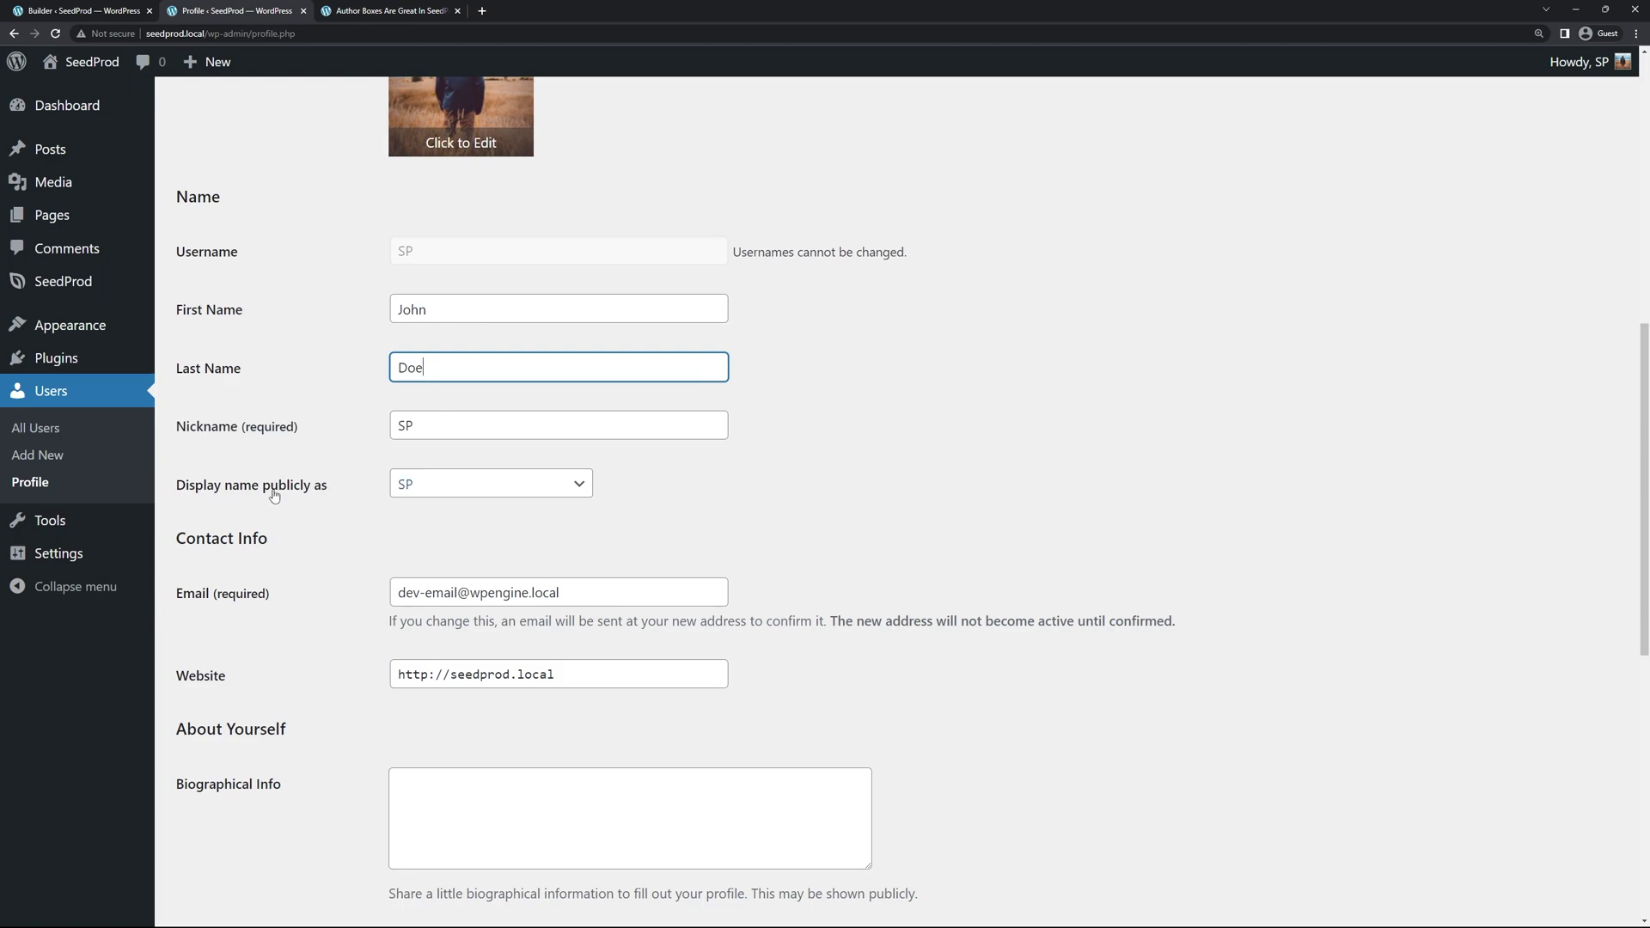
left_click(575, 484)
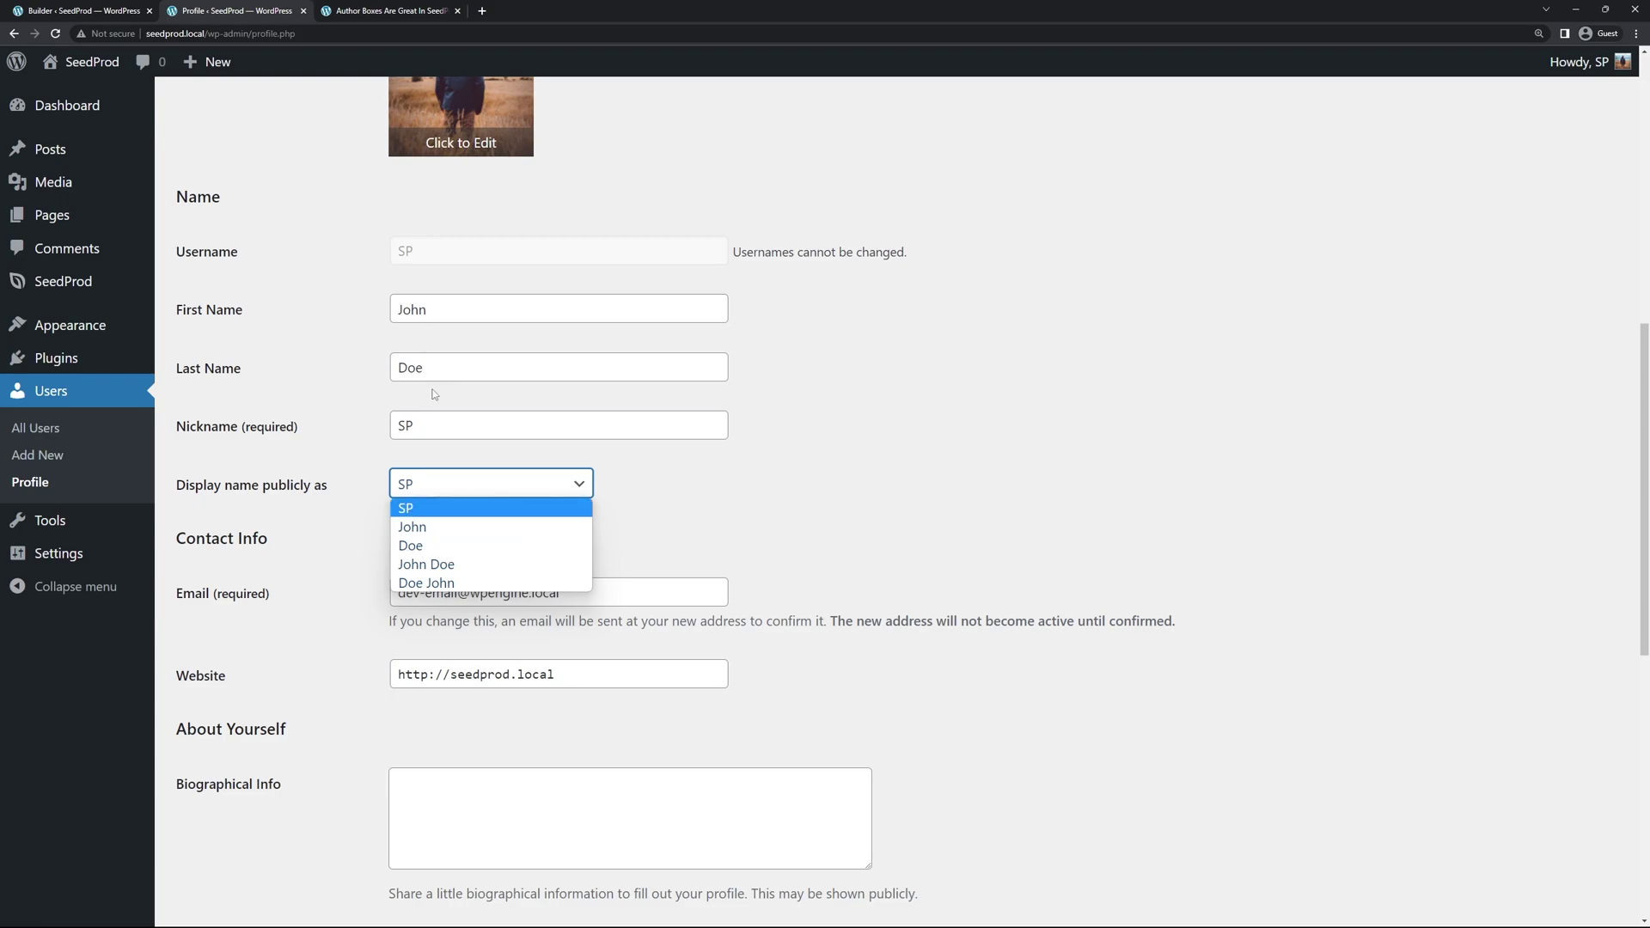
left_click(441, 565)
Step: Fill in the Biographical Info with the "Lorem ipsum dolor sit amet, consectetur adipiscing elit" sample paragraph and update the profile
scroll(913, 432, "down", 3)
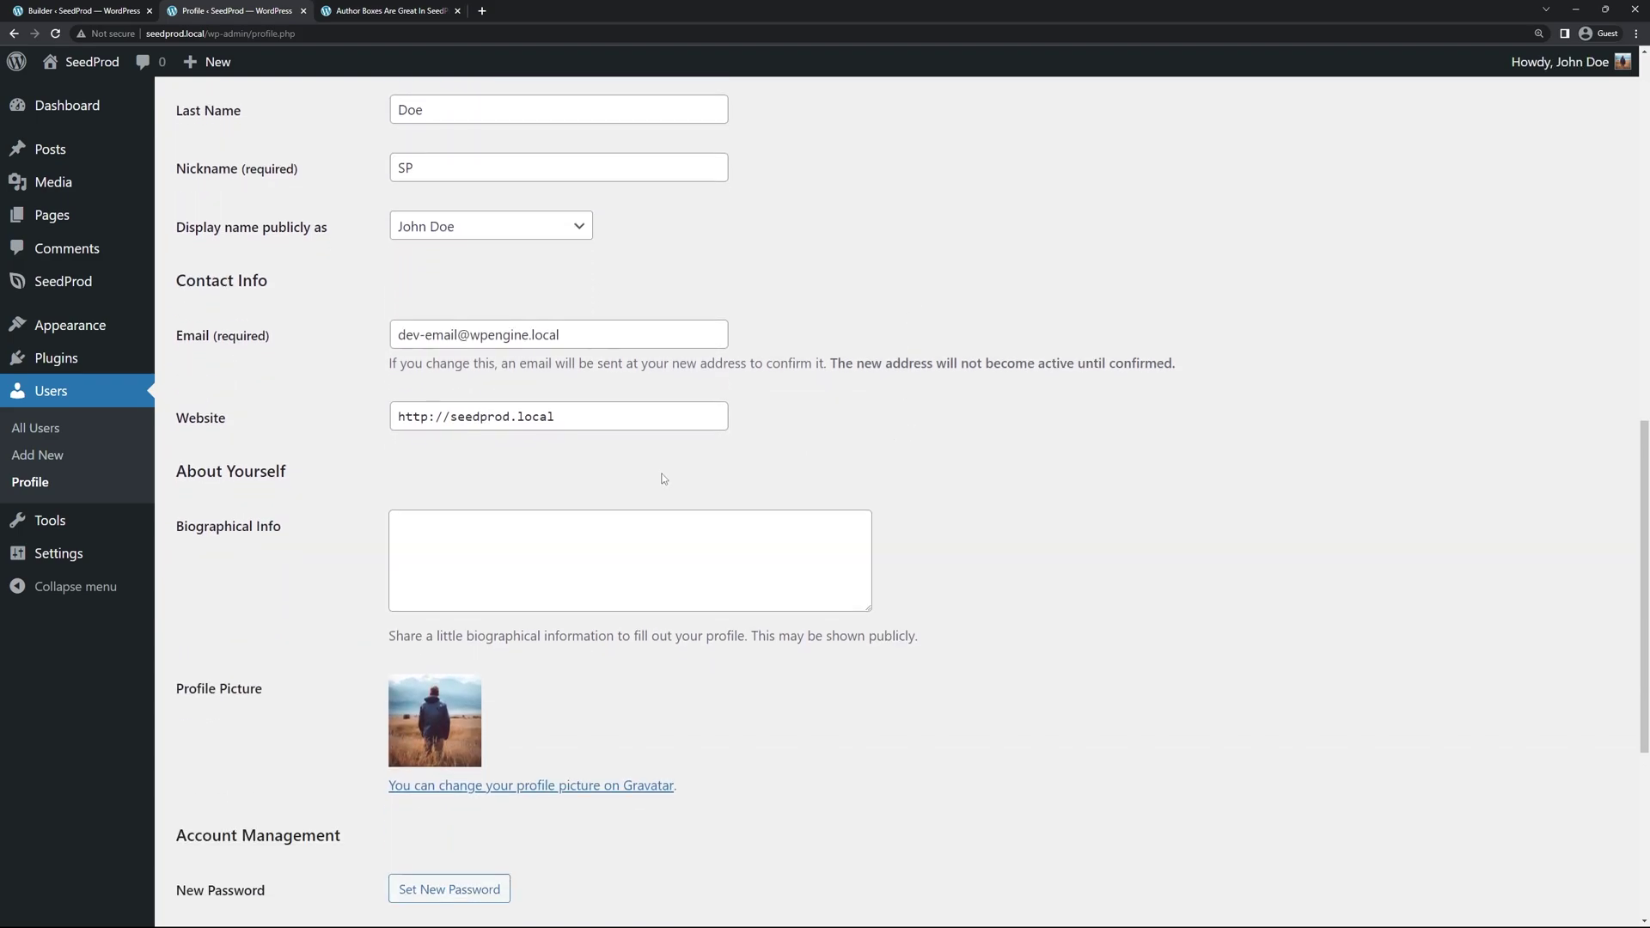
left_click_drag(588, 421, 361, 424)
left_click(531, 448)
scroll(885, 557, "down", 2)
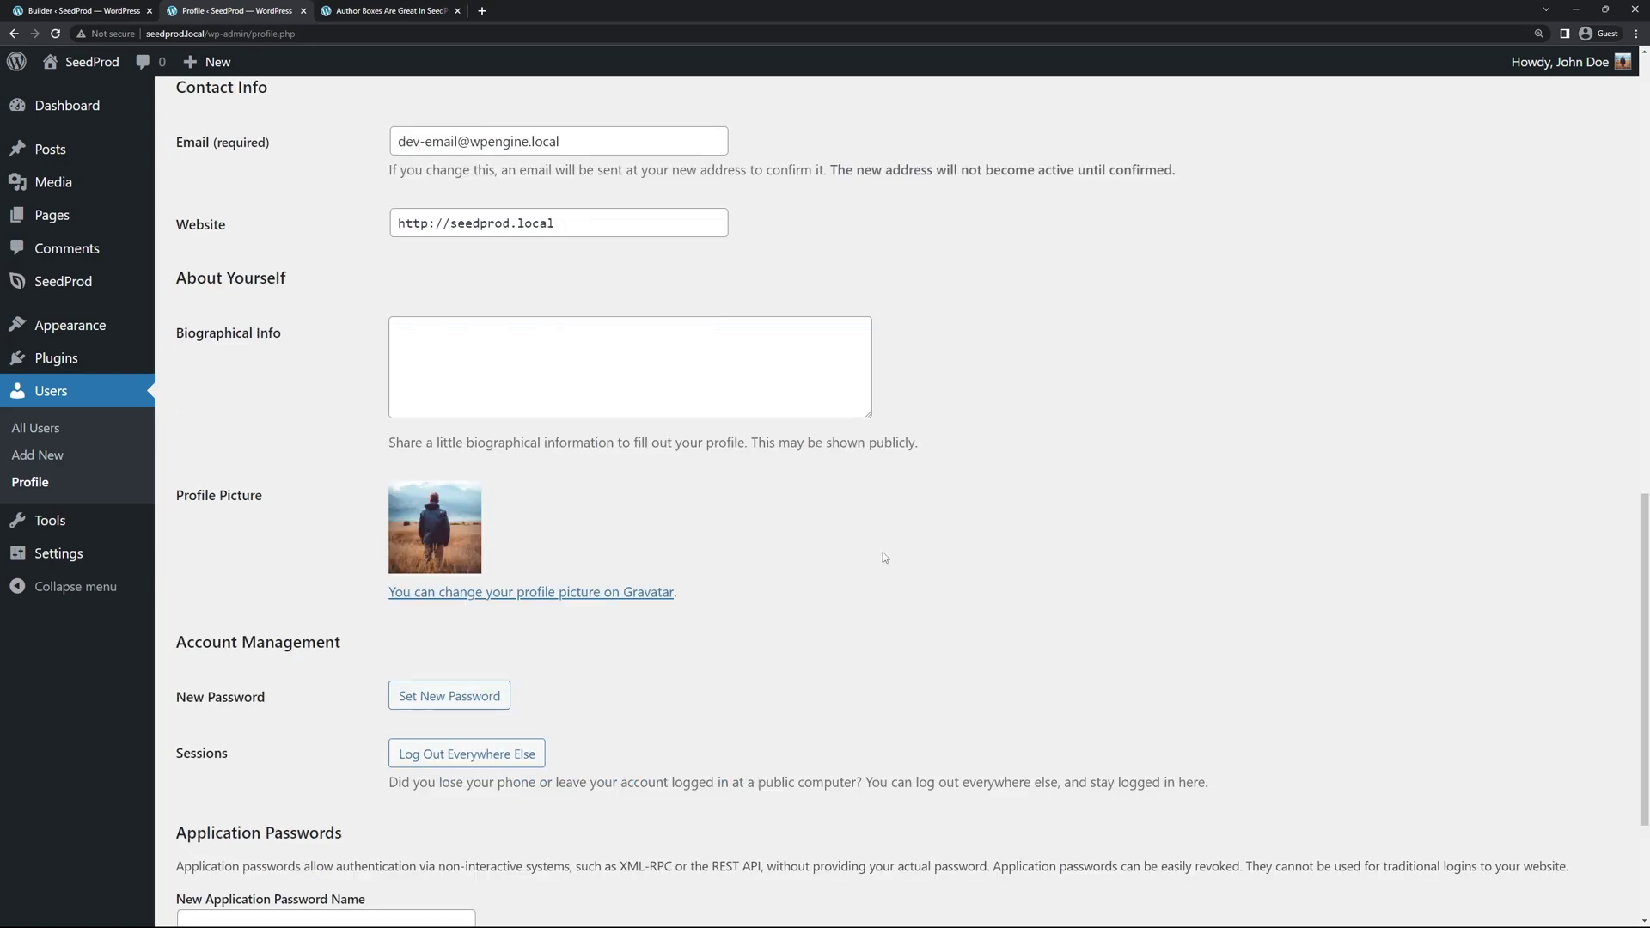
left_click(487, 352)
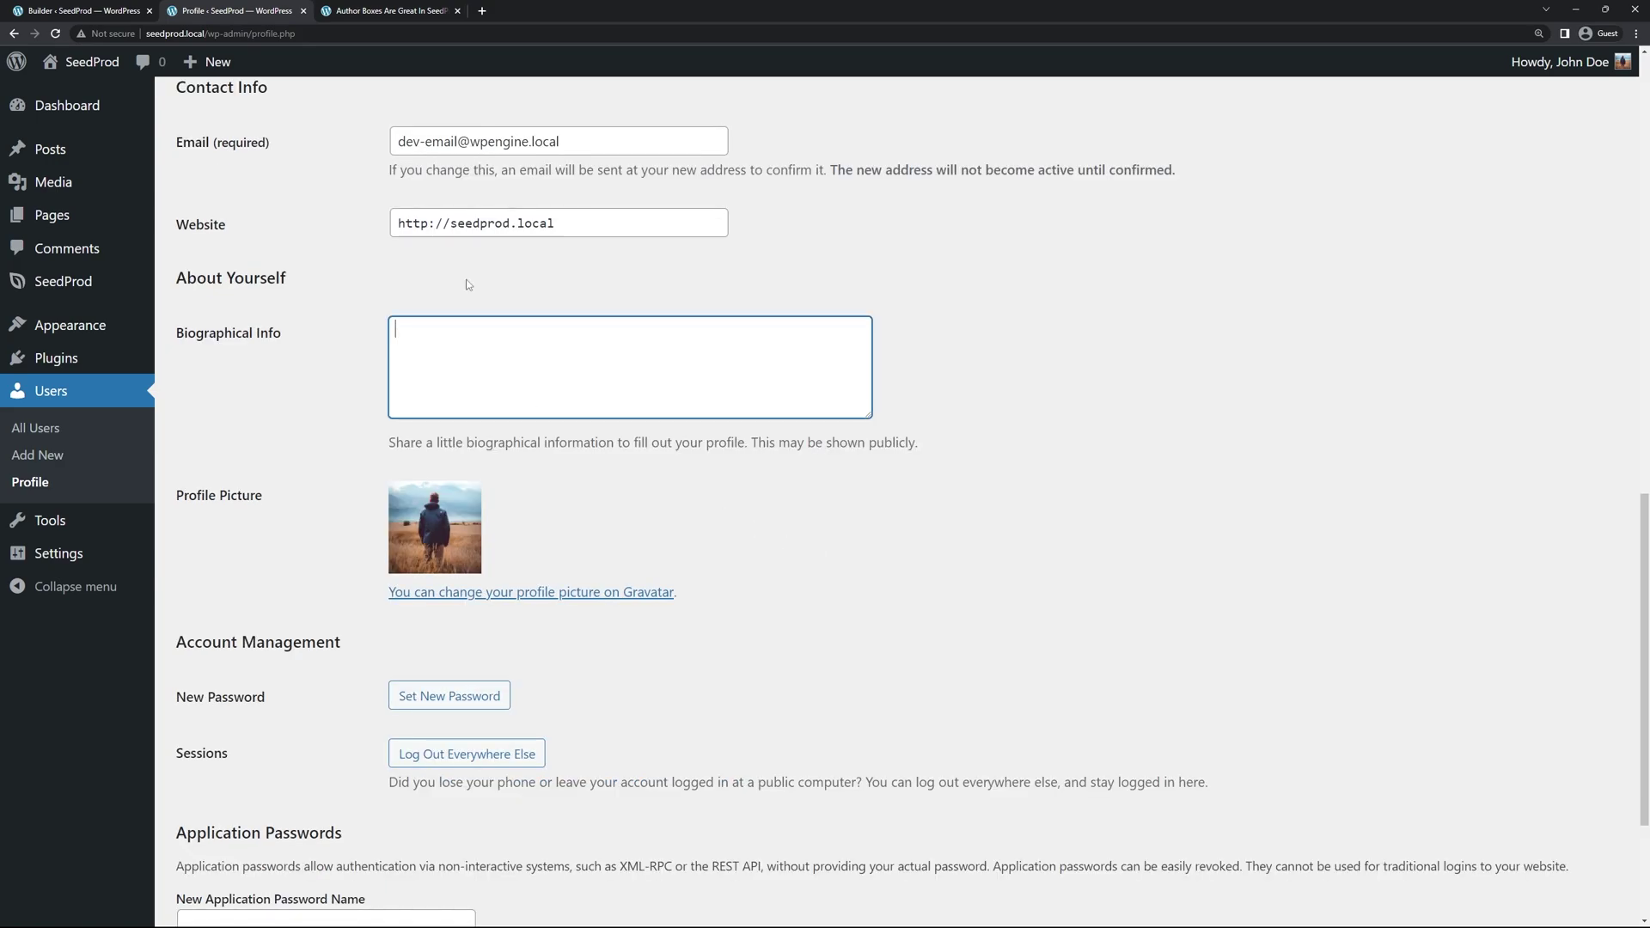
type("Lorem ipsum dolor sit amet, consectetur adipiscing elit. Nullam sollicitudin neque ut turpis pellentesque commodo. Duis finibus cursus nisi, eget aliquet lacus molestie in. Praesent nec lectus dignissim, bibendum purus in, pulvinar lacus. Sed faucibus facilisis purus id semper. Suspendisse vestibulum pellentesque mauris, ac volutpat quam bibendum ac.")
scroll(1028, 353, "down", 3)
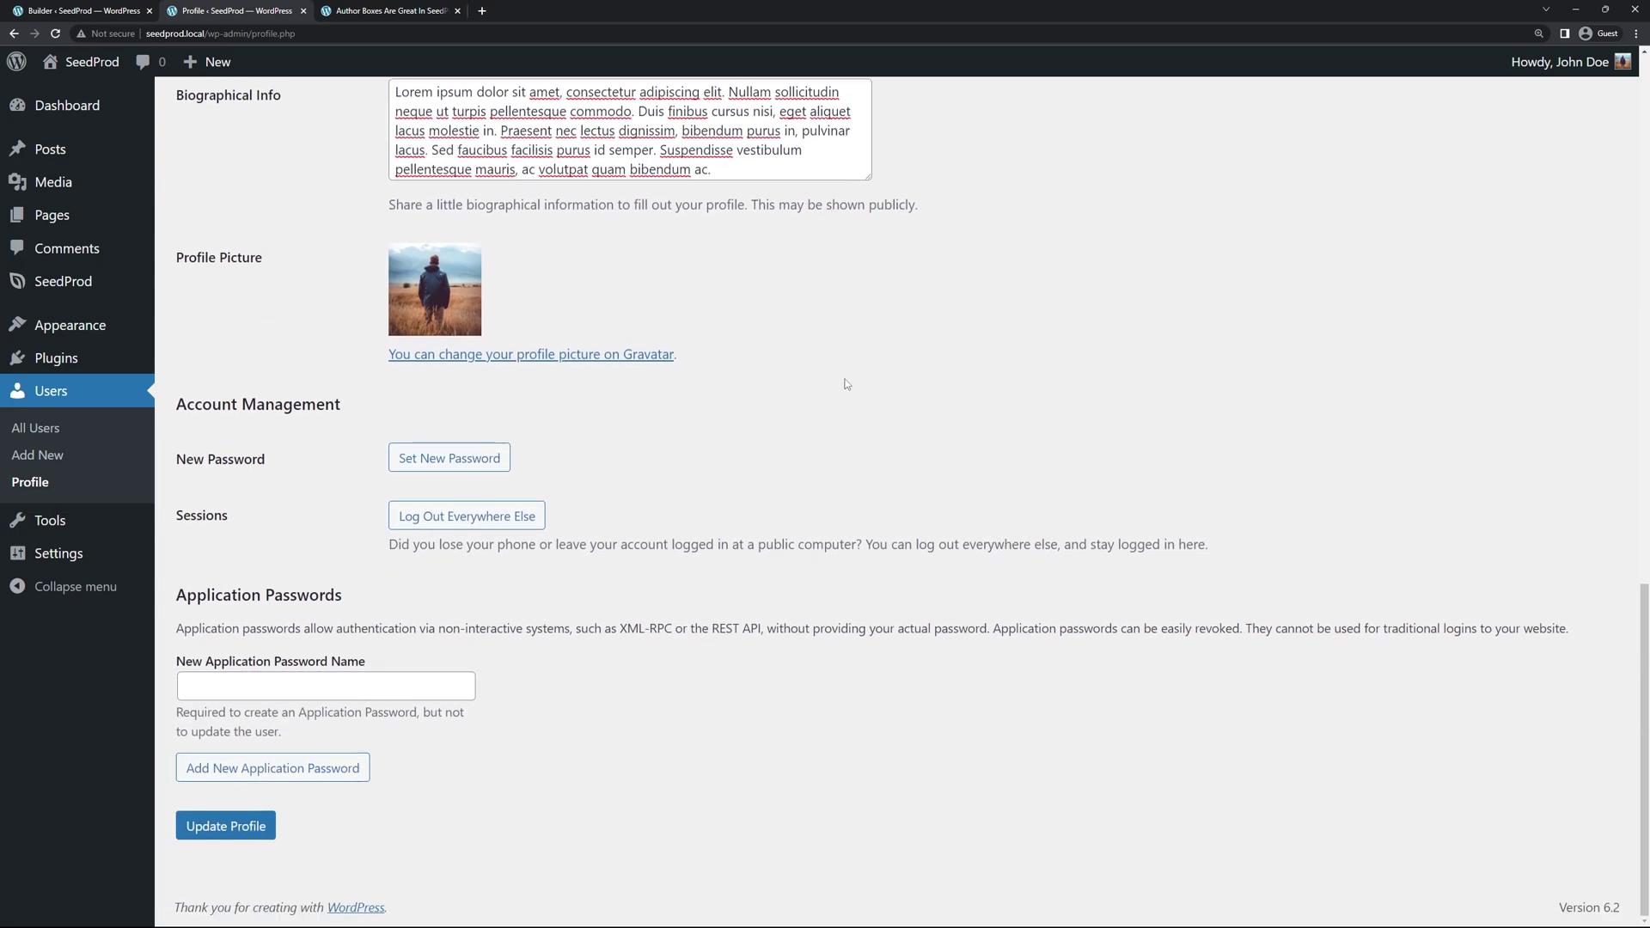
left_click(239, 830)
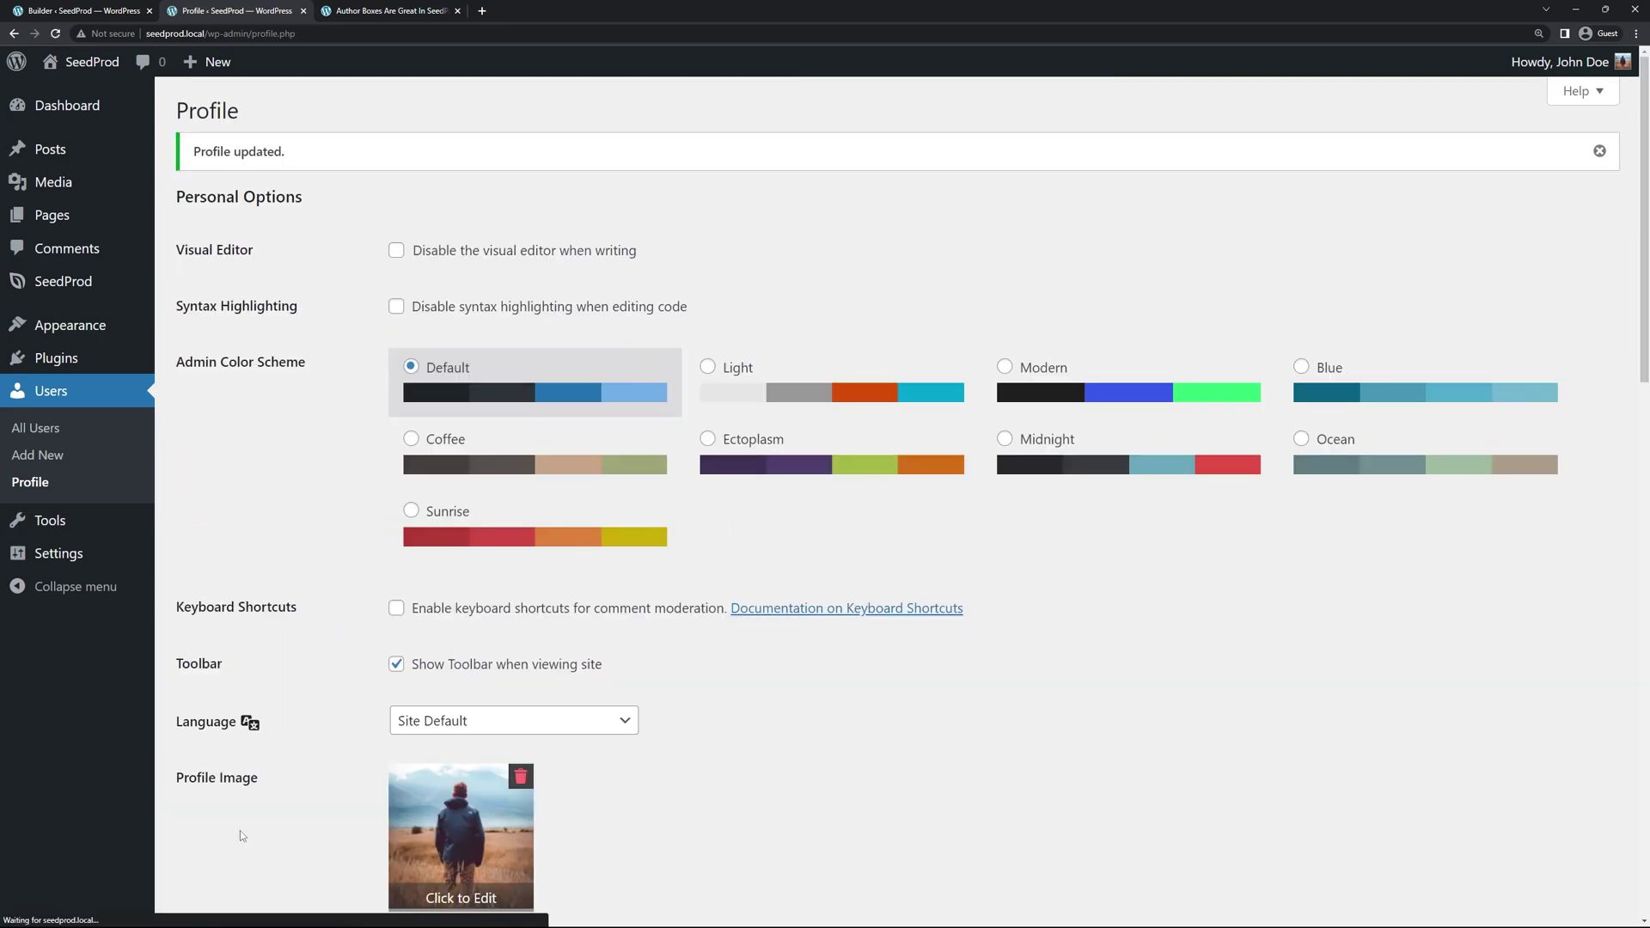
Step: Return to the SeedProd builder, save the template, and reload it to refresh the Author Box with the updated profile details
left_click(105, 14)
scroll(1088, 514, "up", 4)
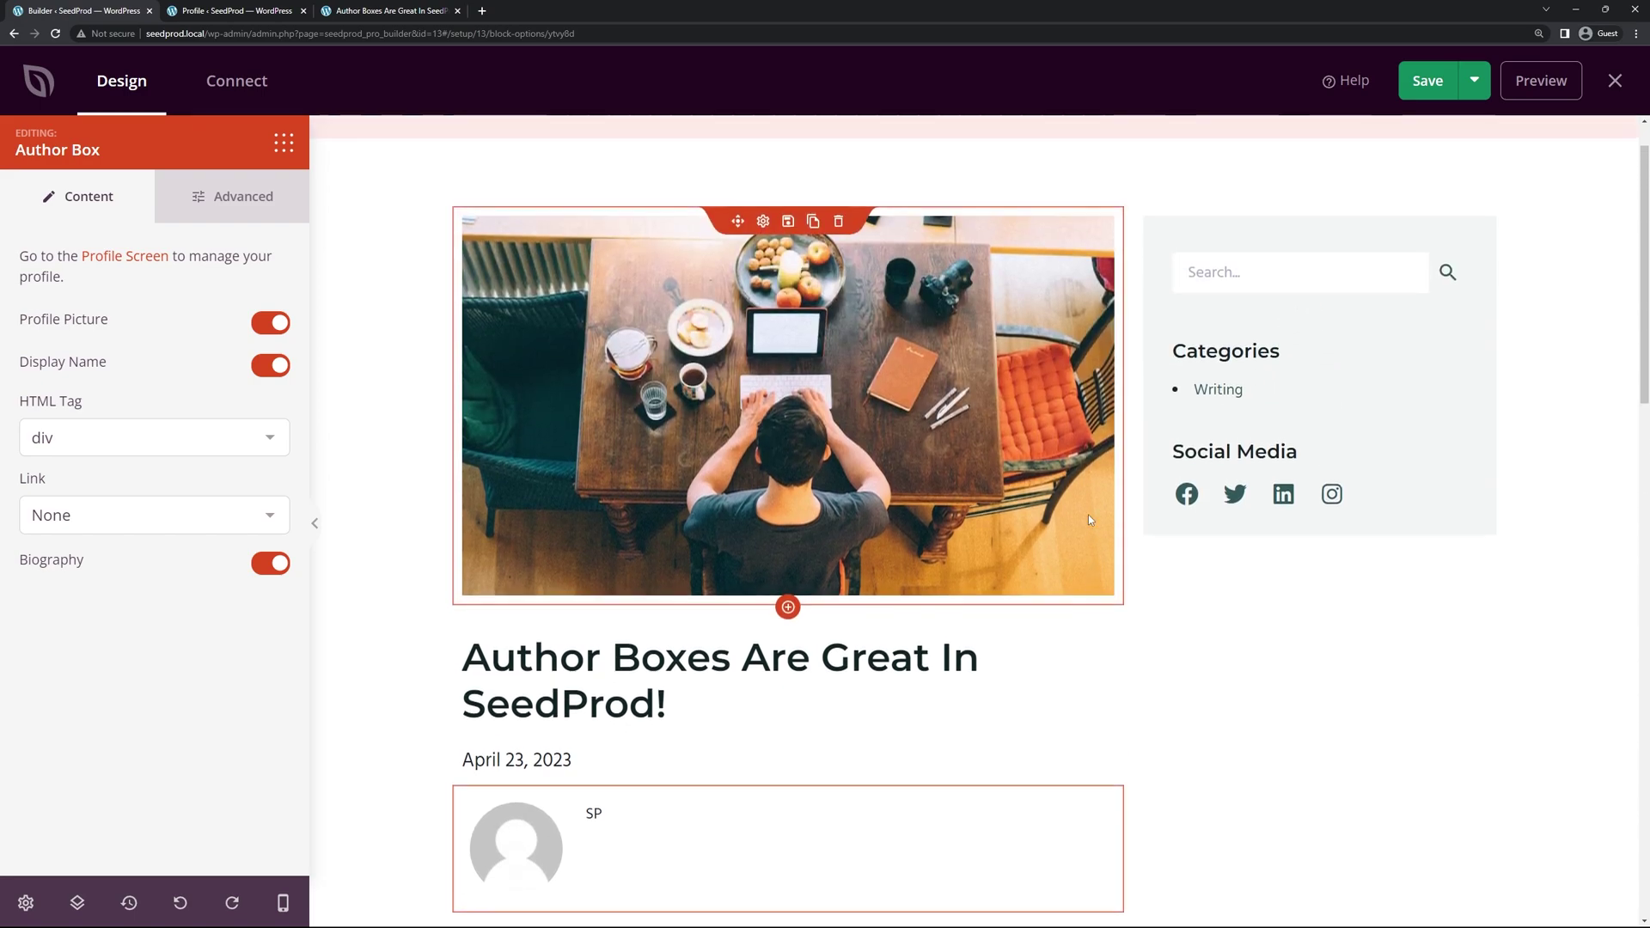
scroll(1083, 513, "down", 1)
scroll(1071, 511, "down", 2)
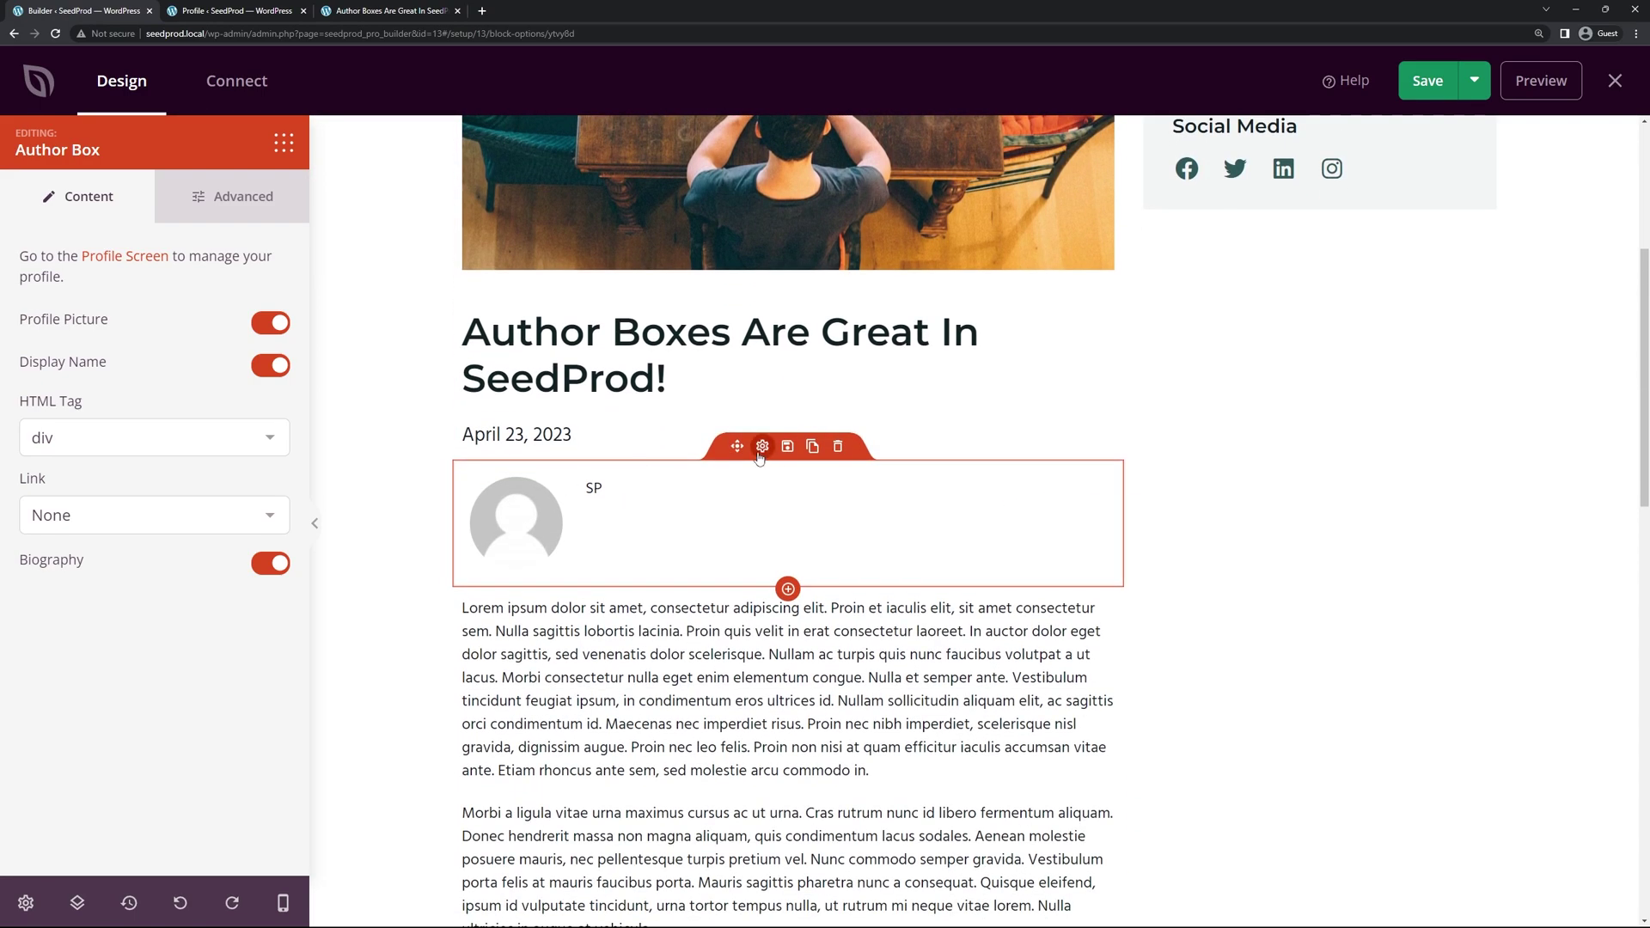
left_click(1423, 83)
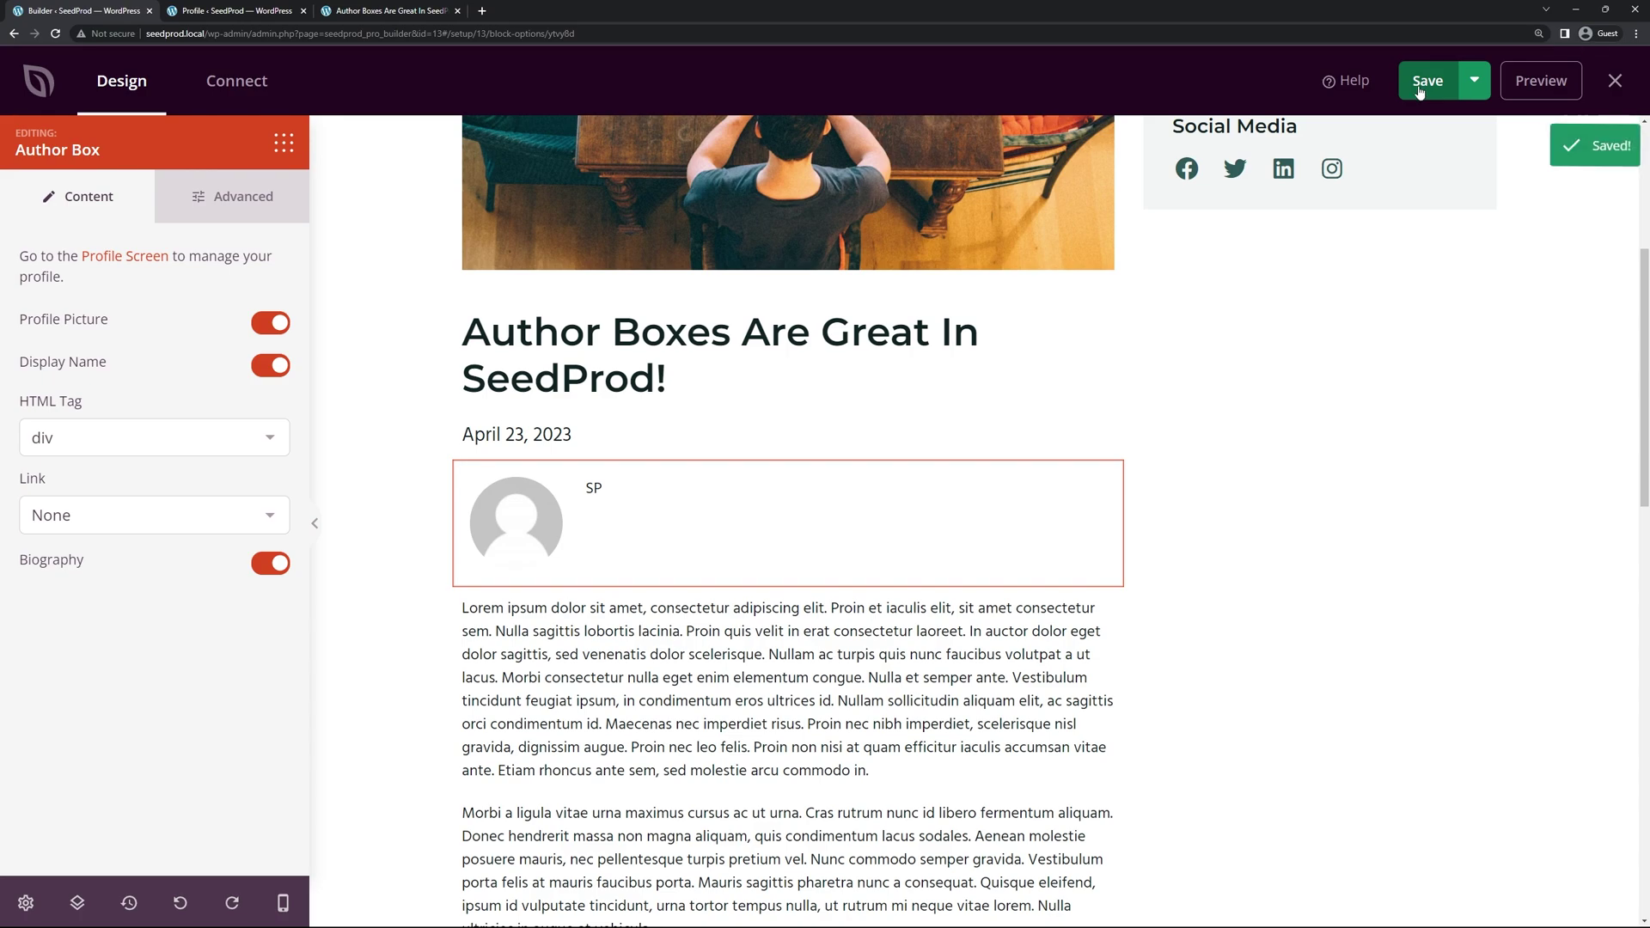
left_click(54, 34)
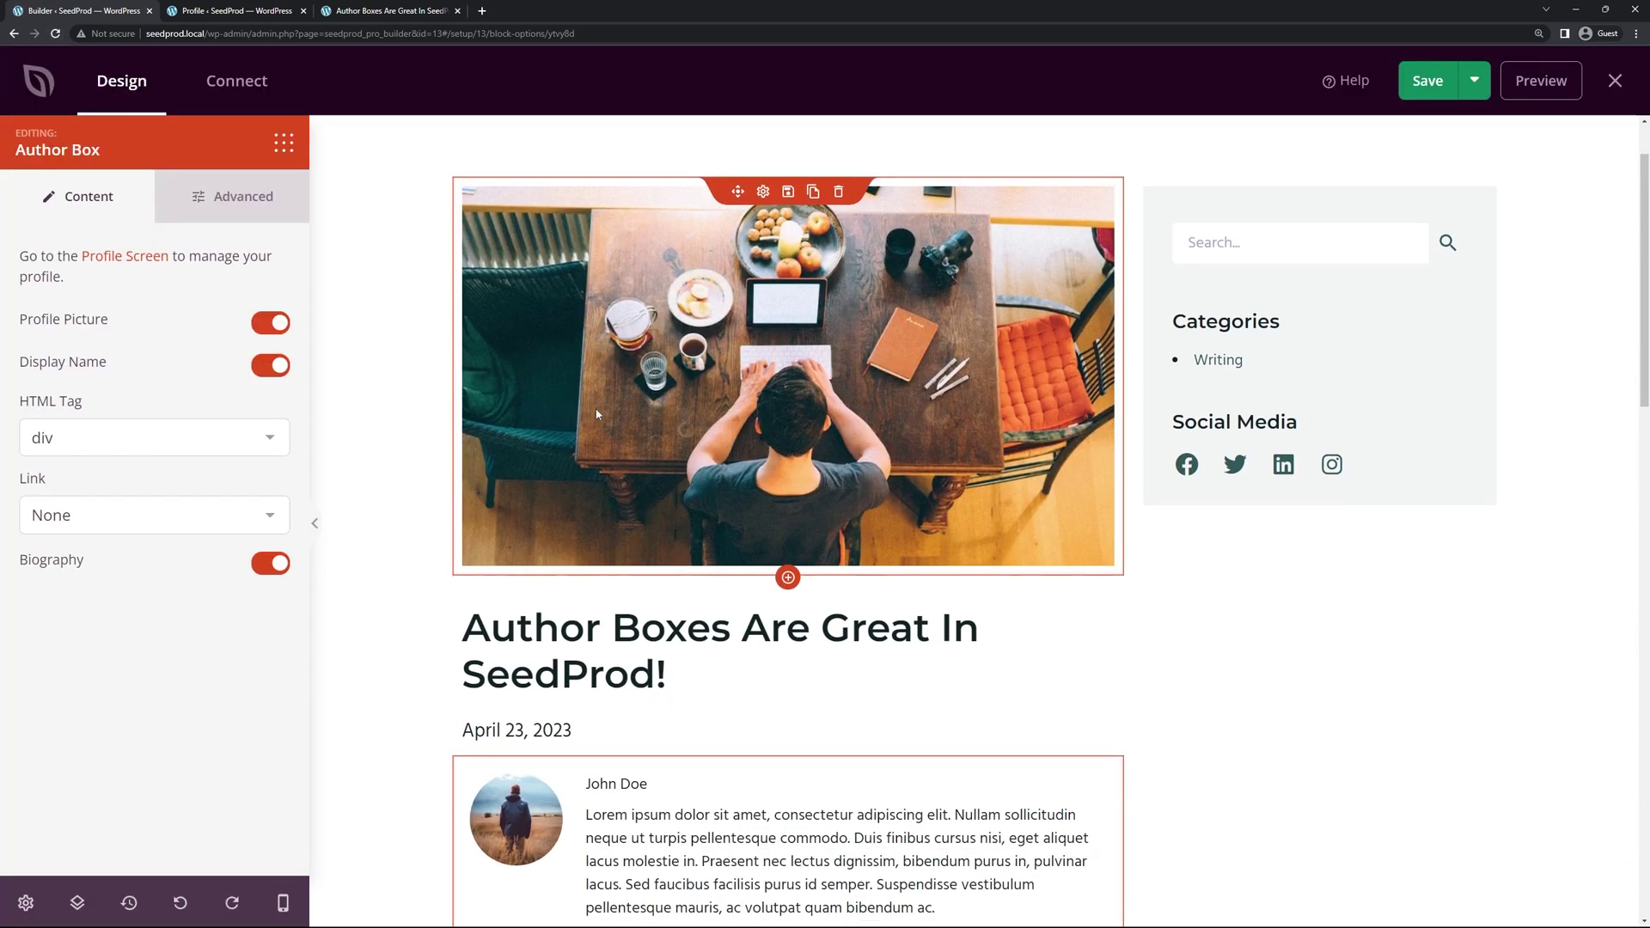
Step: Set the Author Box link to Website, and switch the biography off and back on
scroll(624, 384, "down", 1)
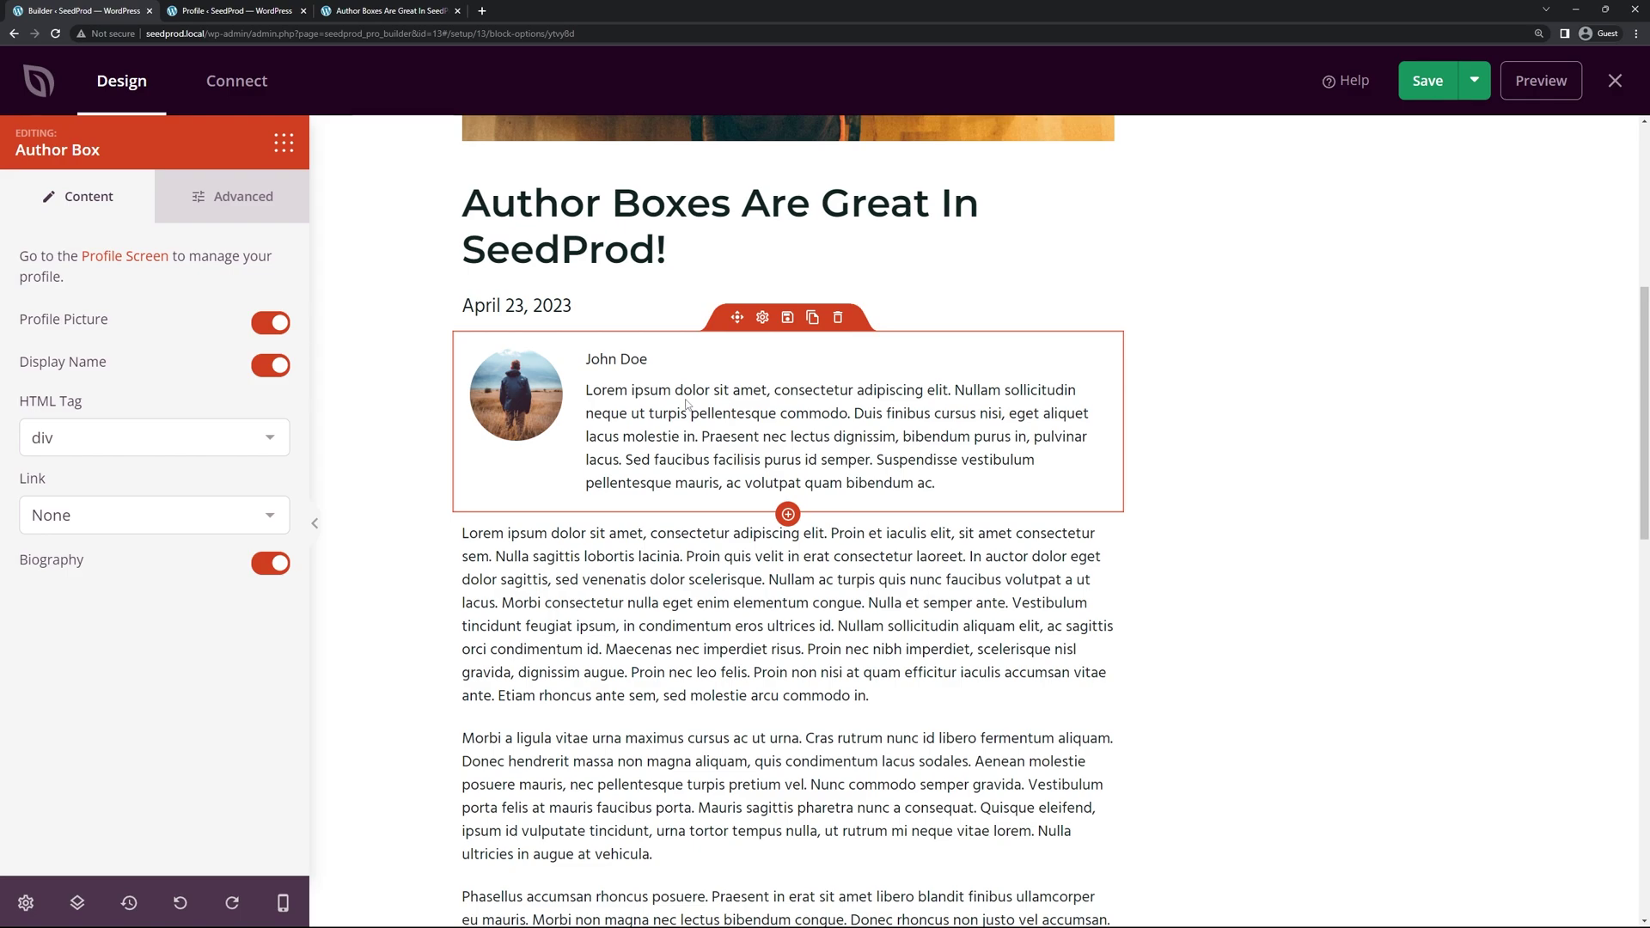
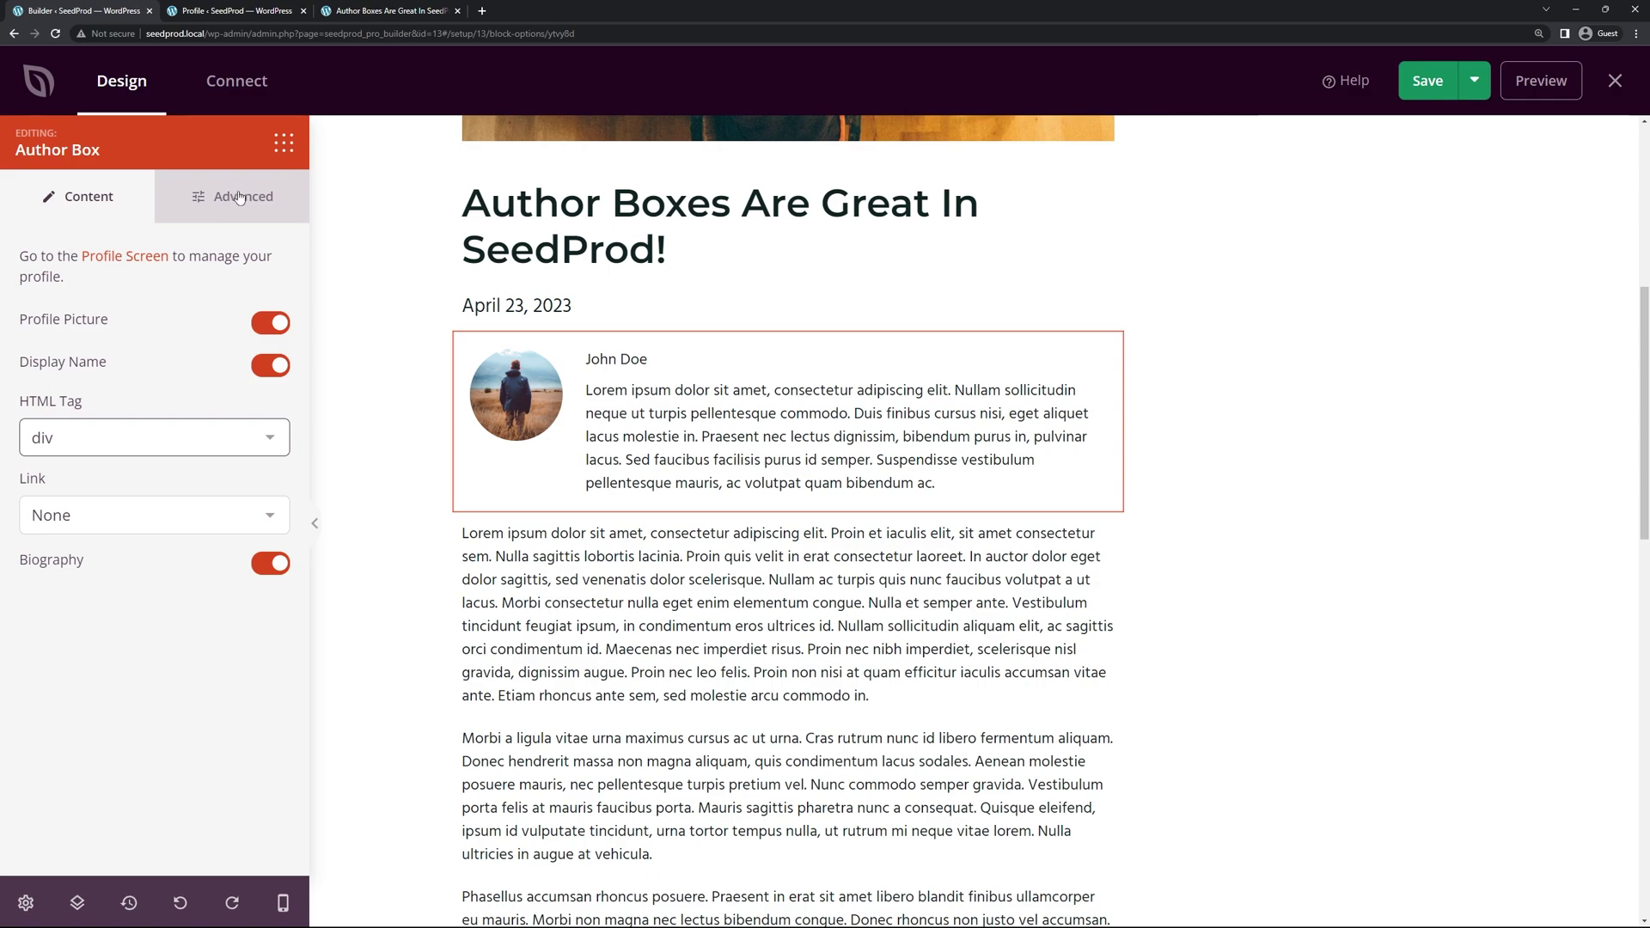
left_click(102, 518)
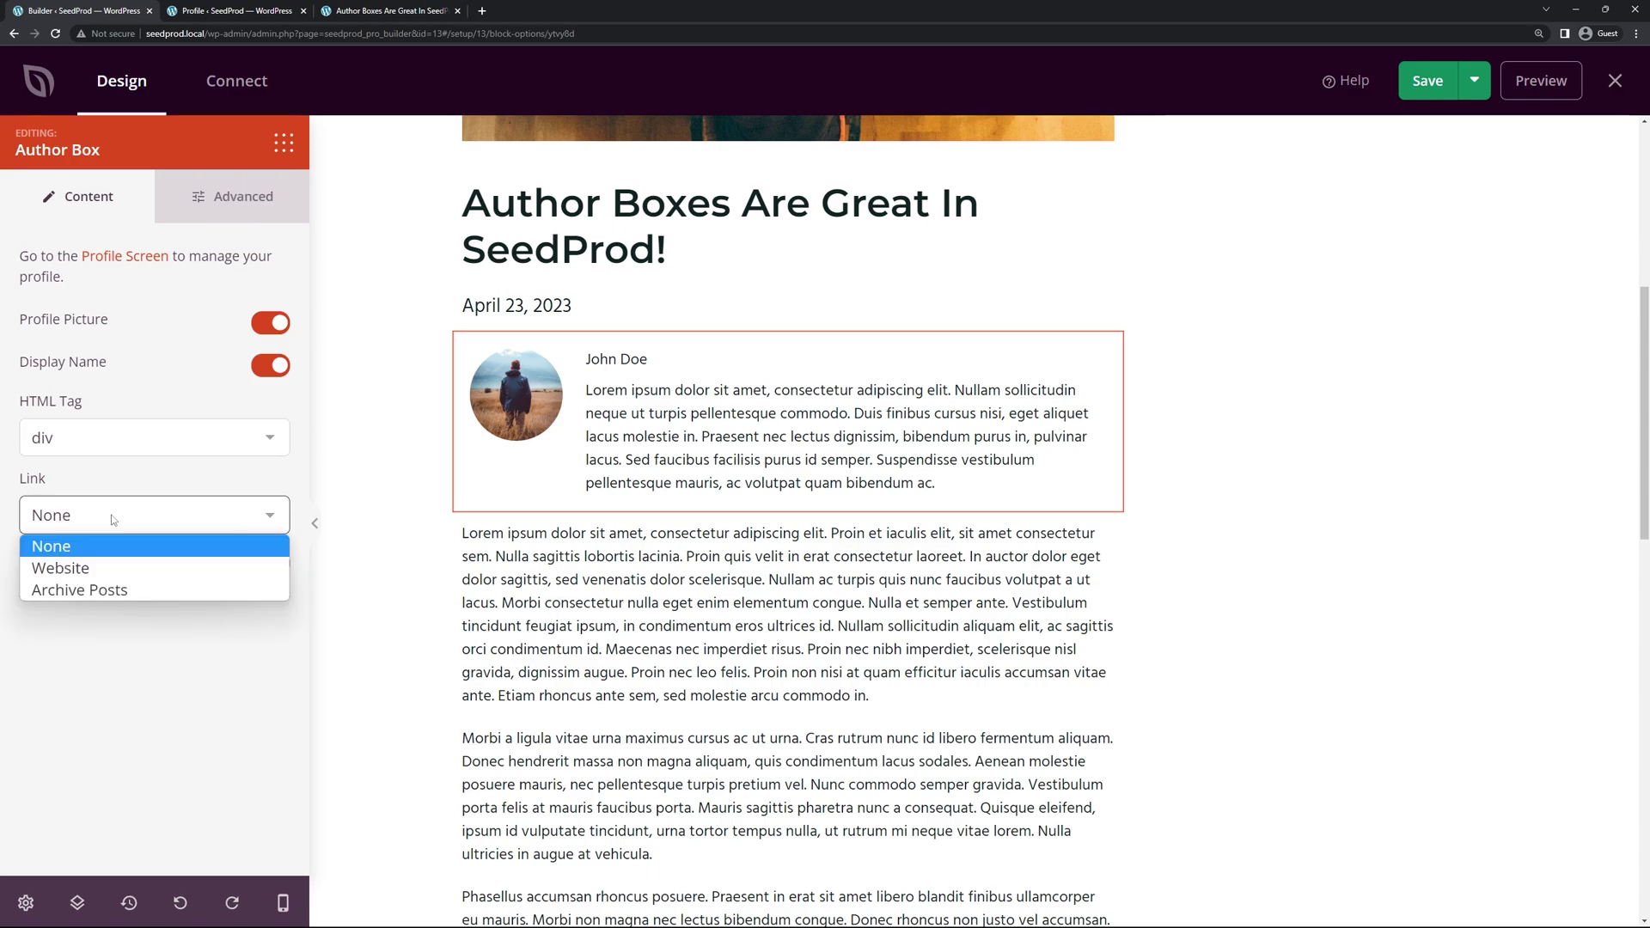
left_click(103, 569)
left_click(275, 564)
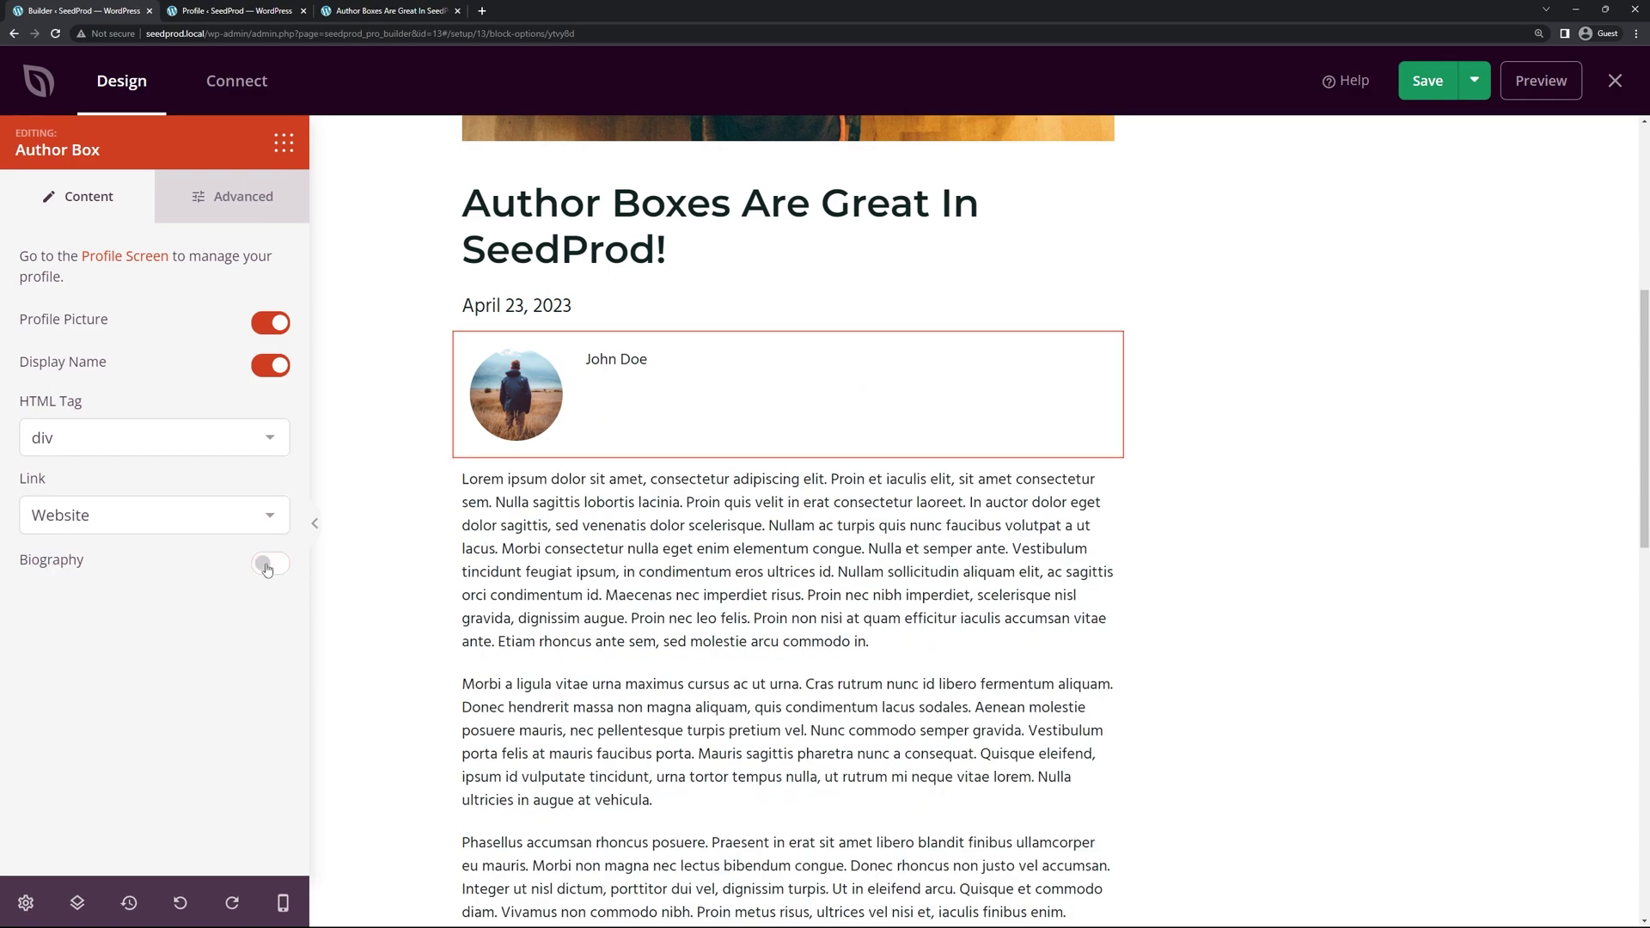
left_click(268, 567)
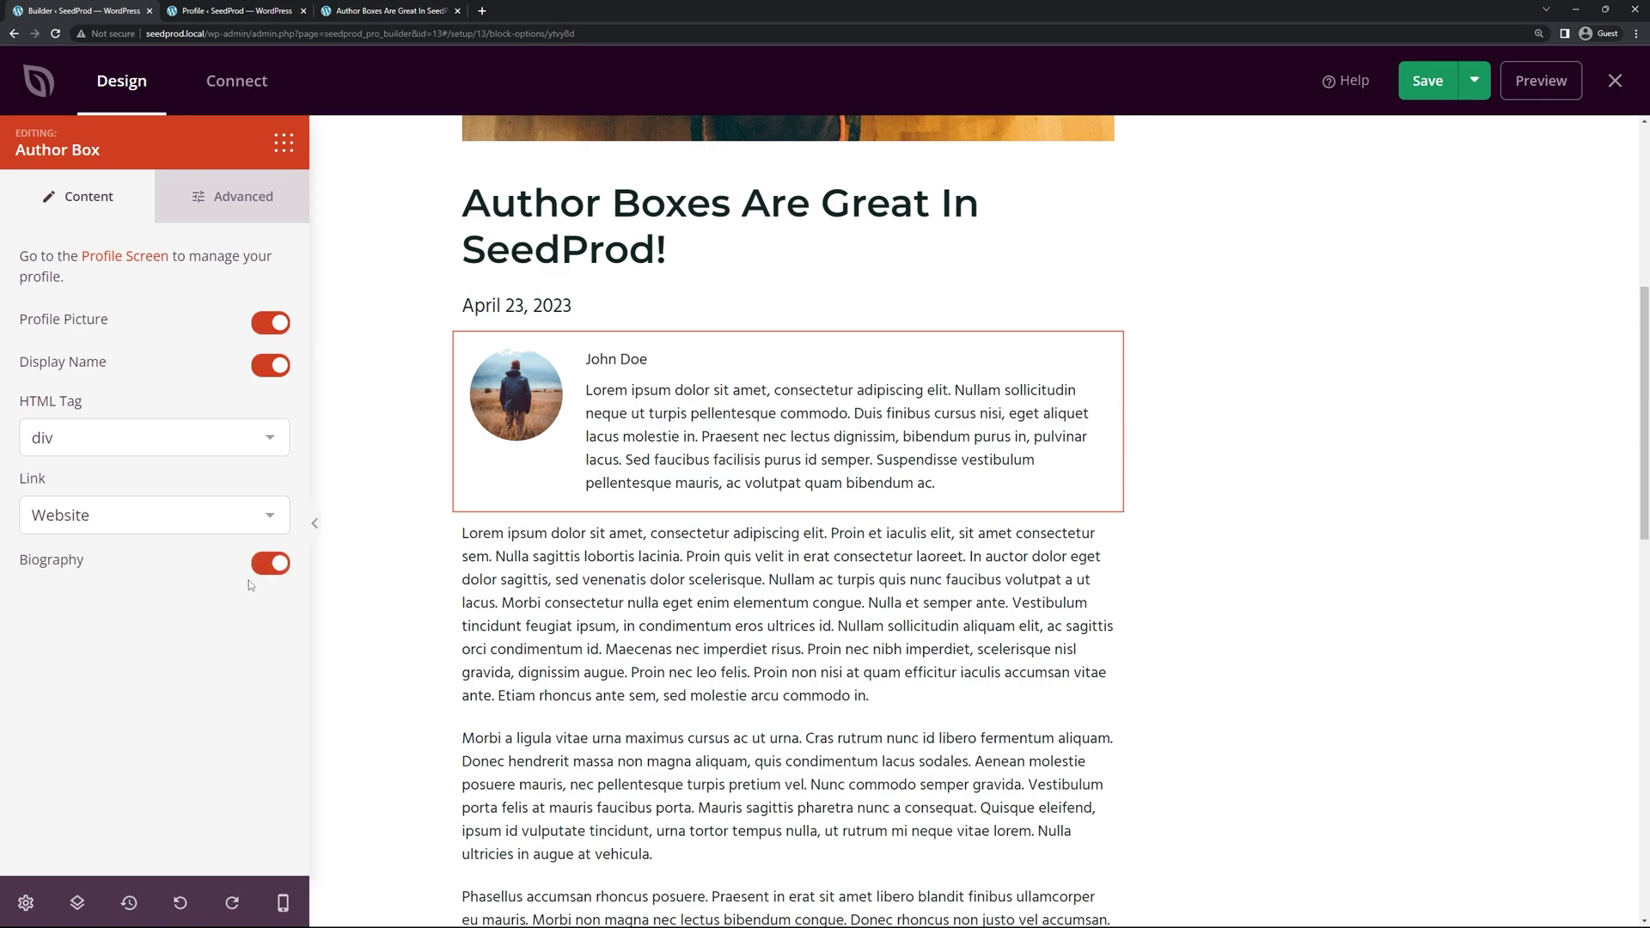
Step: Style the author name with the Default font family, font size 20, line height 0.9 and letter spacing 0
left_click(238, 199)
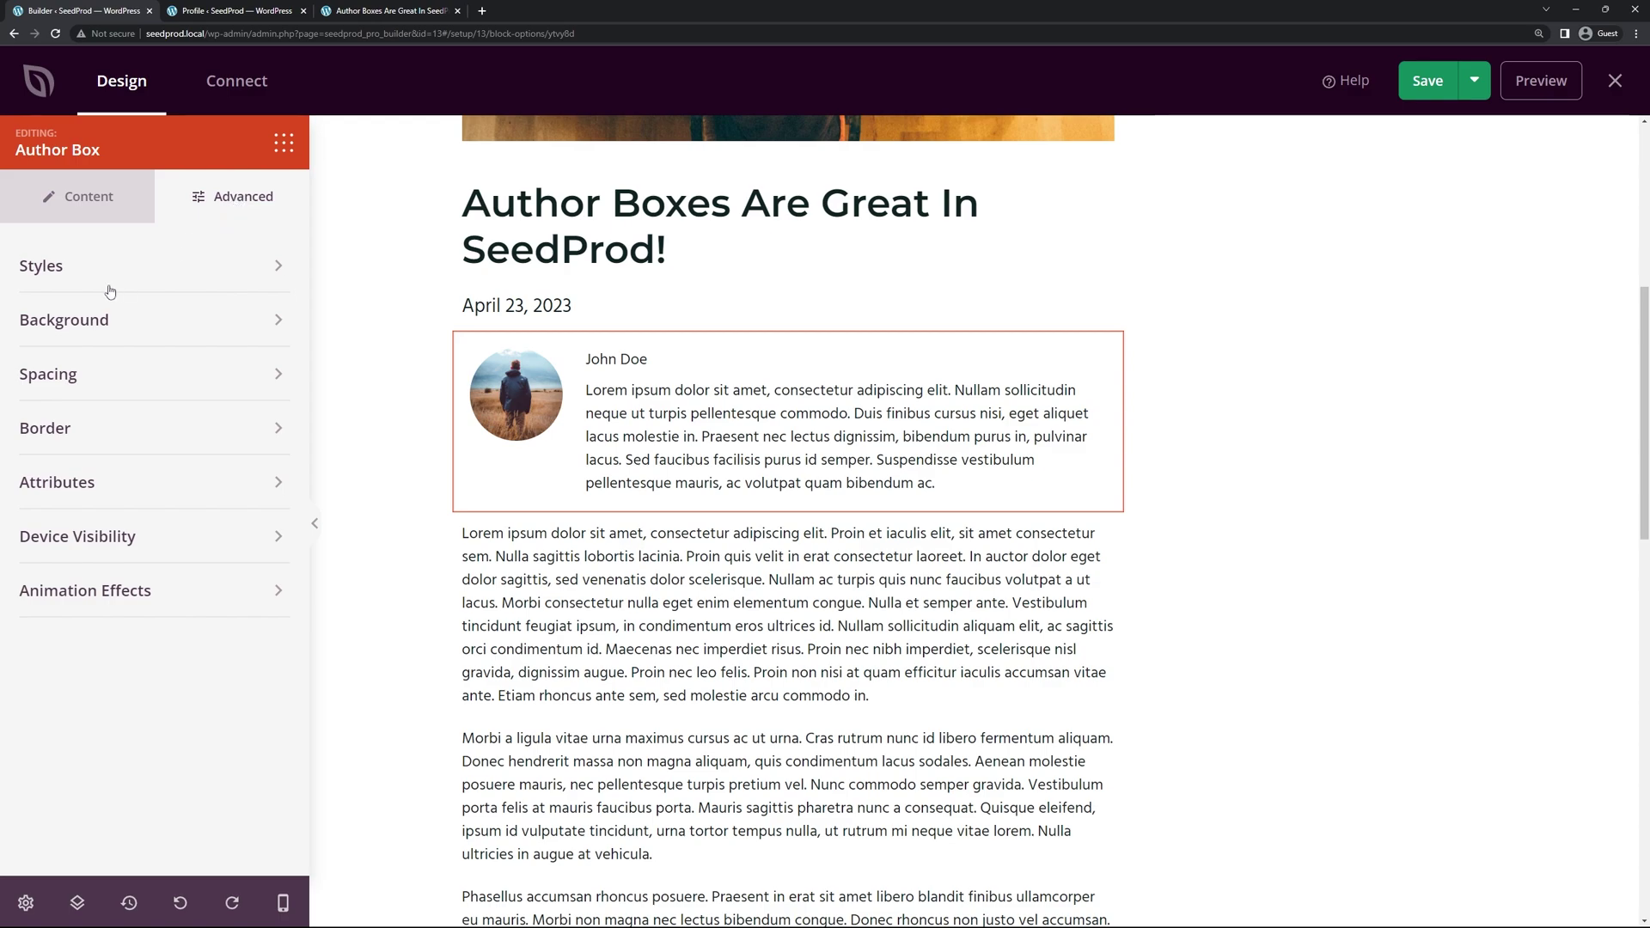
left_click(67, 271)
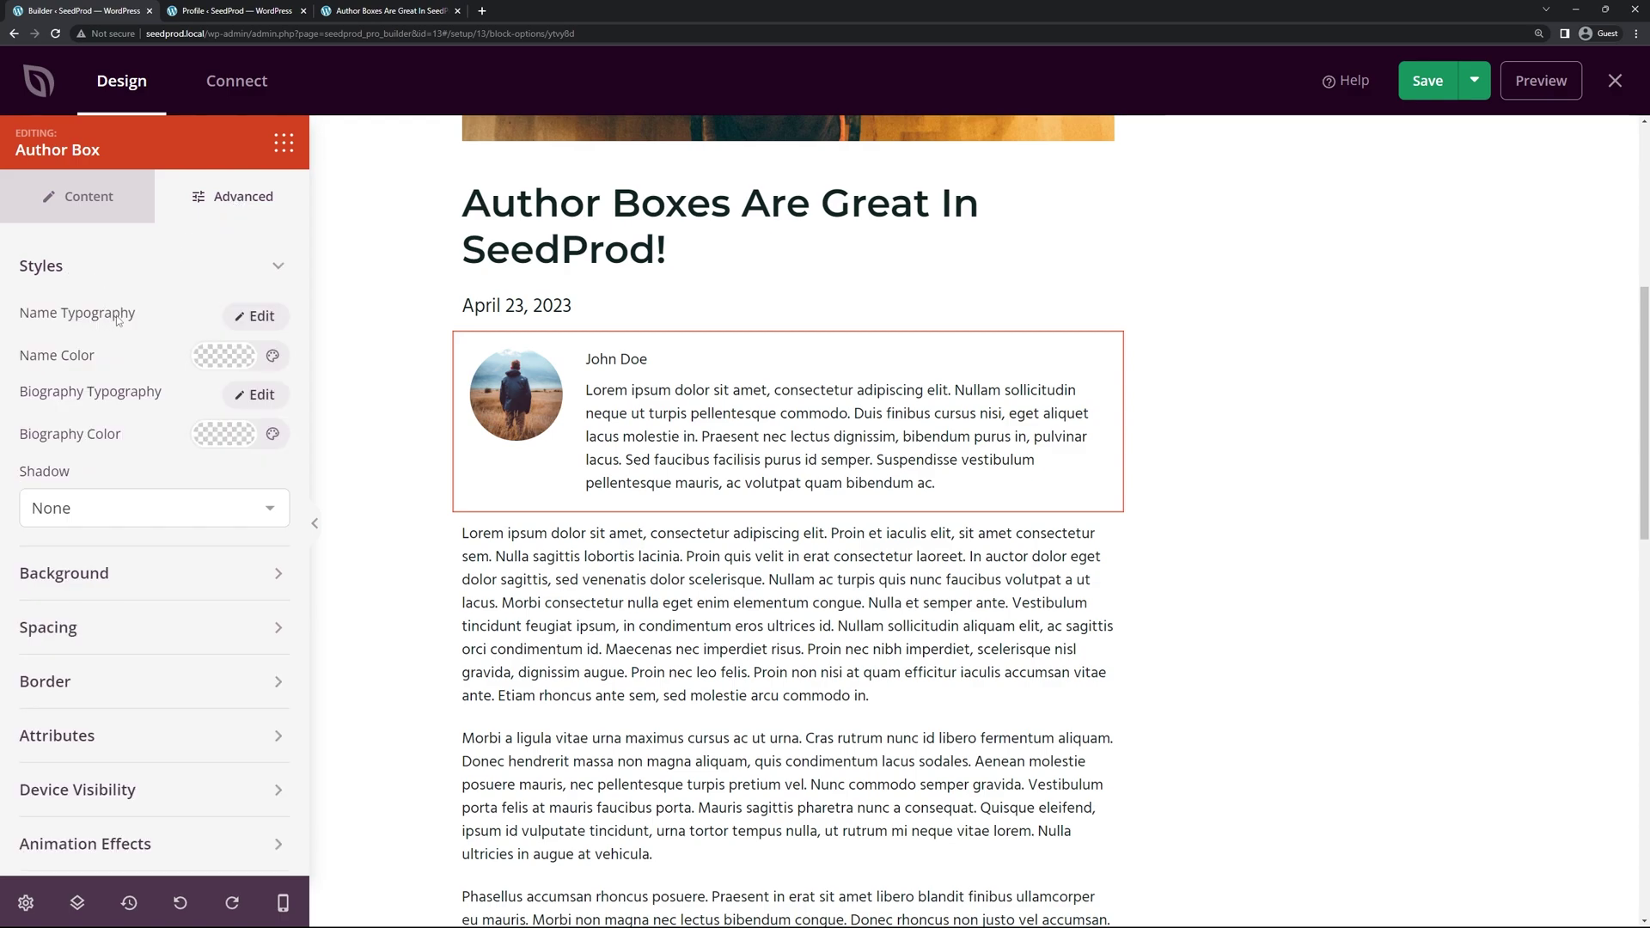
left_click(258, 317)
left_click(156, 402)
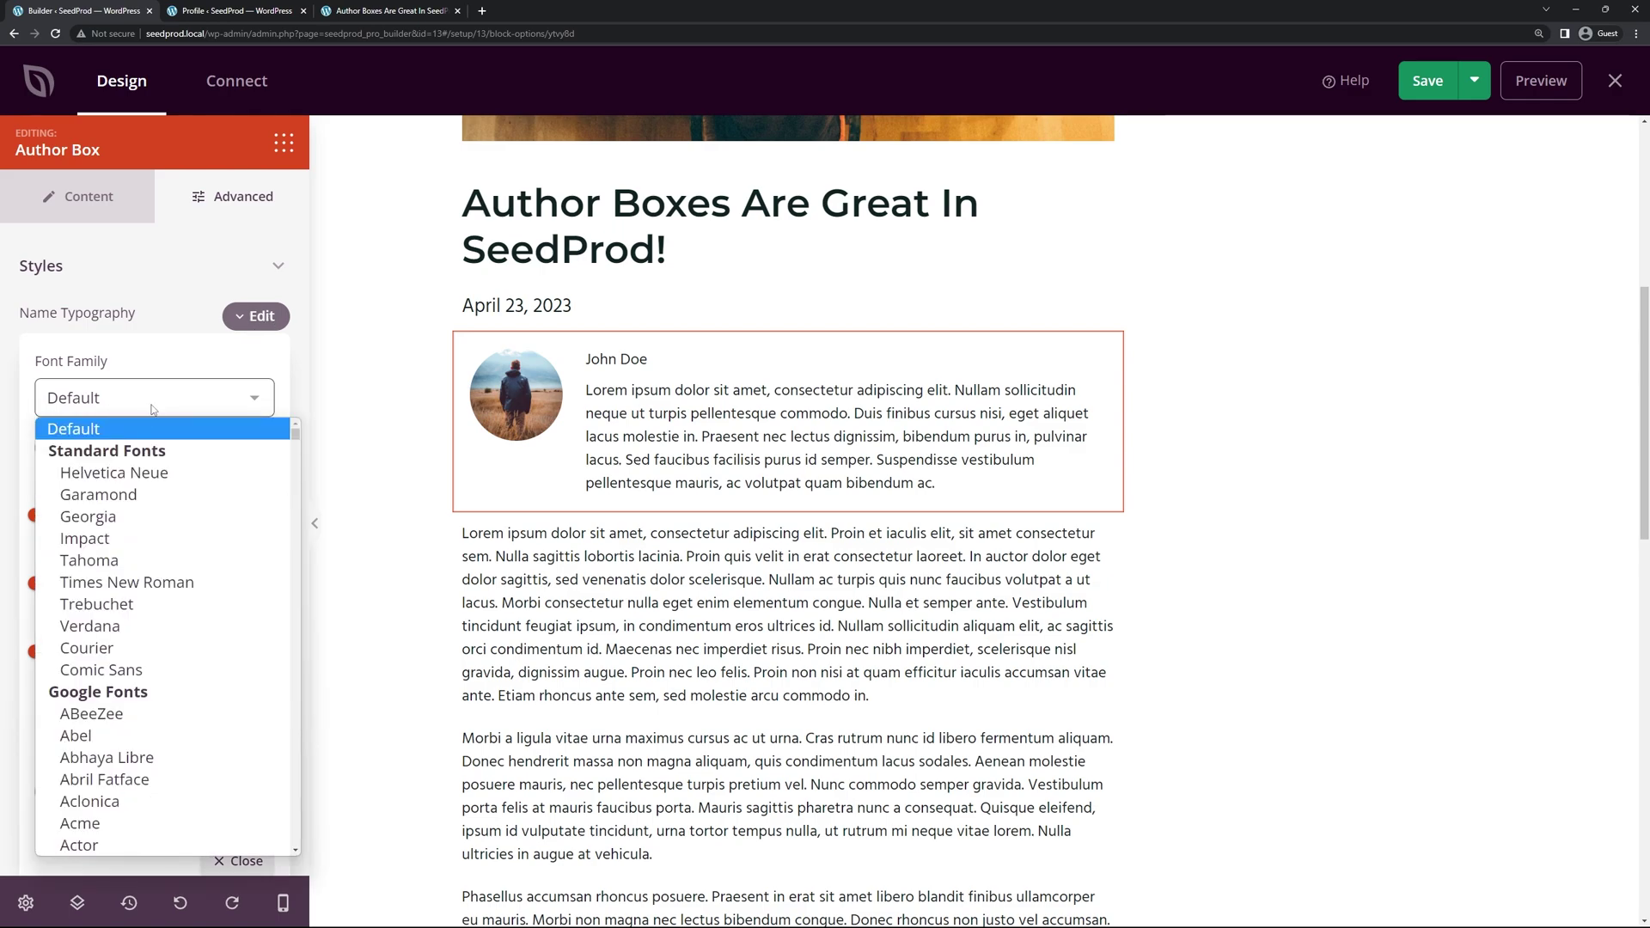
left_click(129, 471)
left_click(142, 411)
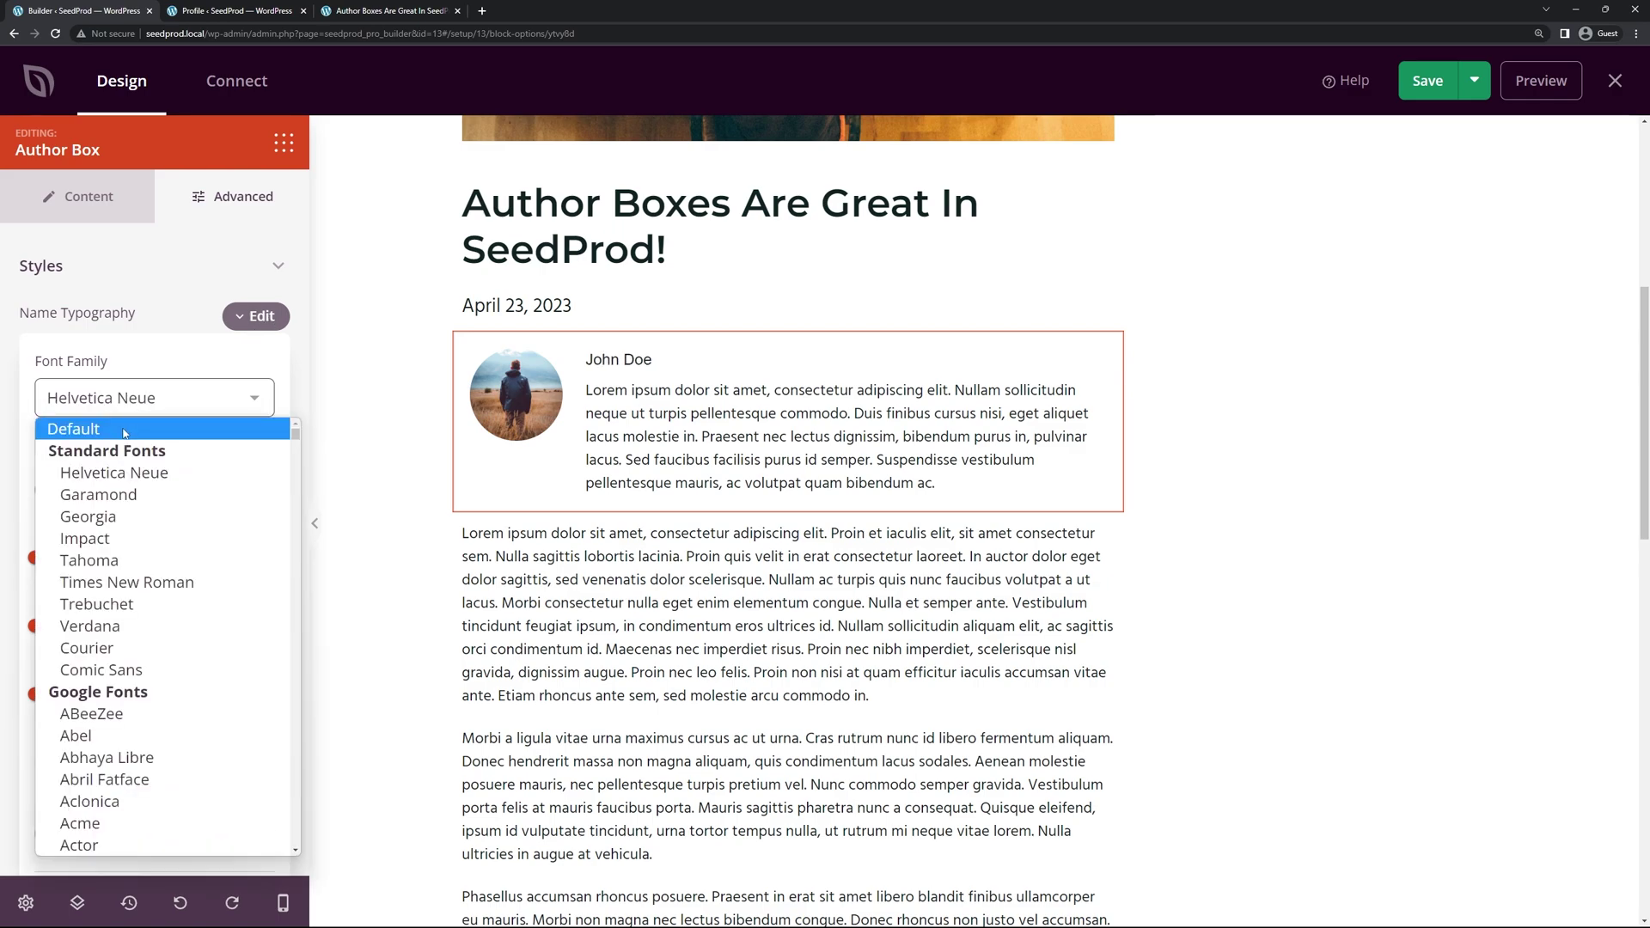
left_click(125, 429)
left_click_drag(35, 516, 61, 515)
left_click_drag(50, 578, 42, 583)
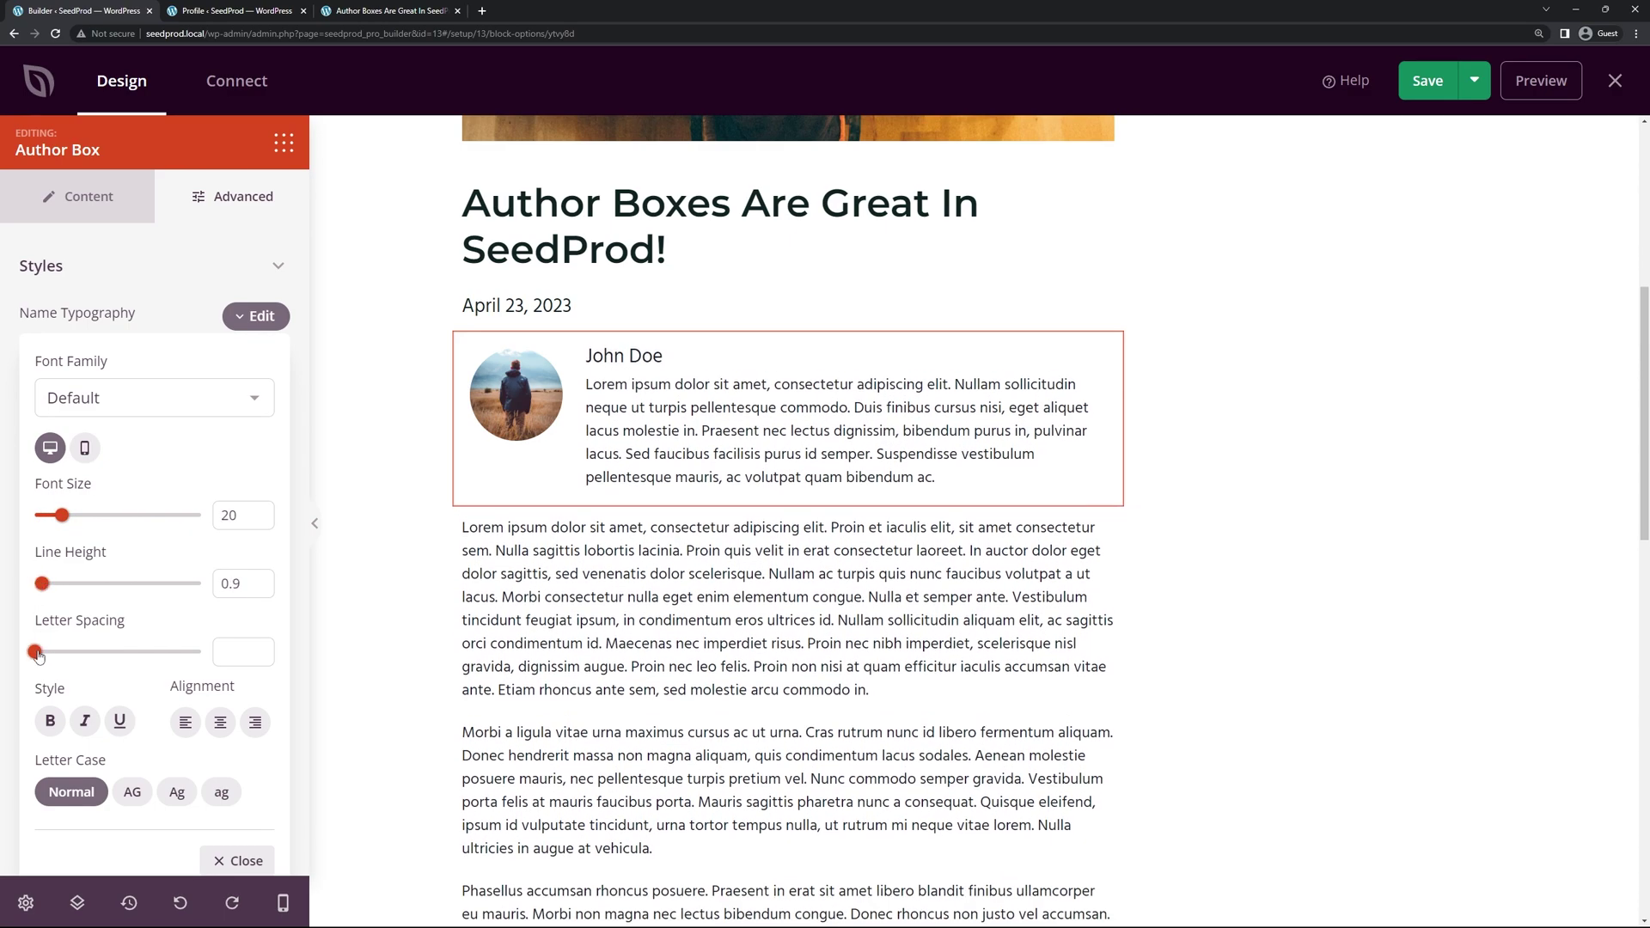
mouse_move(35, 651)
left_mouse_down()
mouse_move(68, 652)
mouse_move(34, 651)
left_mouse_up()
Step: Make the author name bold and left-aligned, keeping the Normal letter case after trying the other case options
left_click(51, 724)
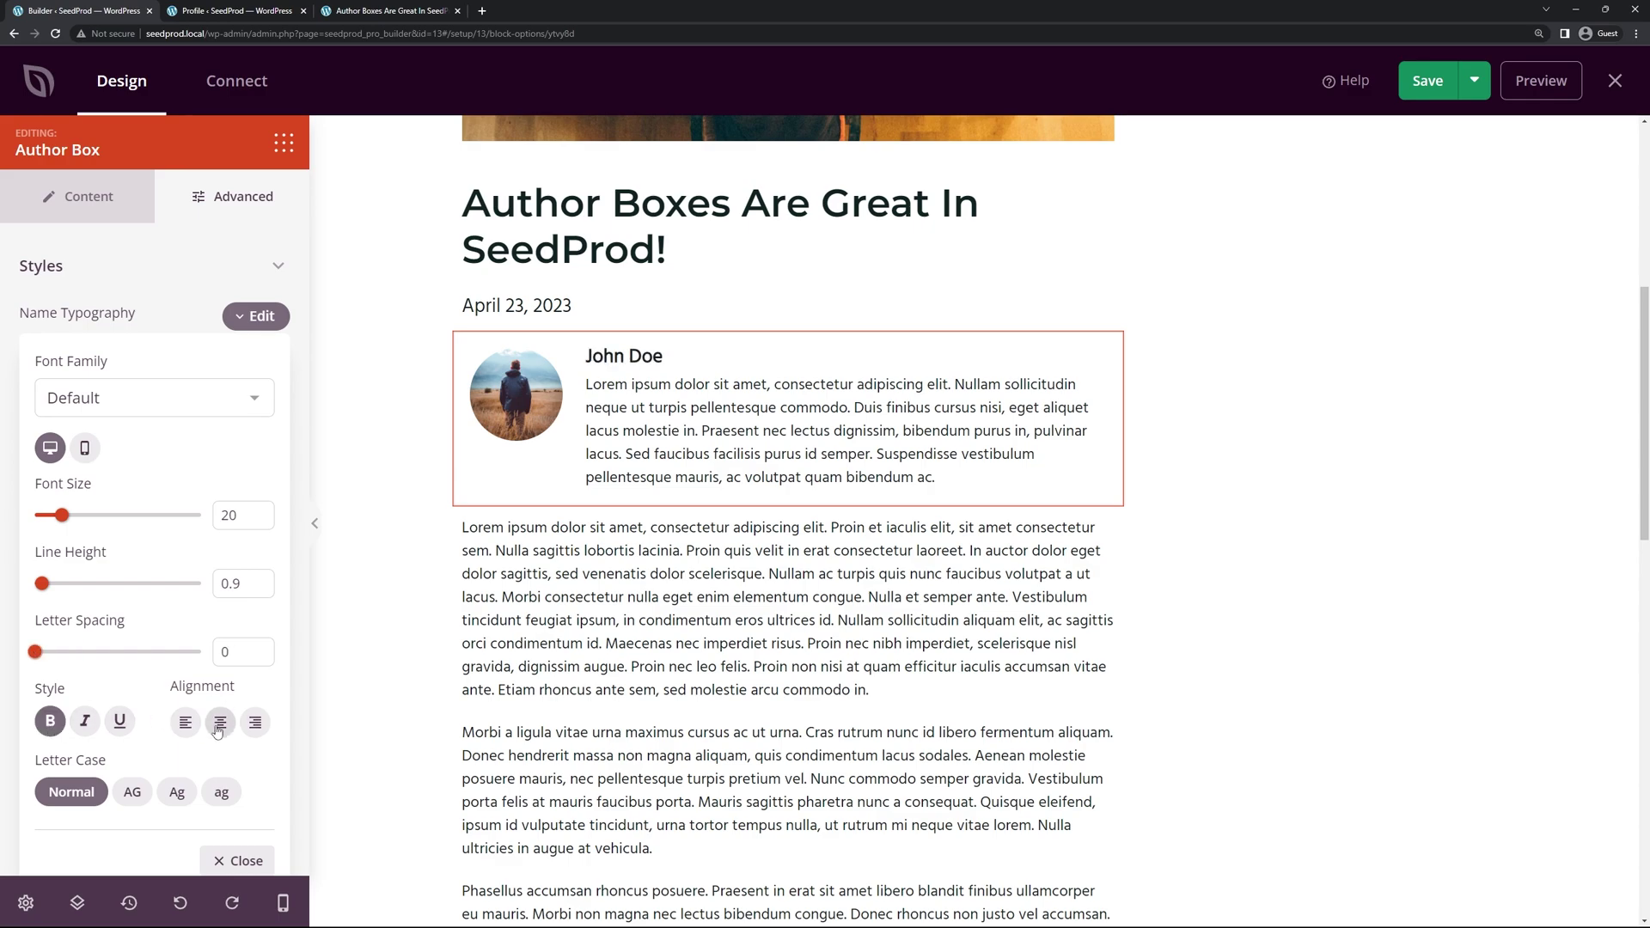
left_click(185, 722)
left_click(132, 792)
left_click(177, 791)
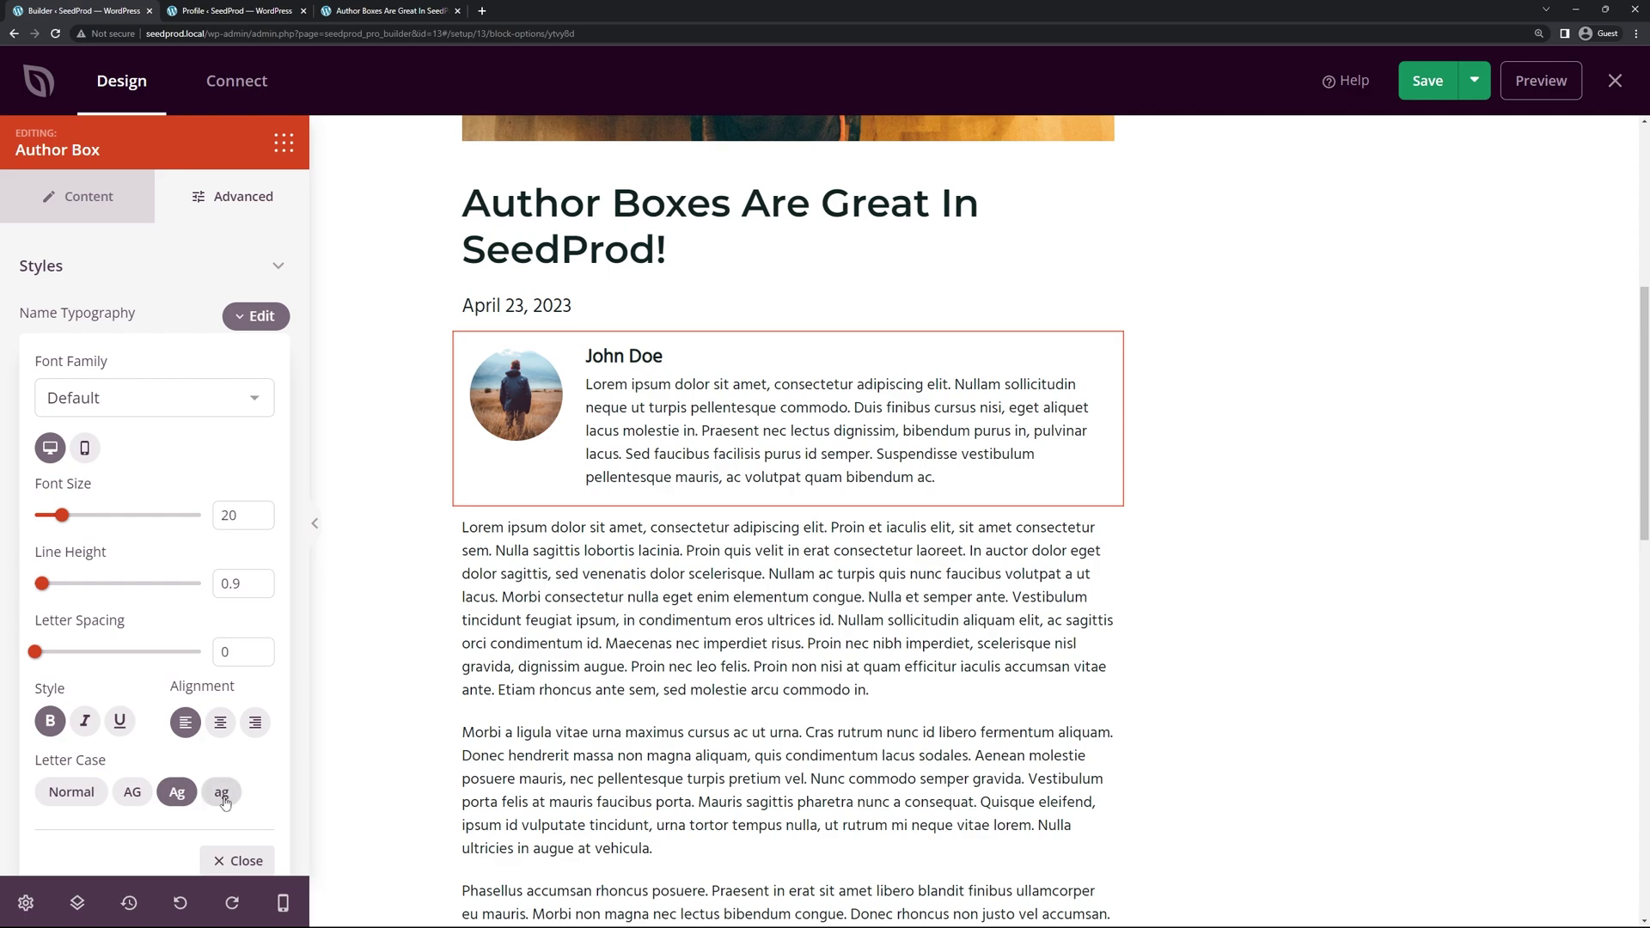
left_click(221, 791)
left_click(70, 792)
left_click(241, 861)
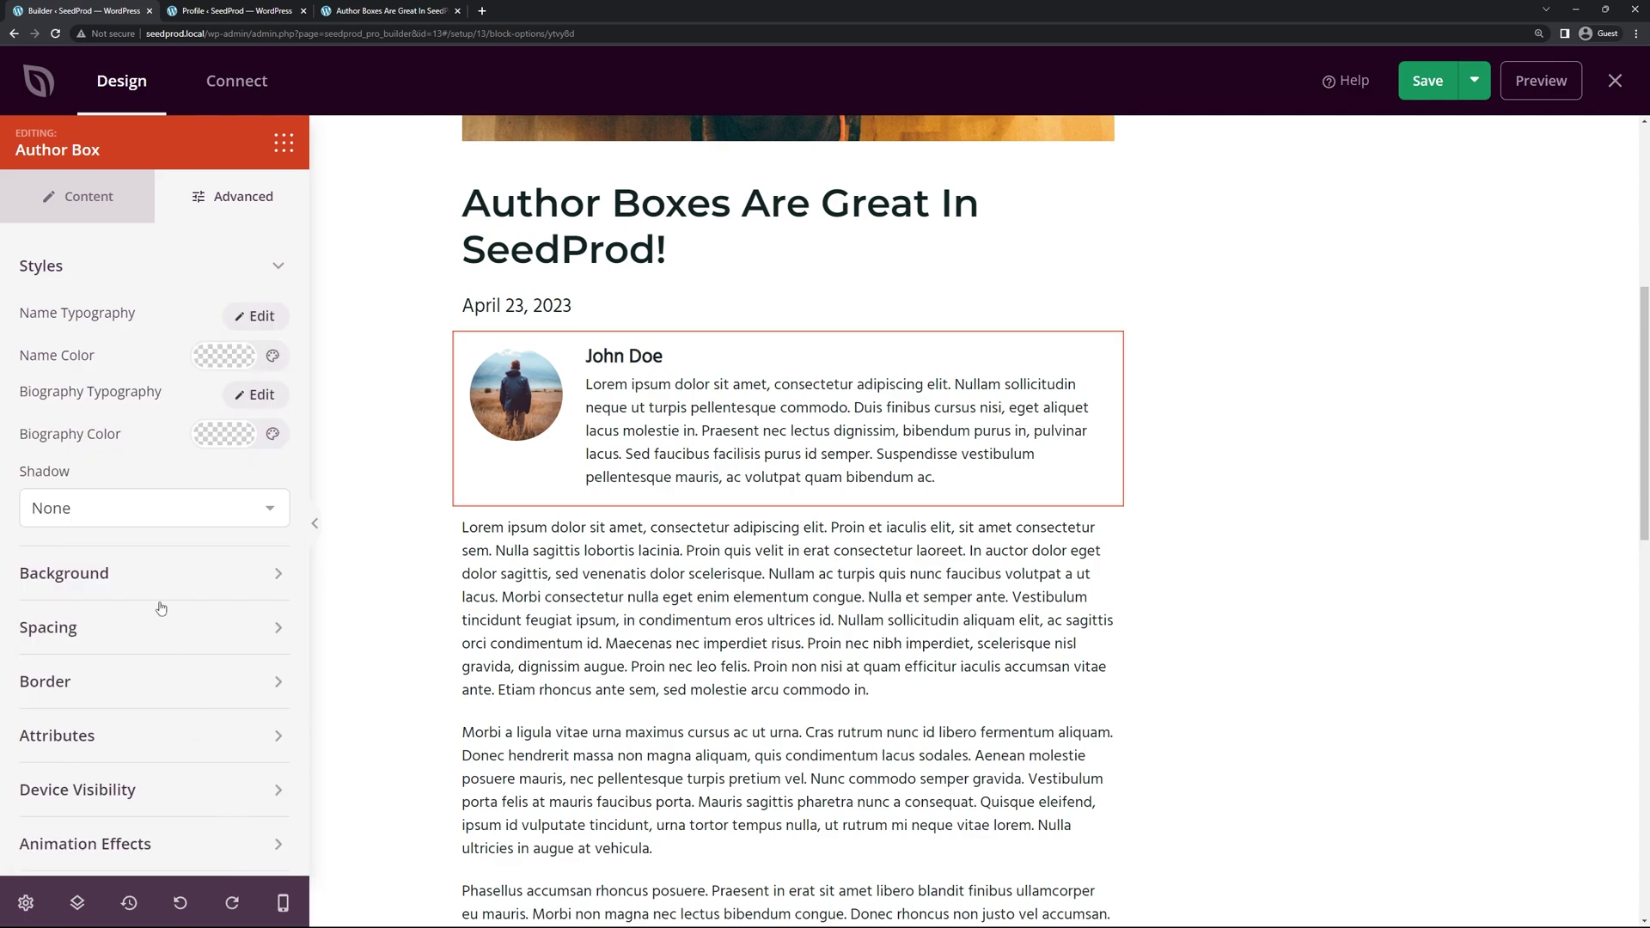
Step: Set the author name's color to the dark teal global theme color #2E5858
left_click(235, 359)
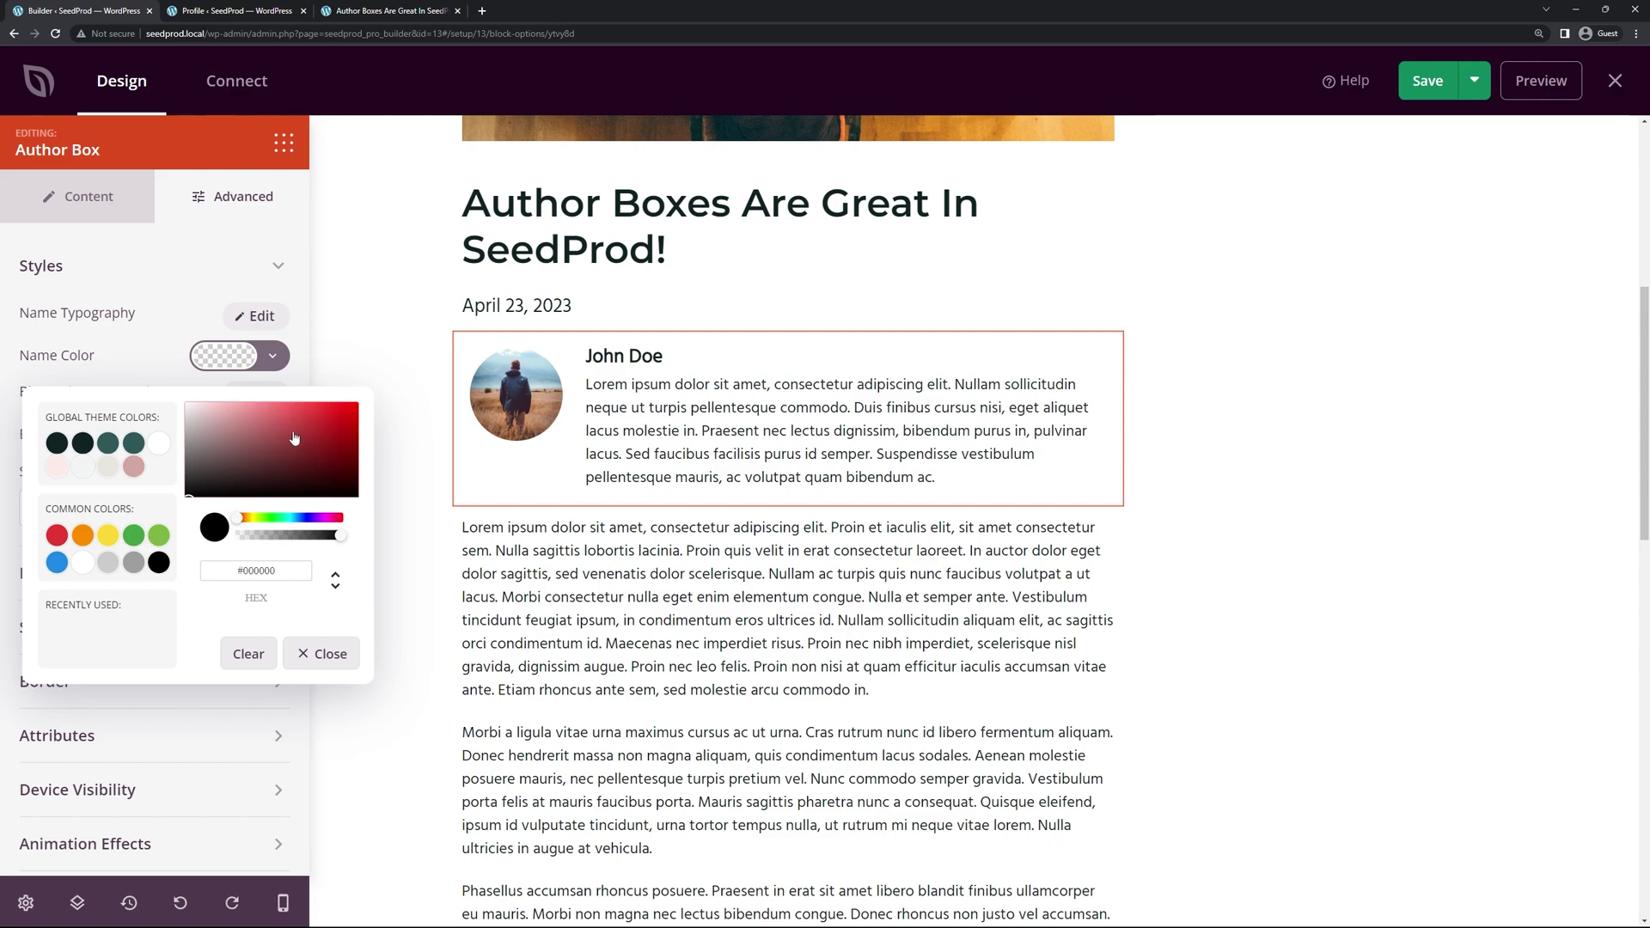
left_click(135, 445)
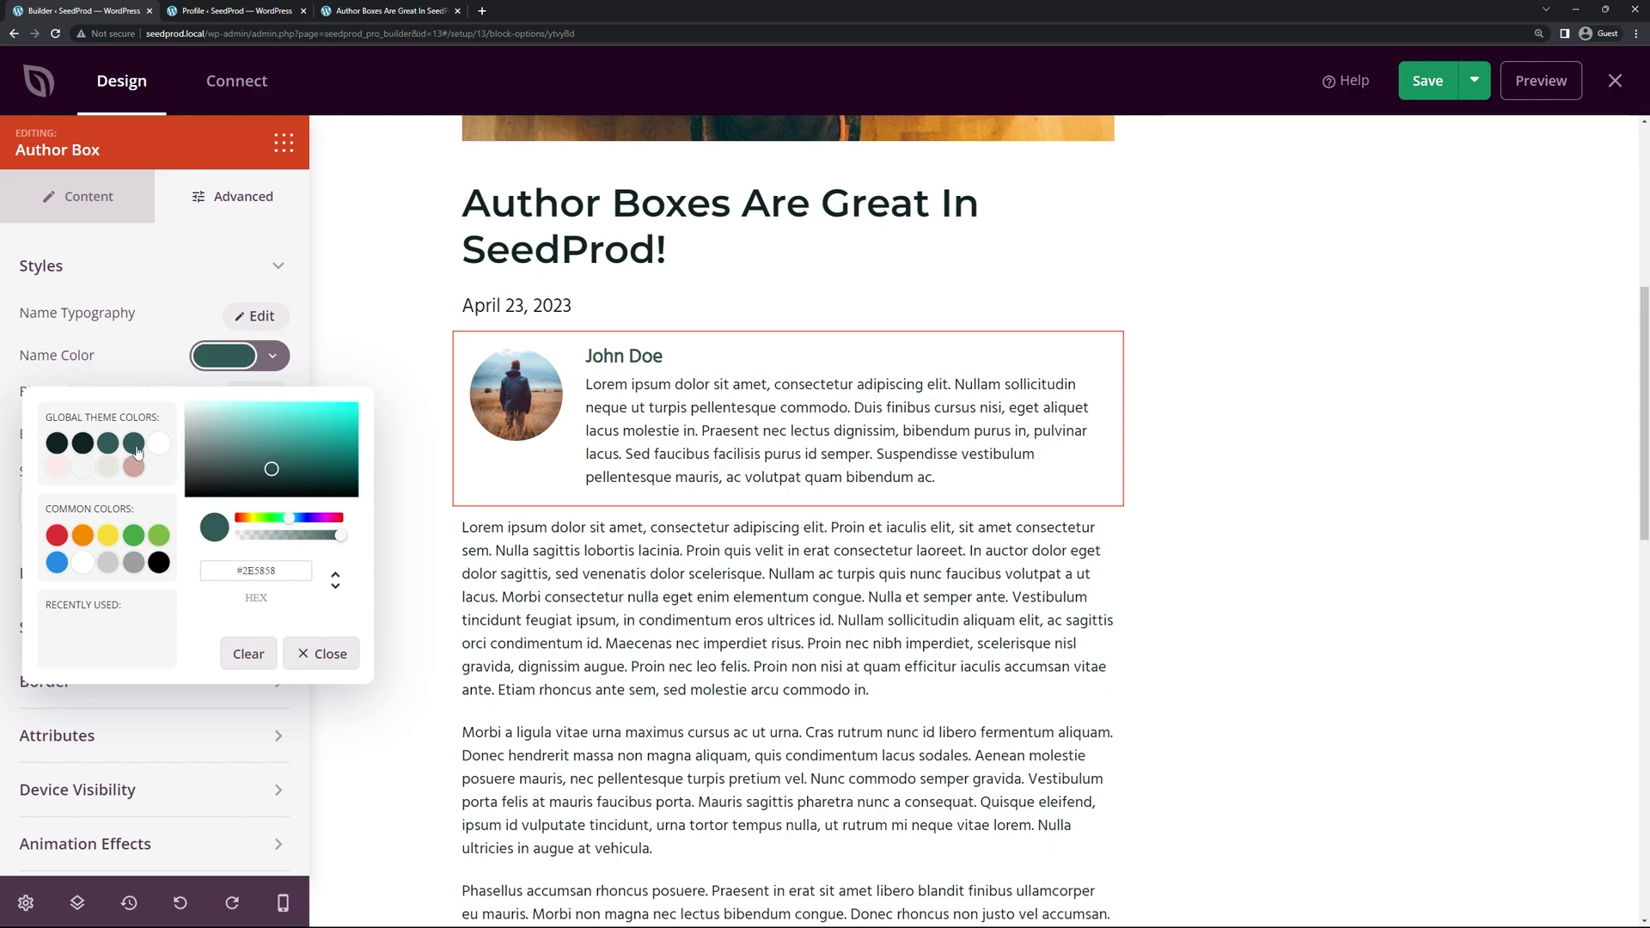
left_click(323, 655)
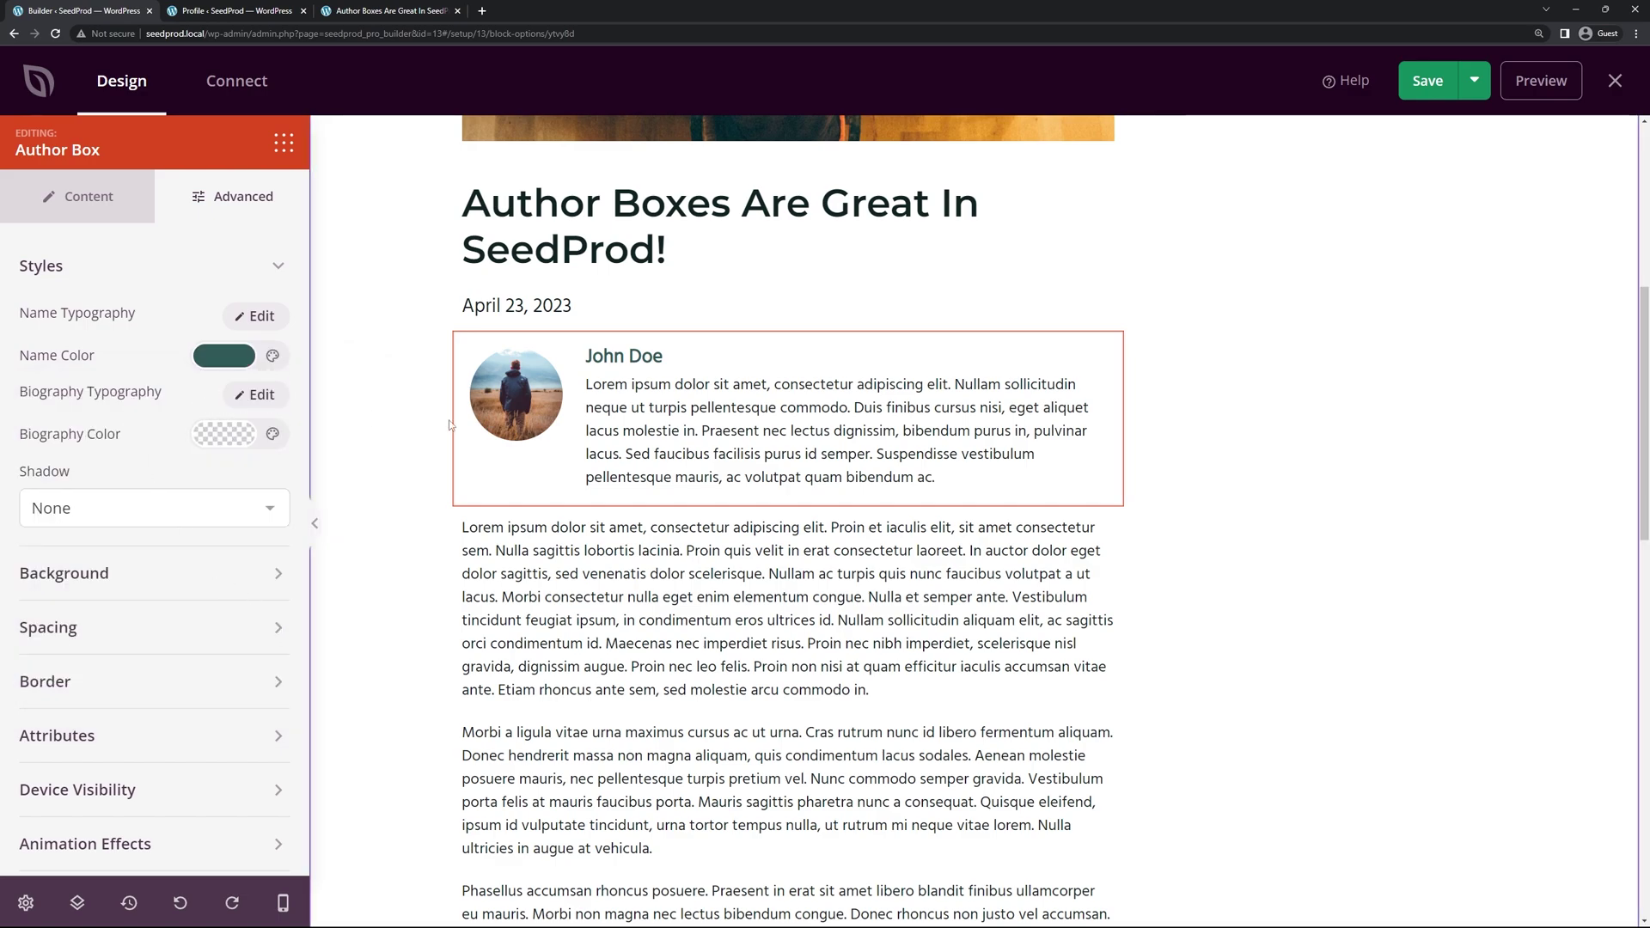
Step: Set the biography text's font size to 12
left_click(256, 396)
scroll(129, 430, "down", 1)
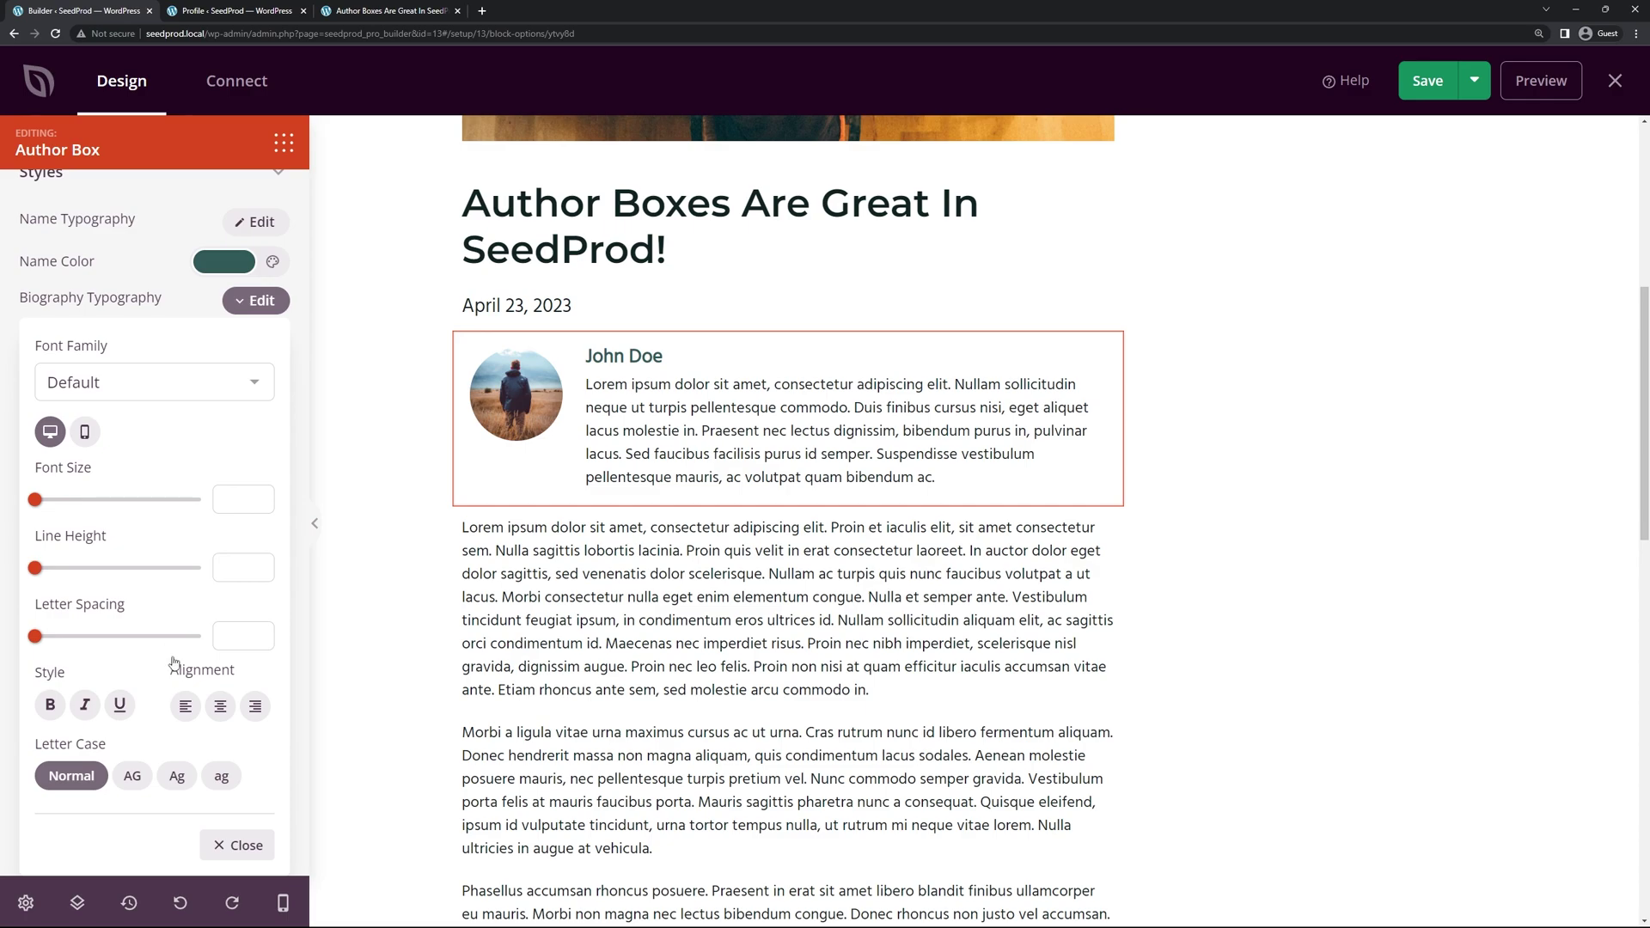
left_click(38, 500)
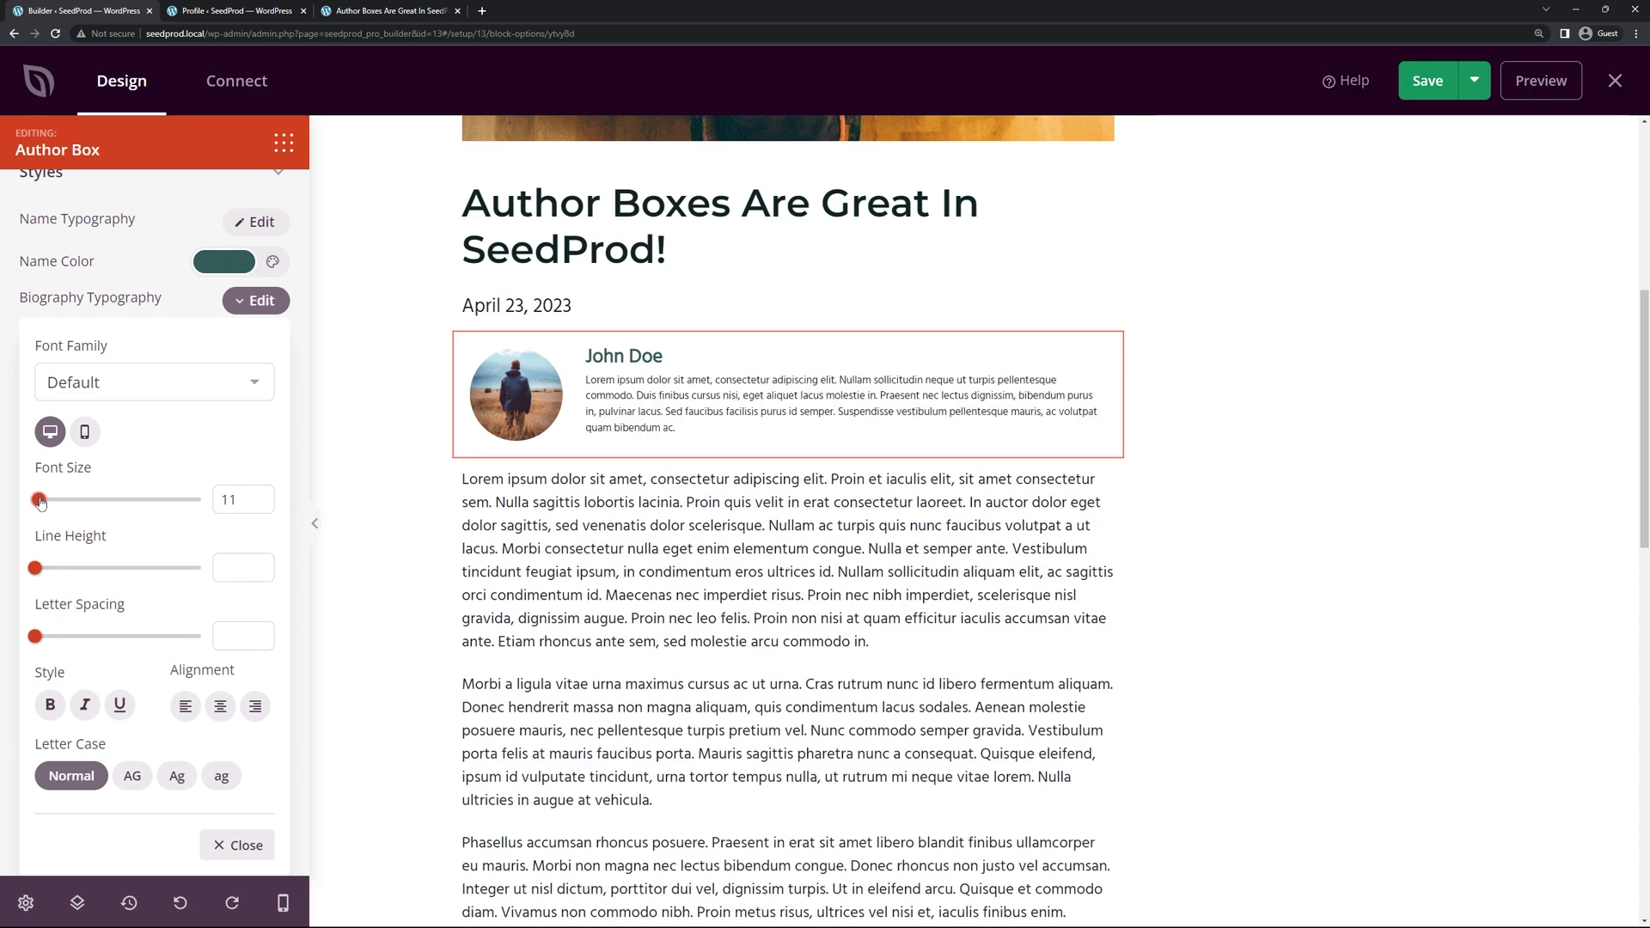
left_click_drag(37, 500, 41, 500)
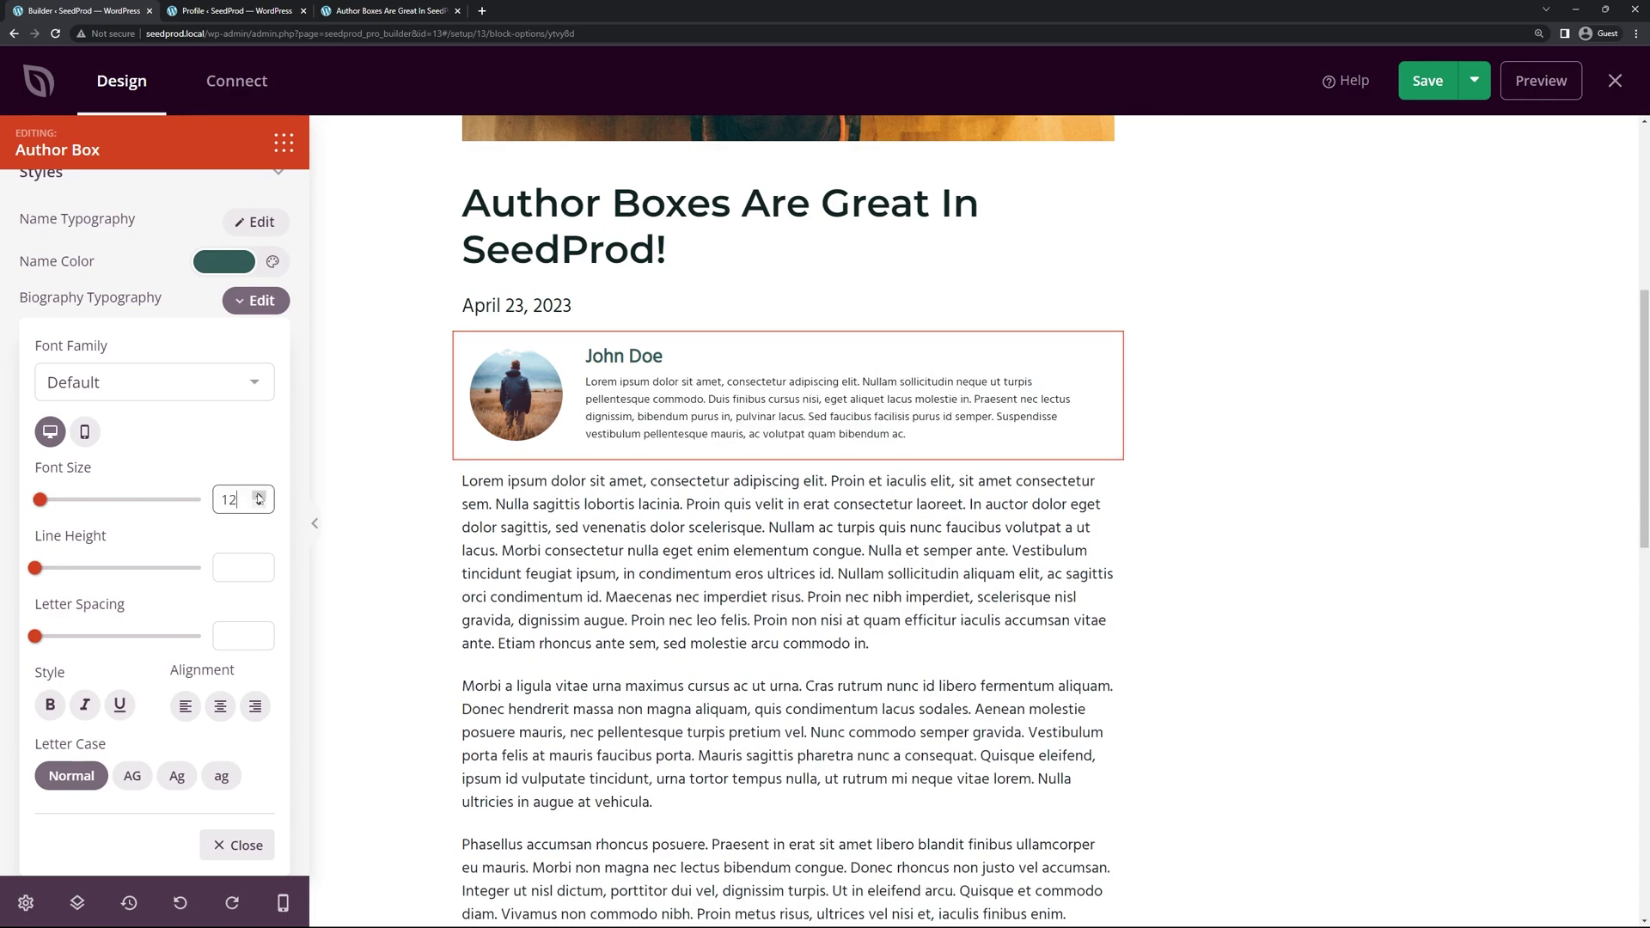
left_click(251, 846)
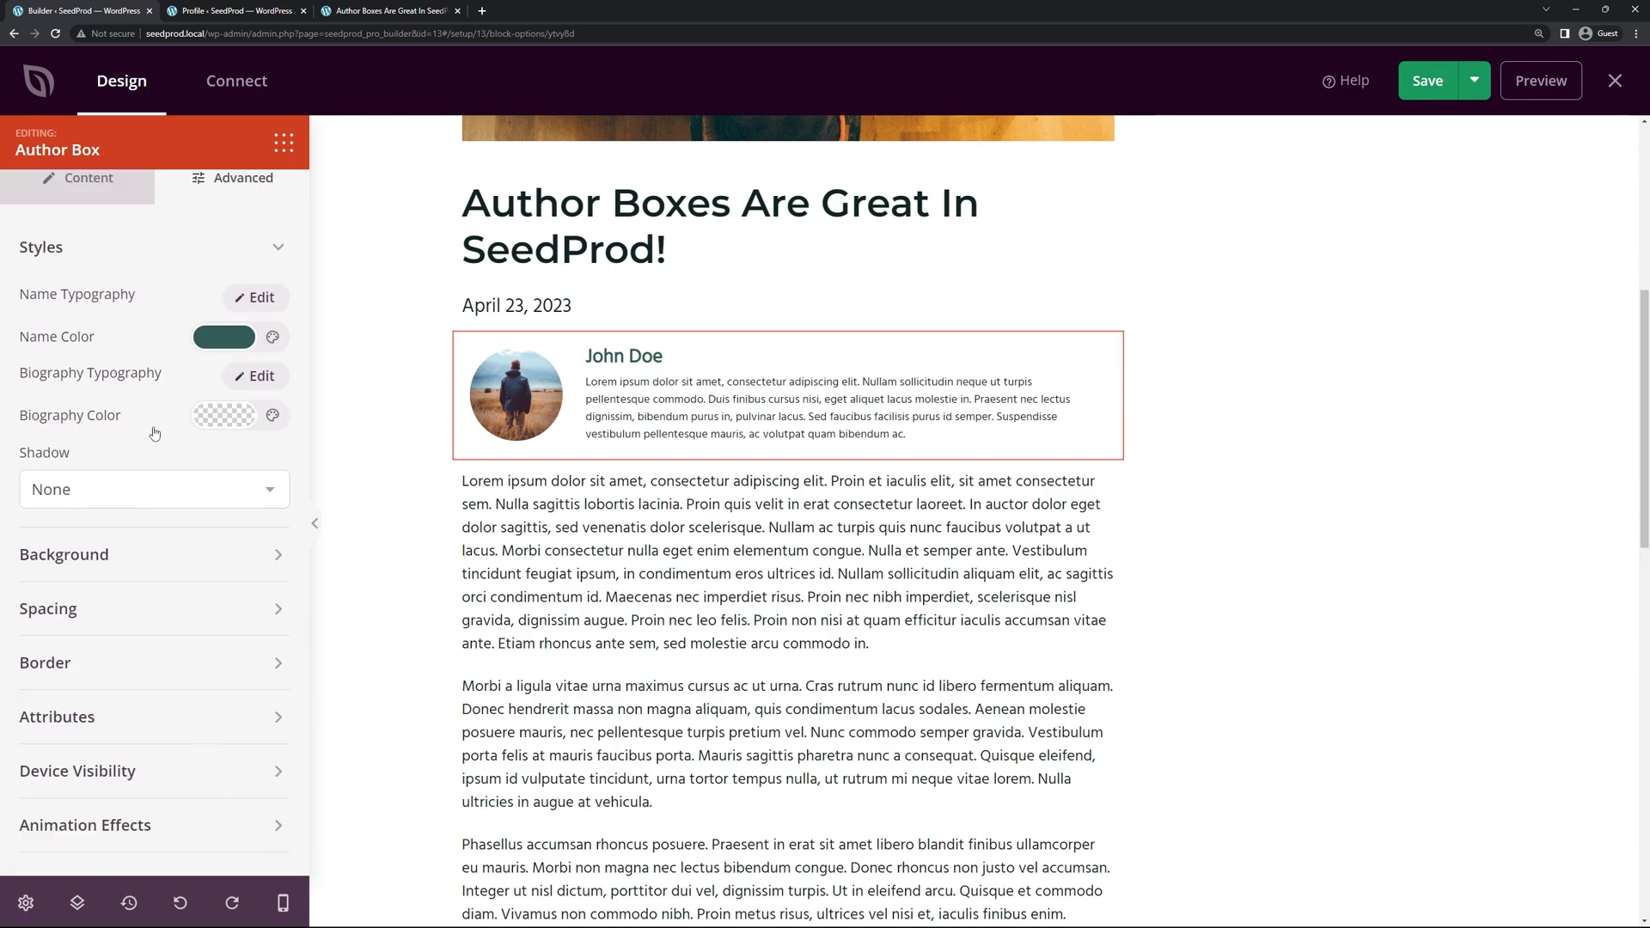
Step: Set the biography text's color to a dark gray and collapse the style settings
left_click(273, 415)
left_click(188, 544)
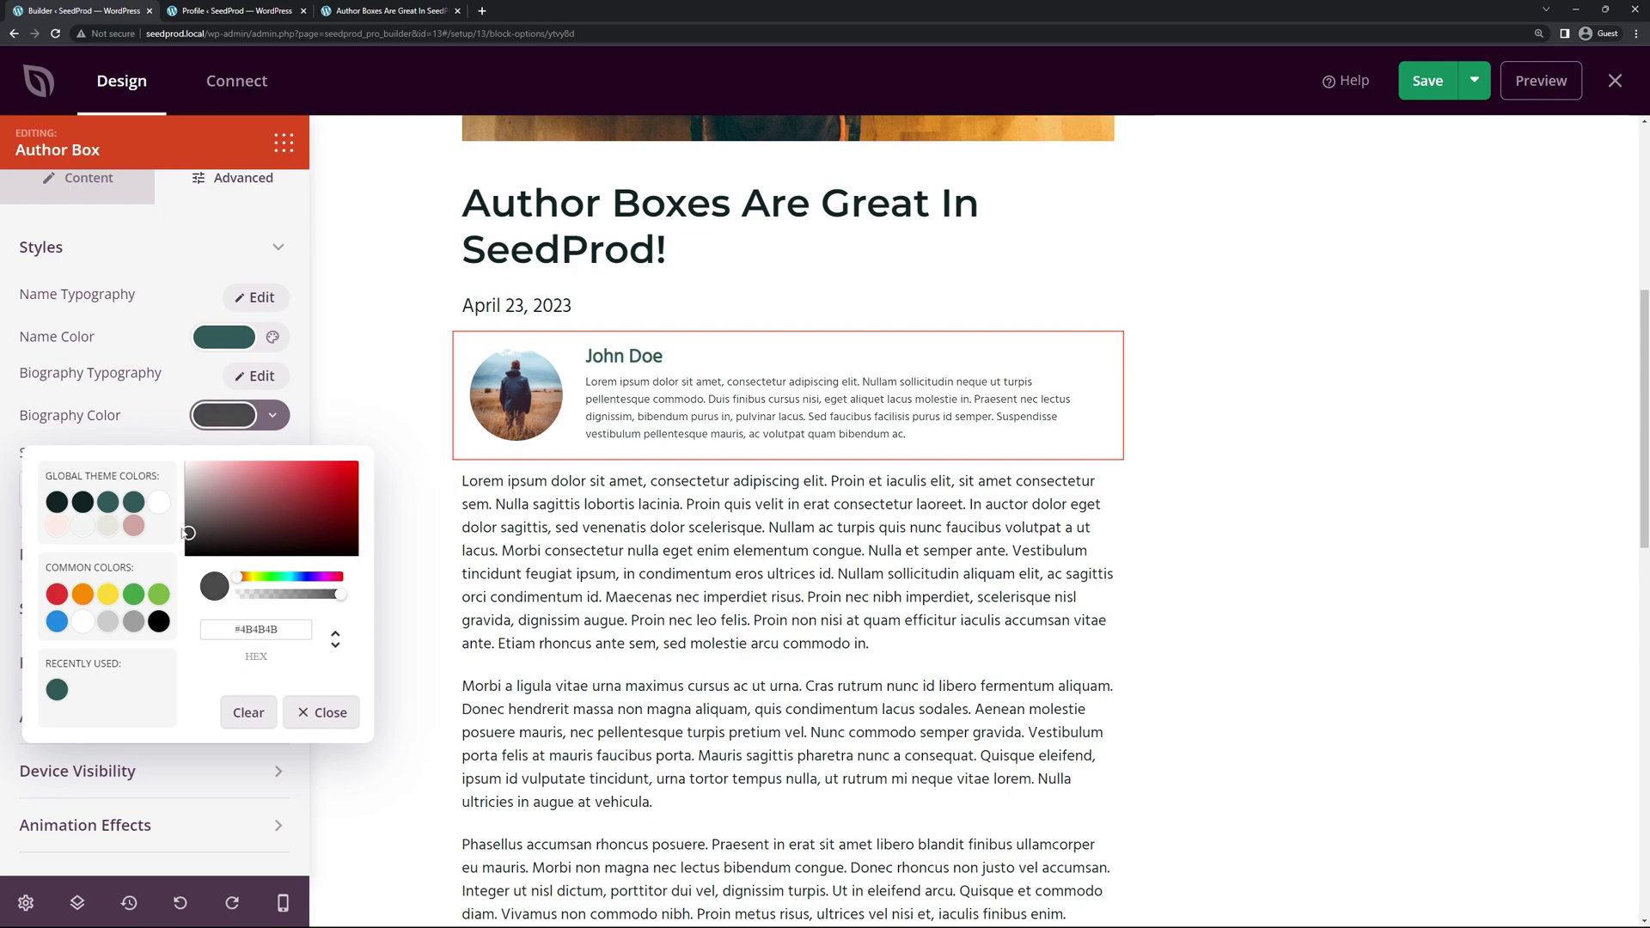
left_click(258, 249)
left_click(258, 249)
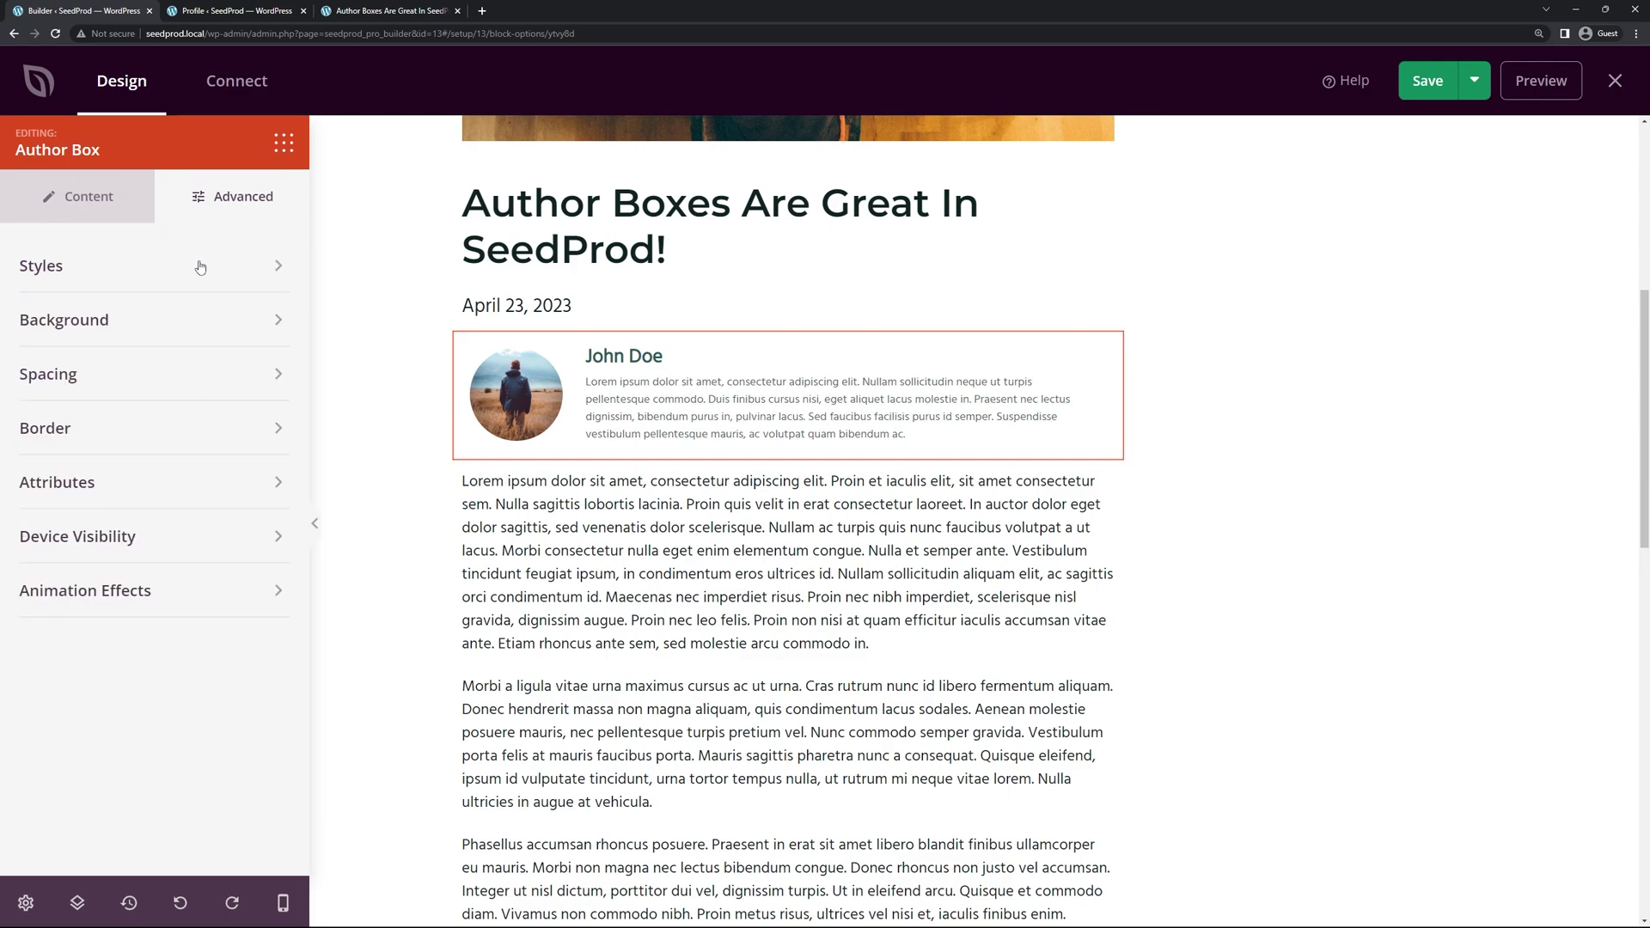
Step: Give the Author Box a solid background in the light pink global theme color
left_click(106, 321)
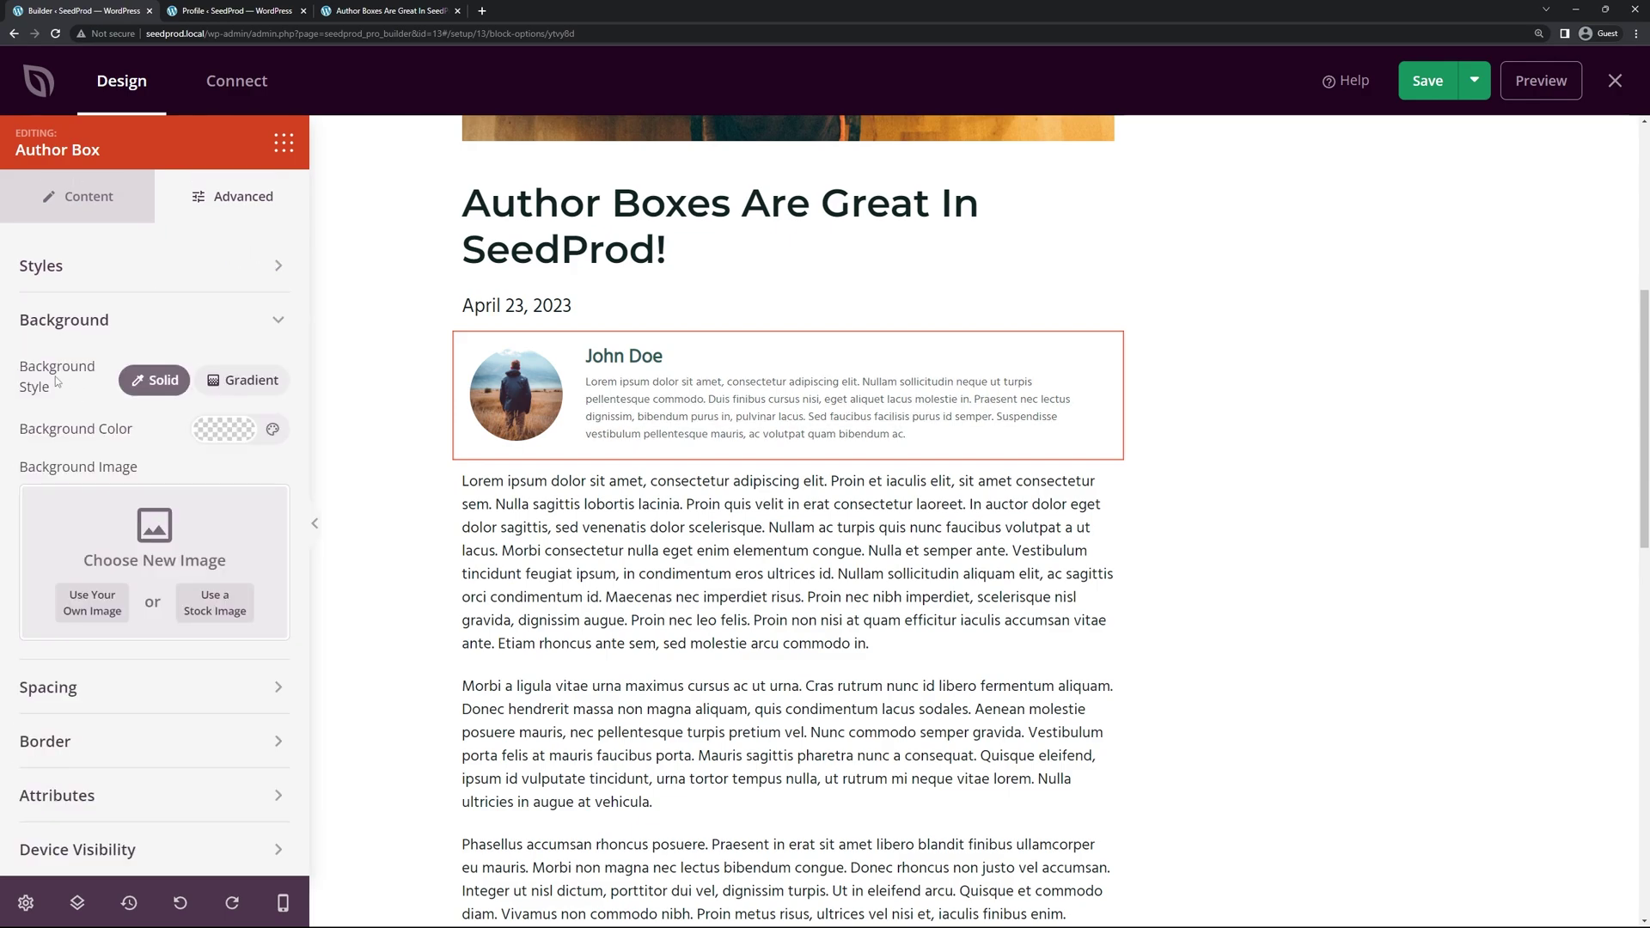
scroll(390, 483, "up", 5)
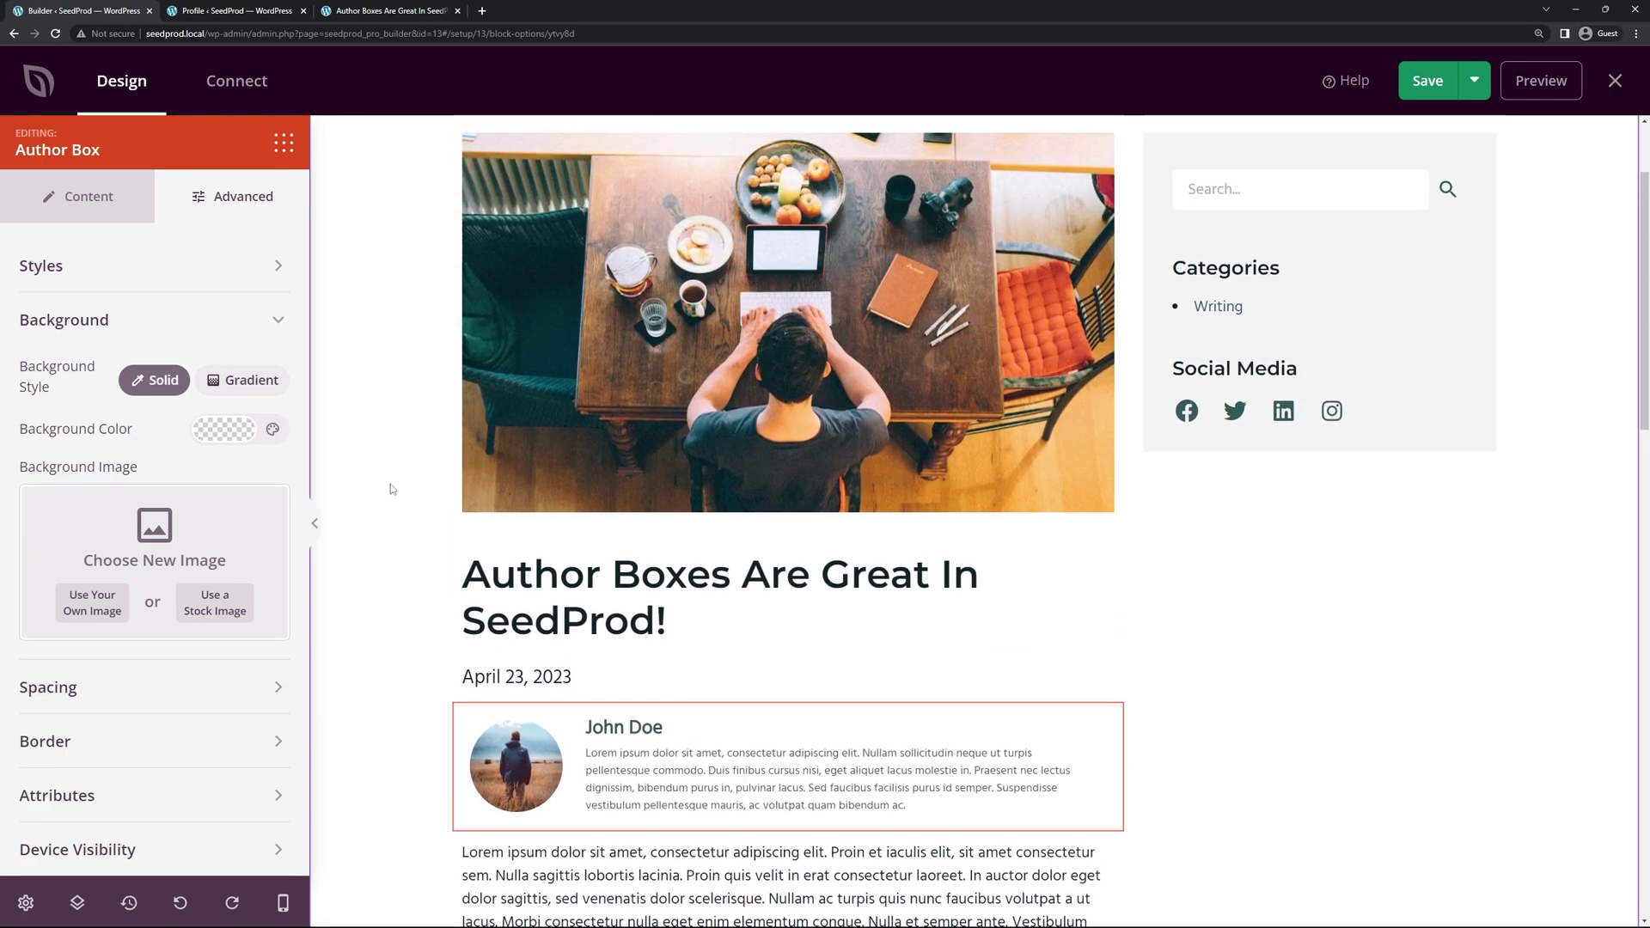
scroll(383, 465, "down", 4)
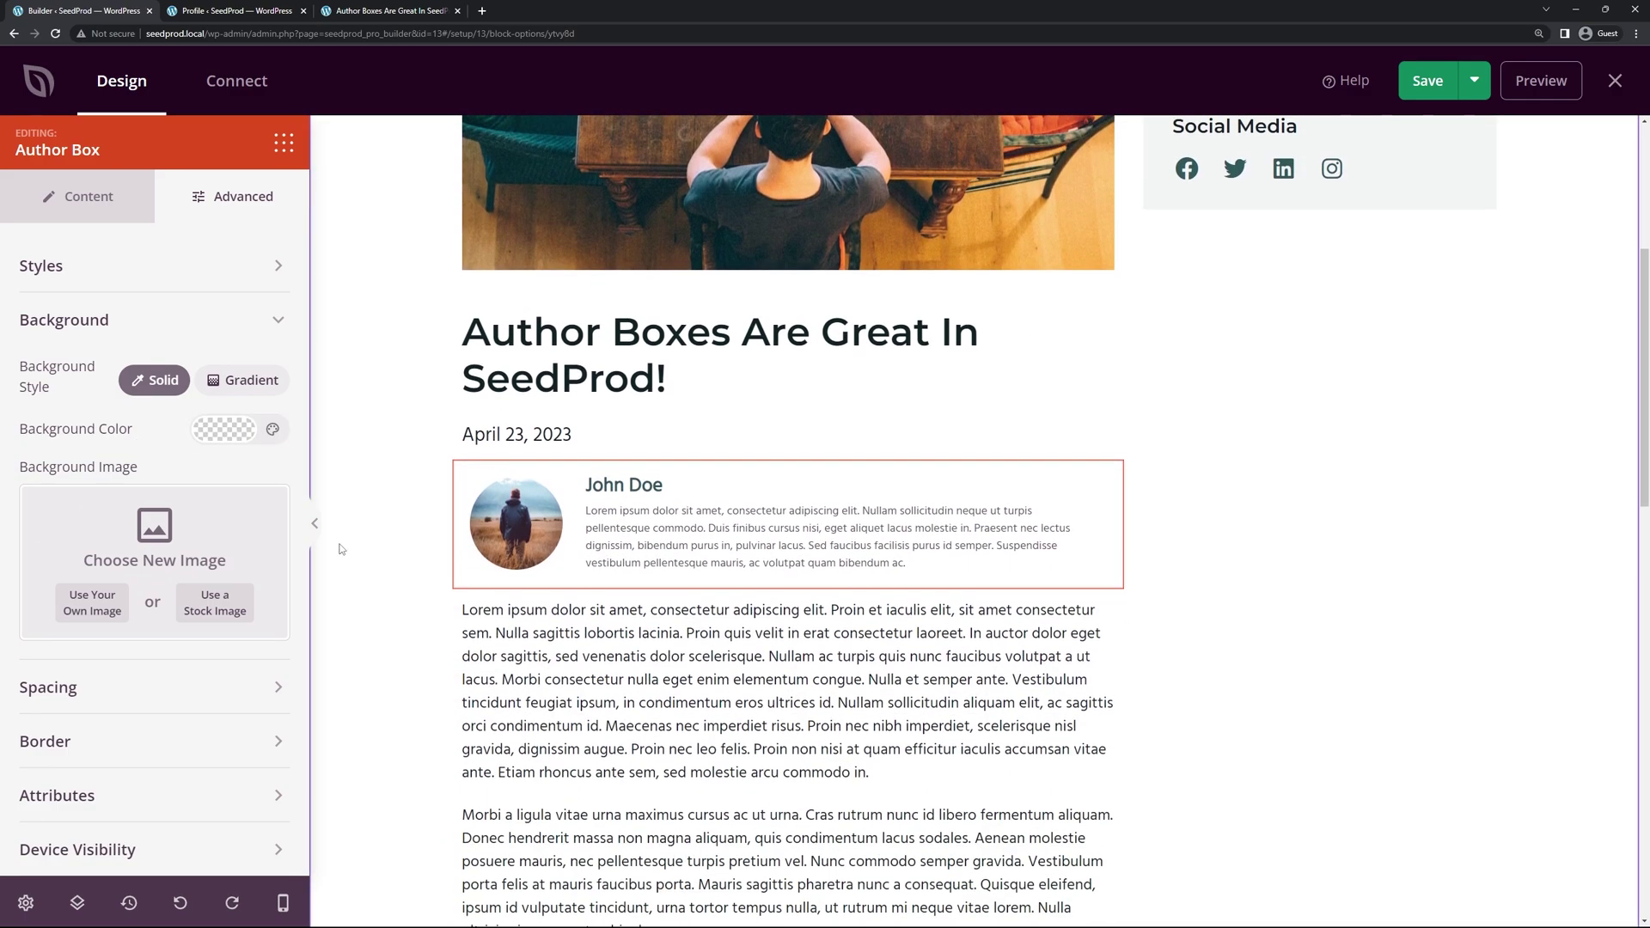
left_click(216, 438)
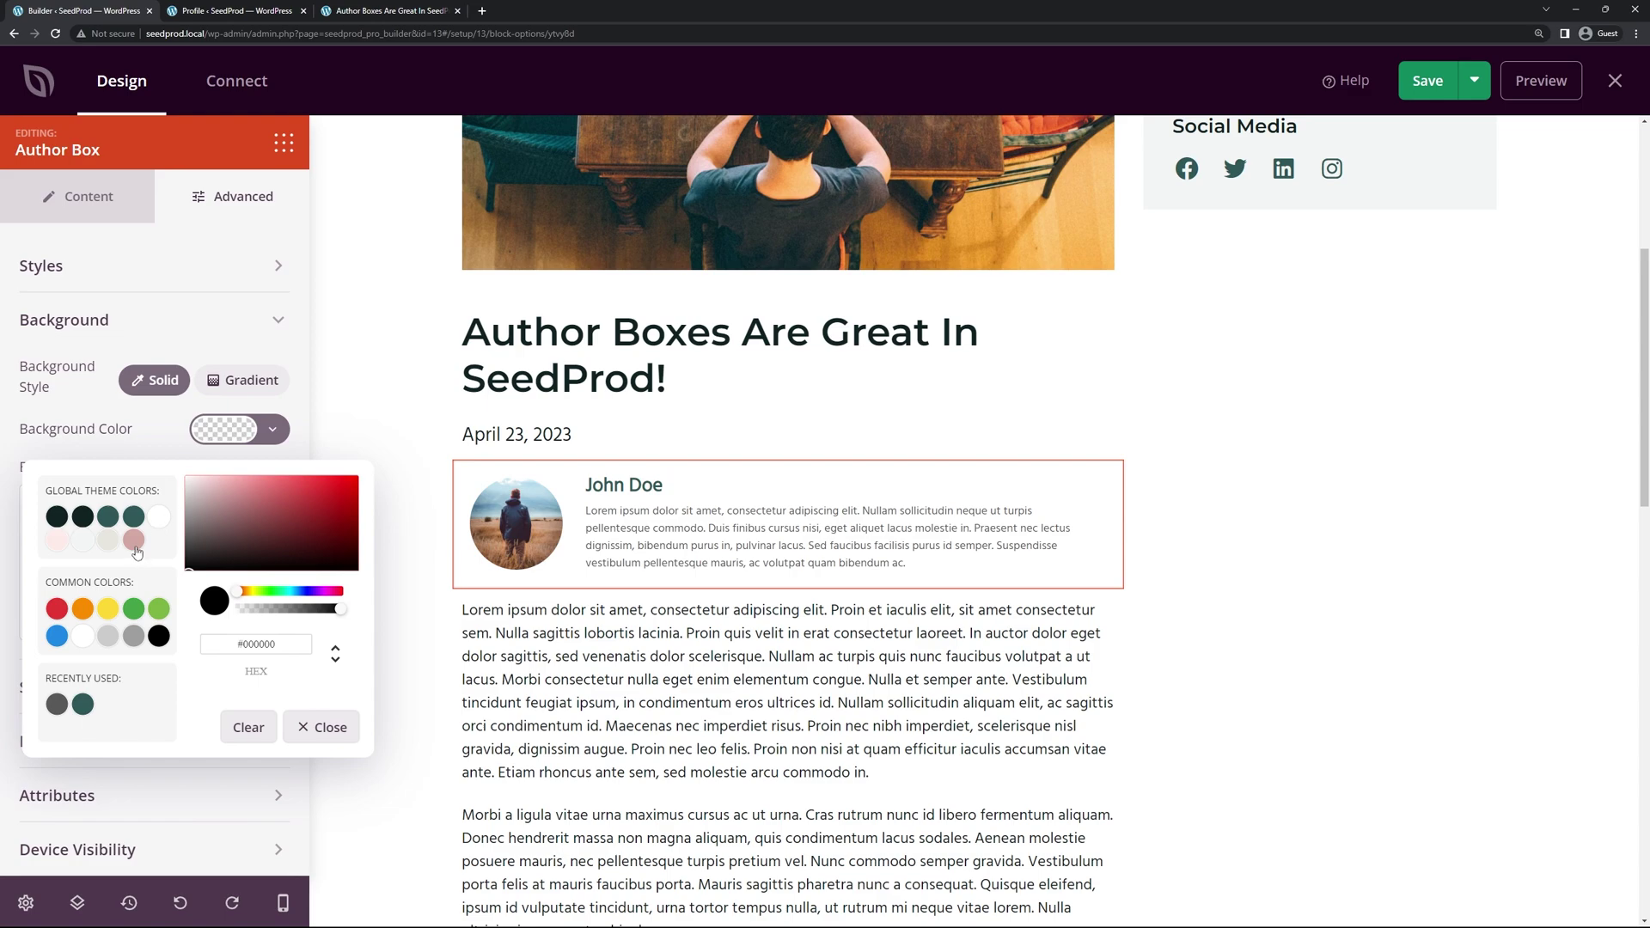
left_click(56, 542)
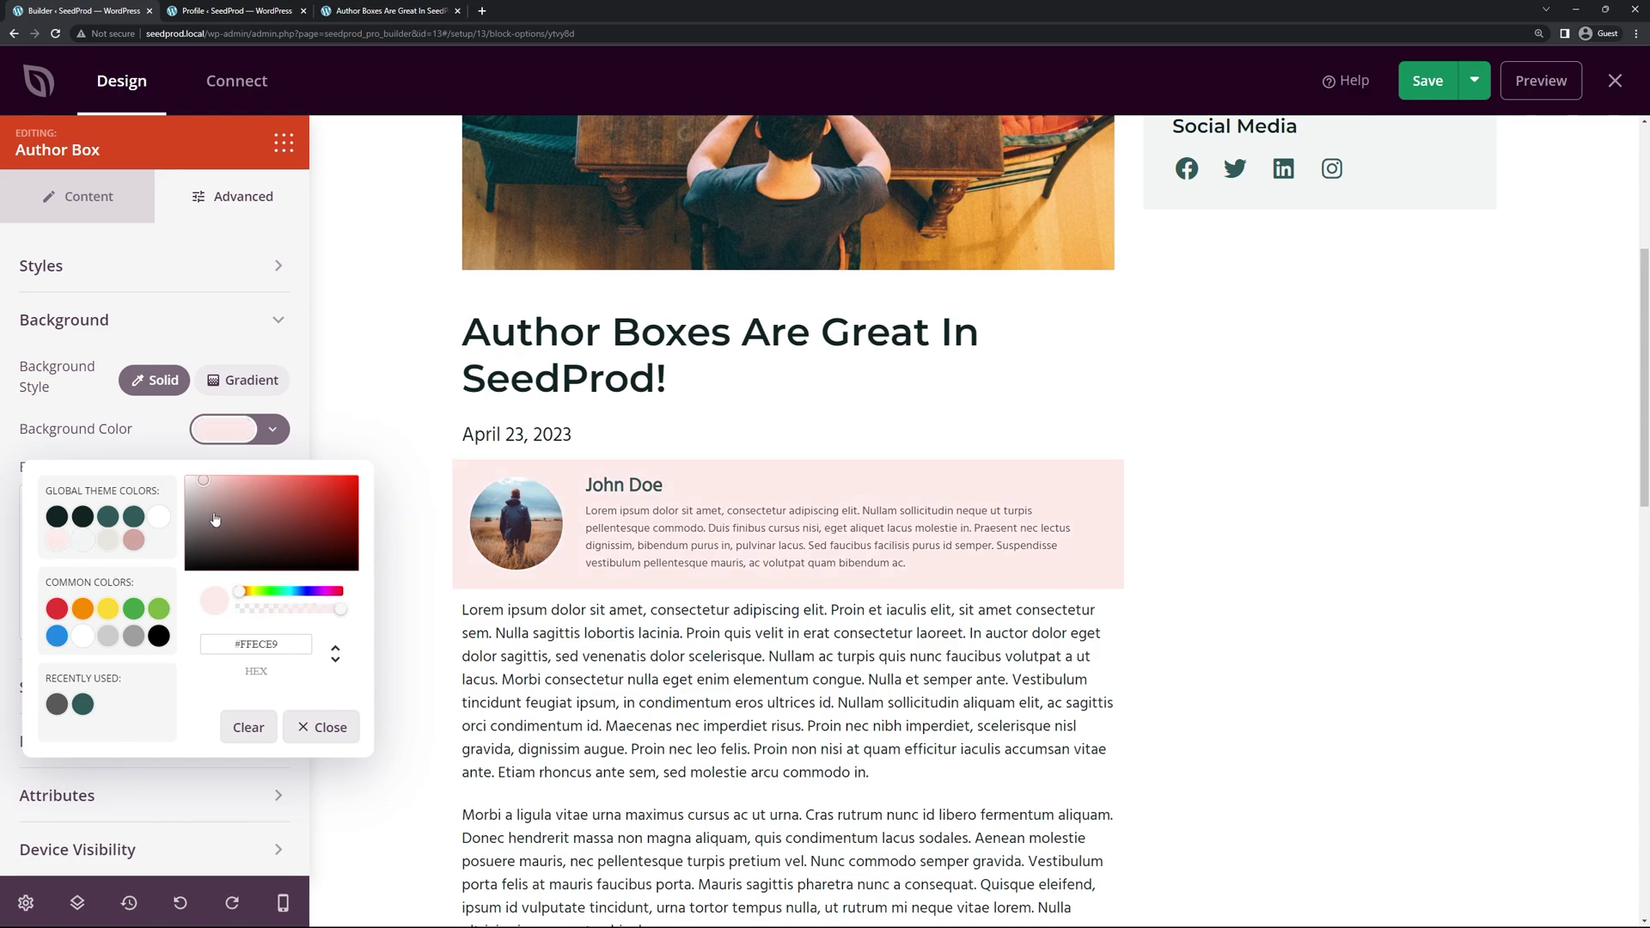
left_click(161, 436)
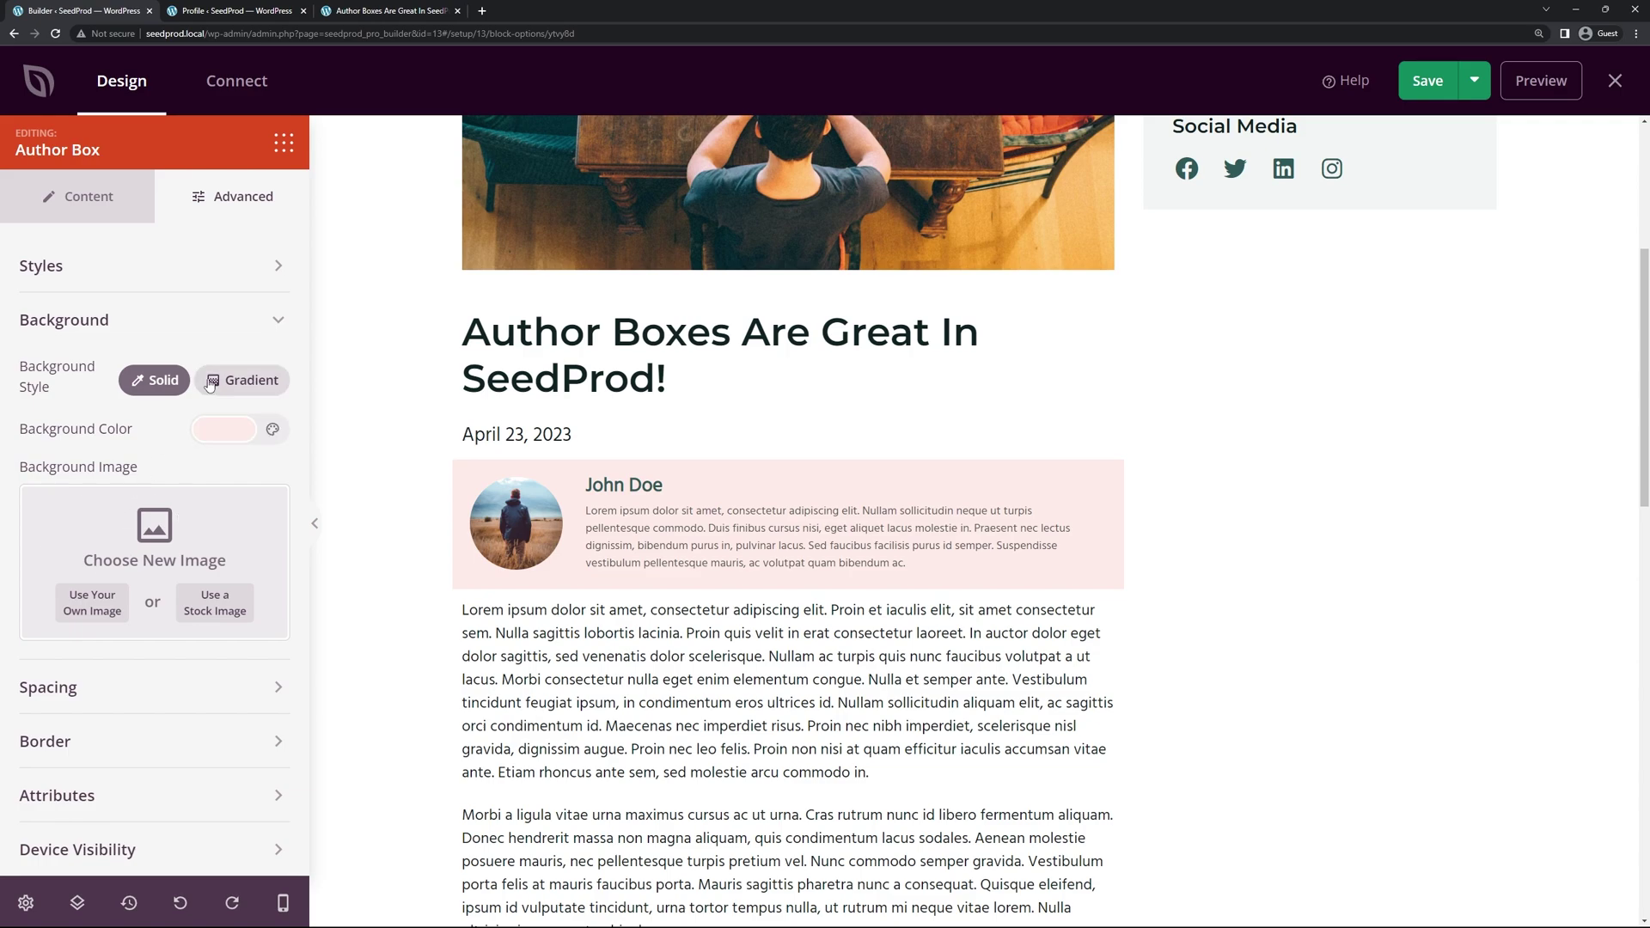
left_click(260, 323)
Step: Try a padding of 50 on all four sides of the Author Box and clear it again
left_click(145, 381)
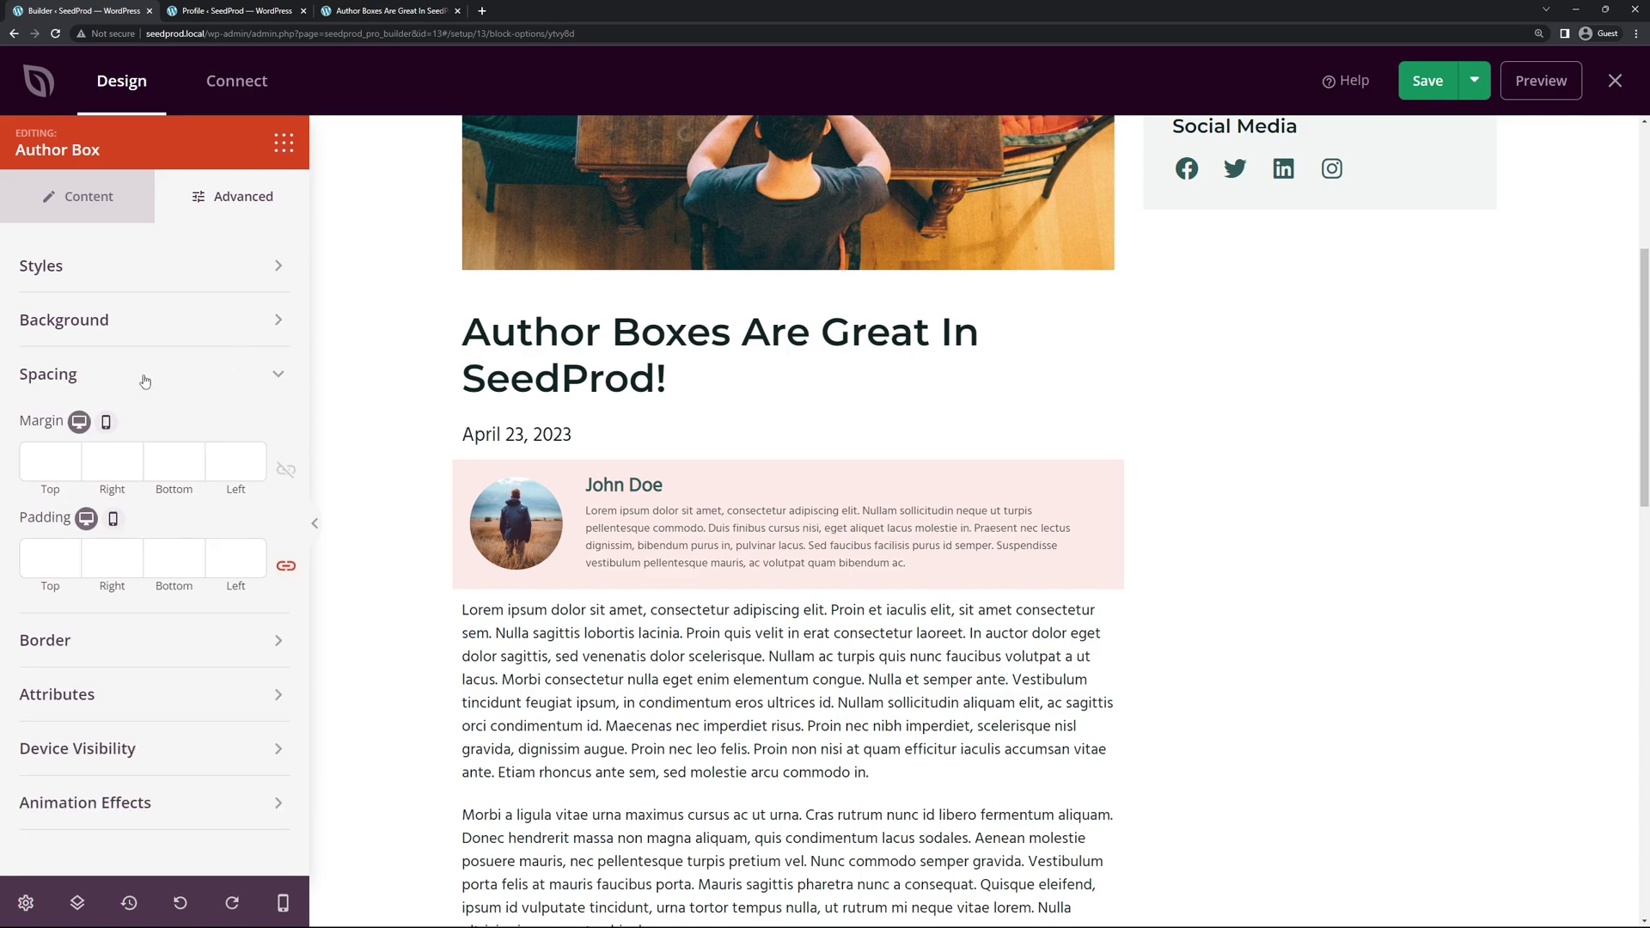
left_click(61, 557)
type("50")
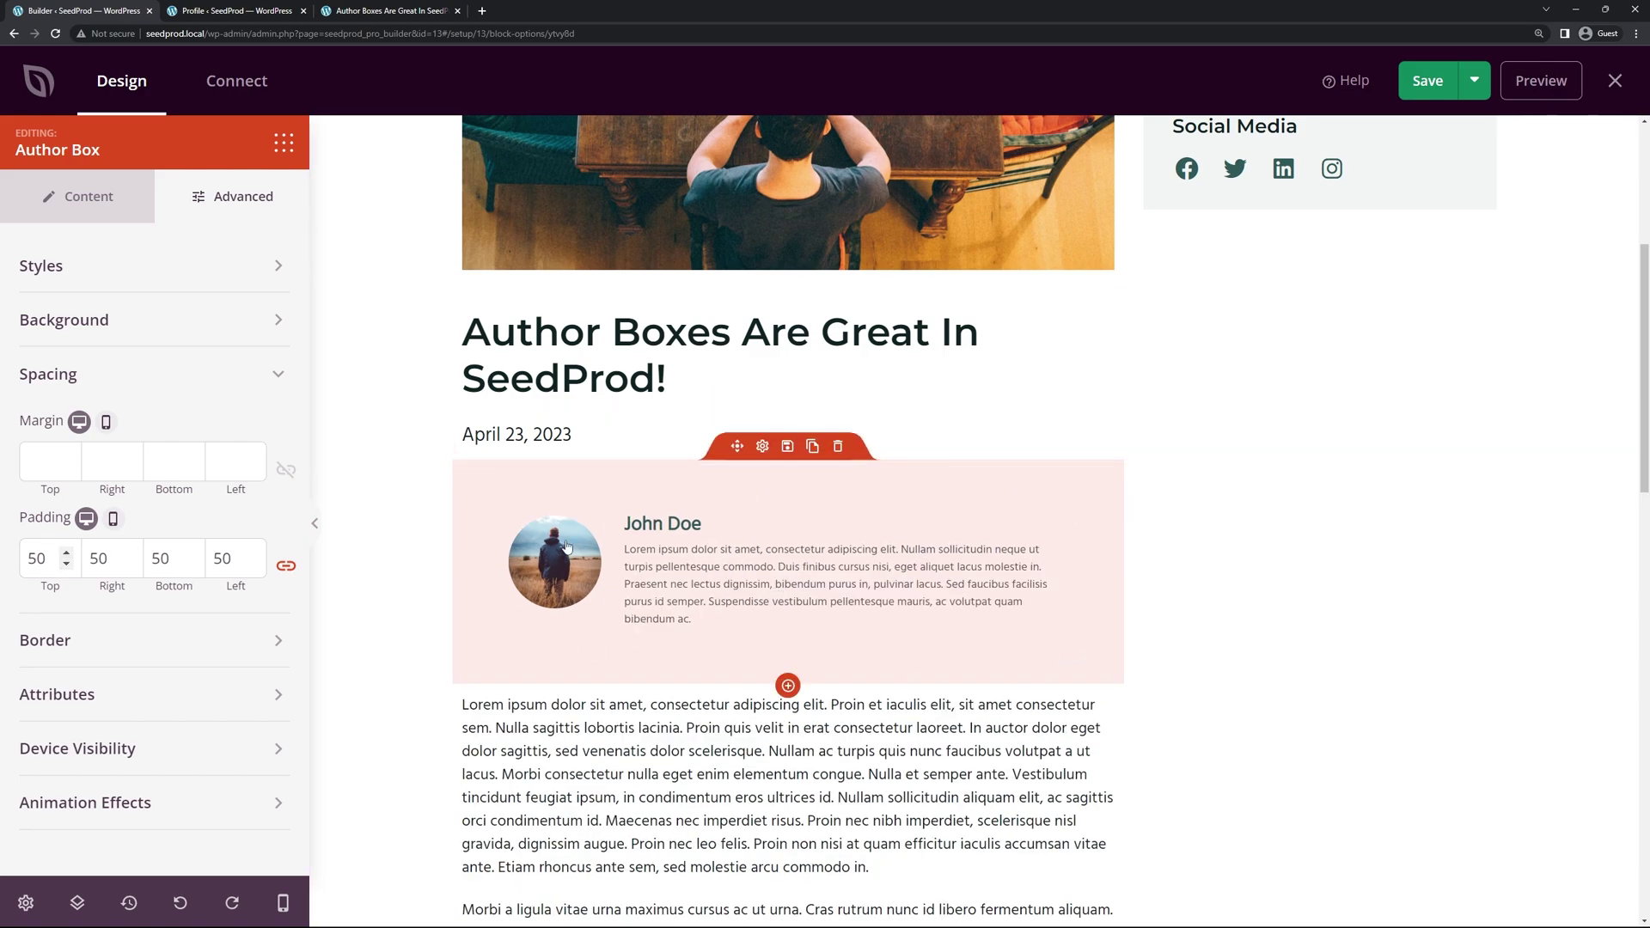
key("BackSpace")
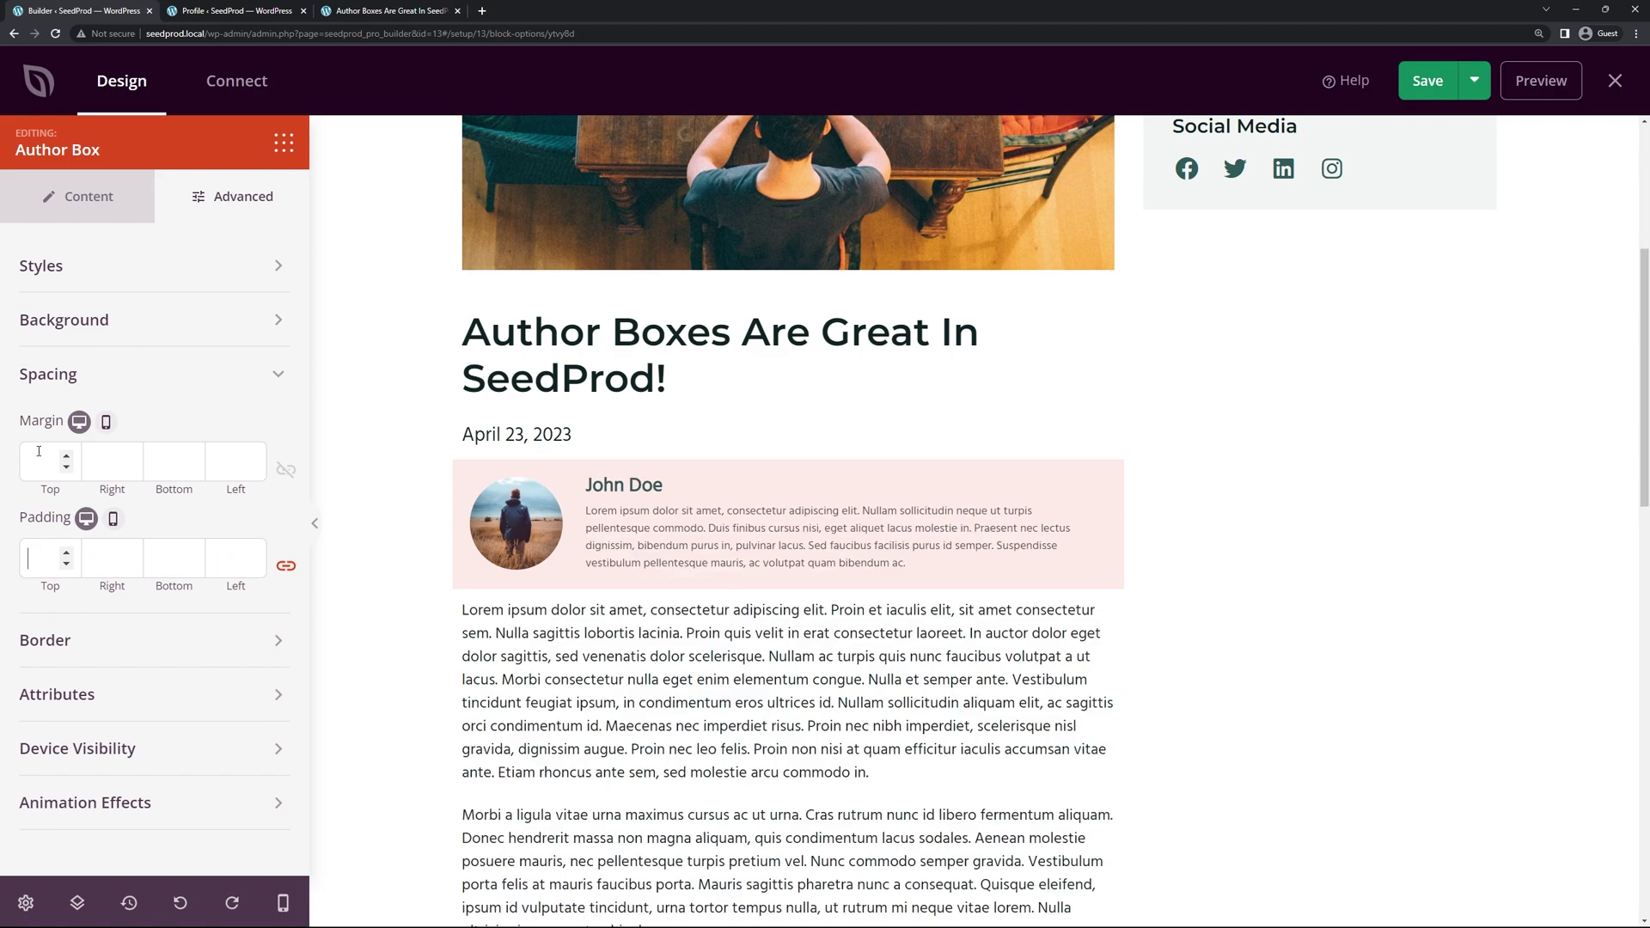
left_click(219, 386)
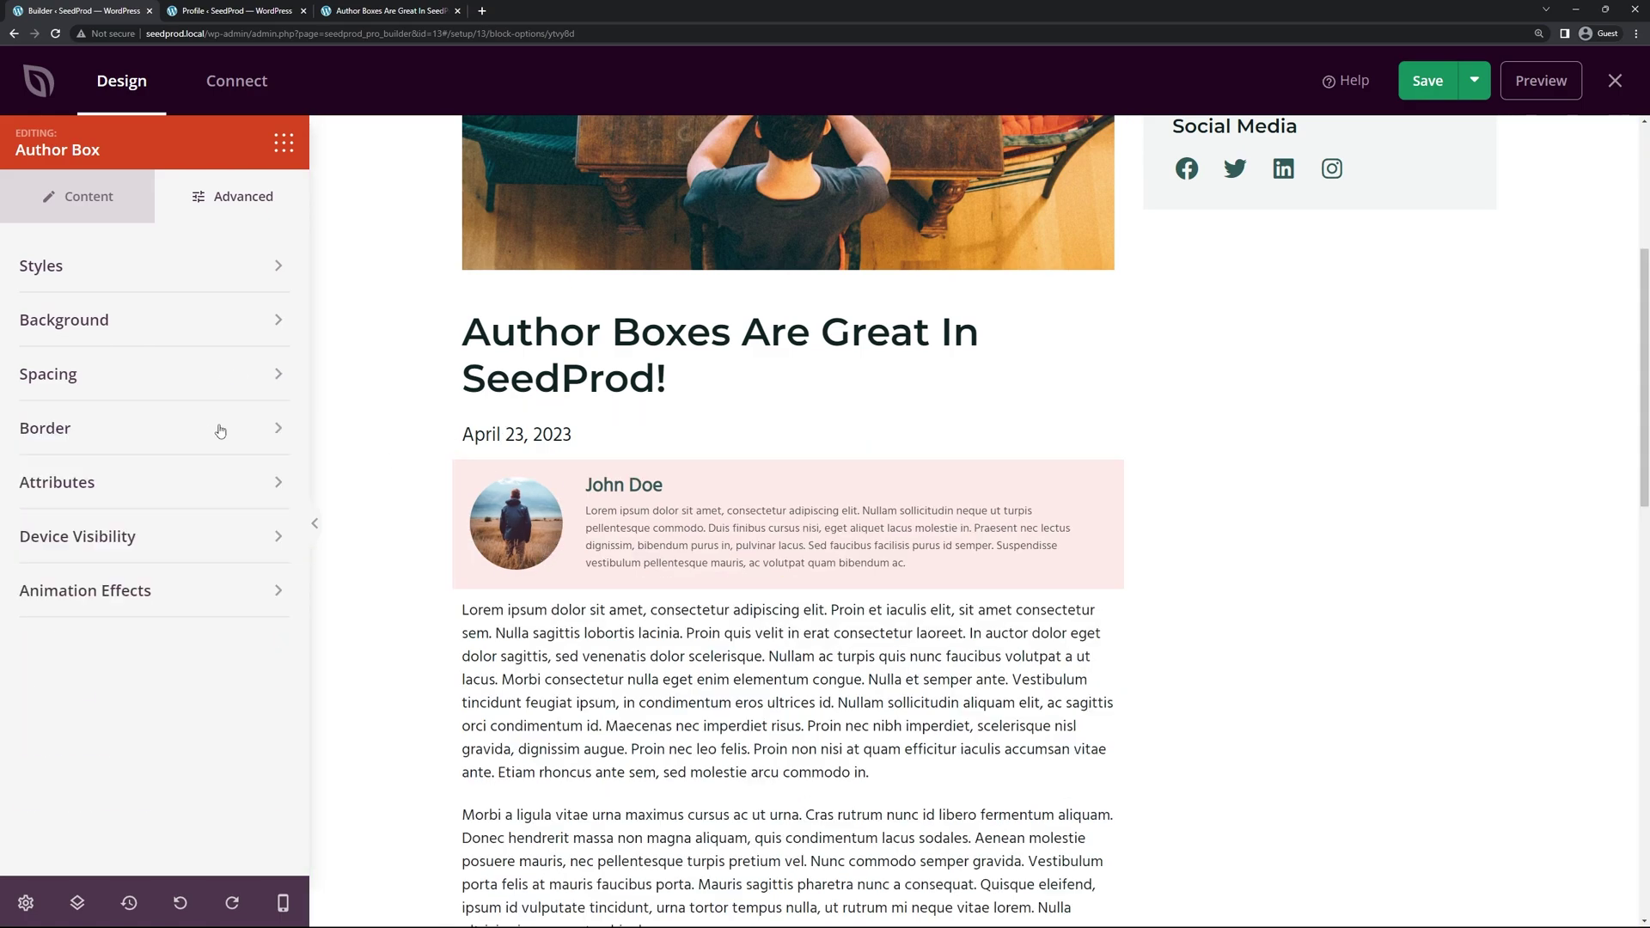
Step: Give the Author Box a solid border in the dusty rose global theme color with a width of 1 on all sides
left_click(216, 427)
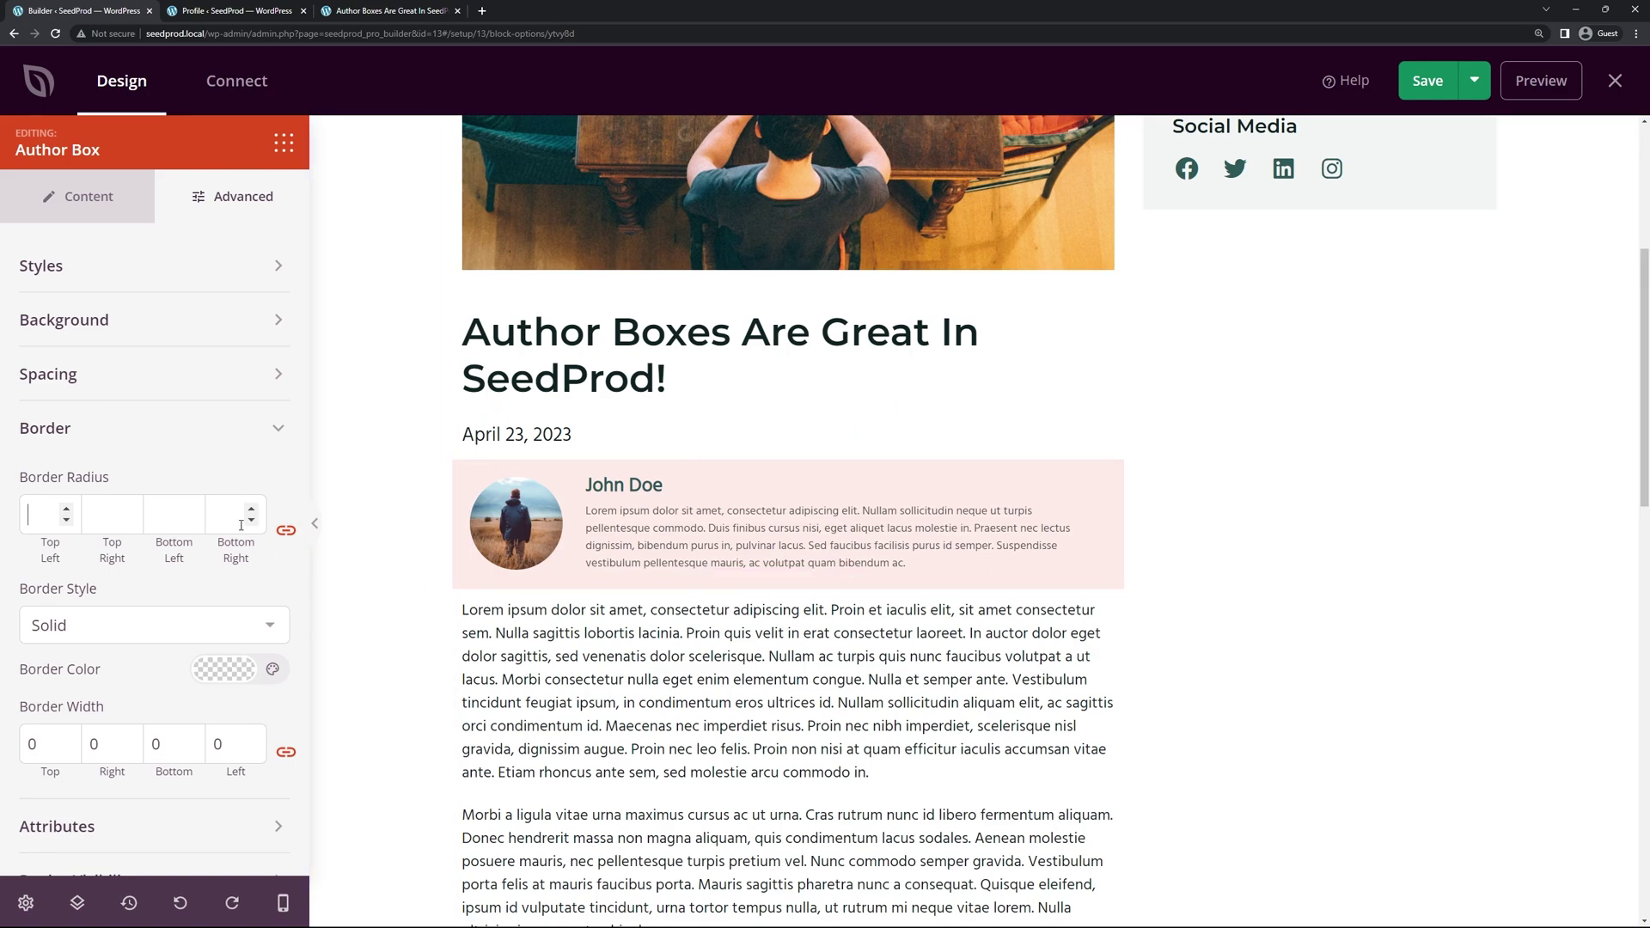
scroll(109, 550, "down", 2)
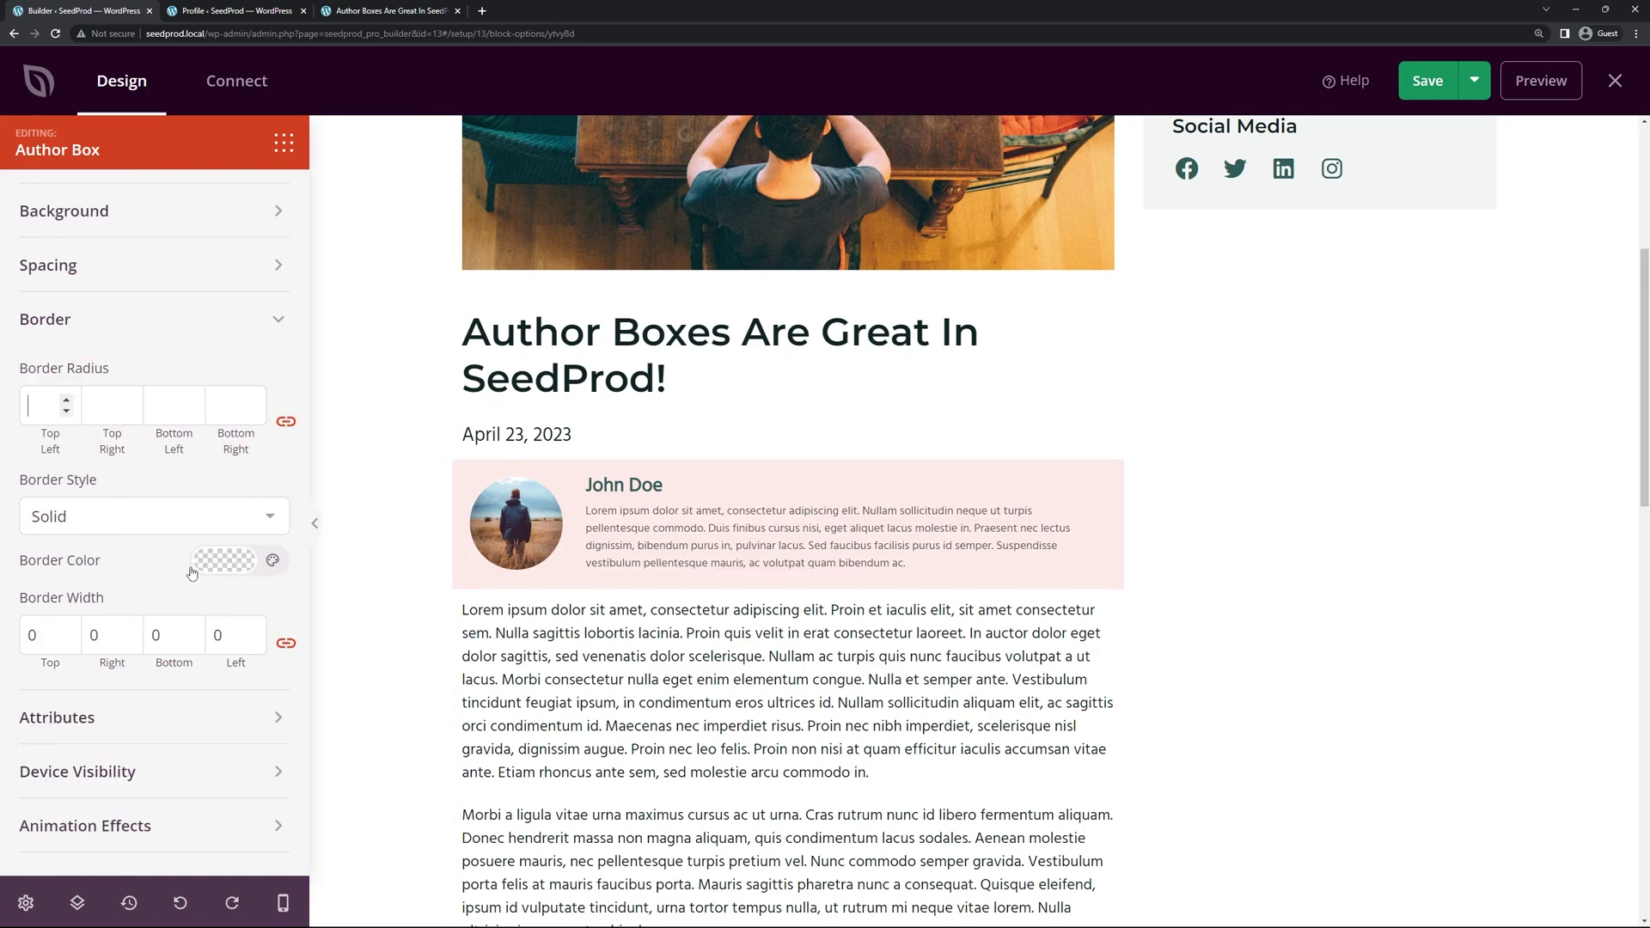
left_click(221, 562)
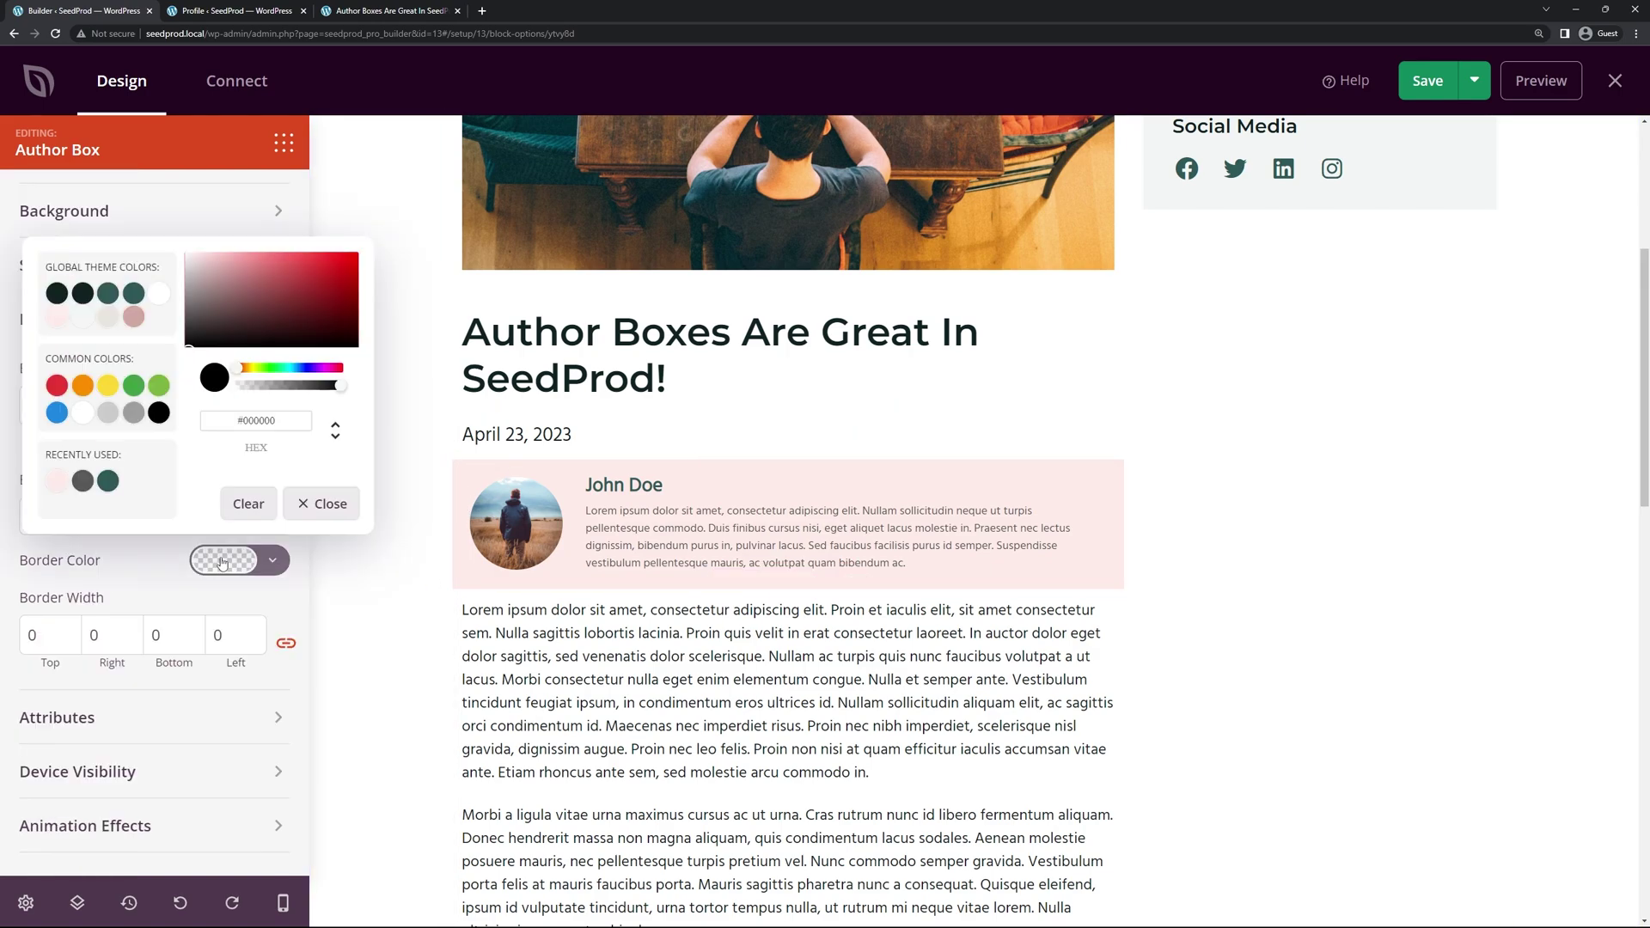
left_click(134, 318)
left_click(148, 562)
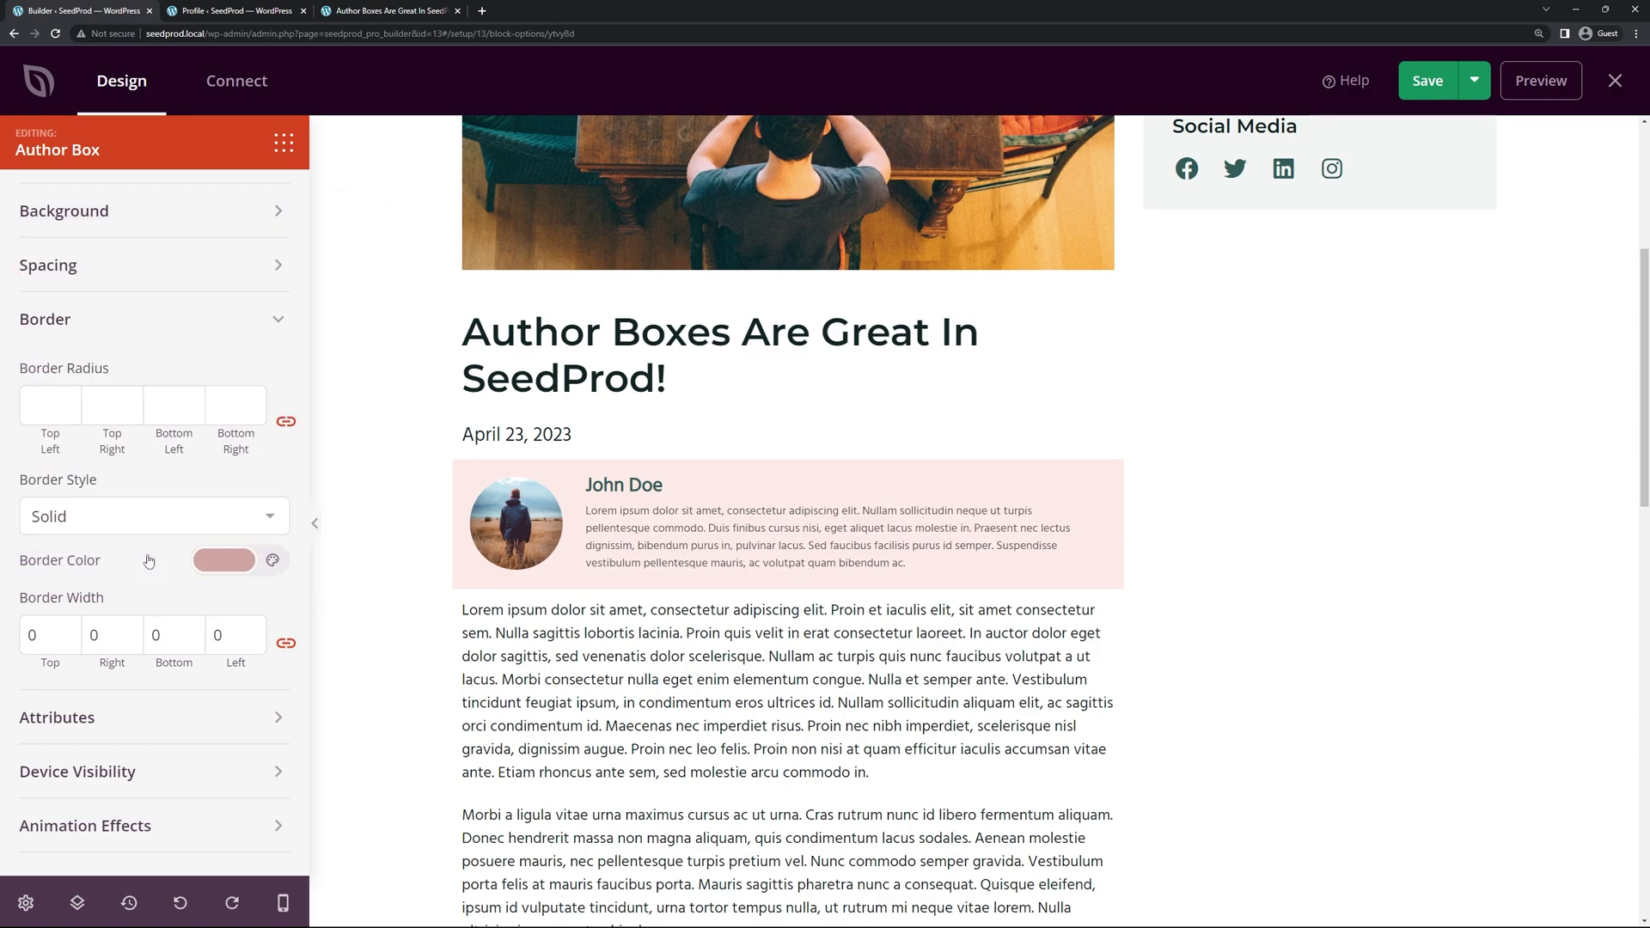
double_click(33, 634)
type("1")
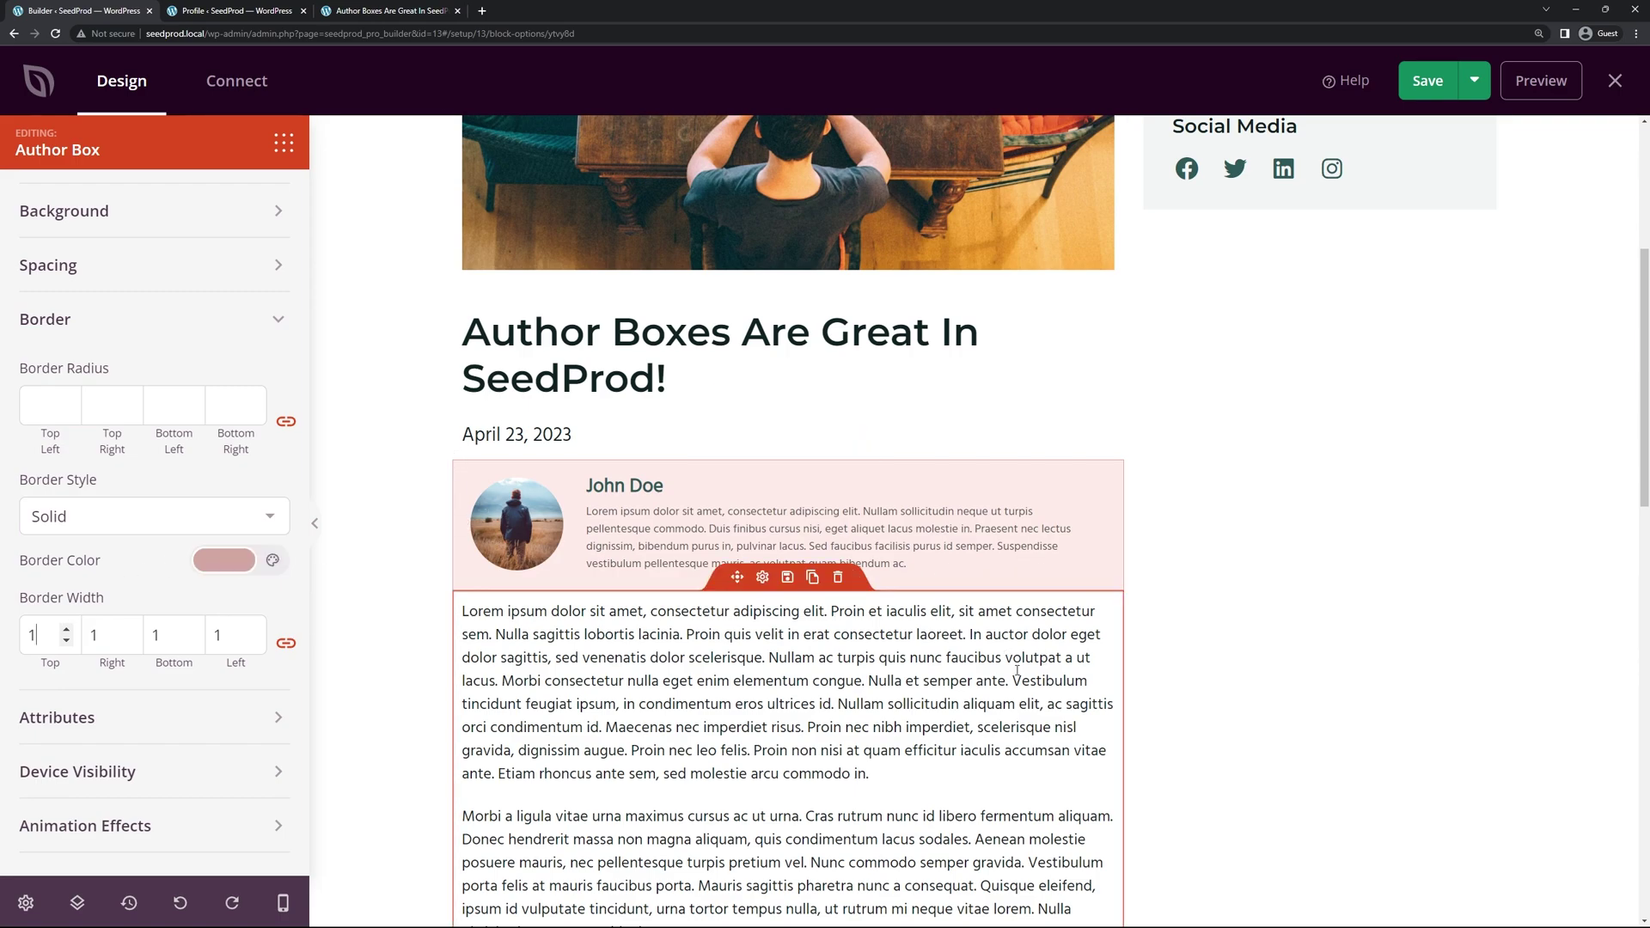
left_click(170, 342)
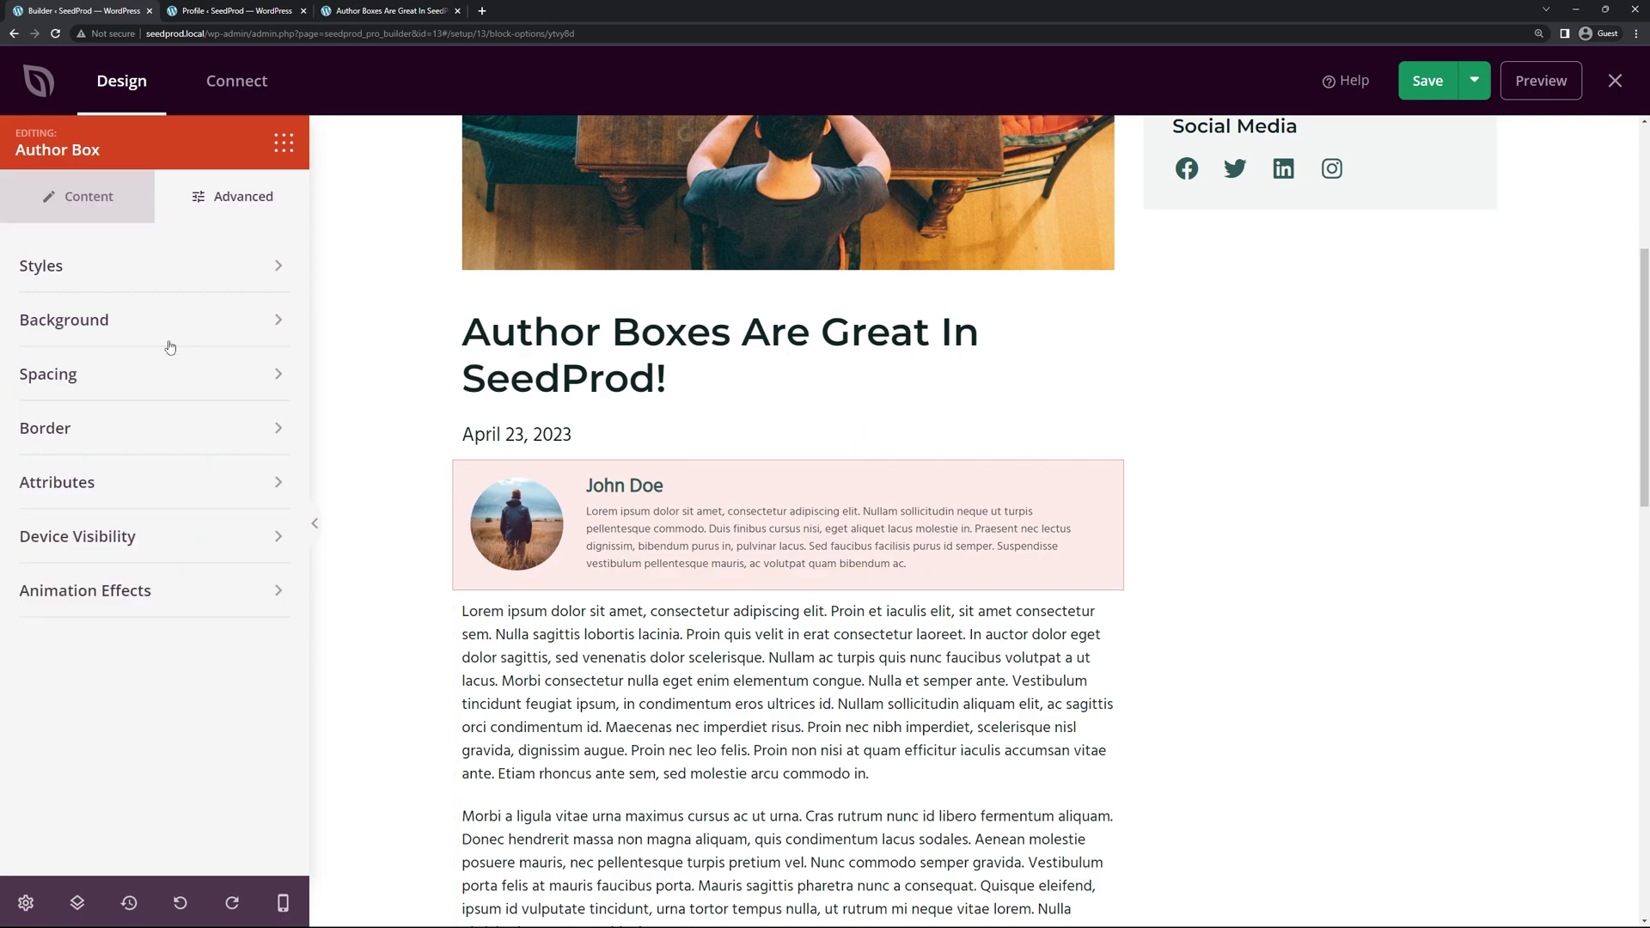
Step: Check the Author Box's attribute settings and try hiding it on desktop and on mobile, switching both options off again
left_click(137, 493)
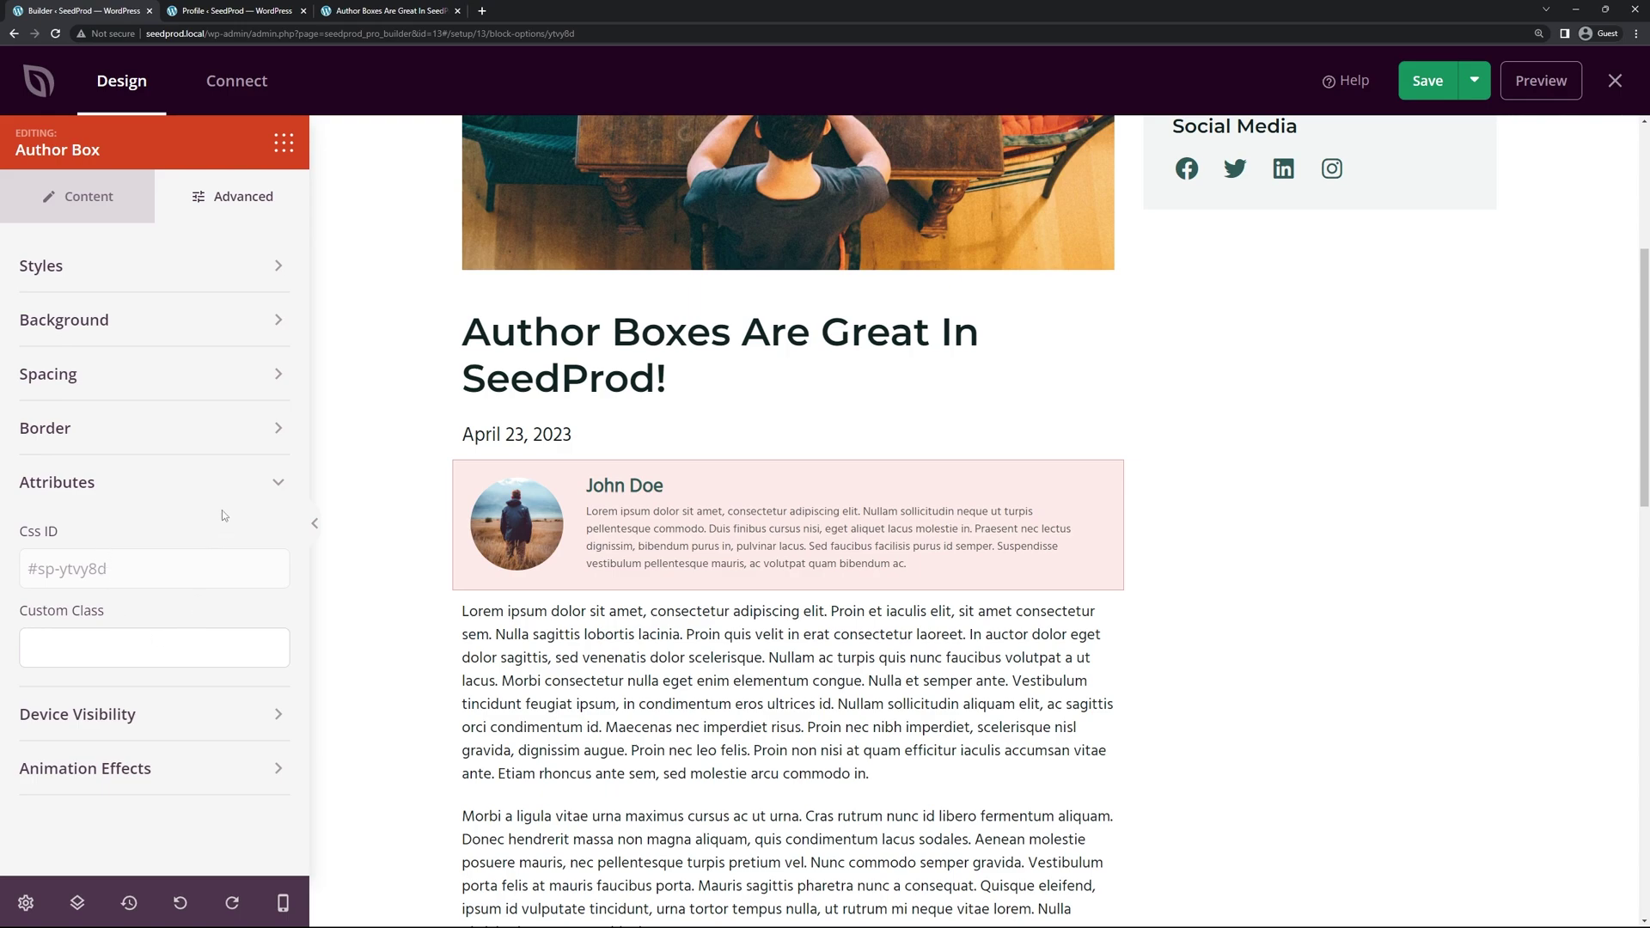
left_click(234, 483)
left_click(172, 544)
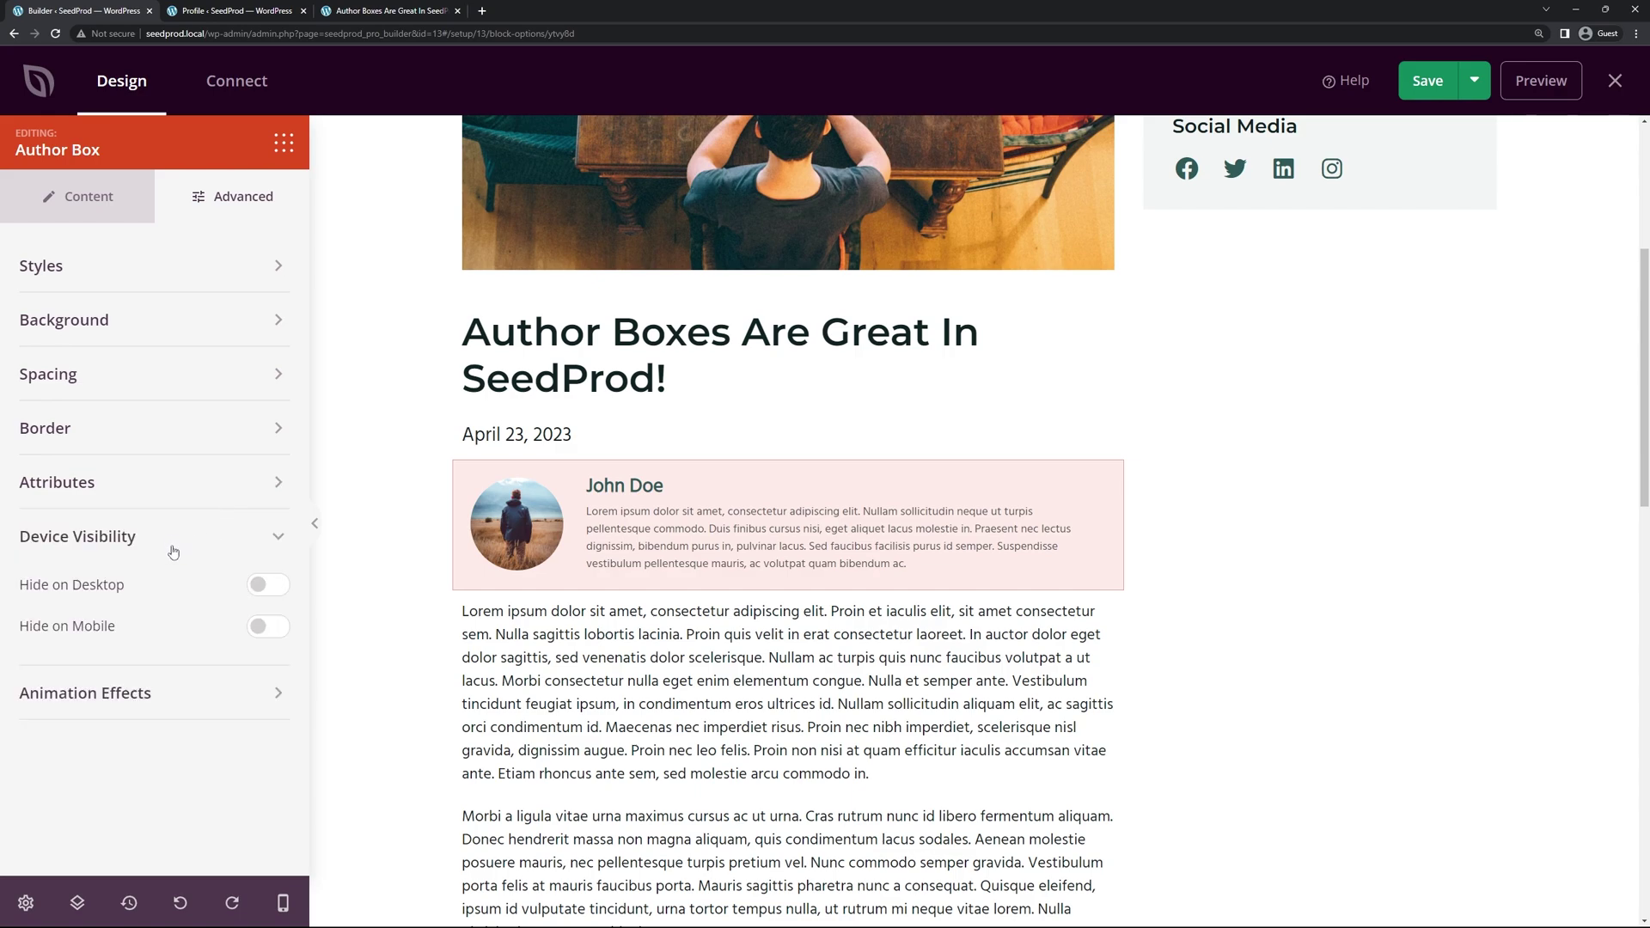
left_click(256, 594)
left_click(269, 584)
left_click(268, 626)
left_click(268, 626)
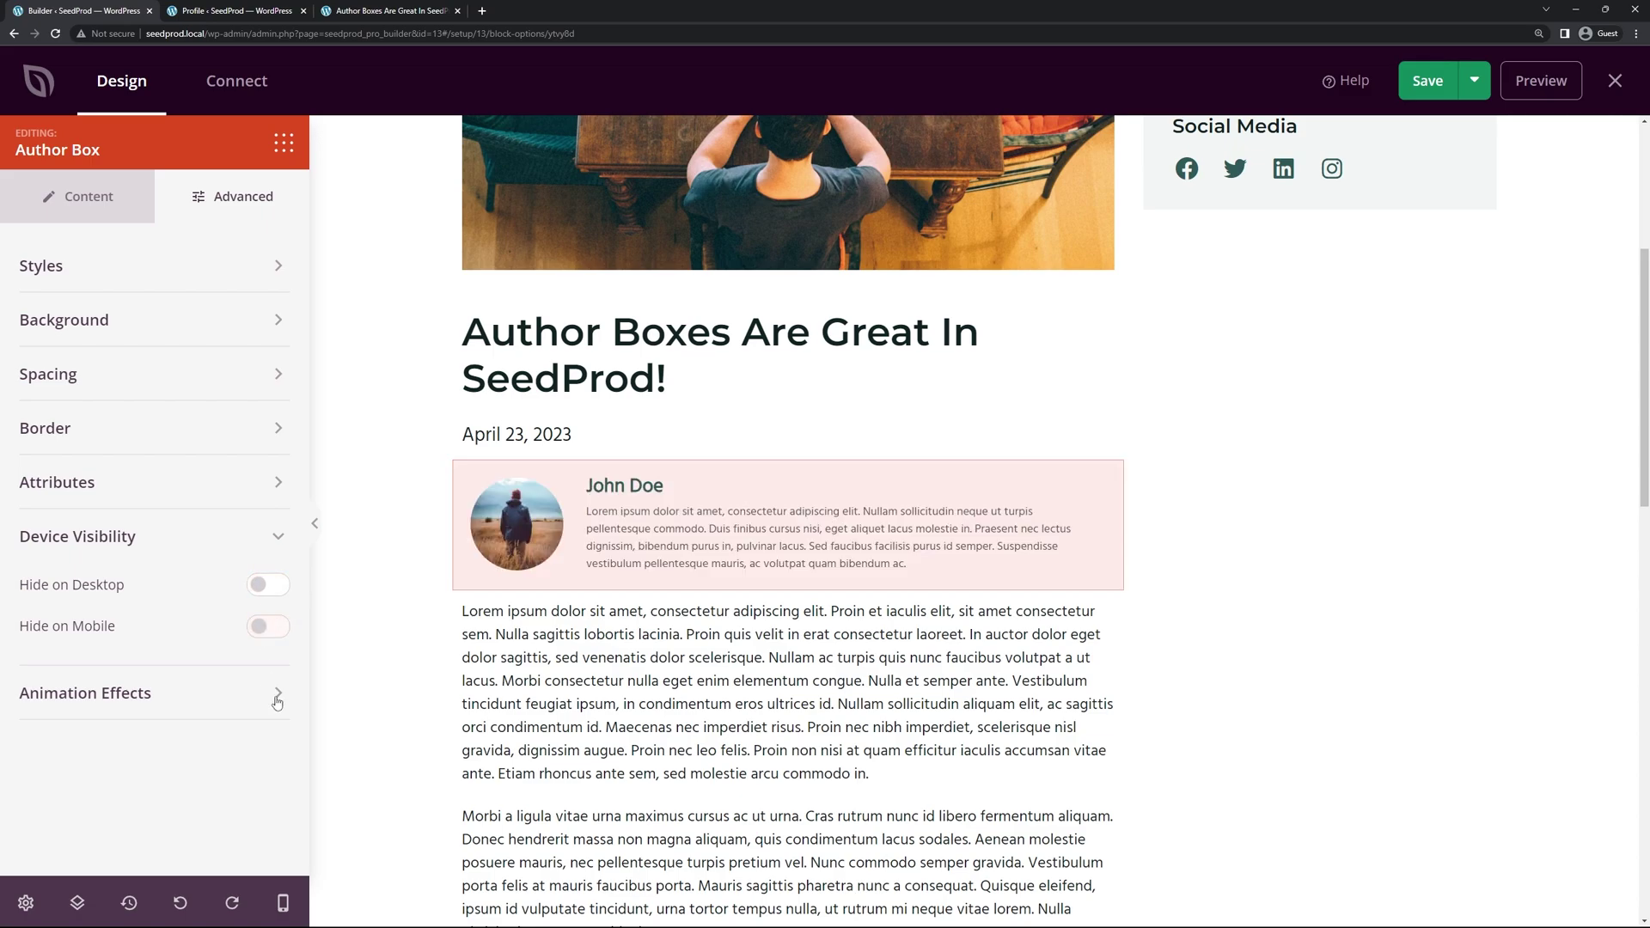
Step: Try hiding the Author Box on mobile in the mobile preview, restore it and return to the desktop preview
left_click(283, 902)
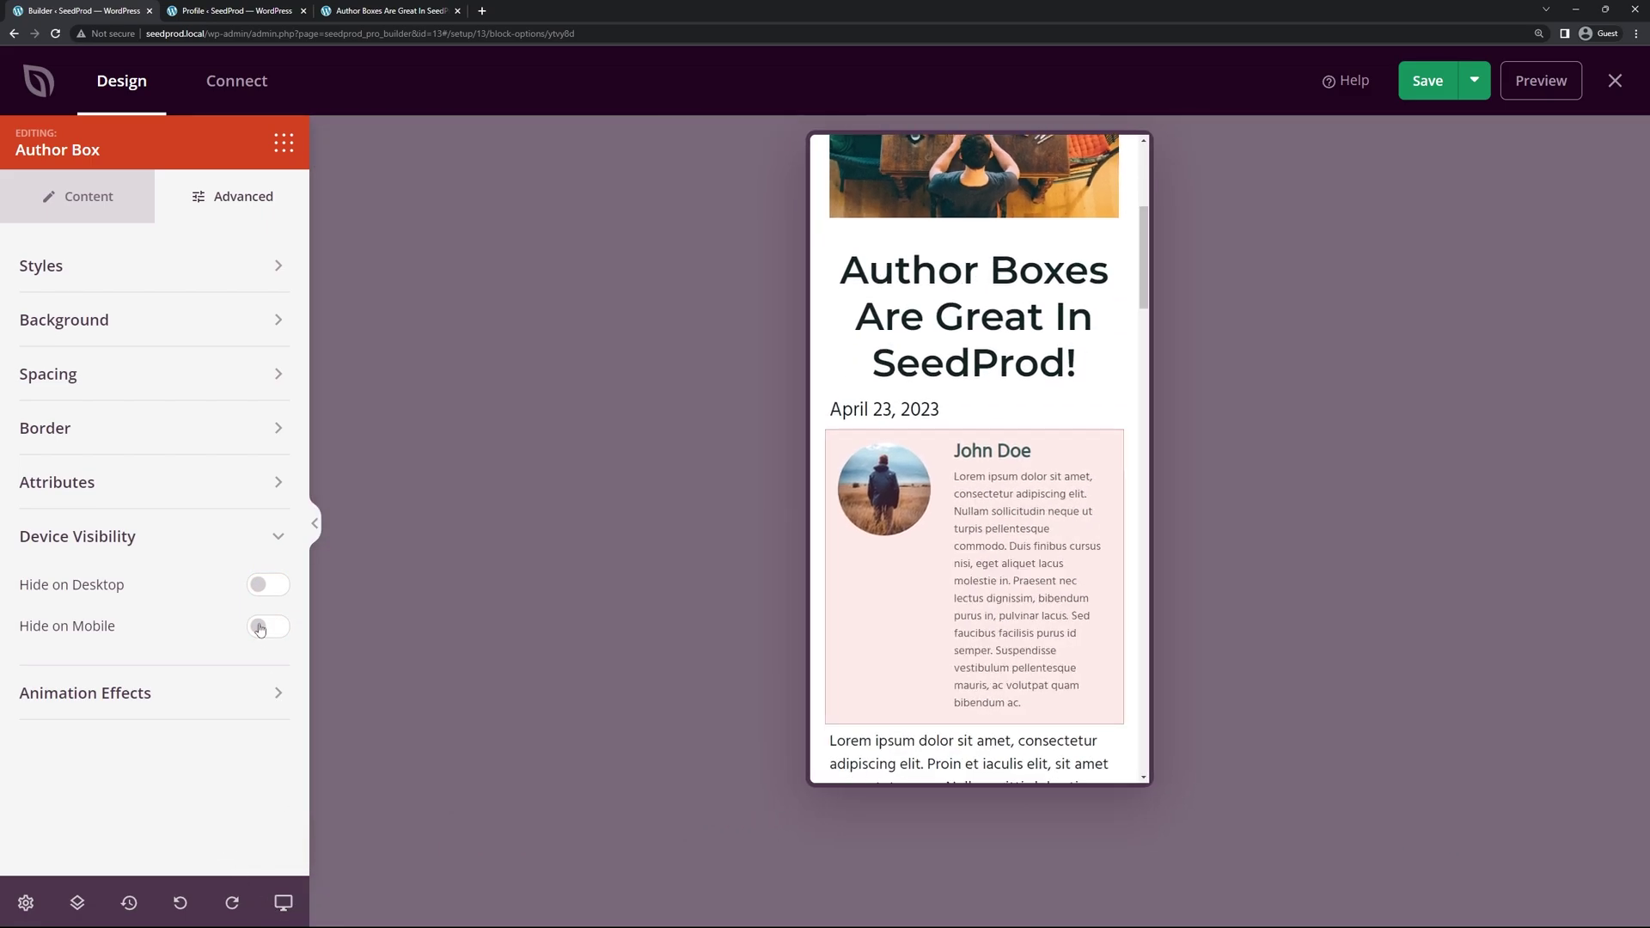
left_click(260, 628)
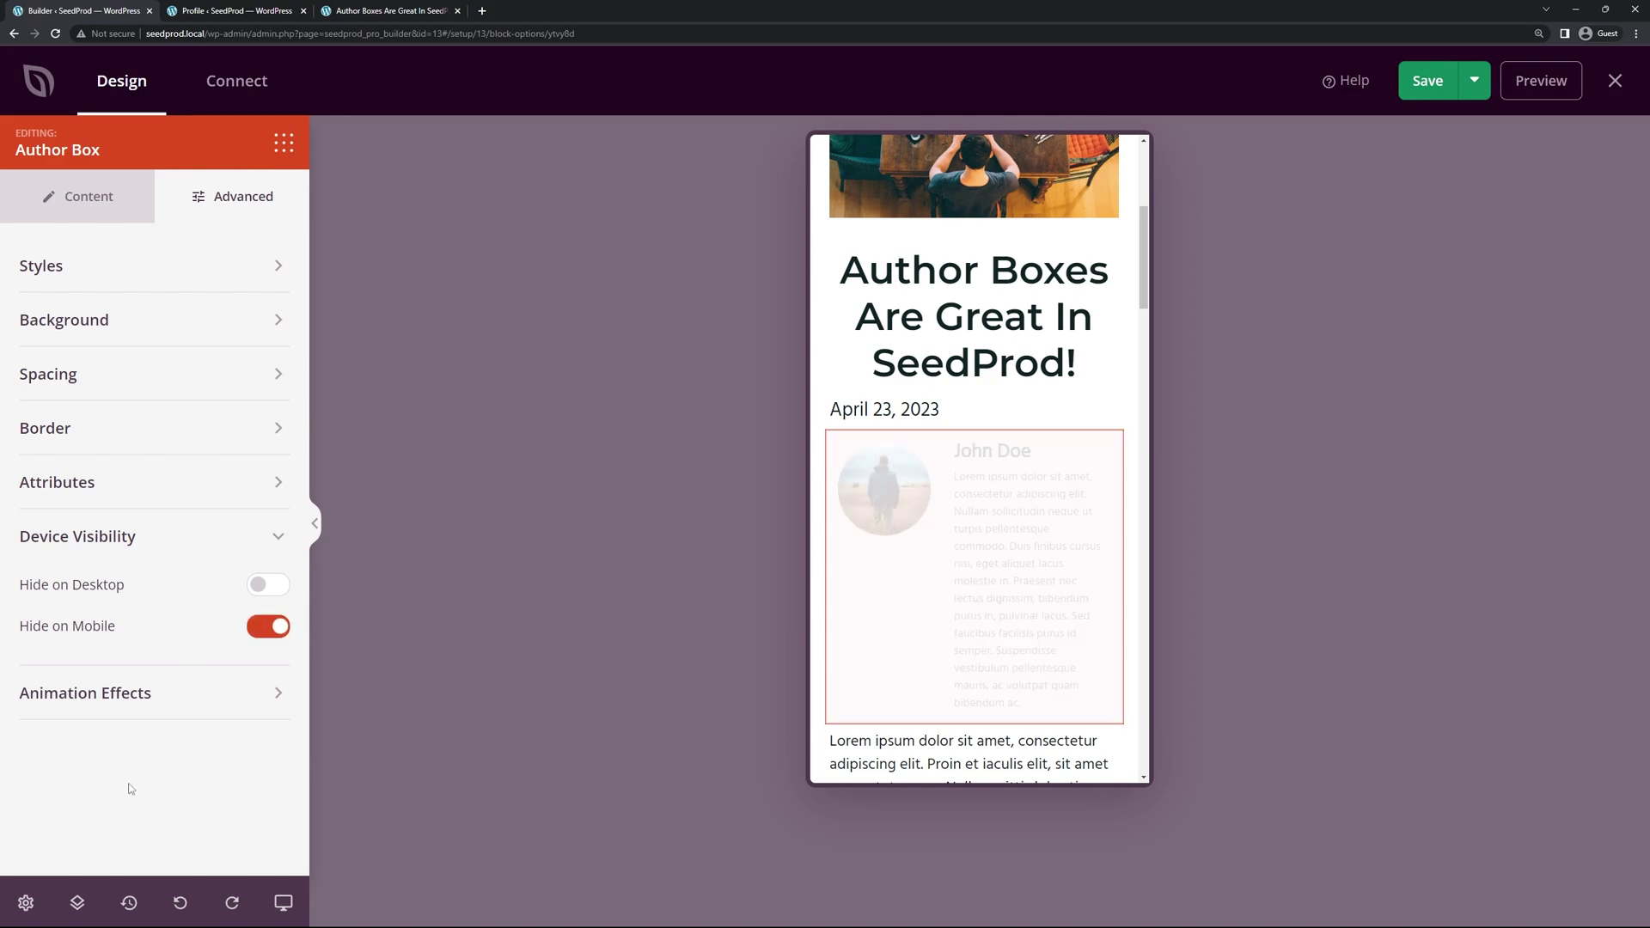
left_click(268, 626)
left_click(282, 902)
left_click(230, 550)
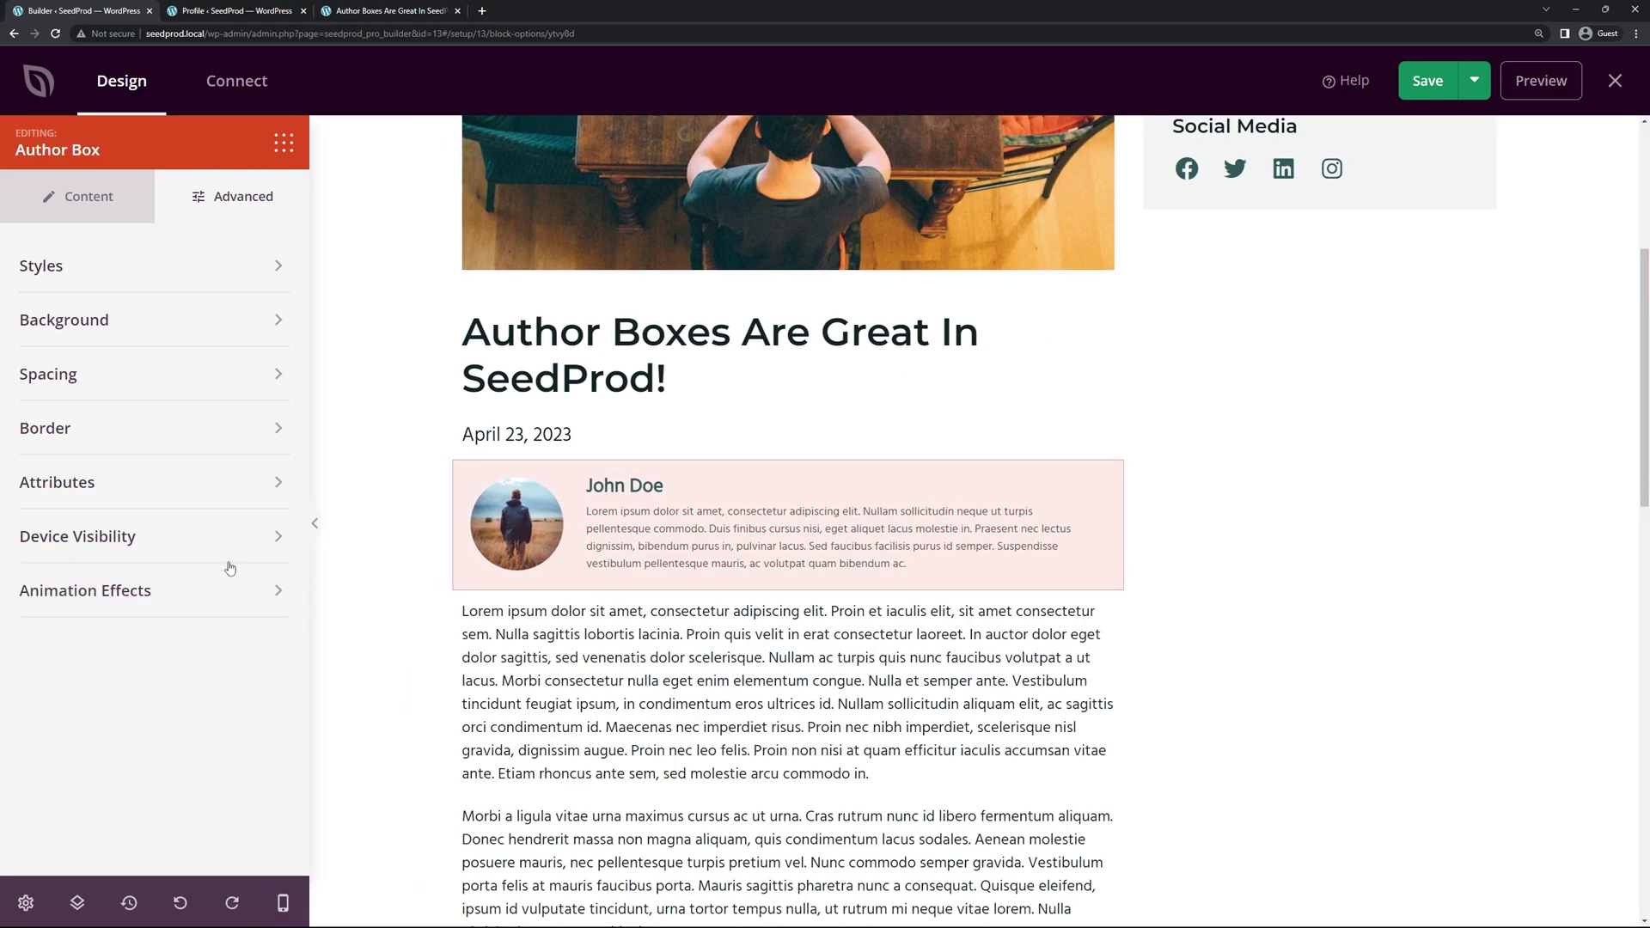
Step: Set the Author Box's entrance animation to Fade In and leave the block's settings
left_click(195, 602)
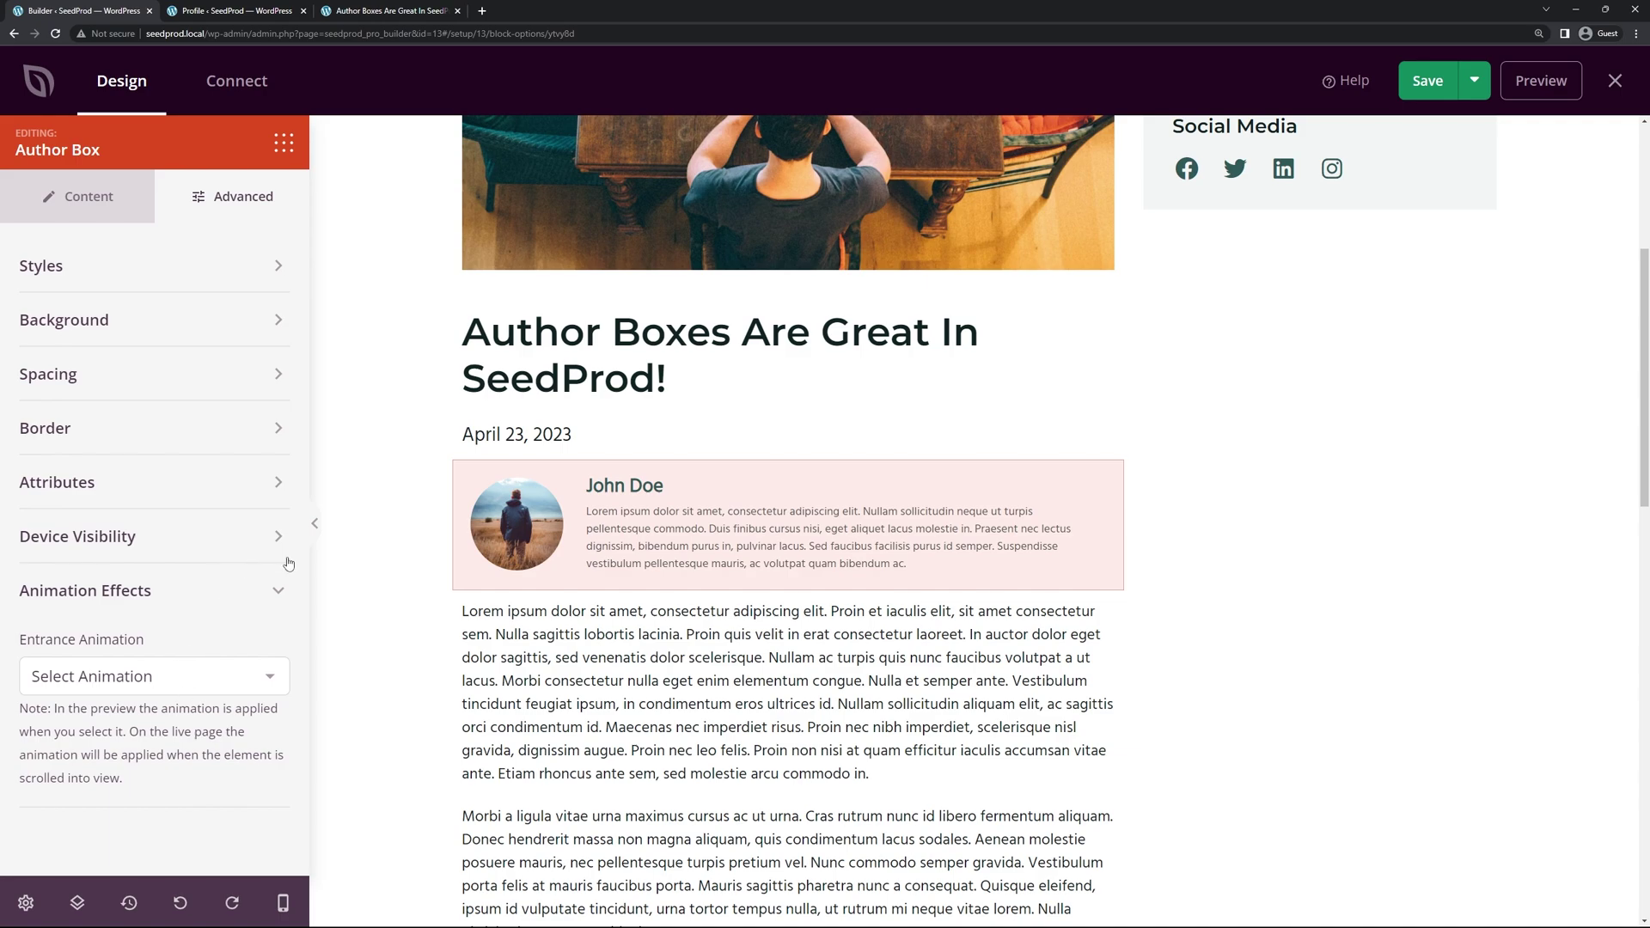
left_click(184, 677)
scroll(146, 513, "down", 5)
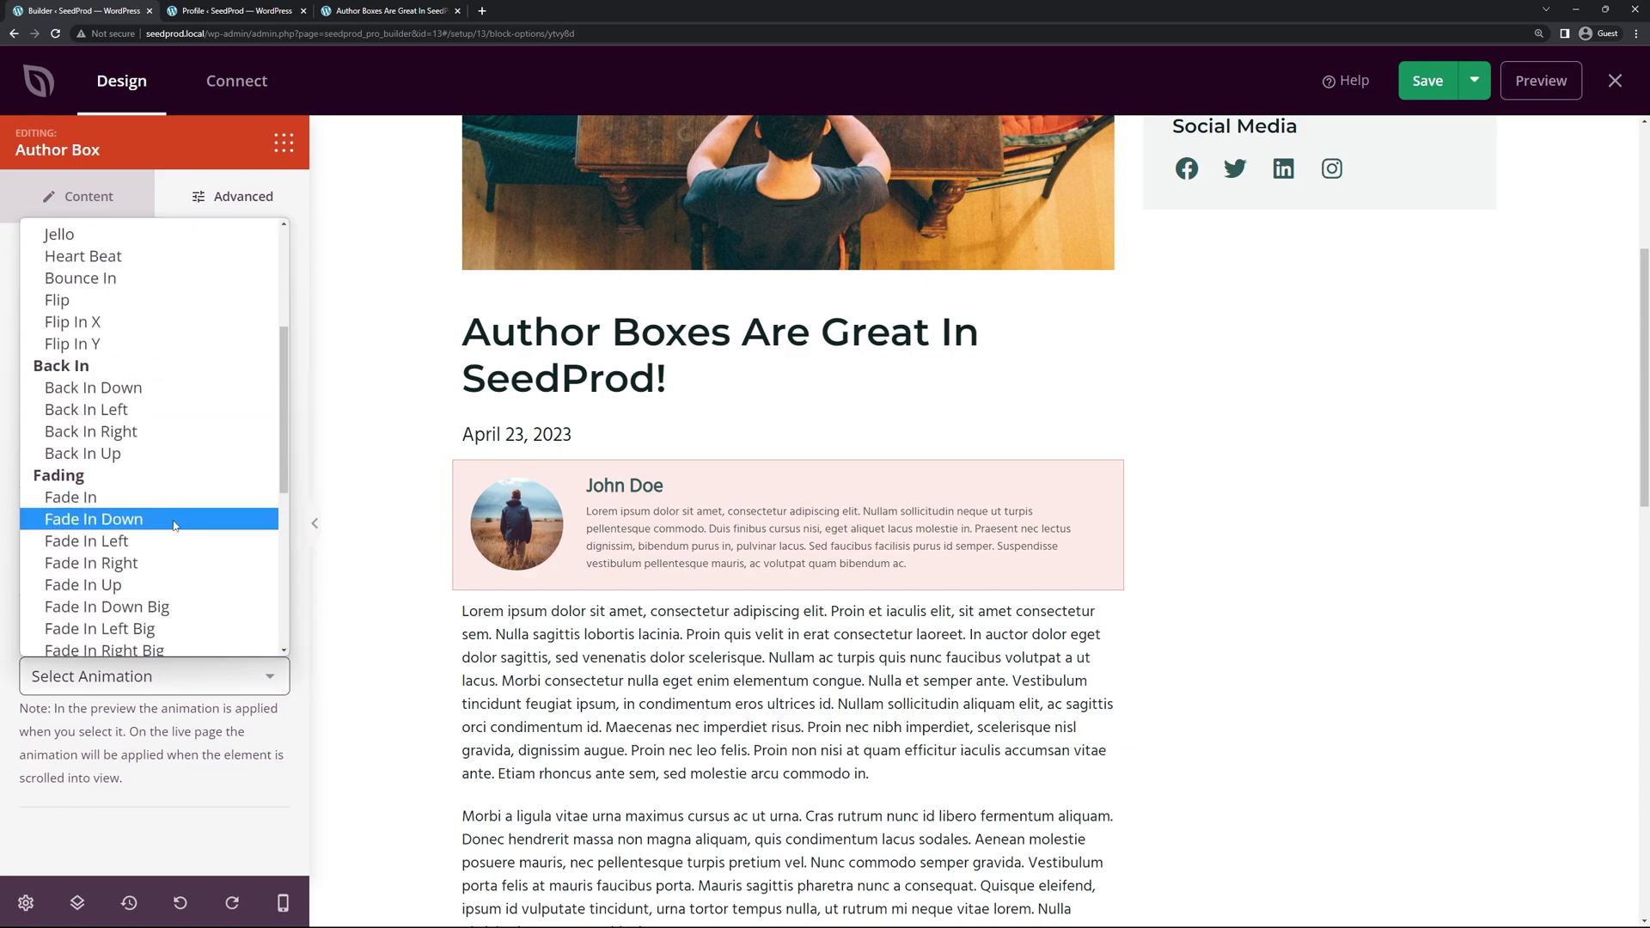
left_click(77, 368)
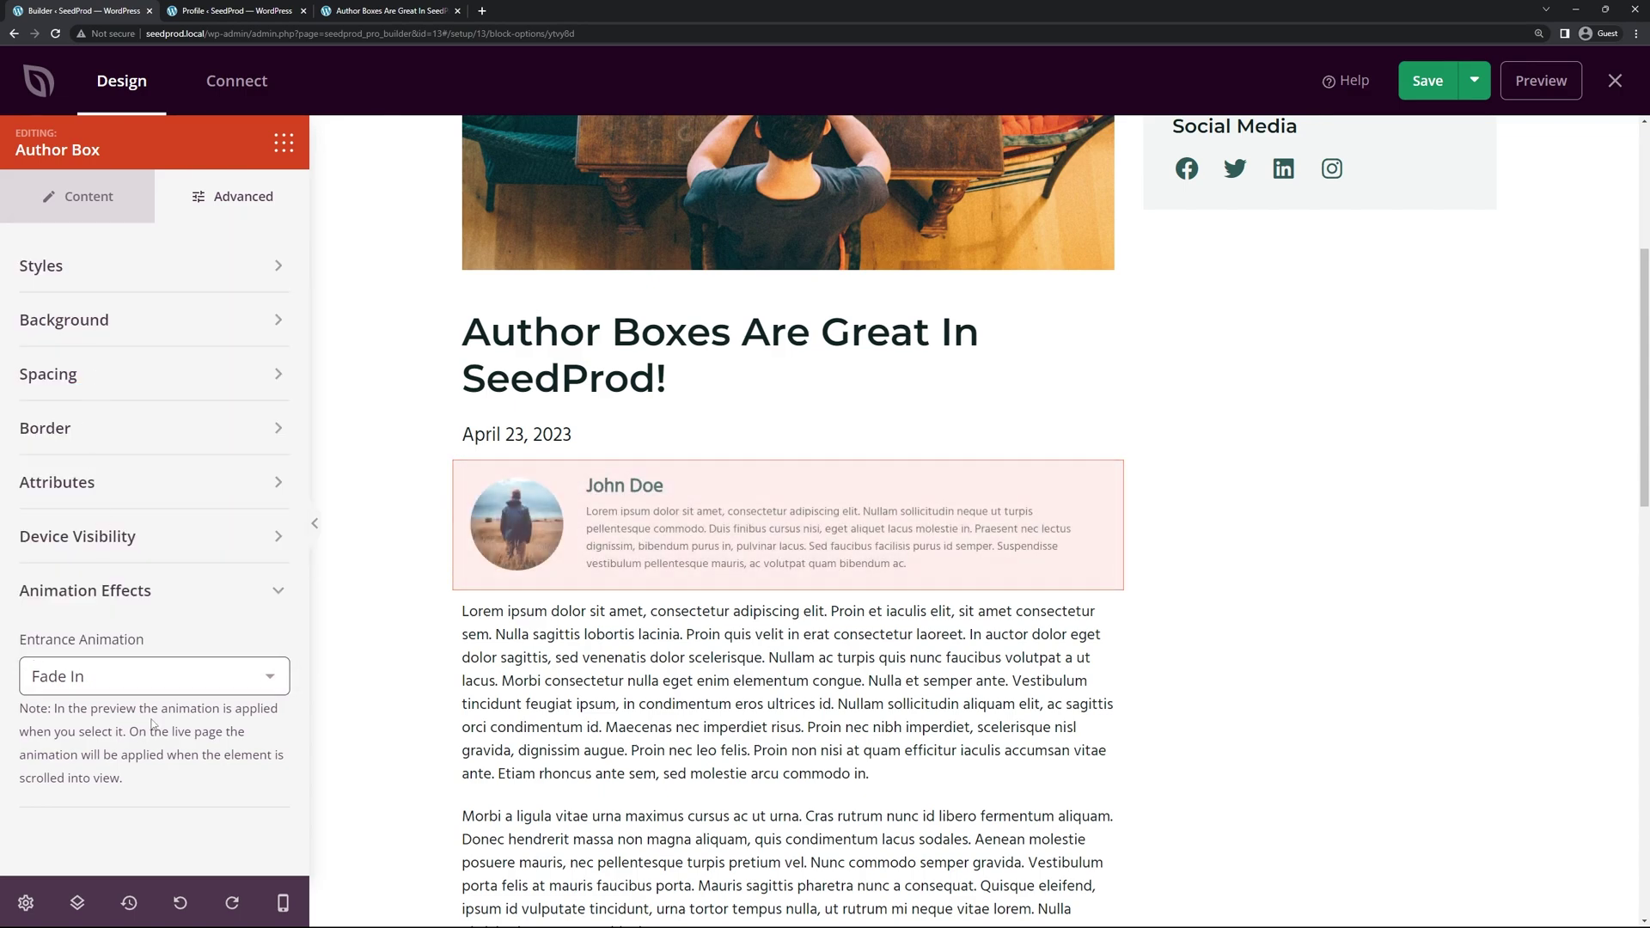
left_click(882, 691)
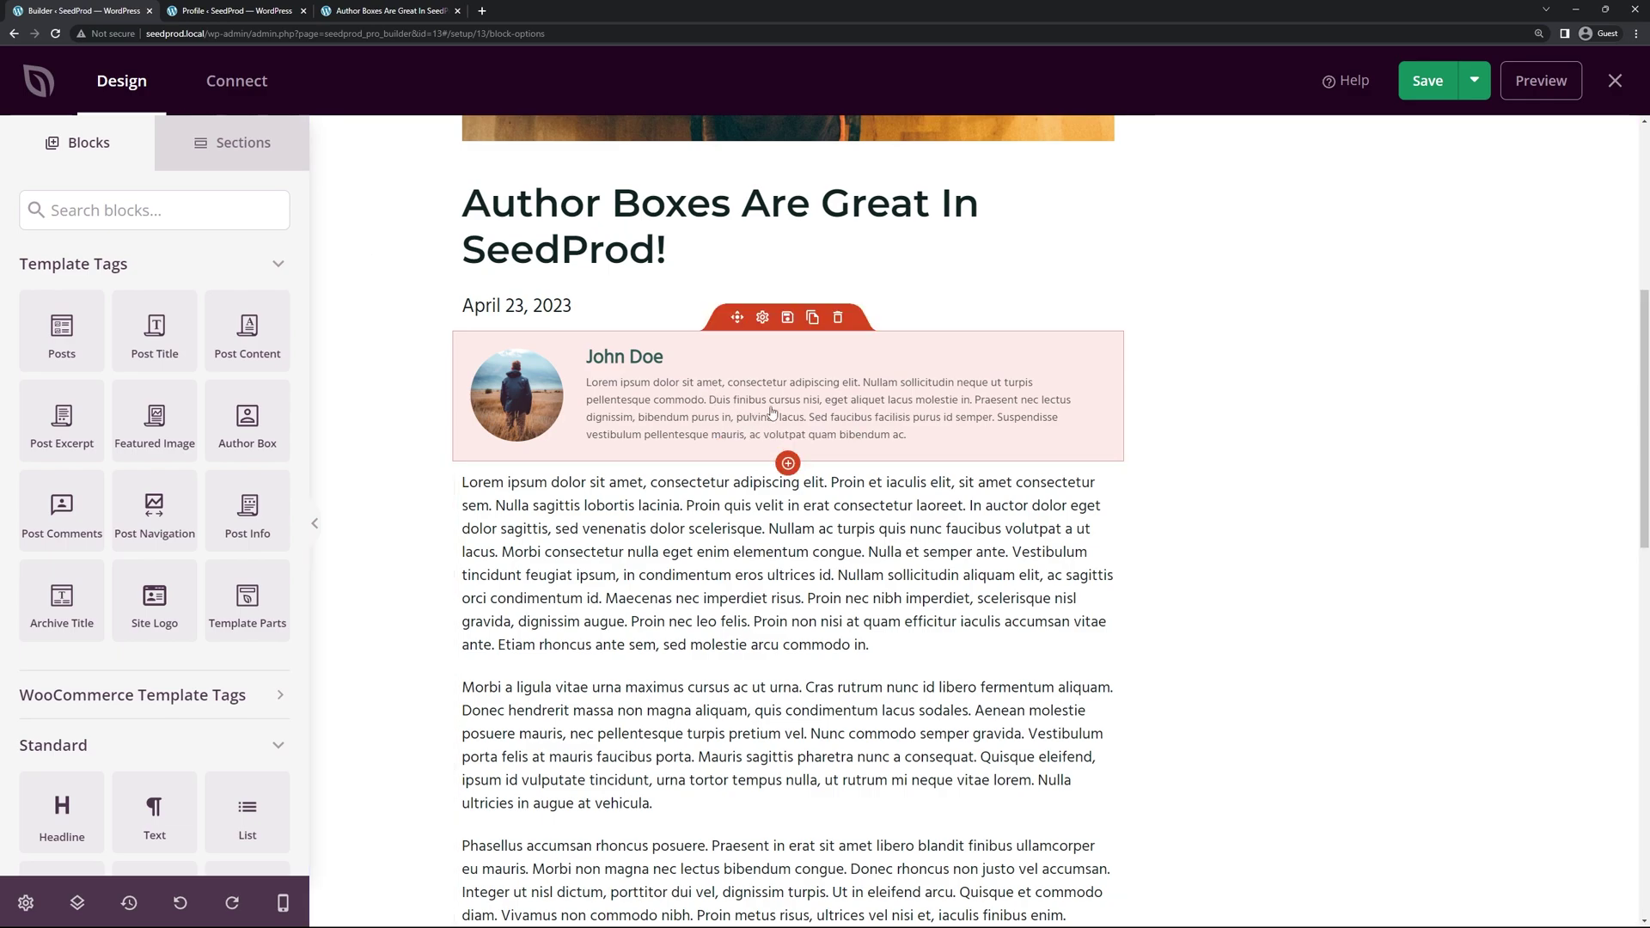
Step: Try a new Author Box block directly below the post content and delete it again
scroll(772, 421, "down", 10)
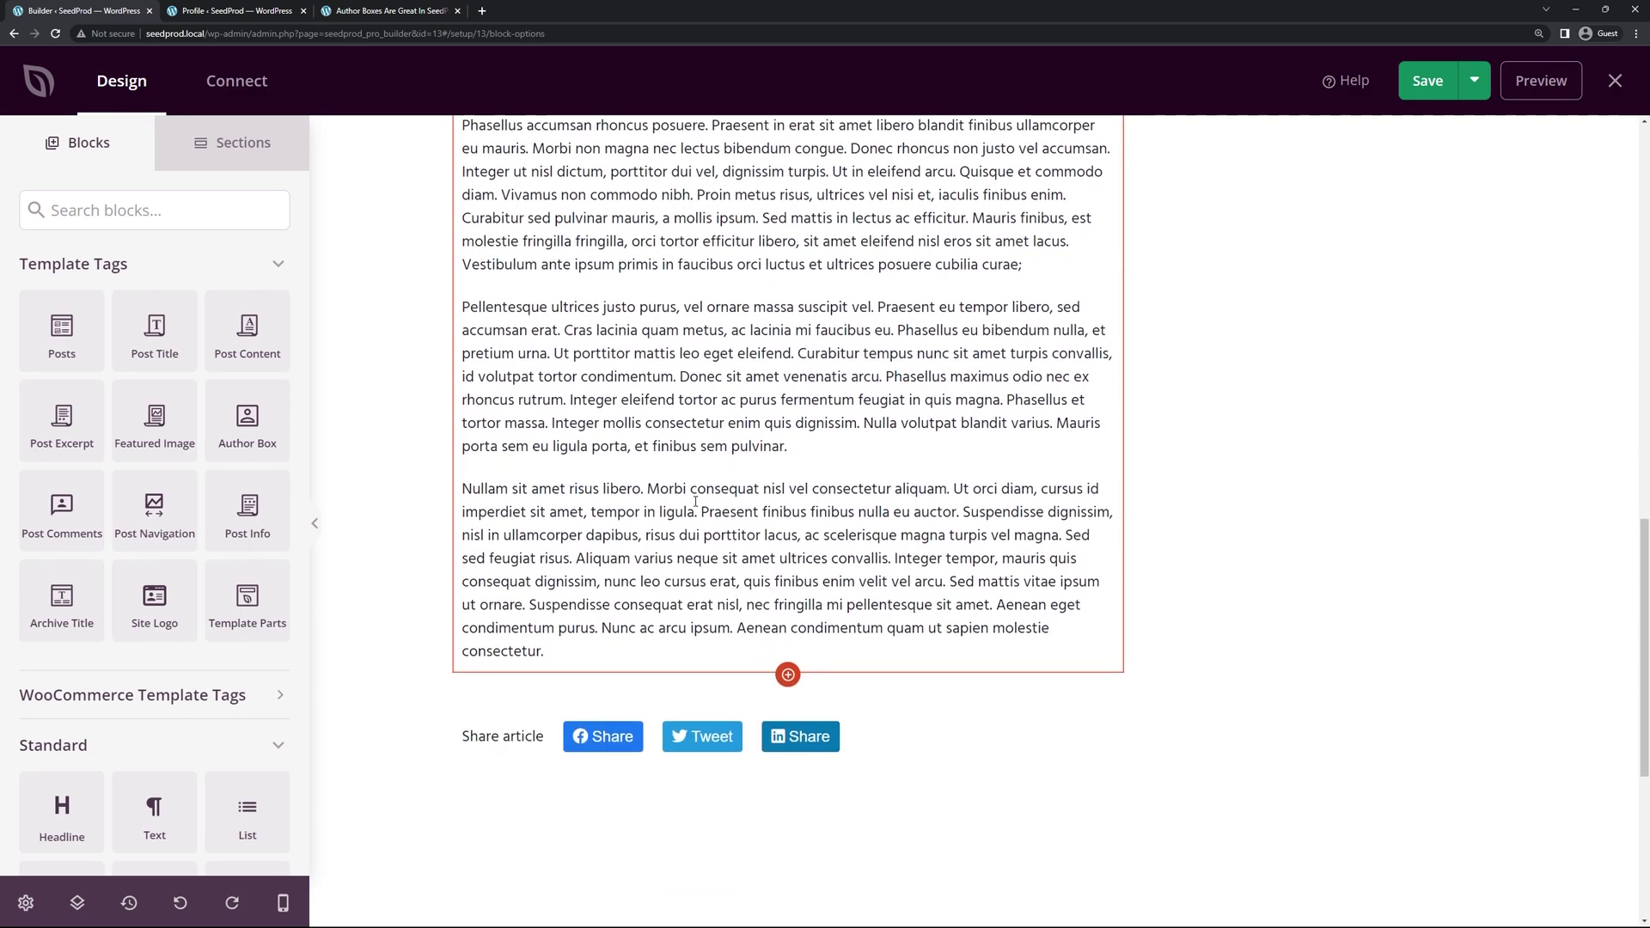
left_click_drag(247, 421, 678, 552)
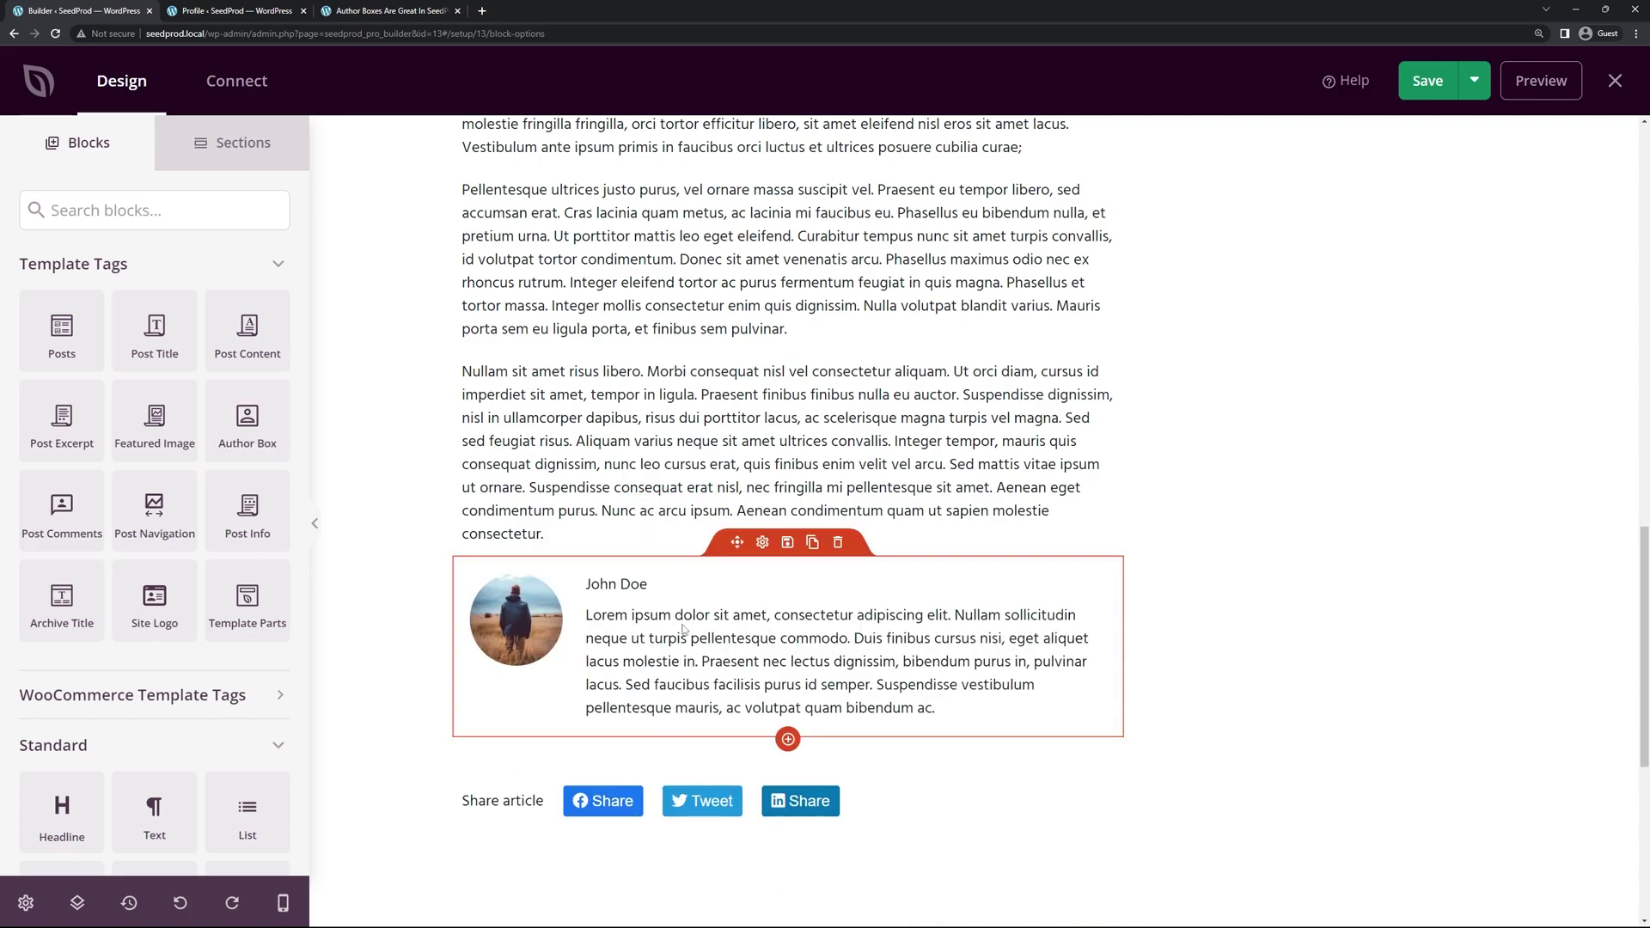
left_click(838, 542)
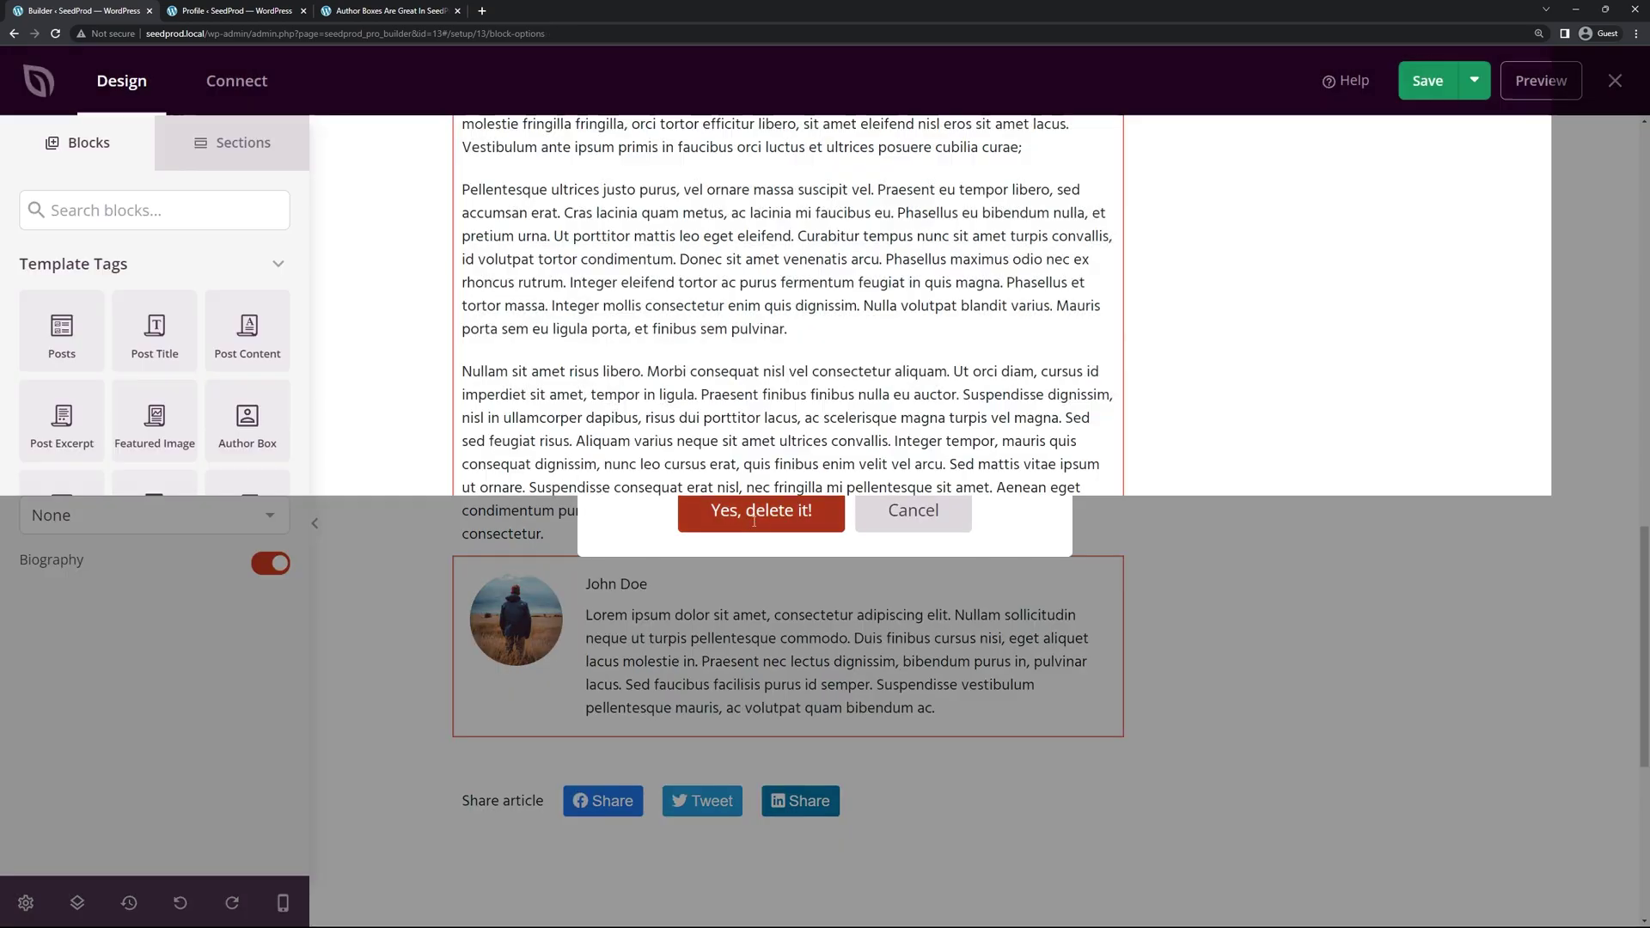
left_click(739, 509)
Step: Duplicate the styled Author Box and delete the lower copy through the layout navigation
scroll(684, 574, "up", 15)
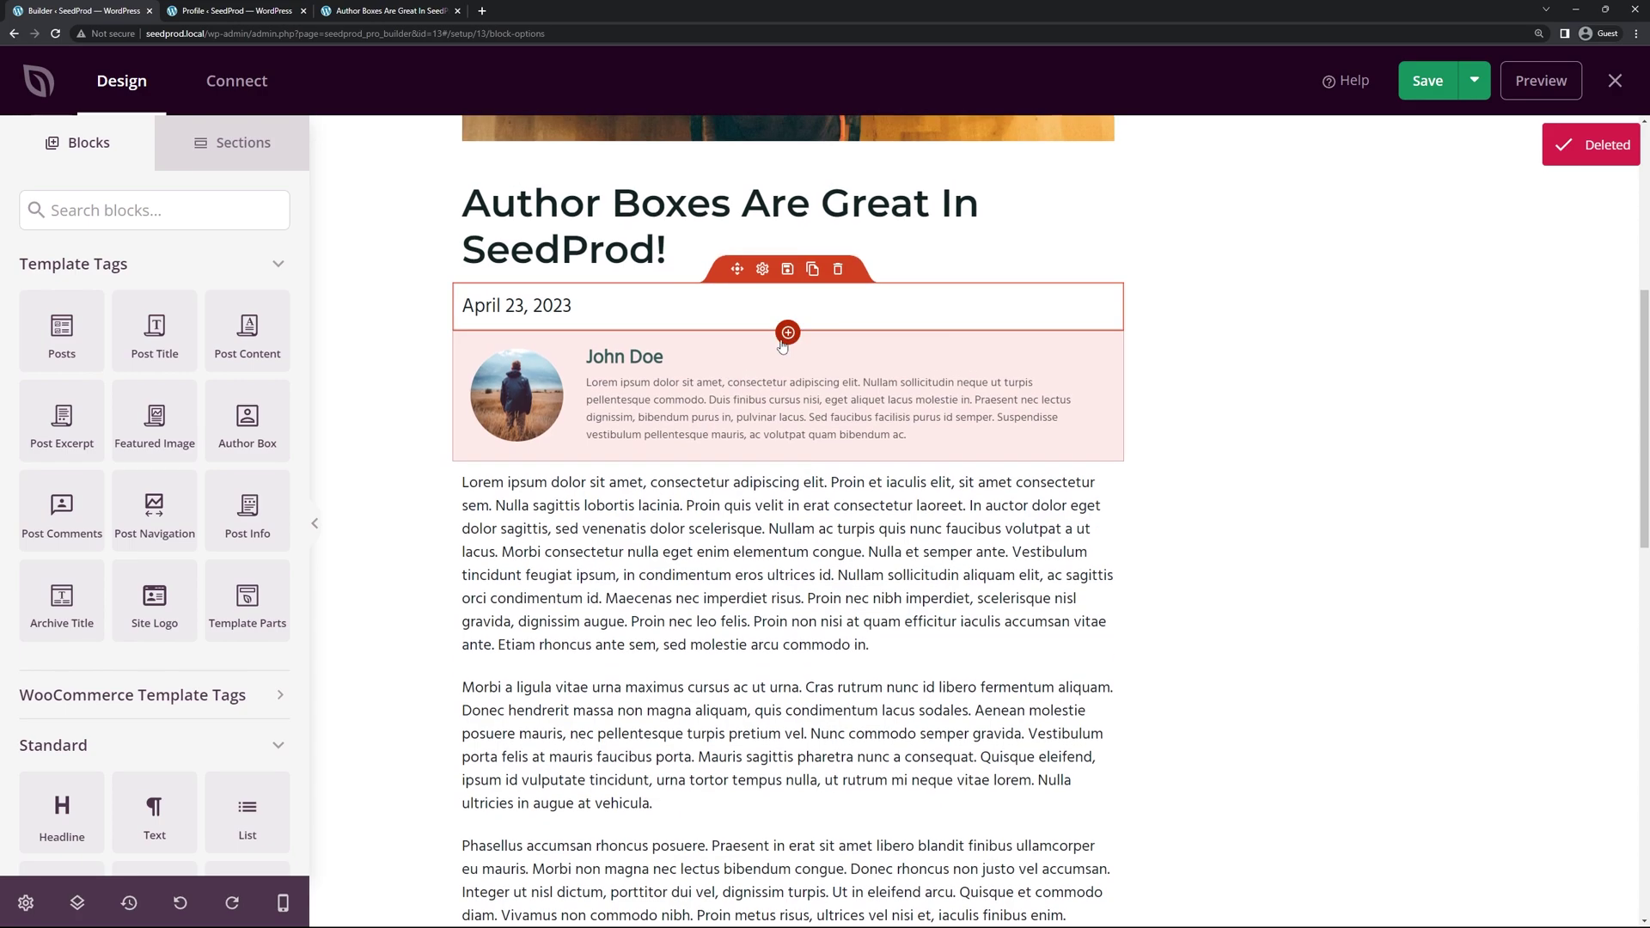
left_click(812, 317)
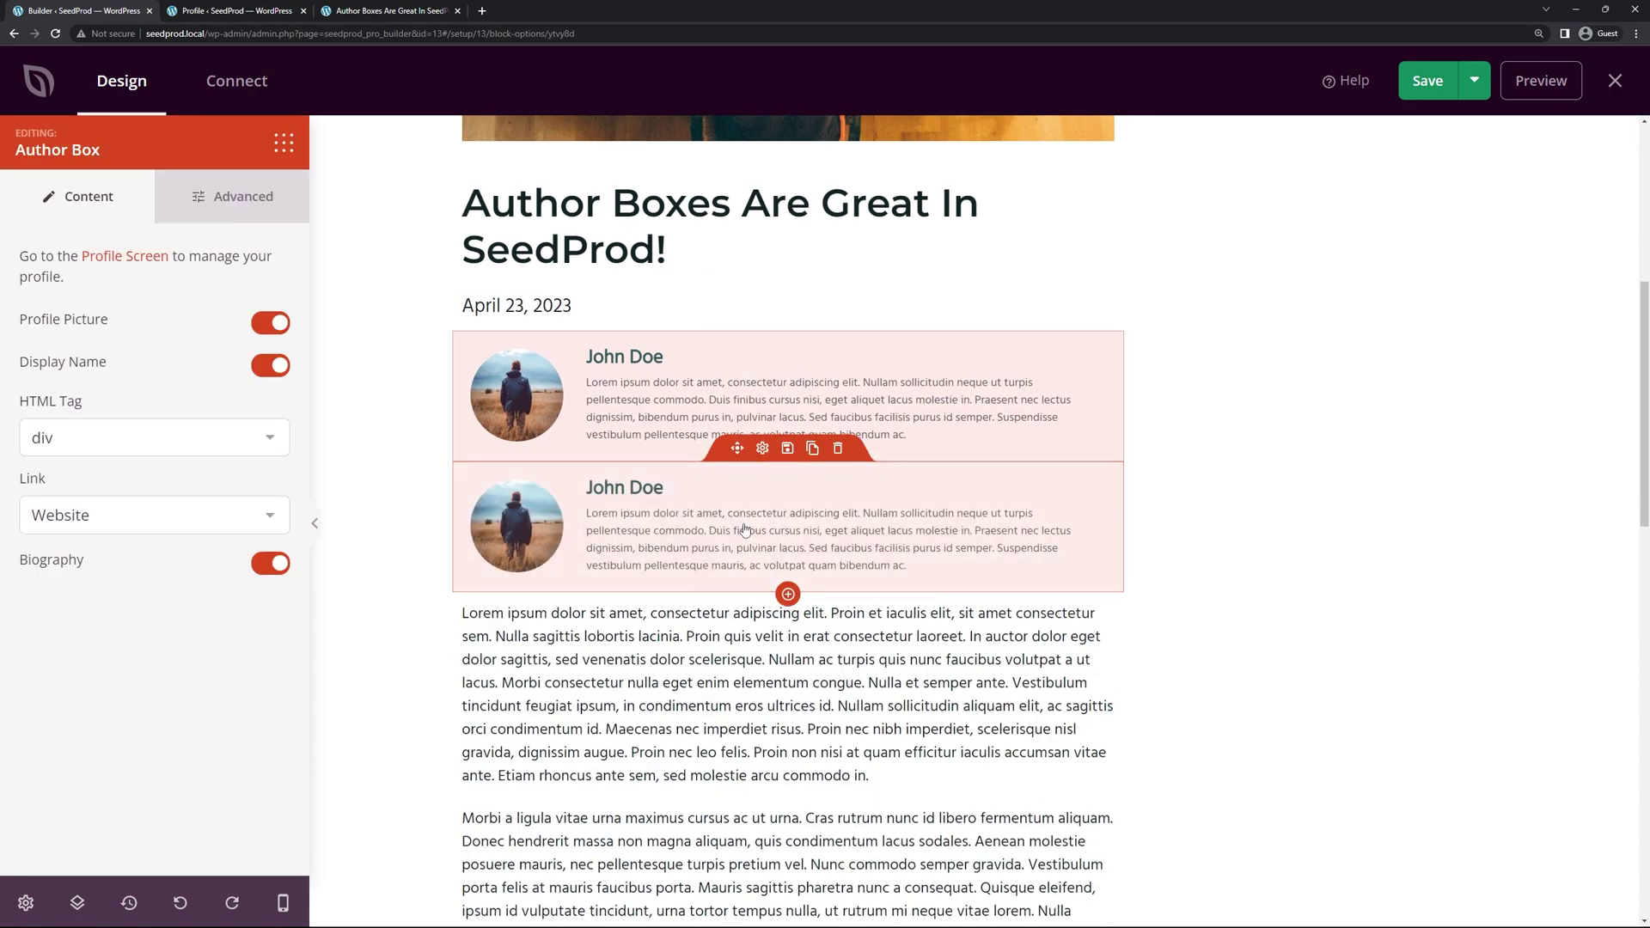
left_click(78, 904)
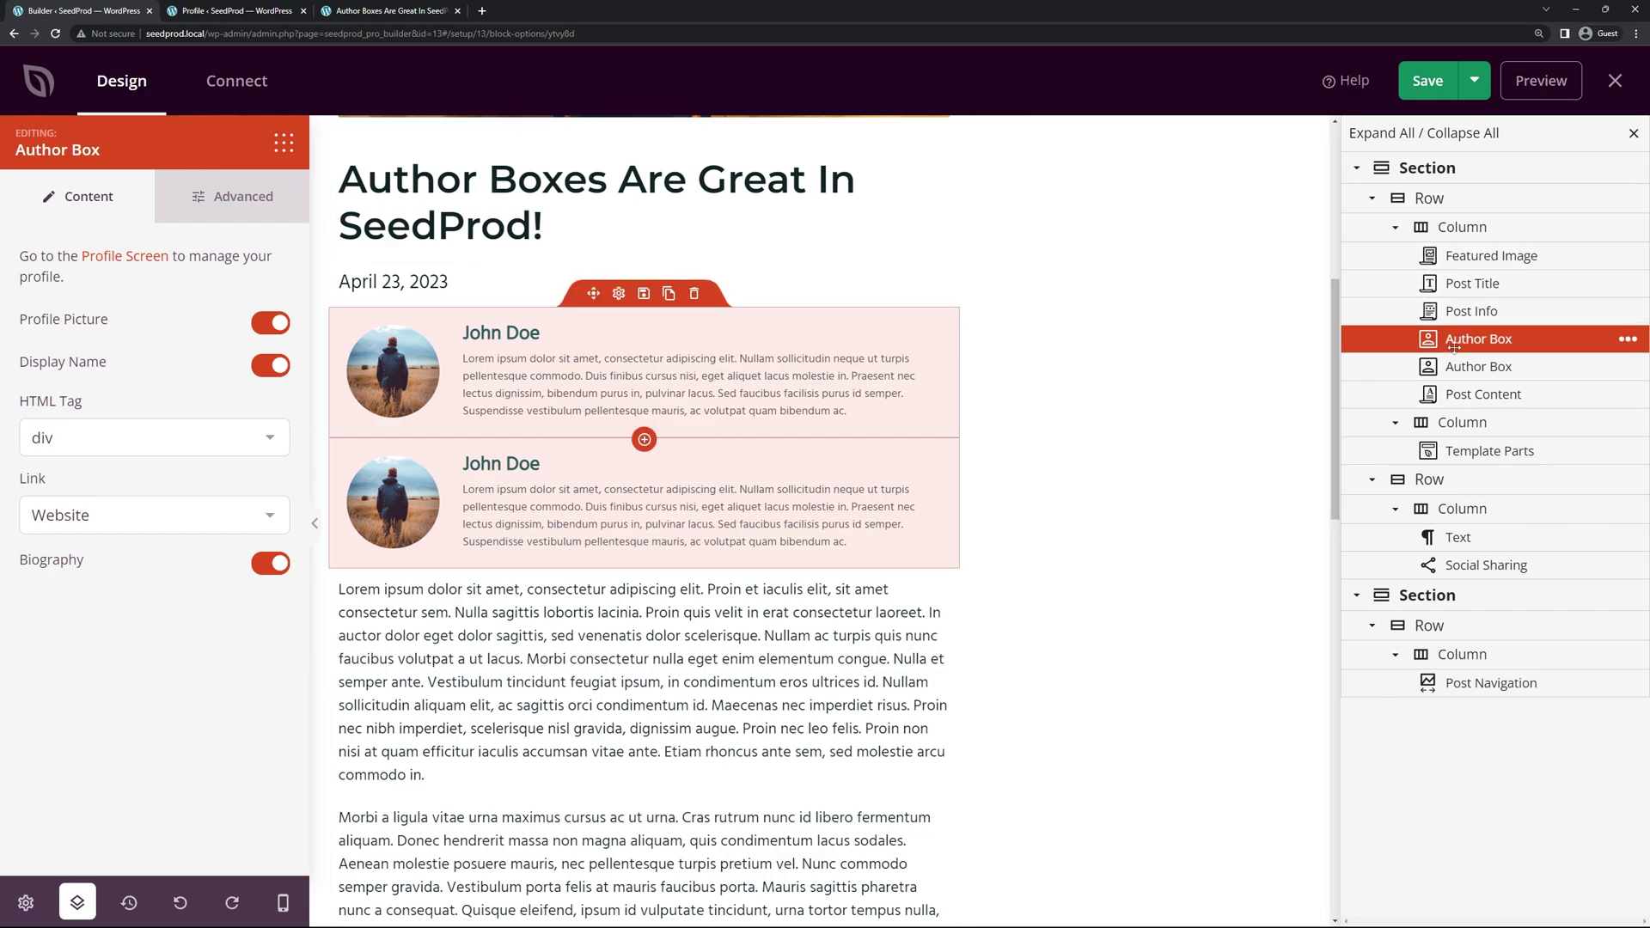
left_click(1431, 366)
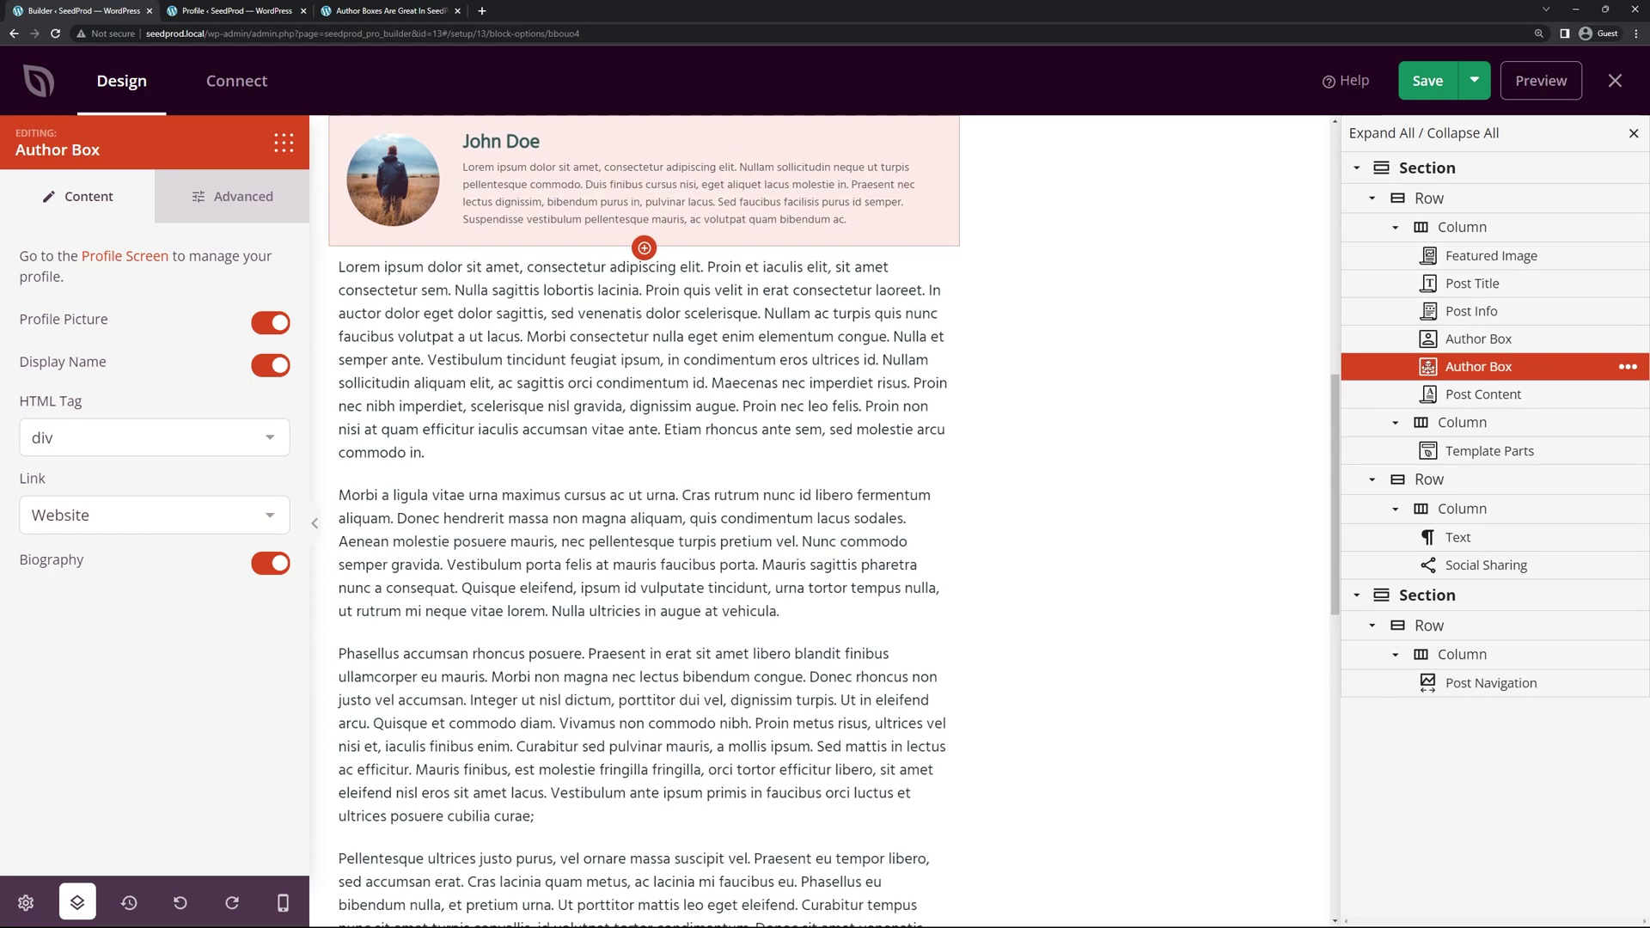
mouse_move(1428, 366)
left_mouse_down()
mouse_move(1431, 404)
mouse_move(1430, 331)
mouse_move(1427, 366)
left_mouse_up()
left_click(1628, 369)
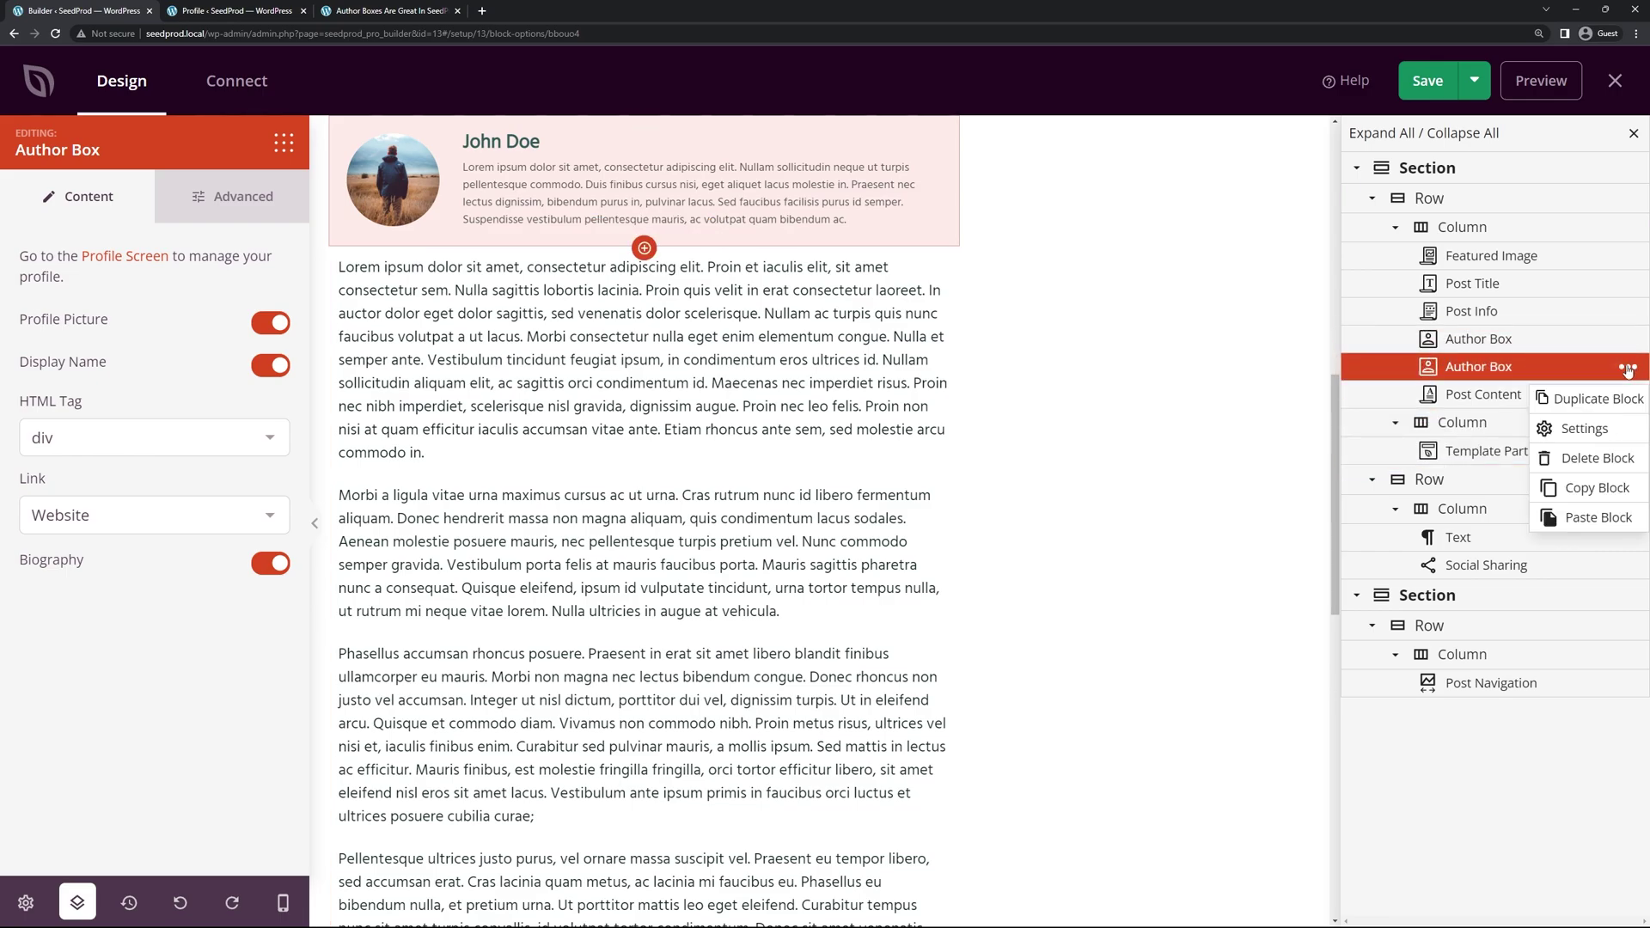
left_click(1593, 460)
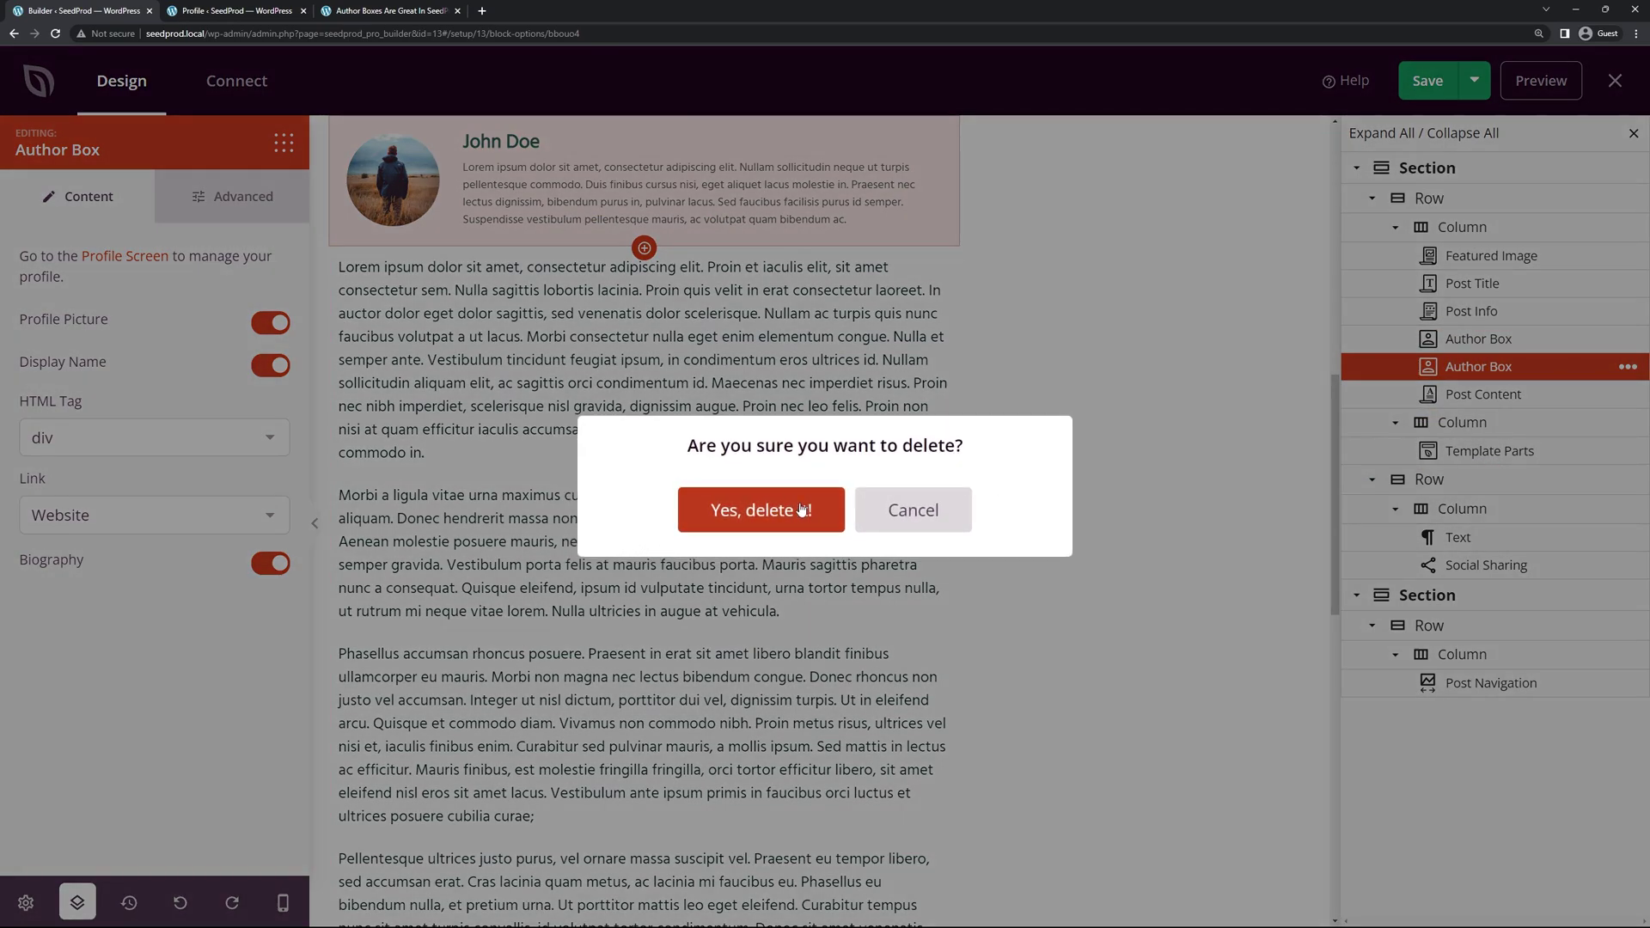
left_click(688, 508)
Step: Save the styled Author Box as a block template named "Custom Author Box" and save the Single Post template
left_click(645, 427)
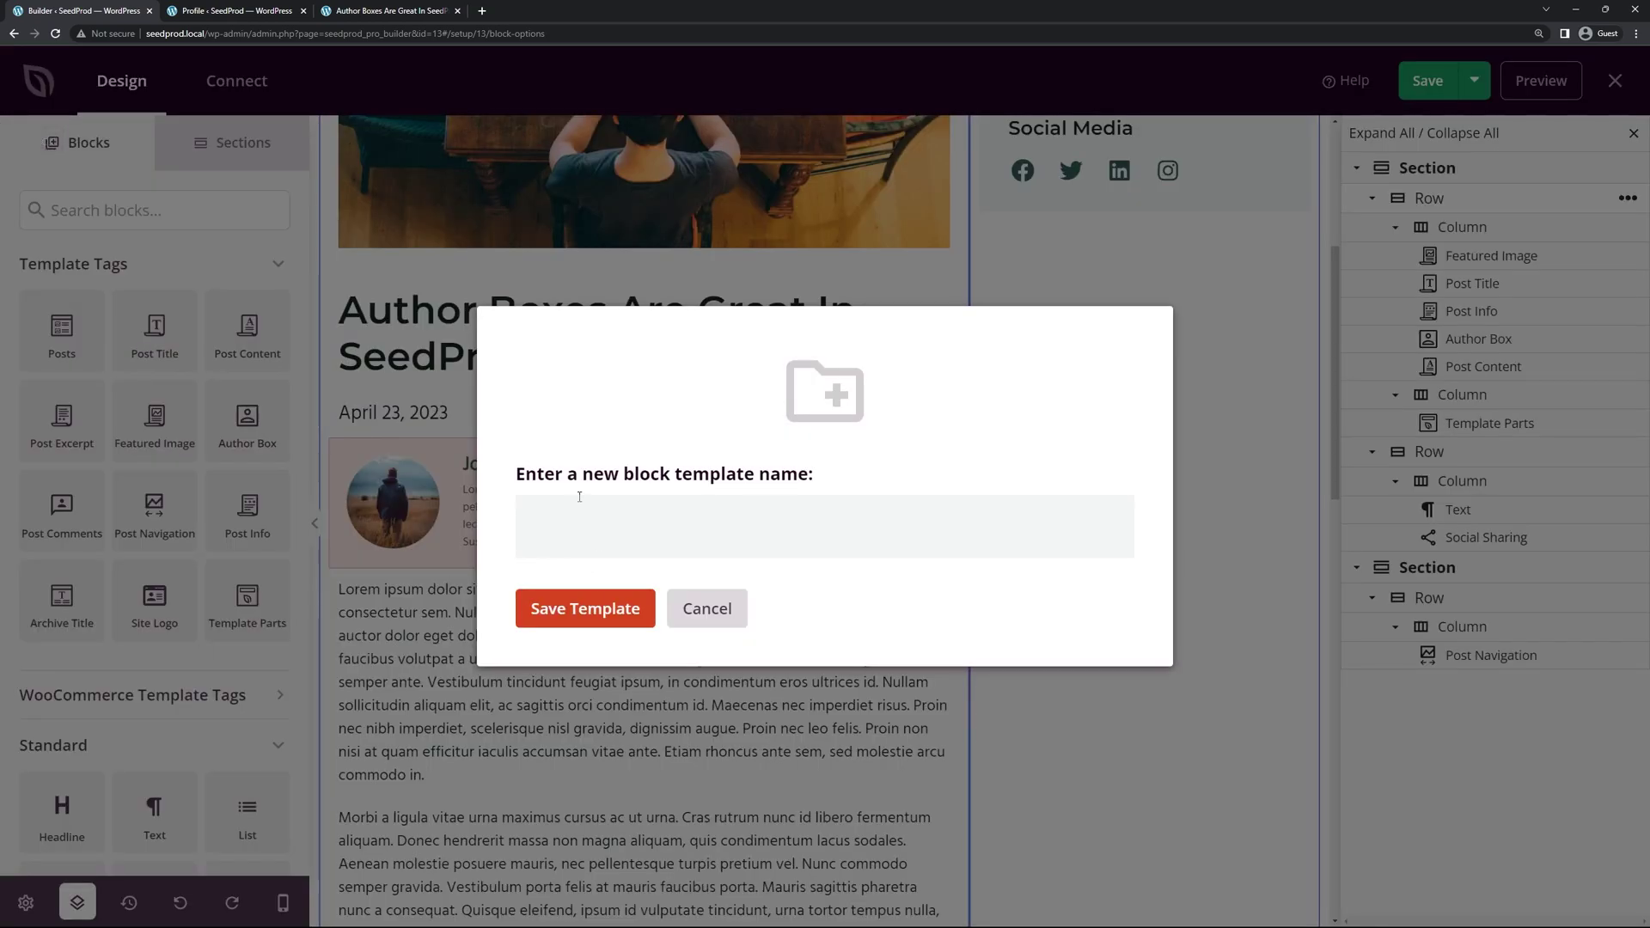
type("Custom Author Box")
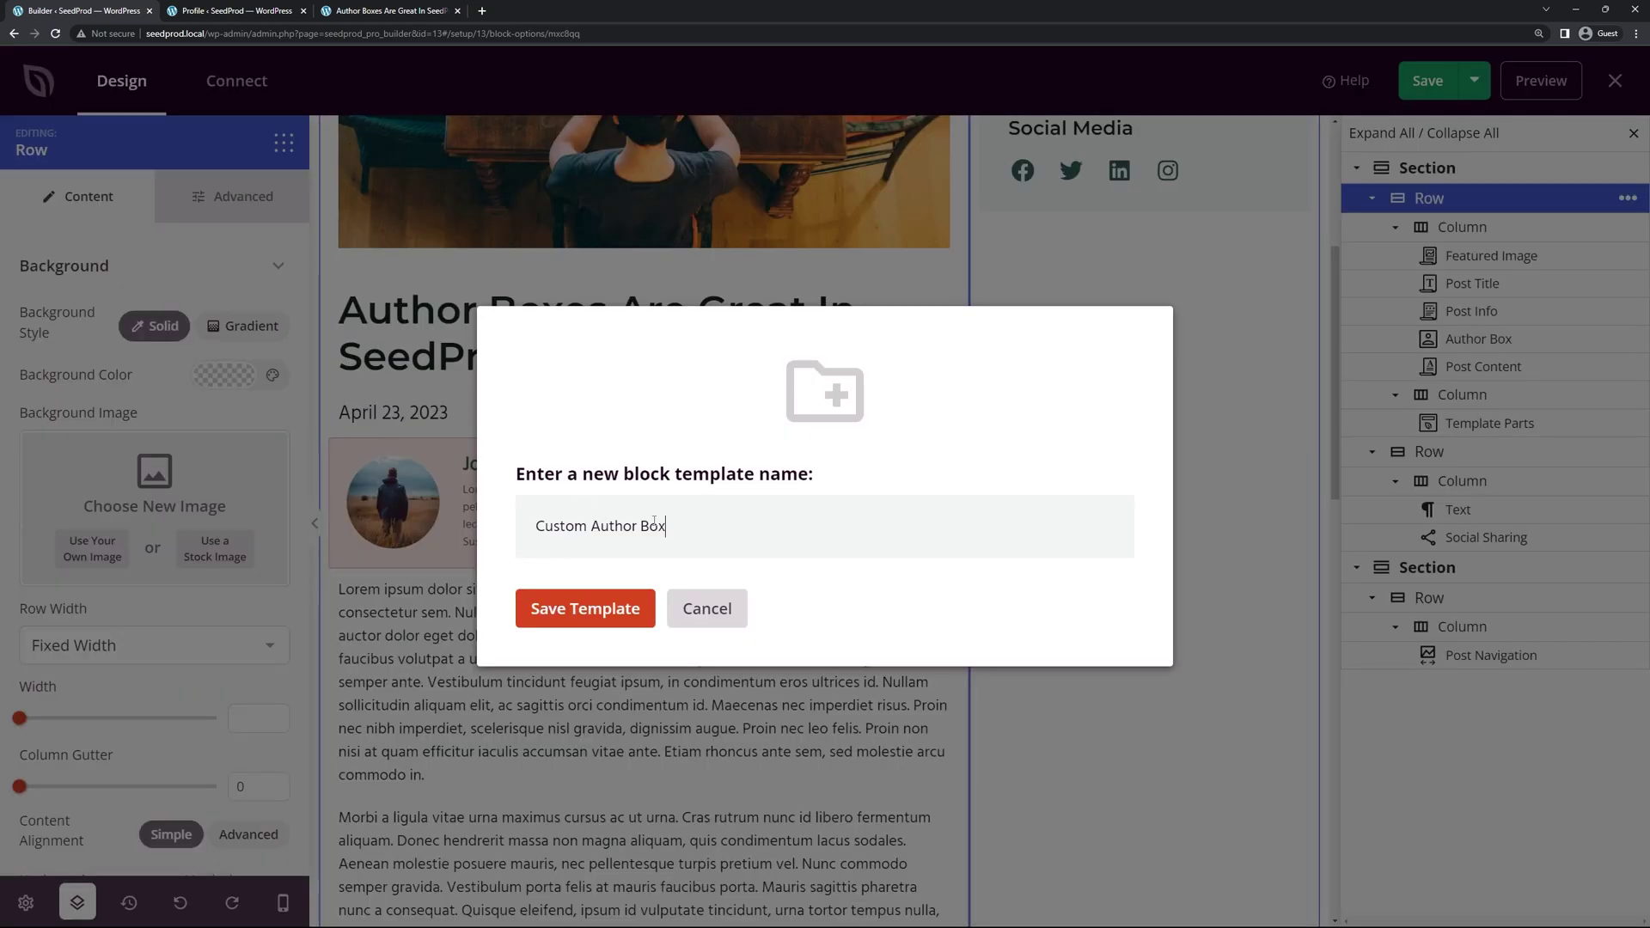
left_click(597, 616)
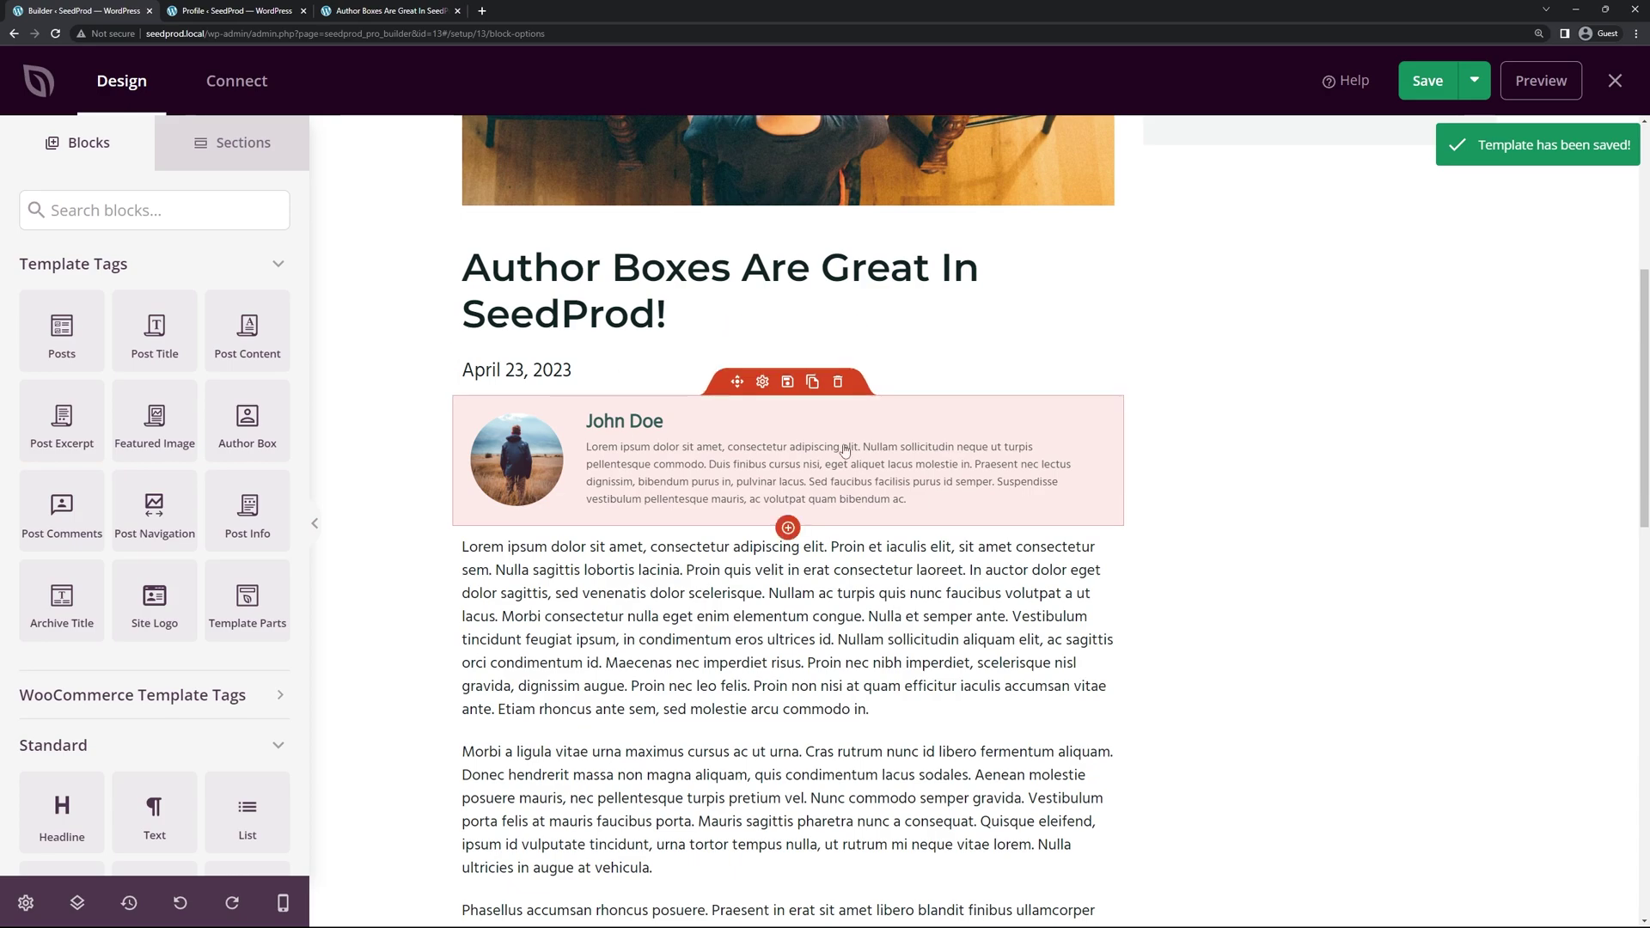
left_click(1428, 86)
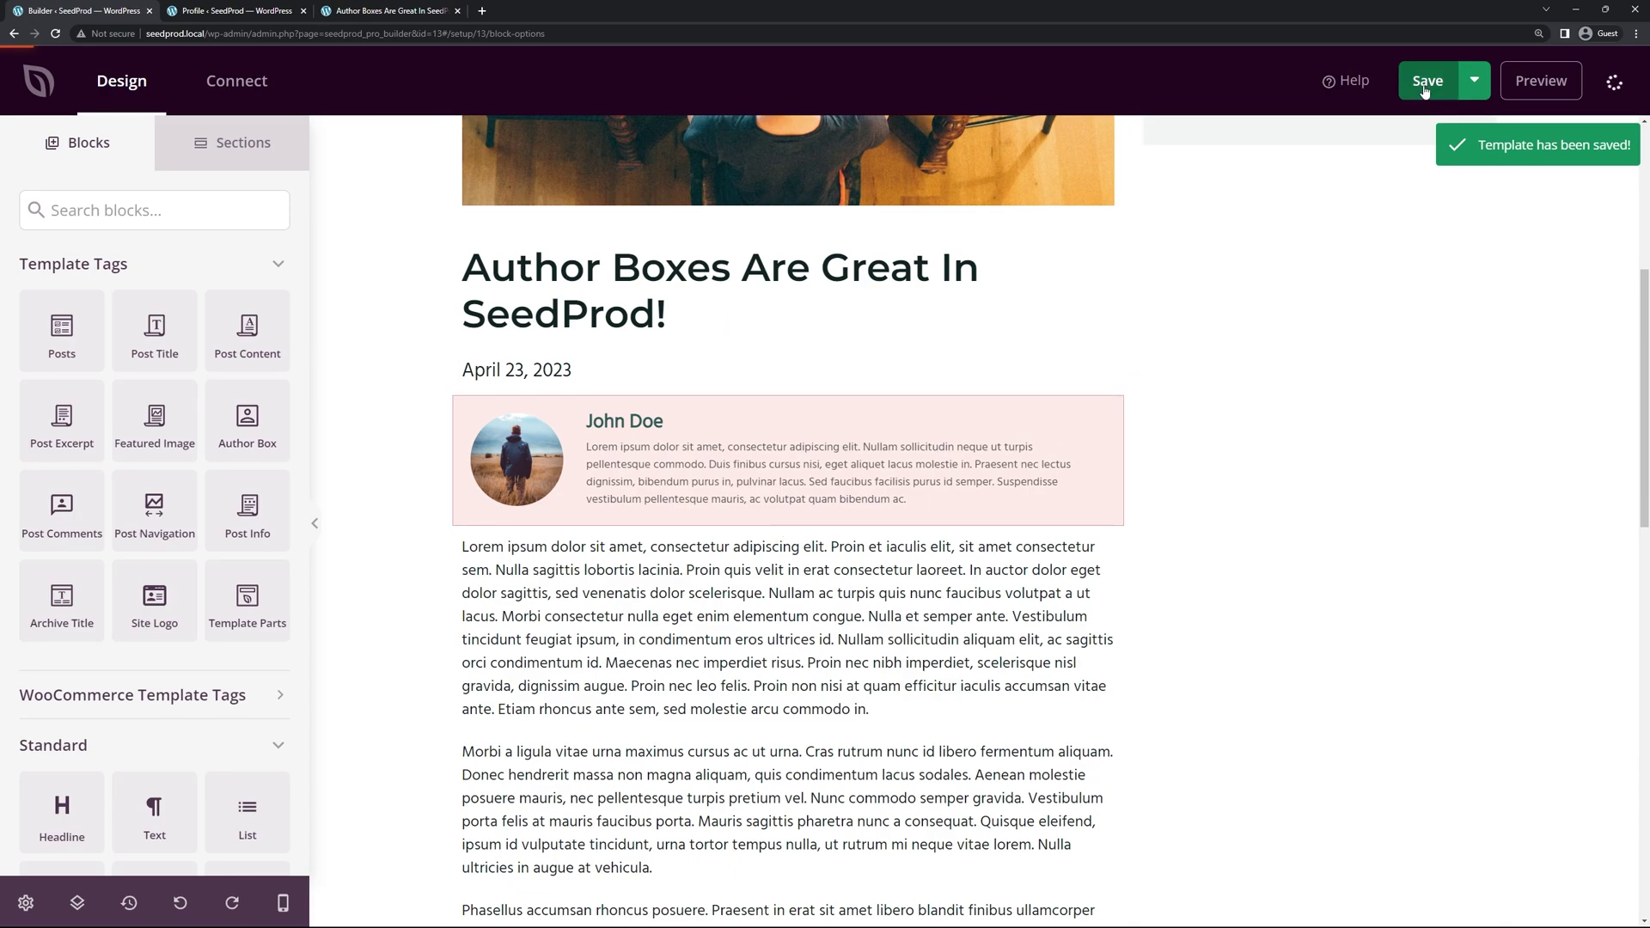
Step: Reload the builder and place the saved Custom Author Box block between the post content and the share buttons
left_click(55, 35)
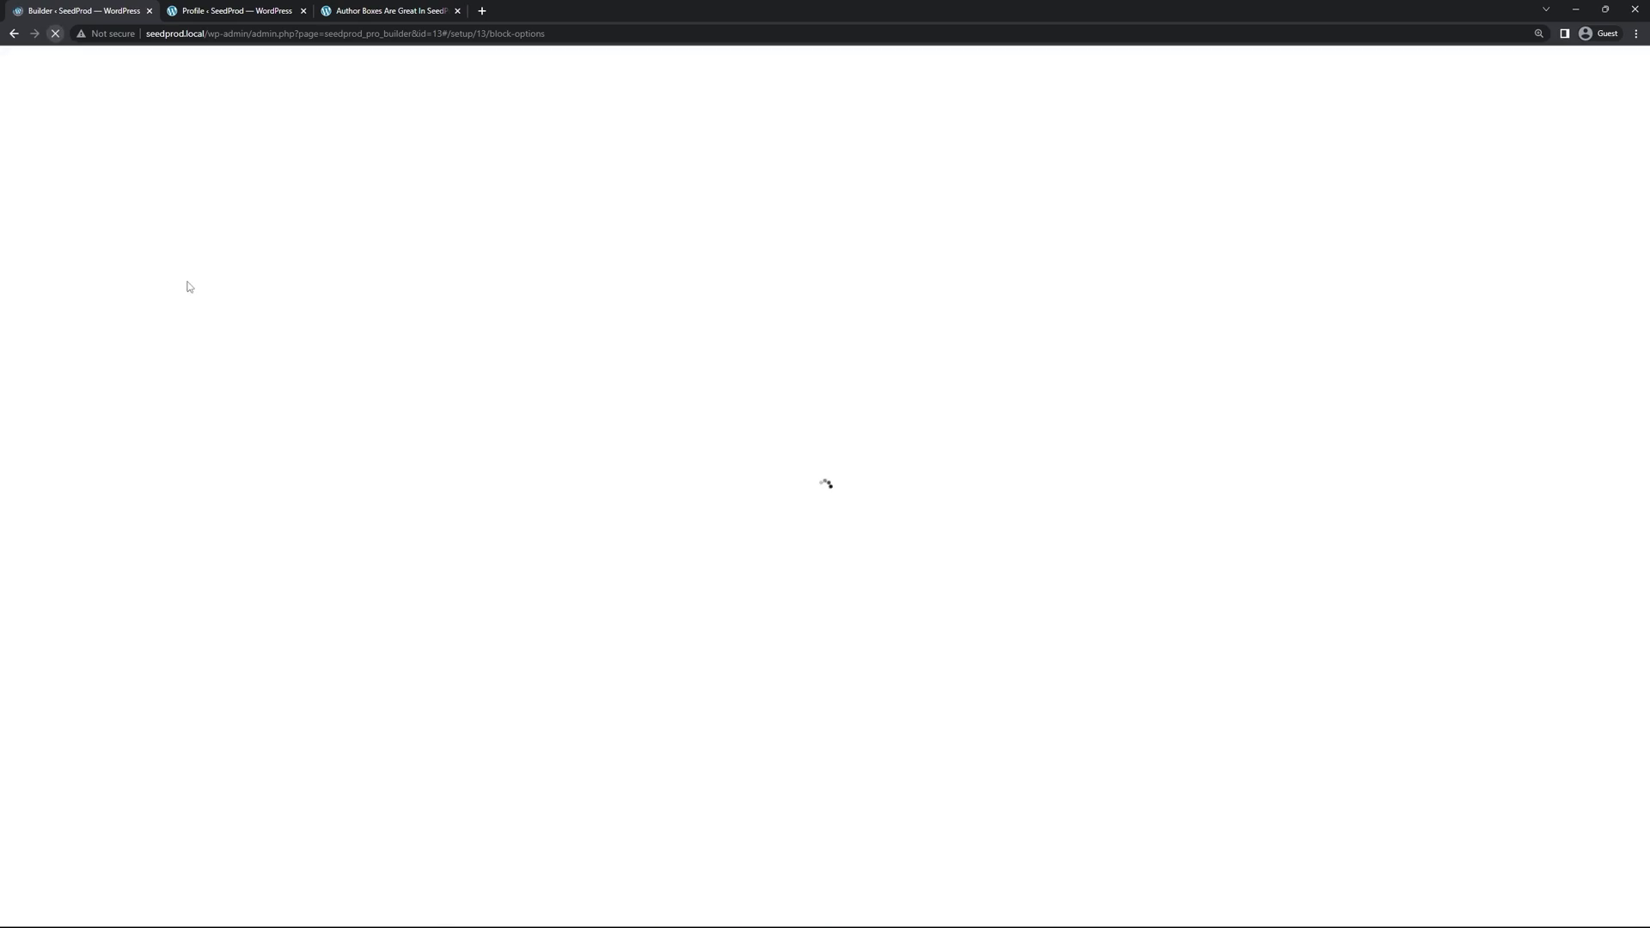
scroll(184, 353, "down", 10)
scroll(590, 526, "down", 15)
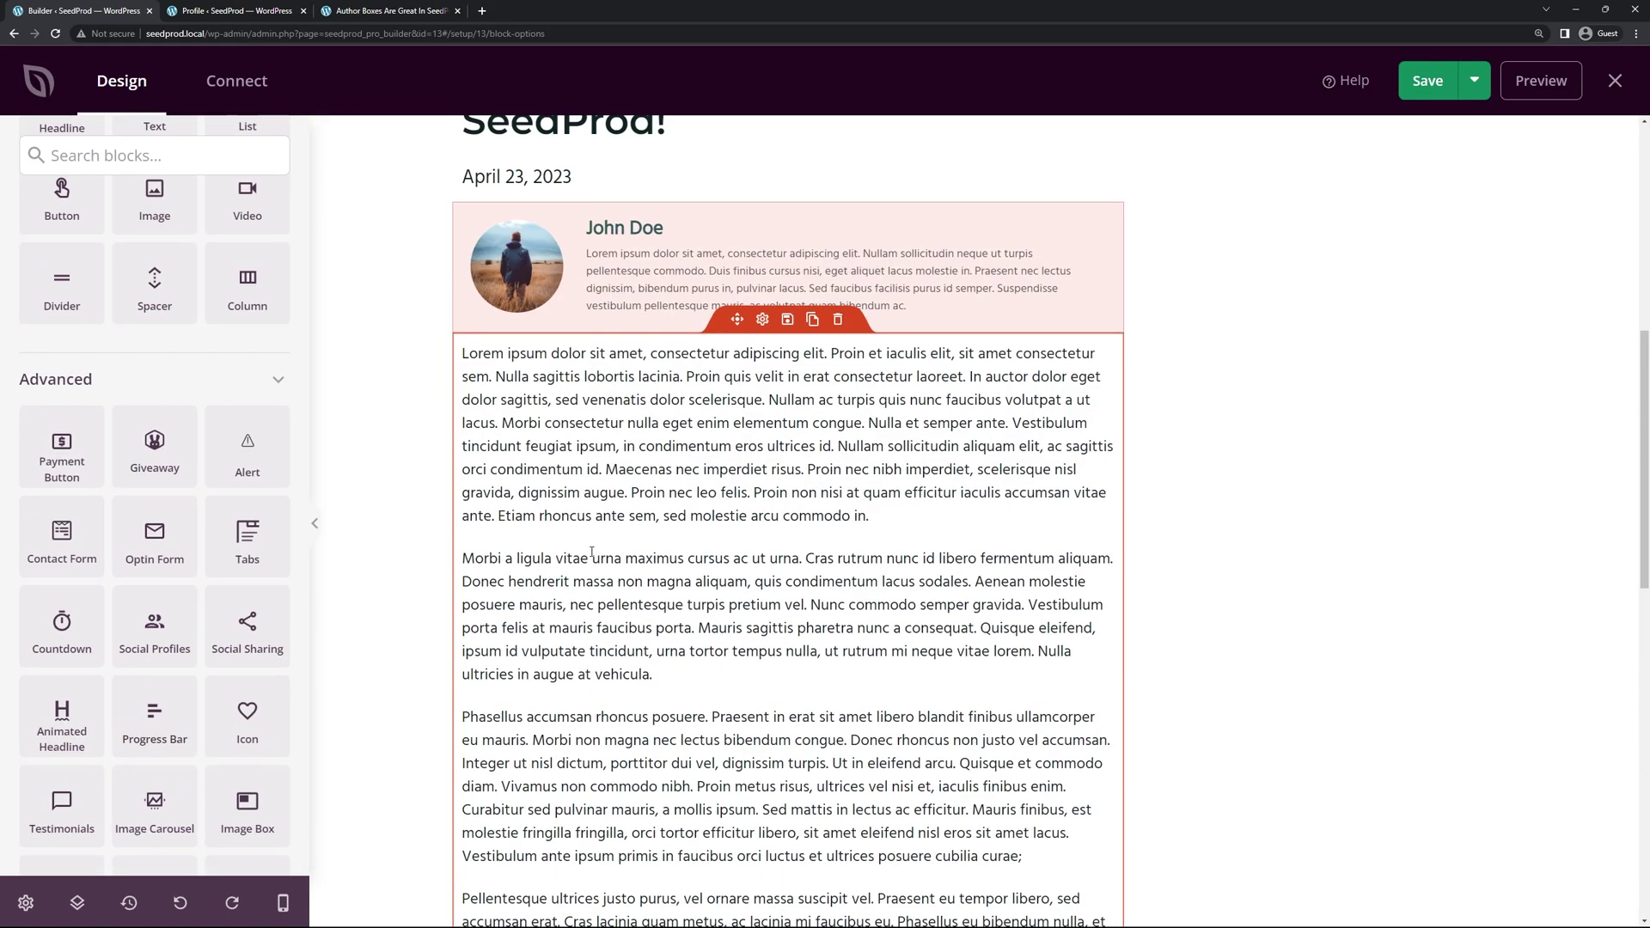
scroll(121, 357, "down", 4)
scroll(121, 357, "down", 15)
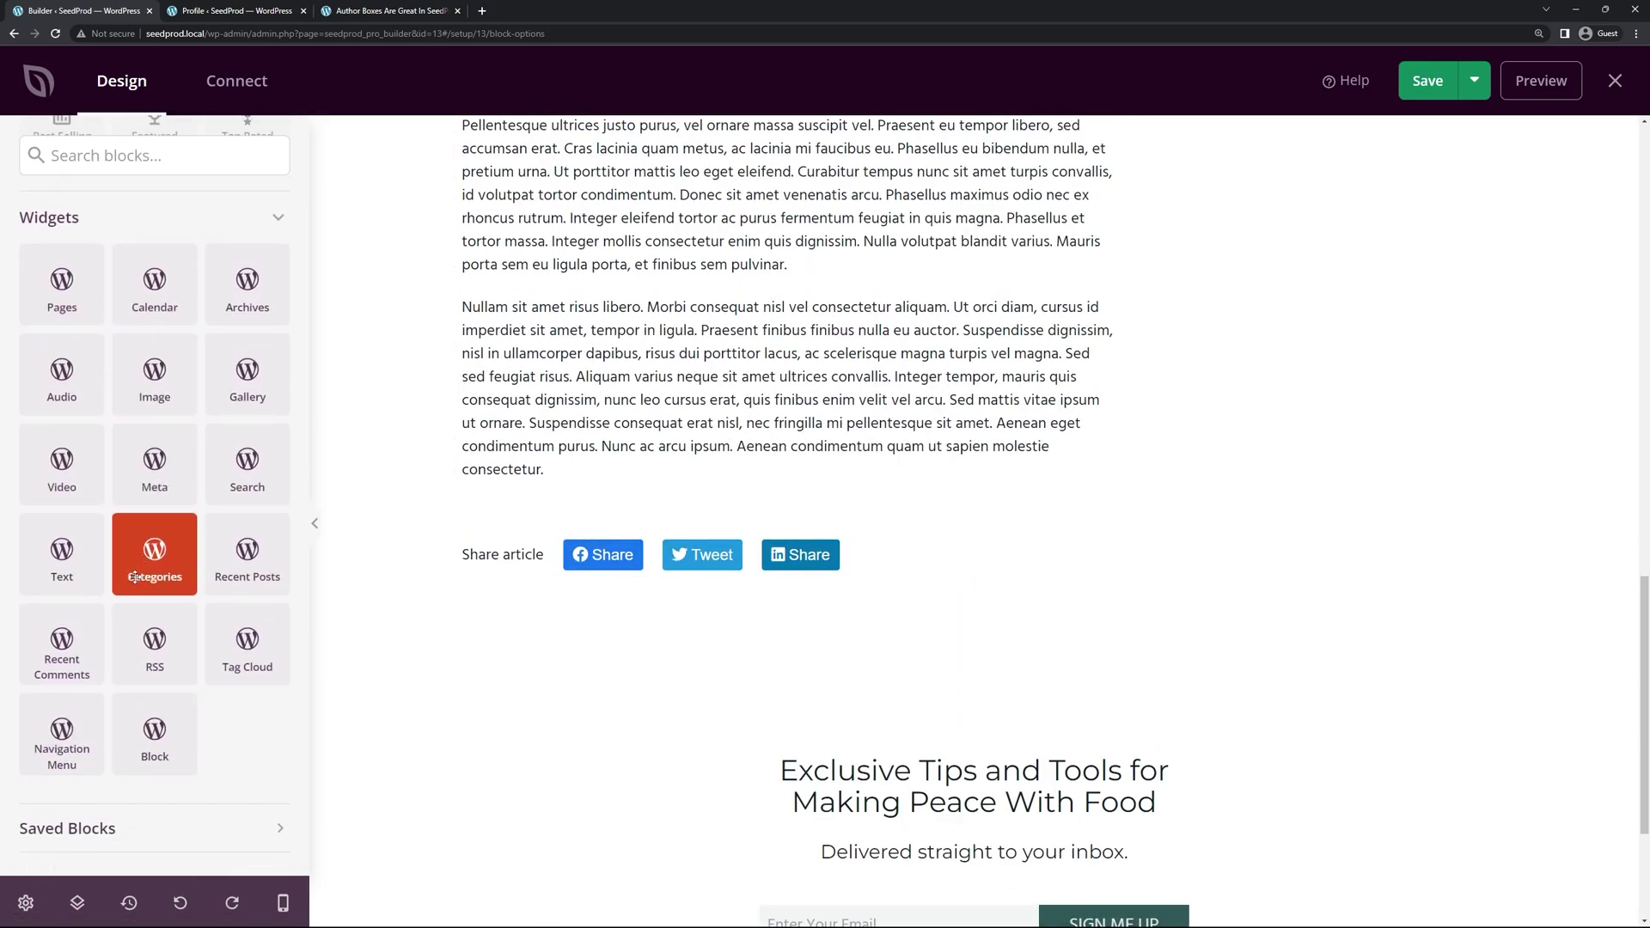
left_click(137, 838)
scroll(155, 739, "down", 1)
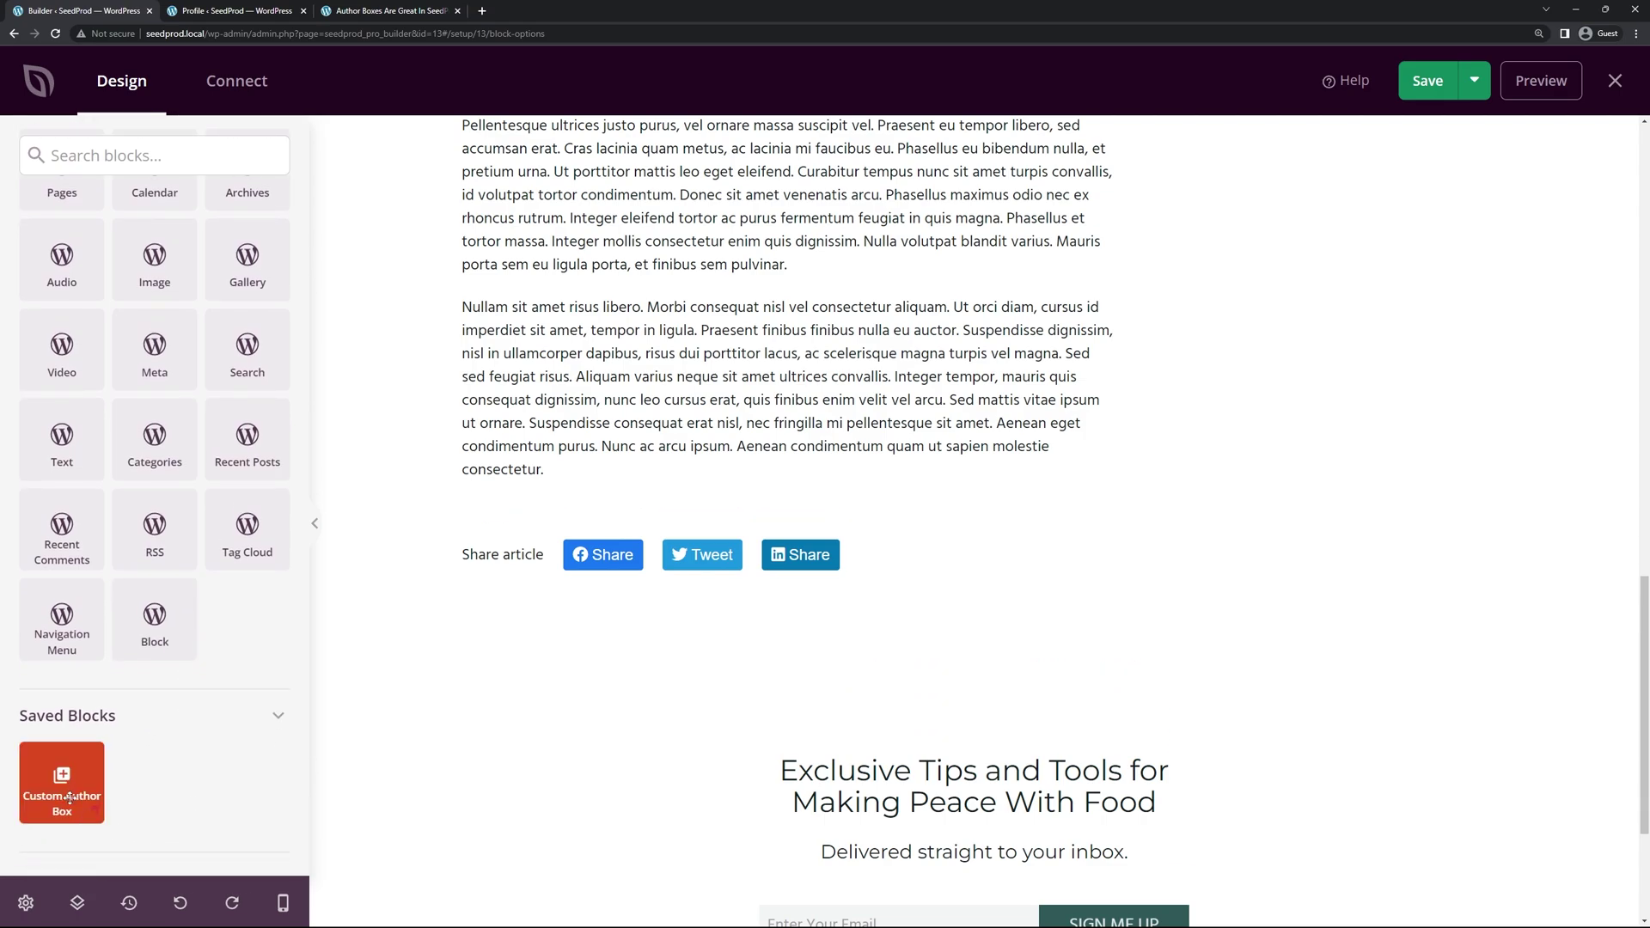
left_click_drag(62, 805, 579, 501)
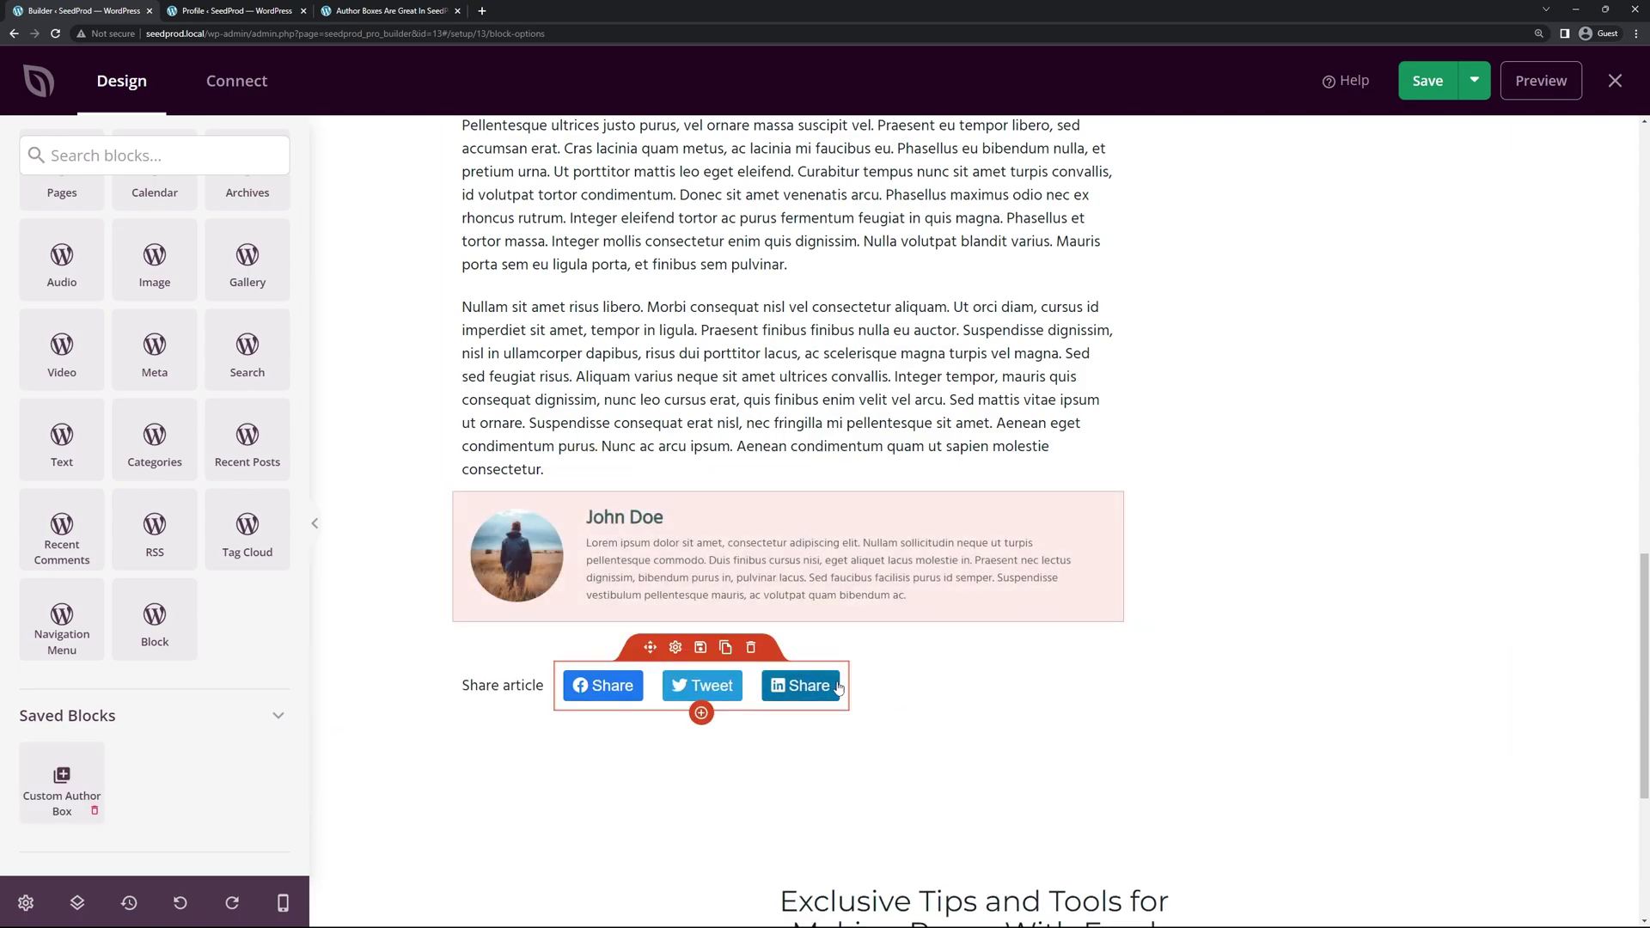
scroll(965, 550, "up", 2)
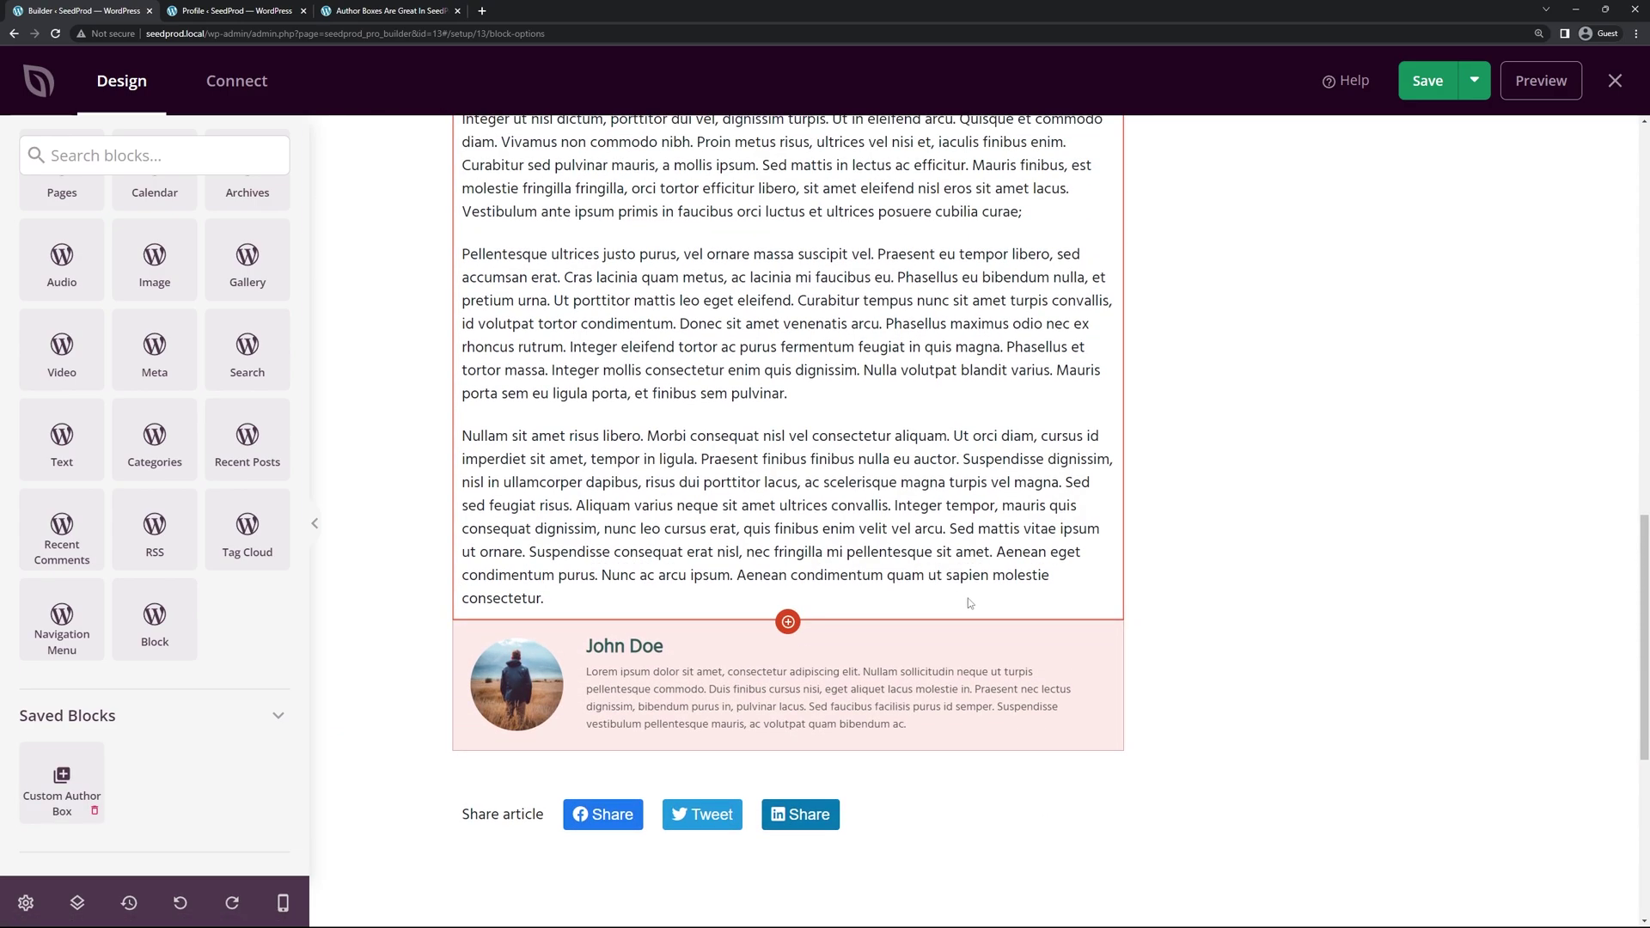
Step: Save the Single Post template, then reload the live post and check the author boxes above and below the content
scroll(959, 606, "up", 15)
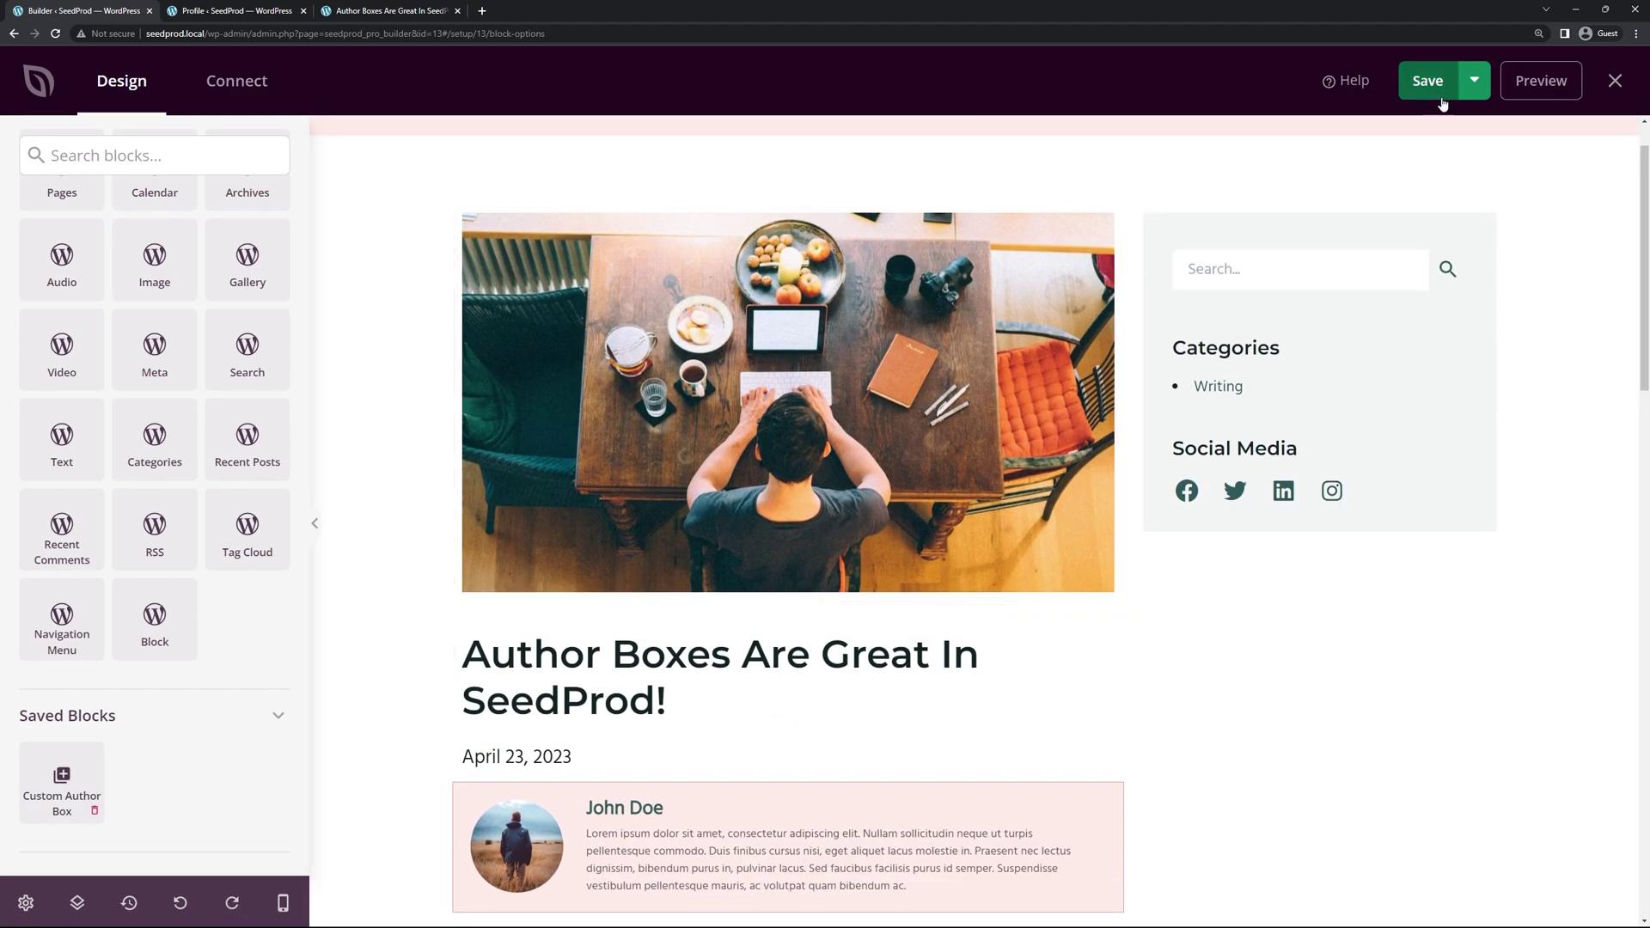
left_click(1440, 89)
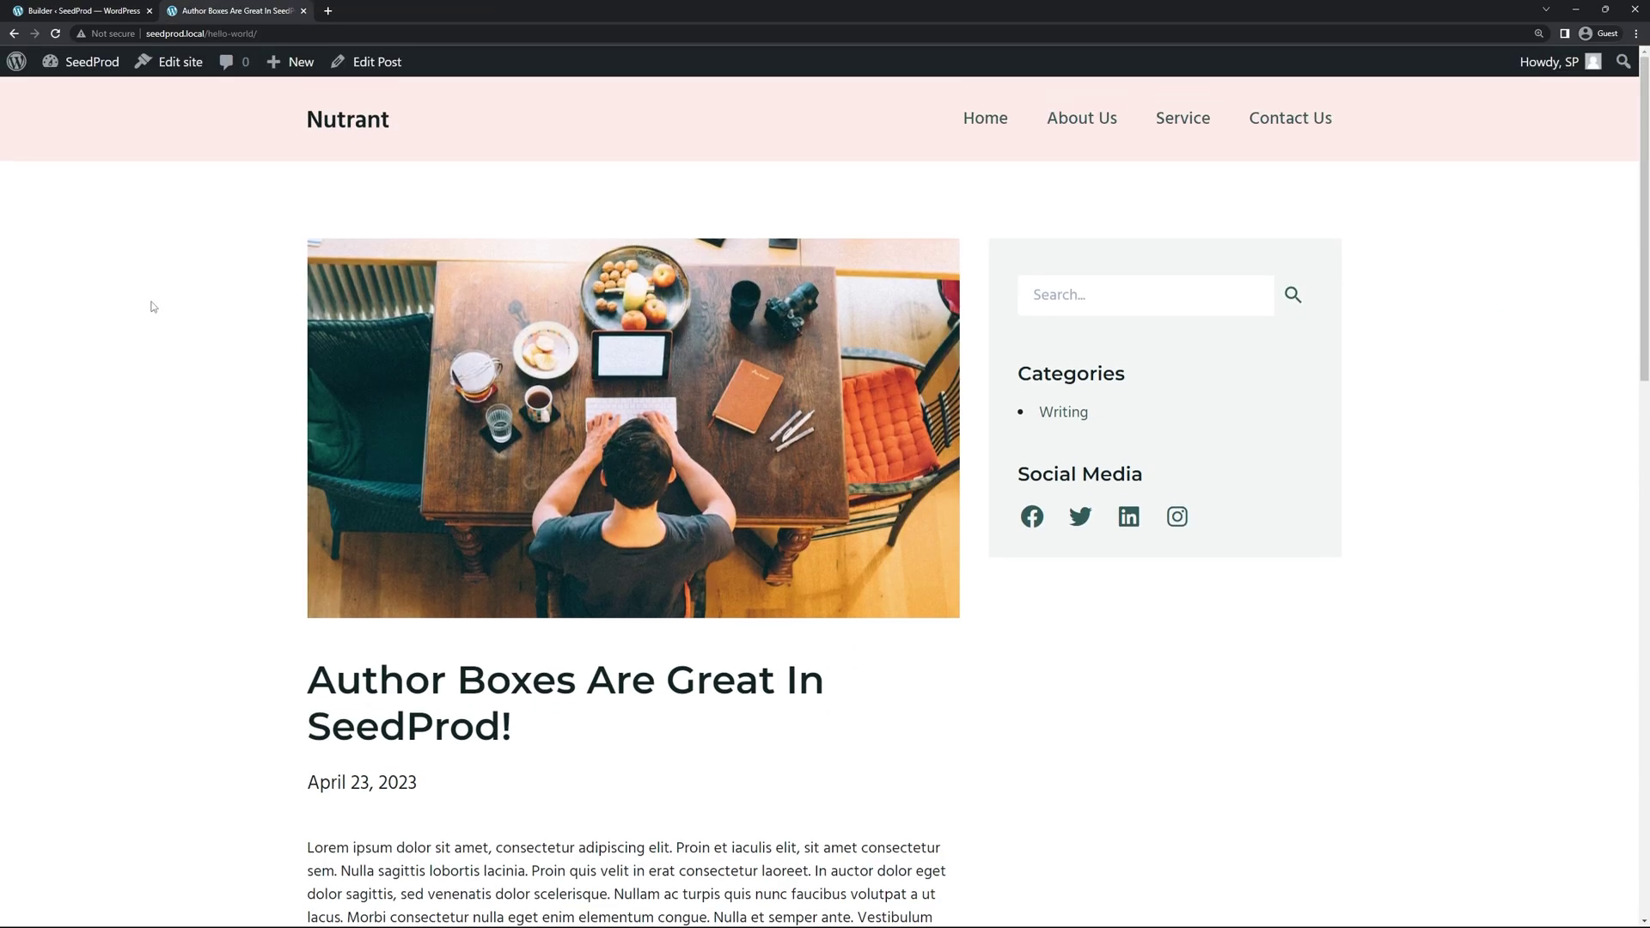
left_click(56, 35)
scroll(164, 320, "down", 5)
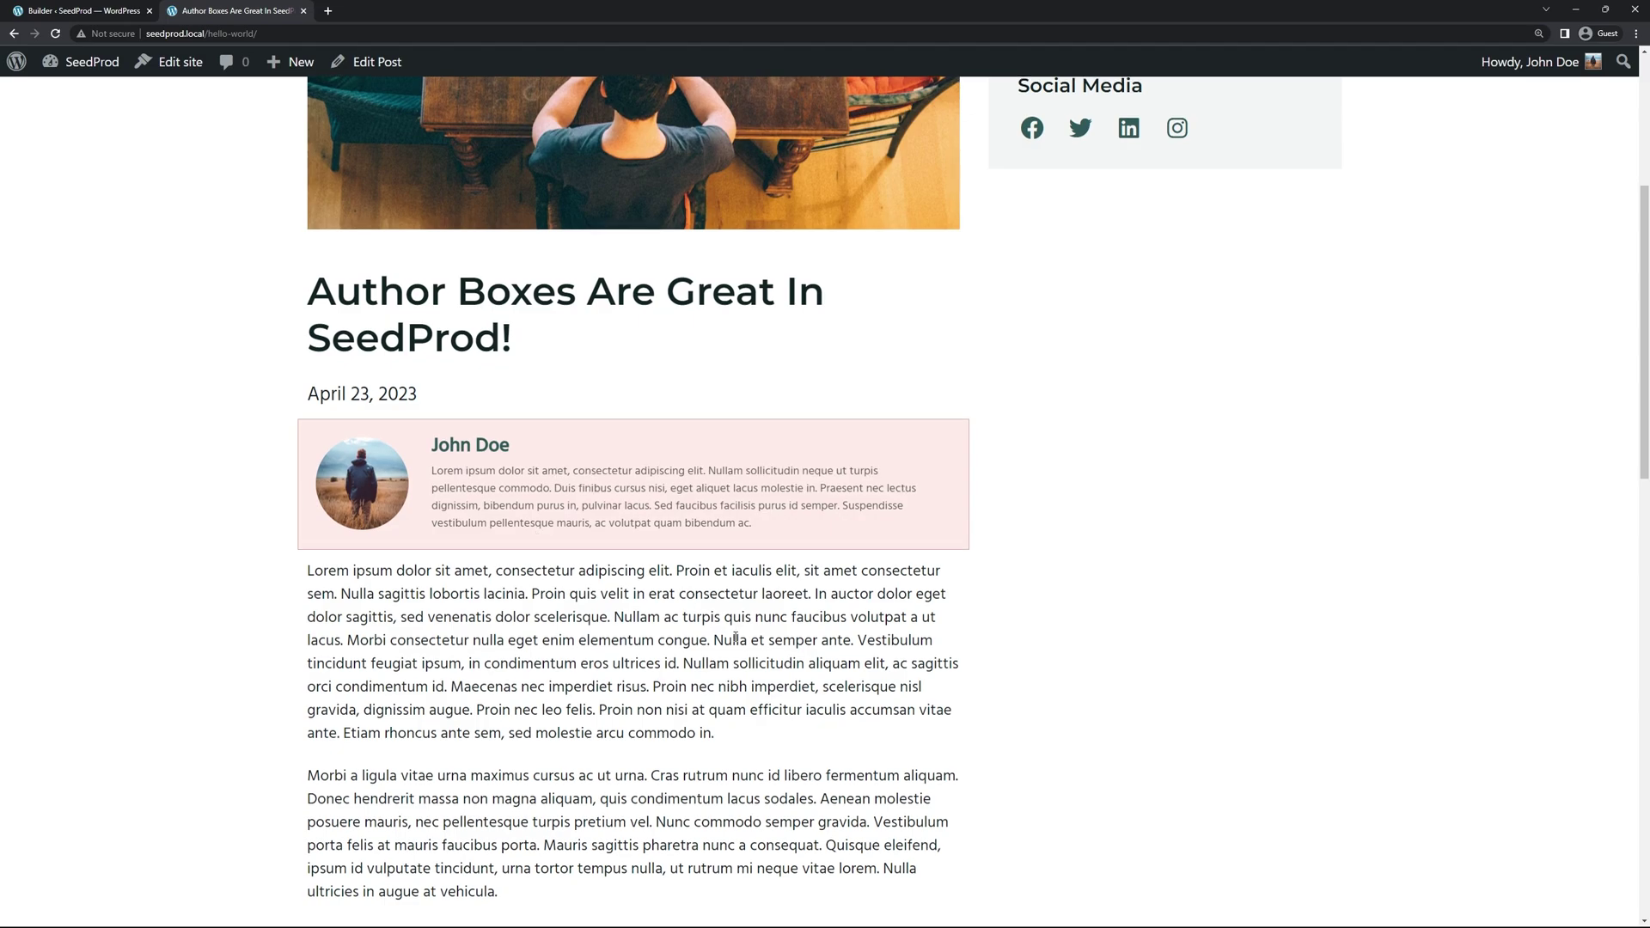
scroll(672, 604, "down", 8)
scroll(612, 436, "down", 1)
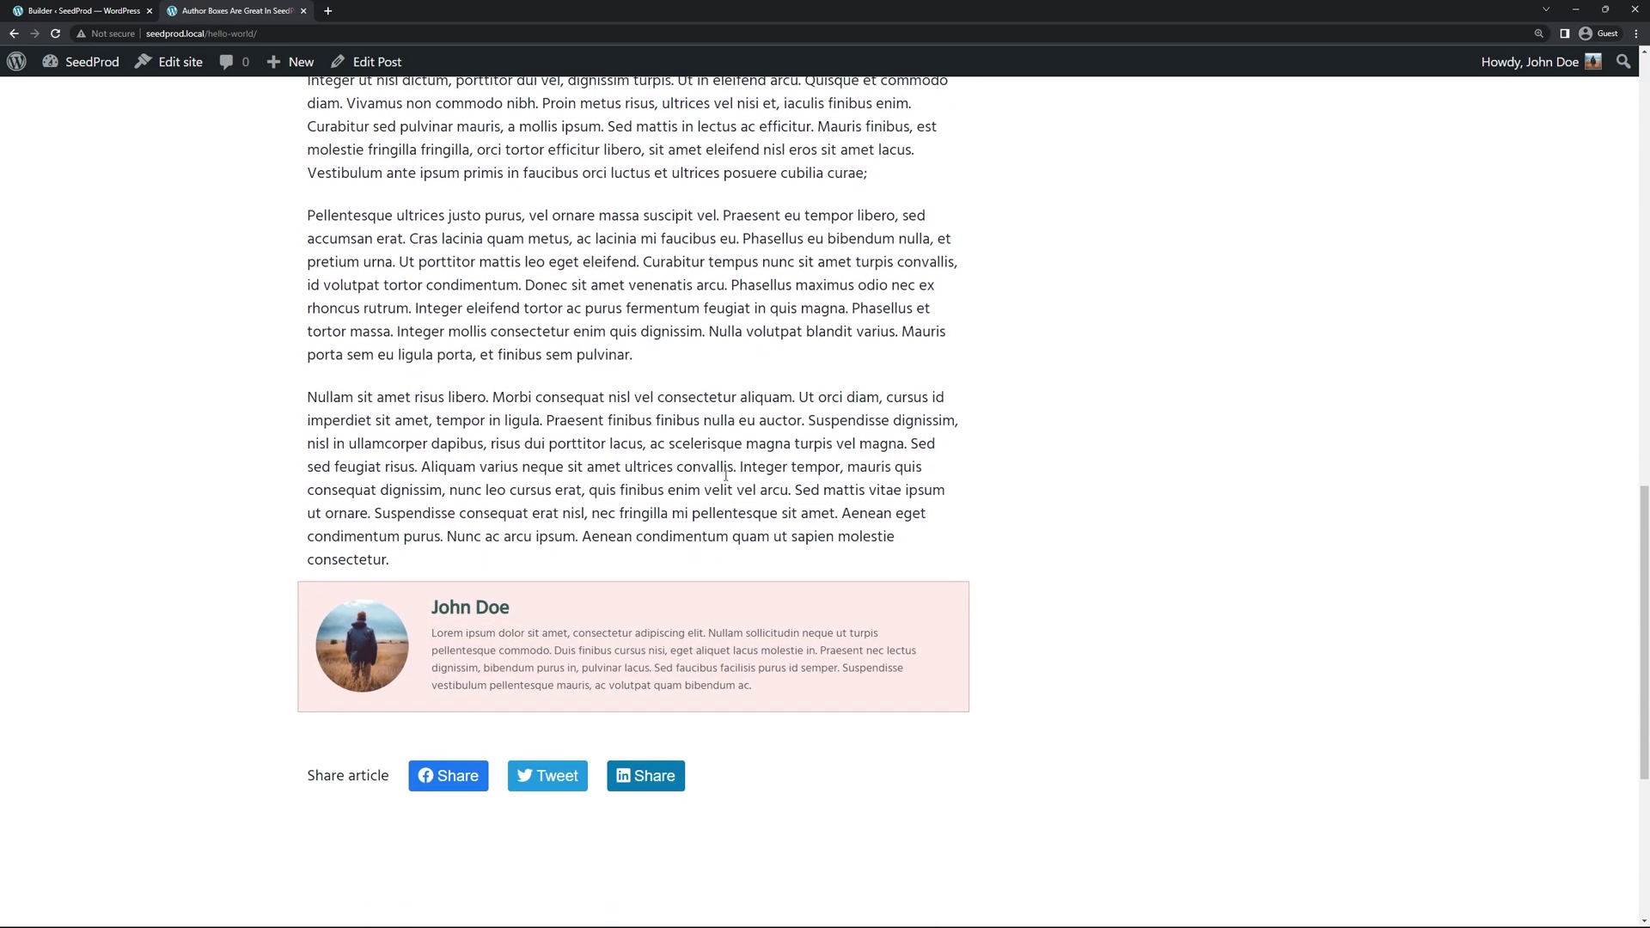
scroll(726, 484, "up", 10)
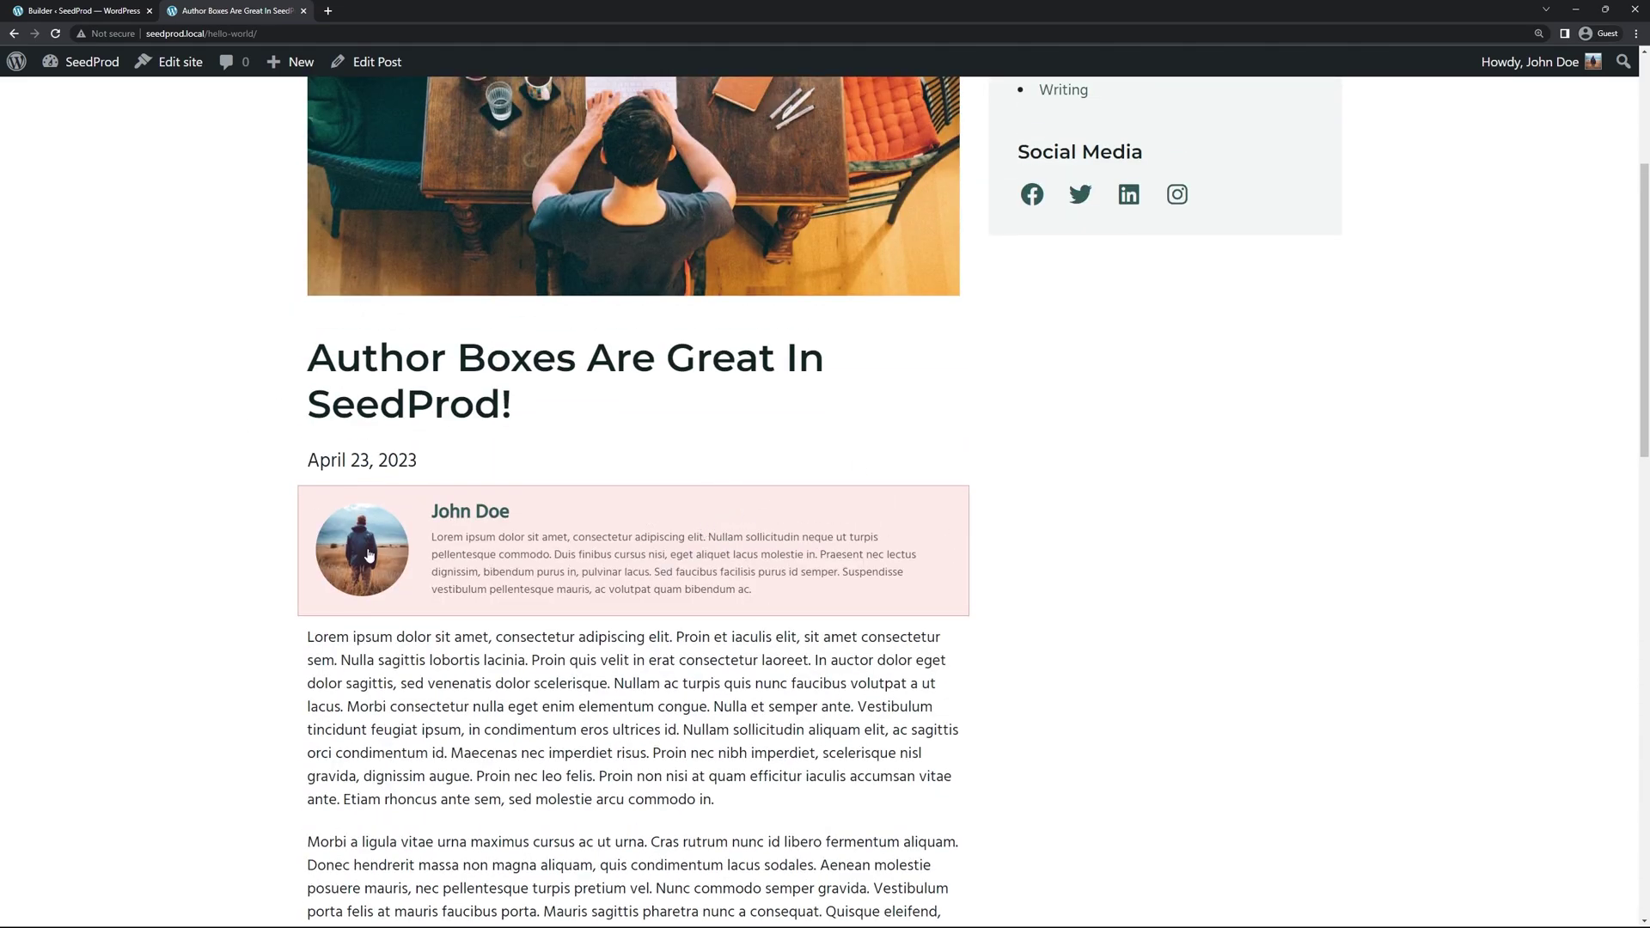
Step: Set the link of the Author Box above the post content to Archive Posts and save the template
left_click(84, 11)
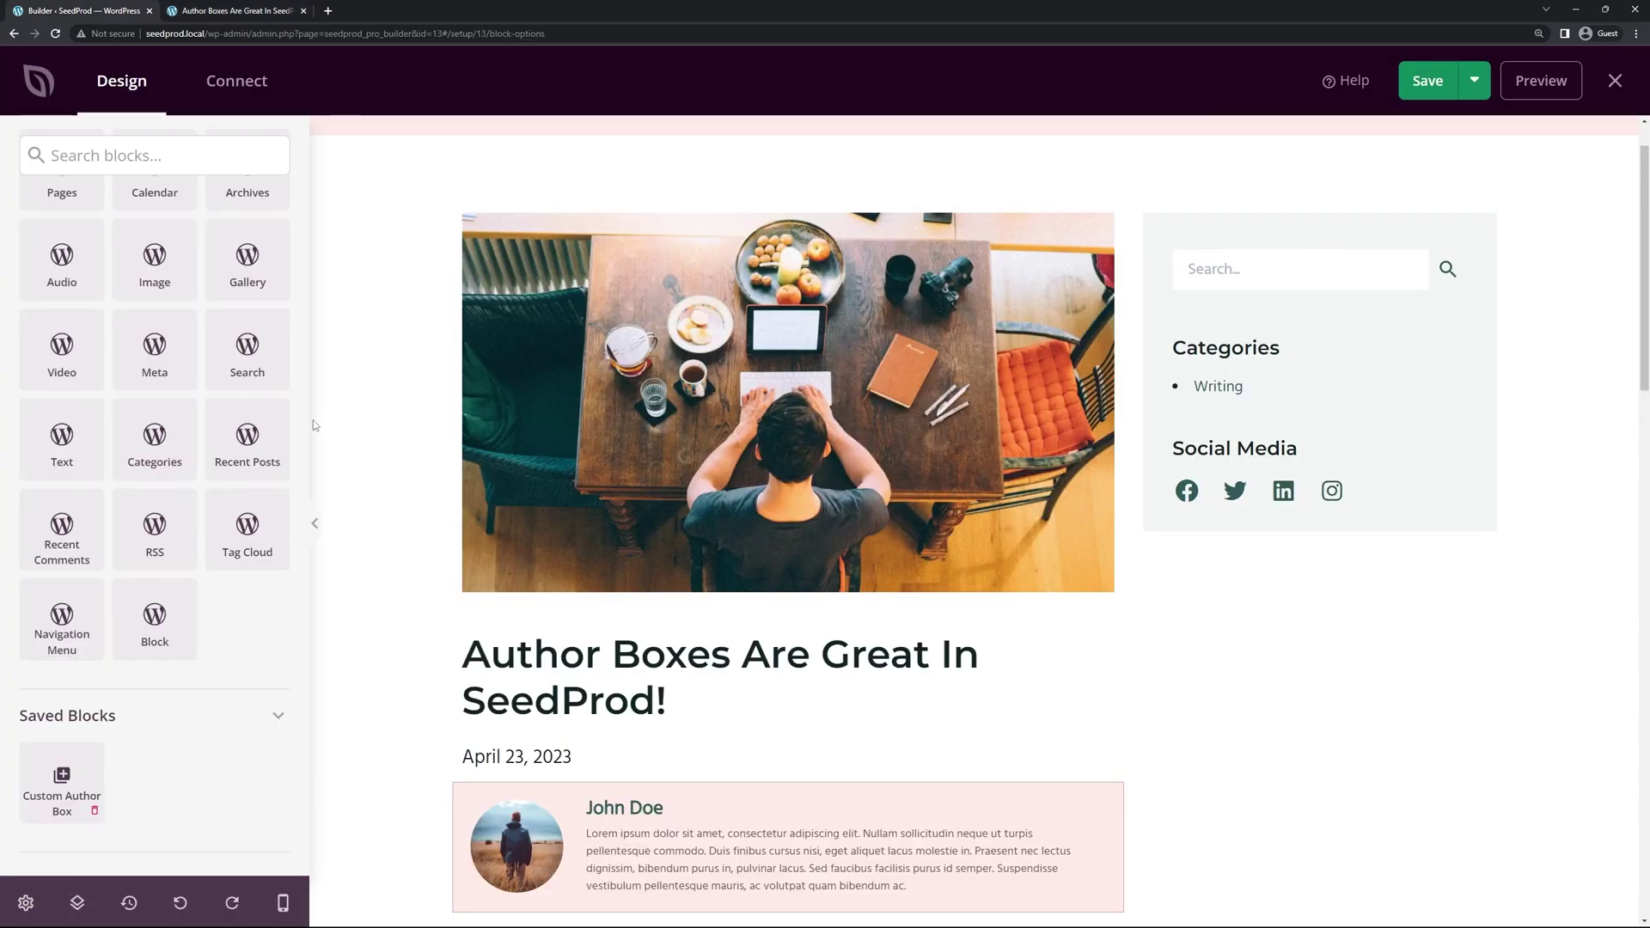
scroll(208, 429, "down", 5)
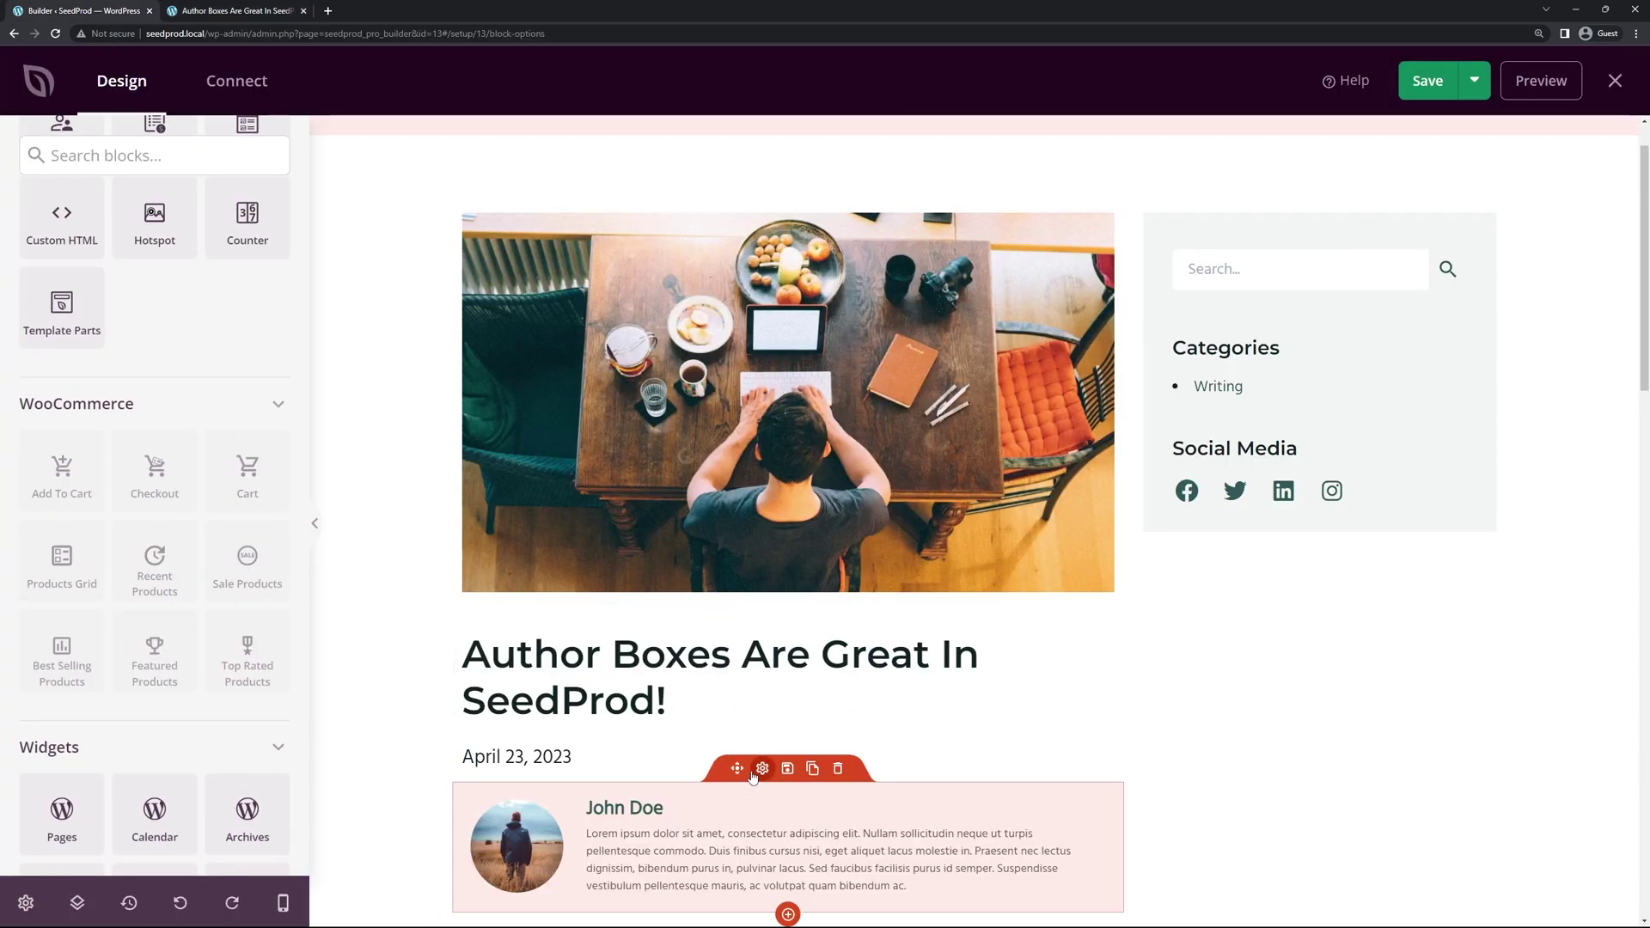
left_click(757, 774)
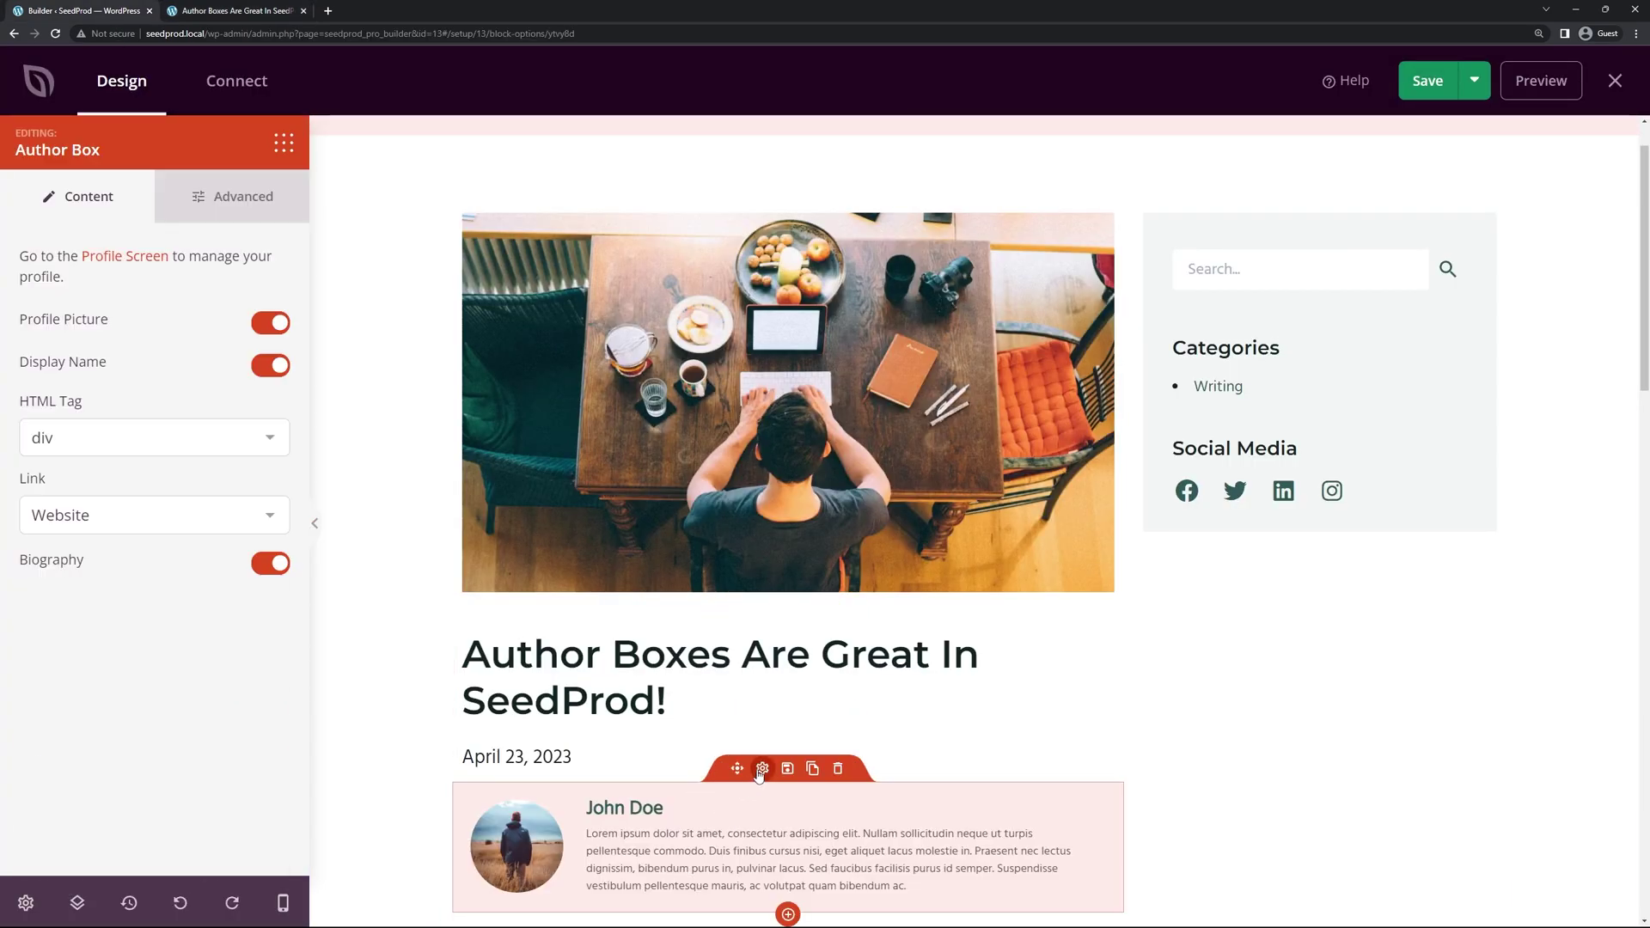
left_click(75, 516)
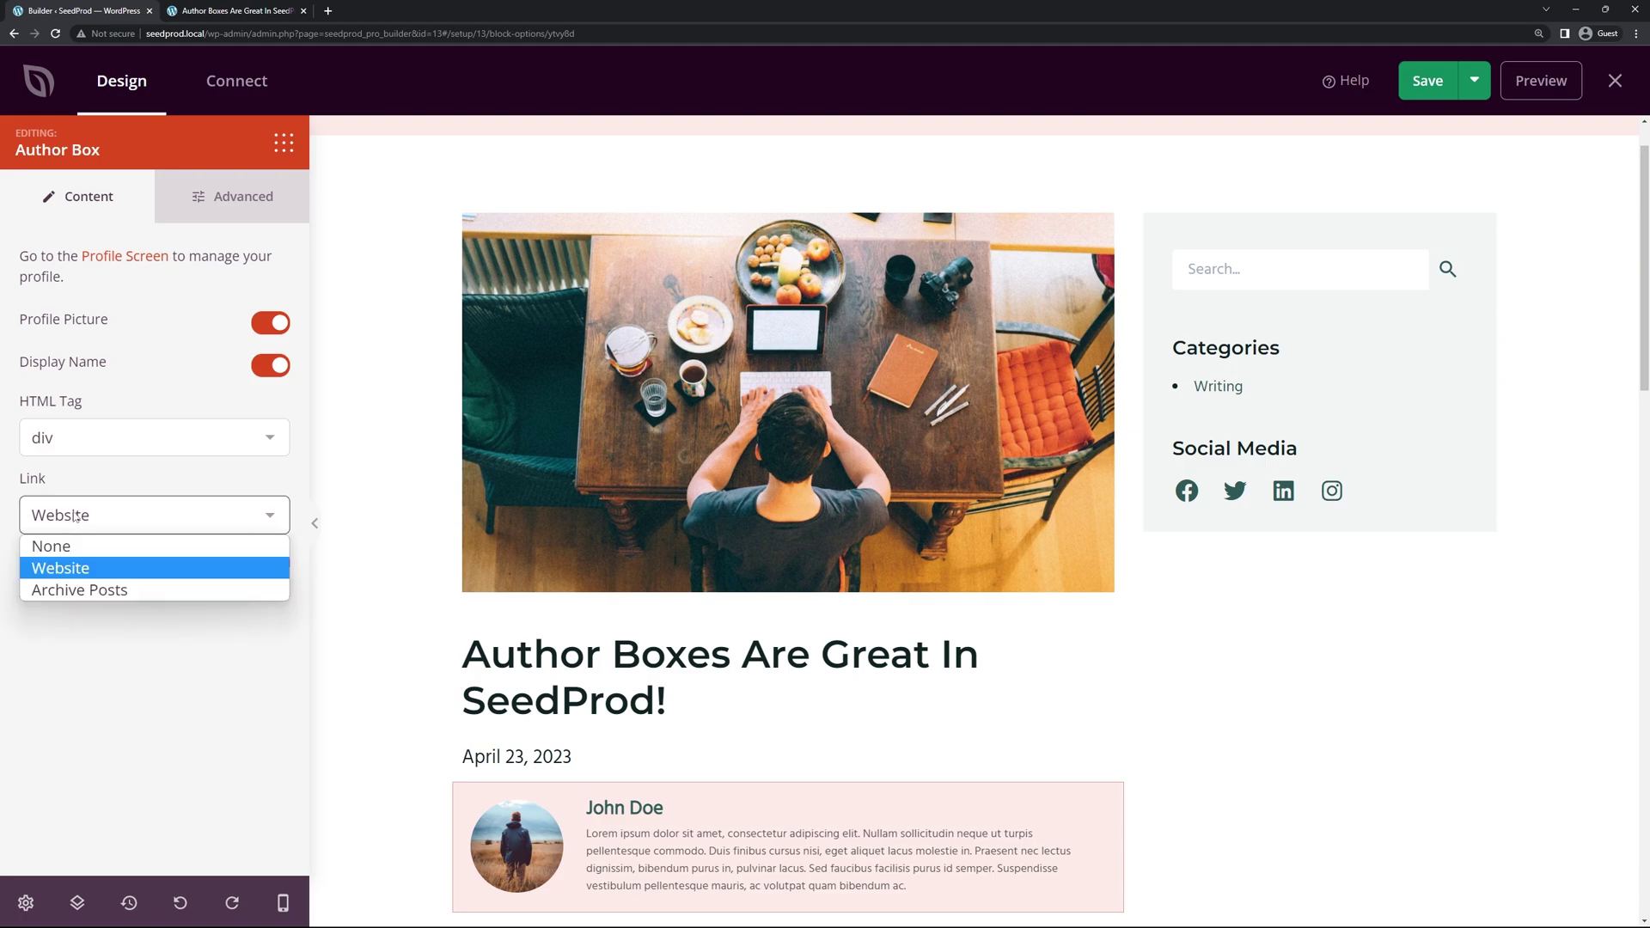
left_click(163, 591)
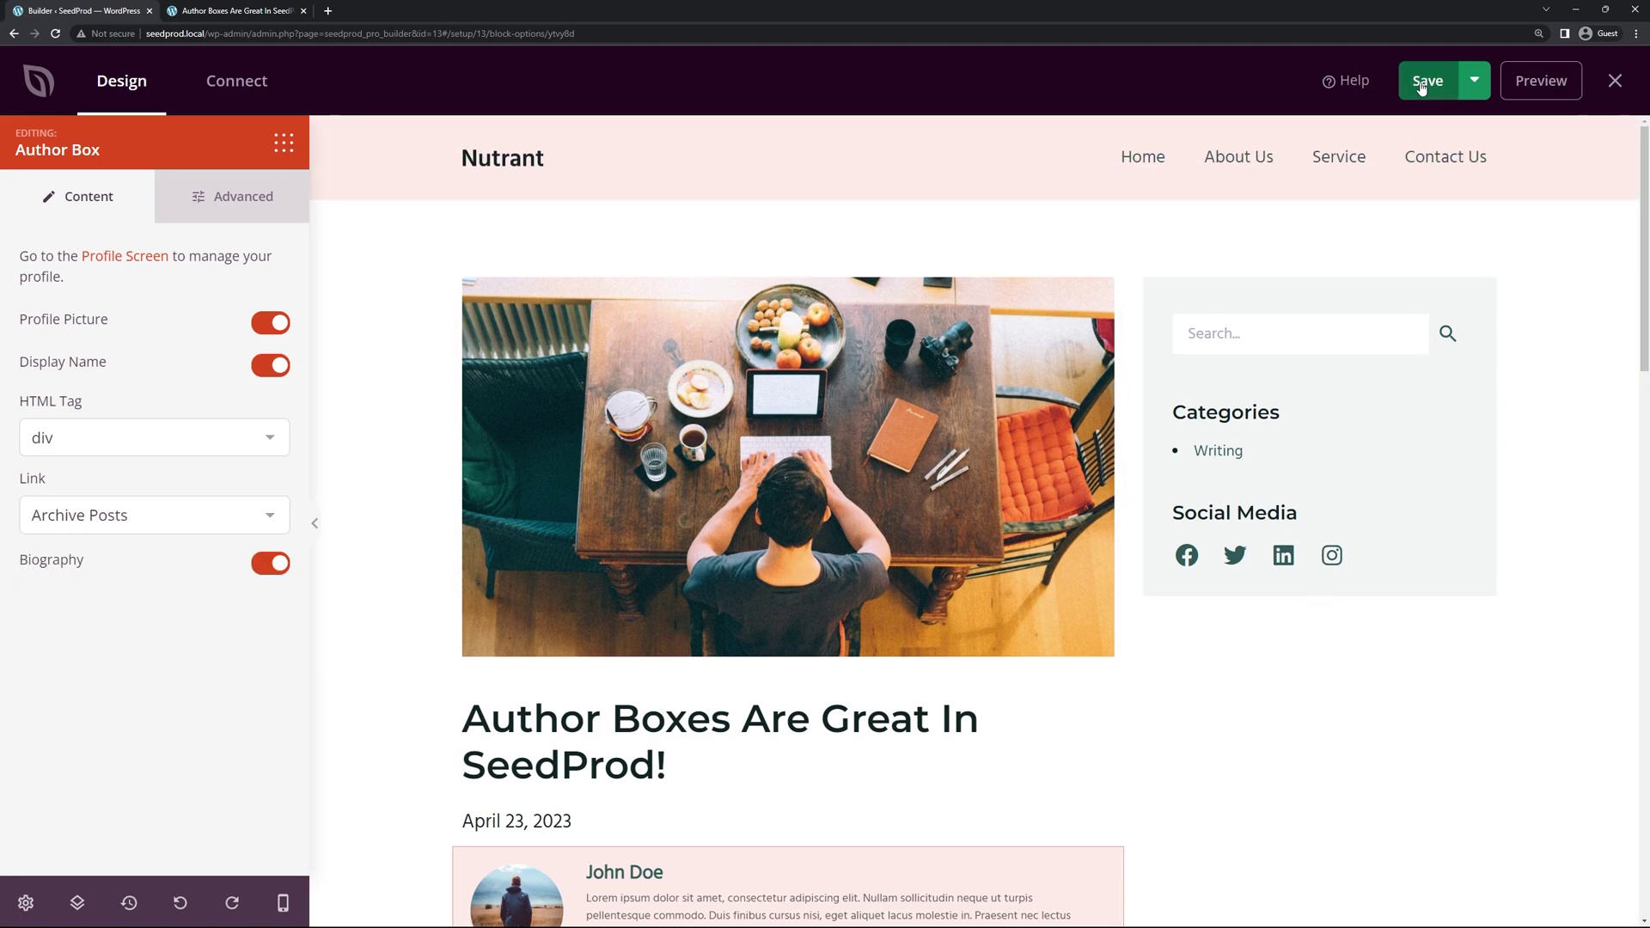
left_click(1428, 80)
Step: On the live post, follow the profile picture link in the upper author box and examine the author's archive page
left_click(232, 11)
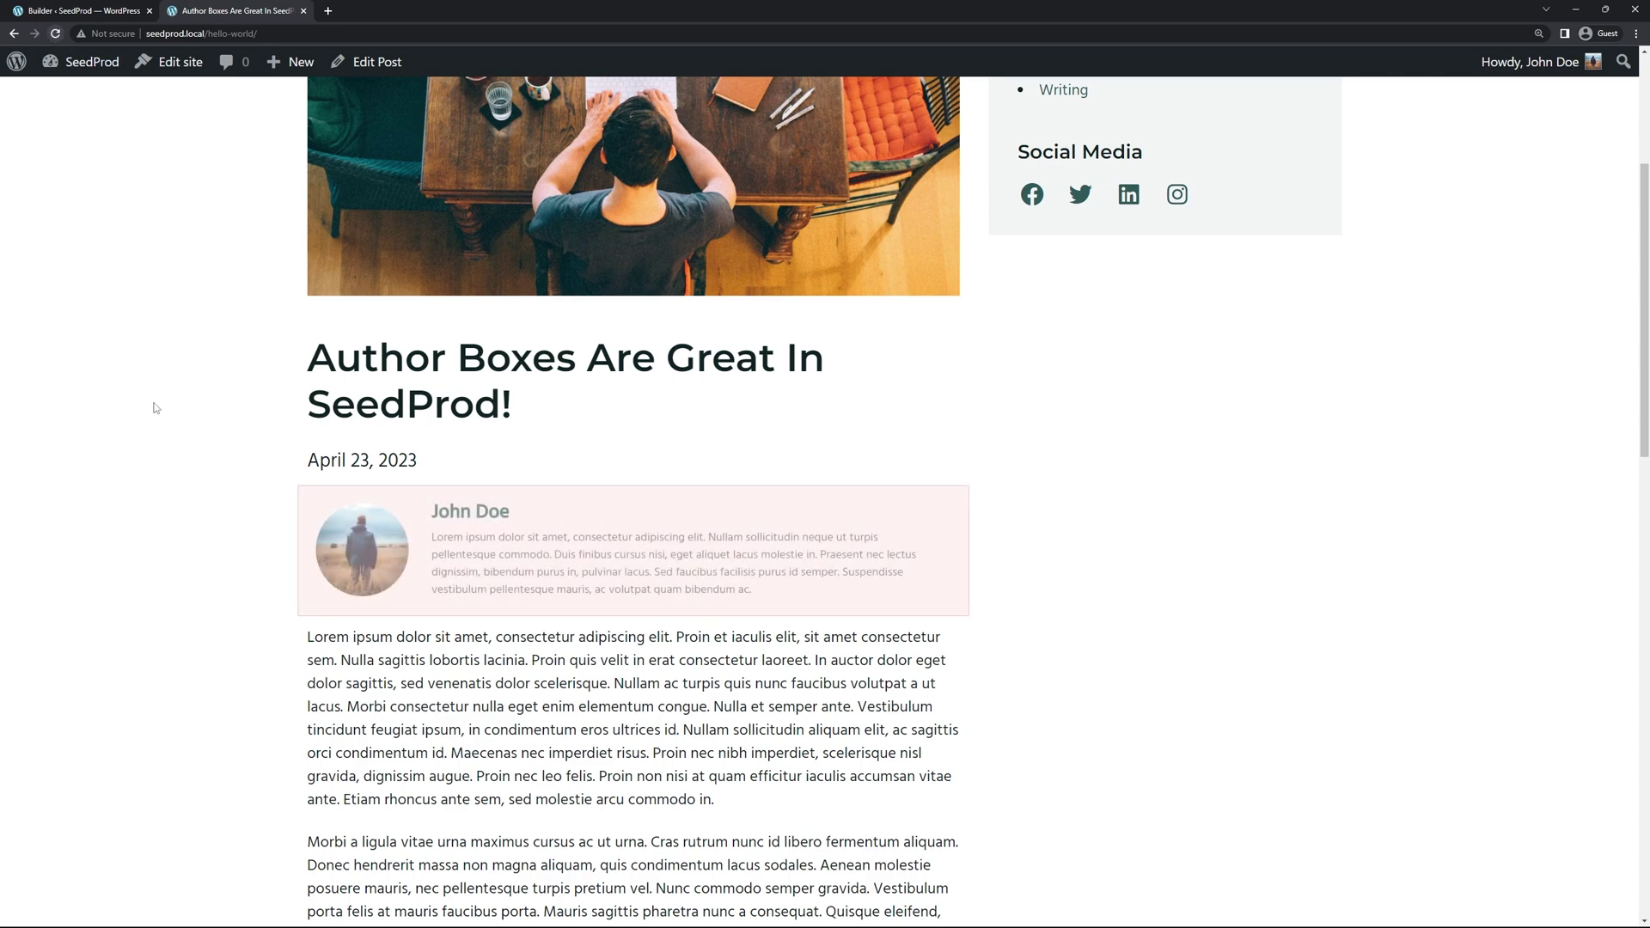
left_click(379, 554)
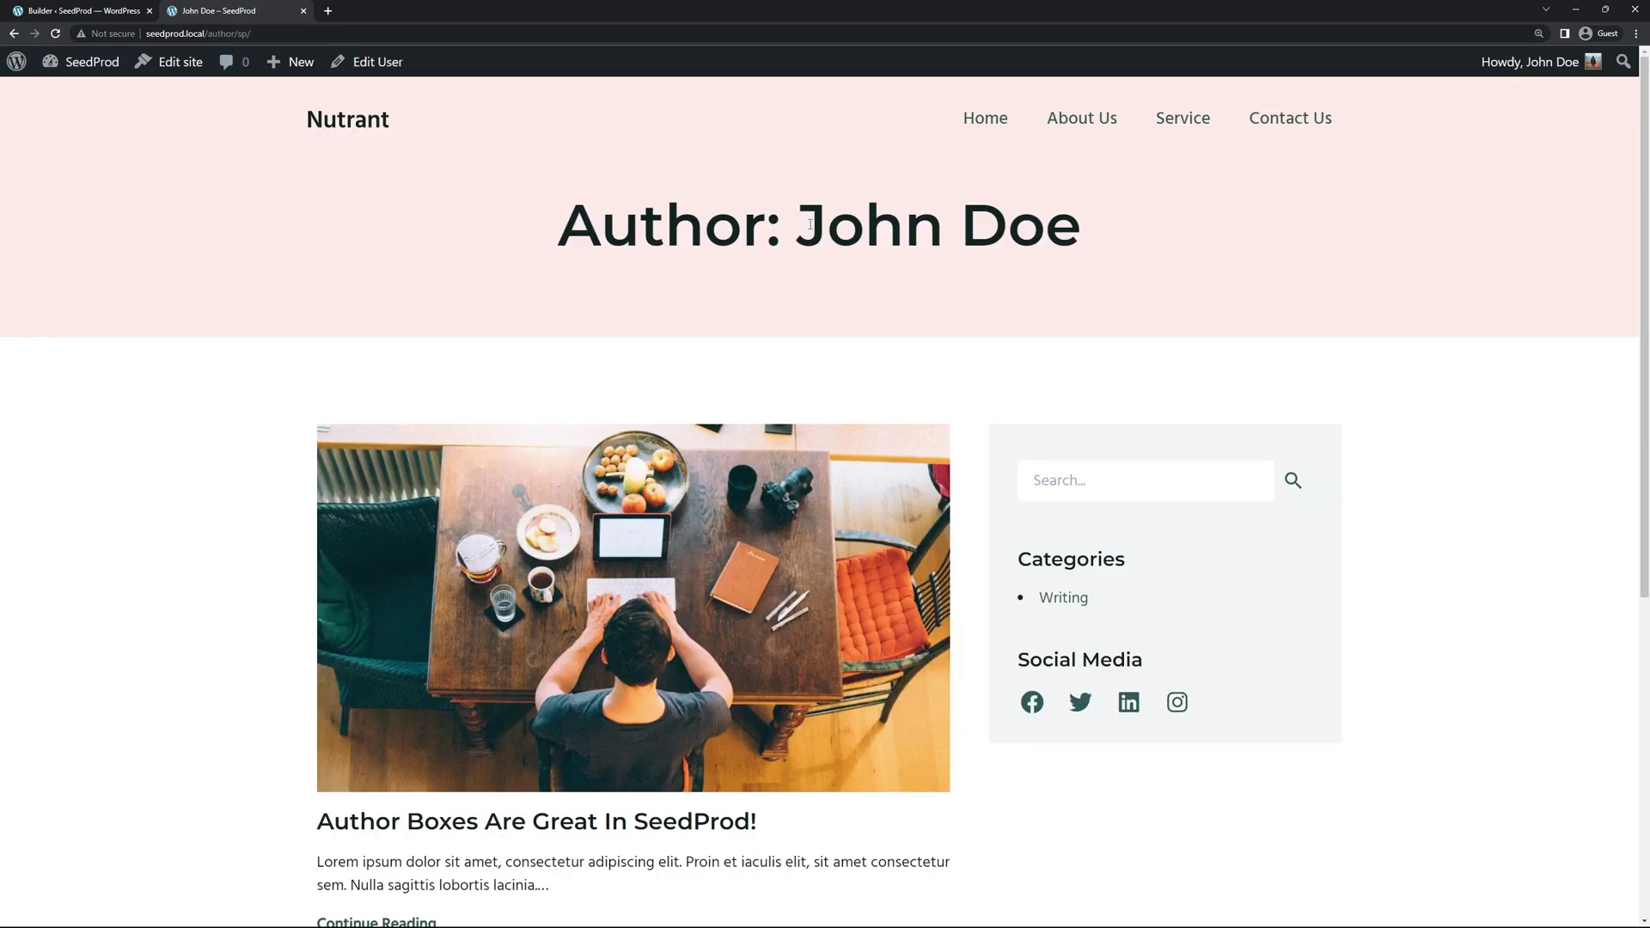
left_click_drag(809, 225, 1153, 222)
left_click(921, 306)
scroll(155, 379, "down", 2)
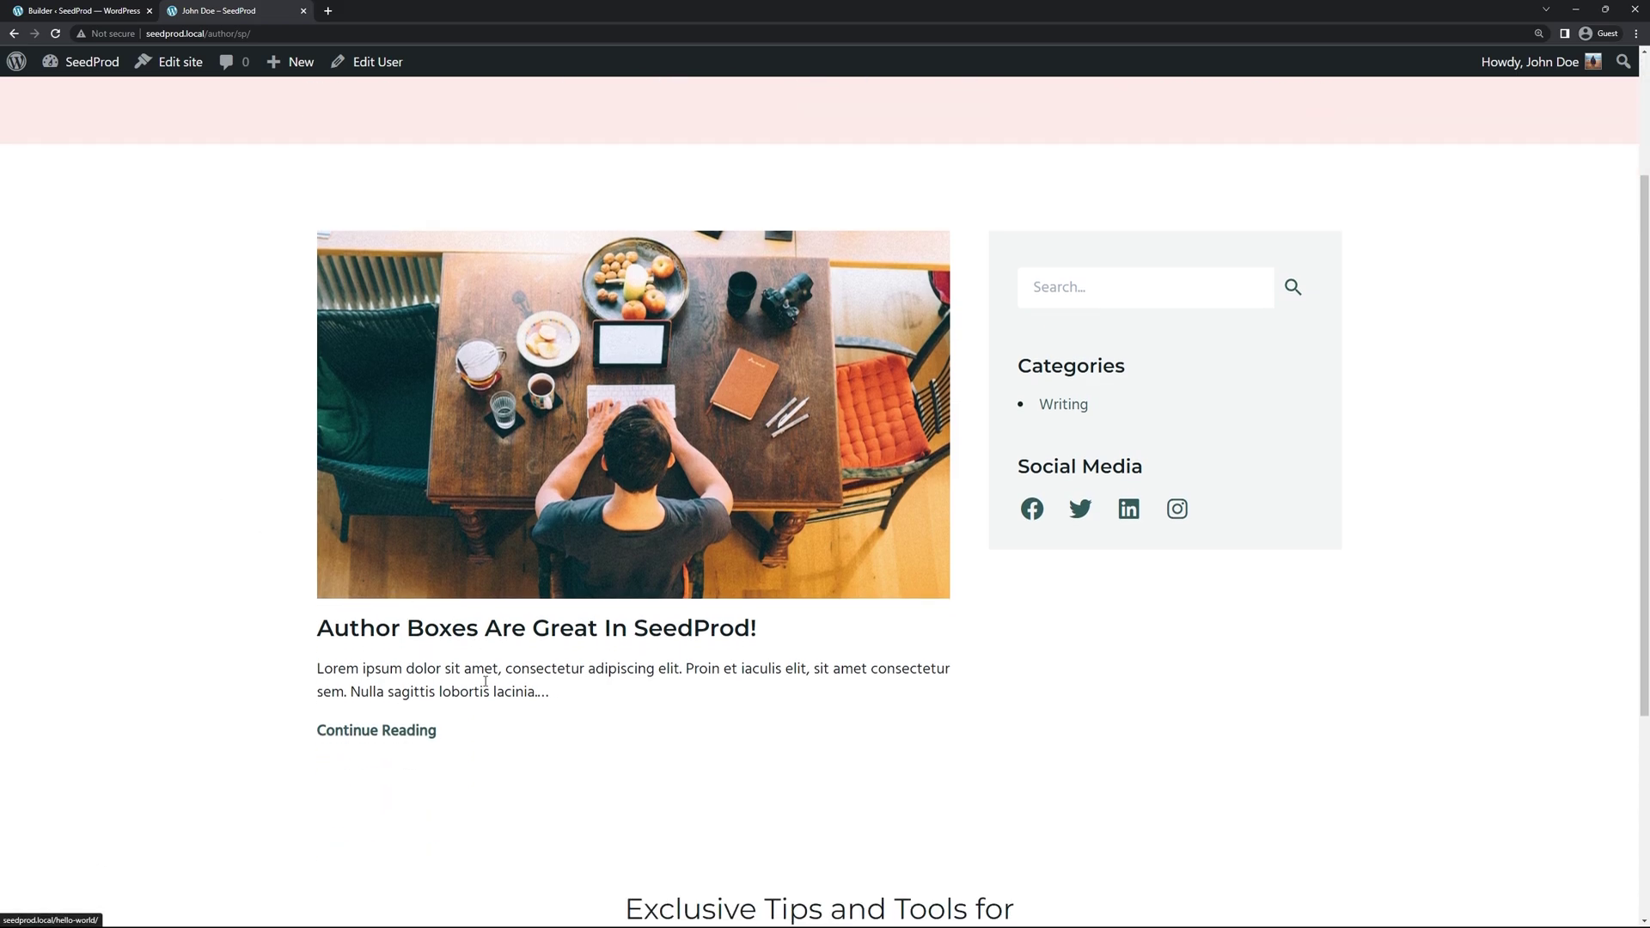